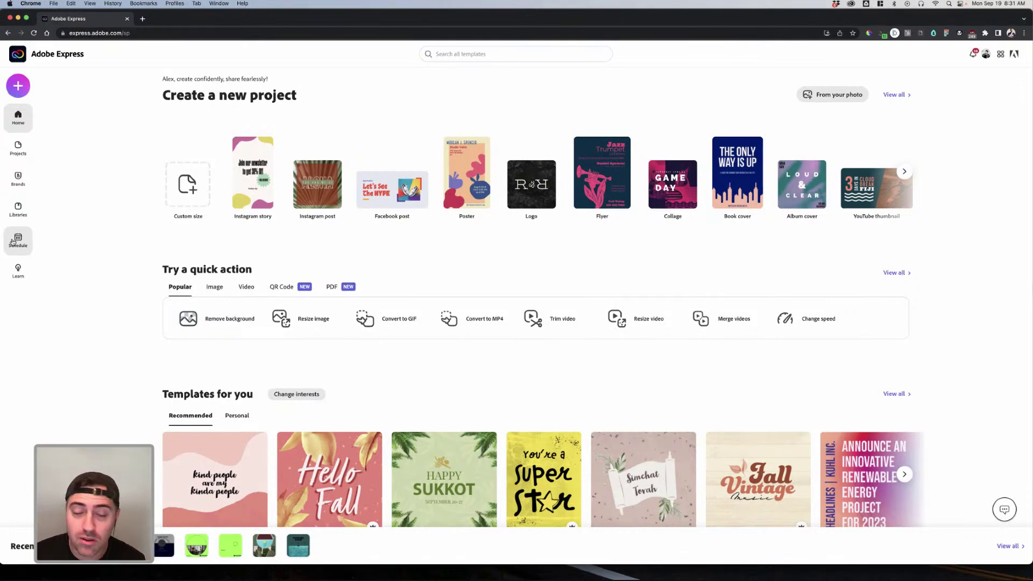
# Step: Look through the social post scheduling calendar, then close it
pyautogui.click(14, 241)
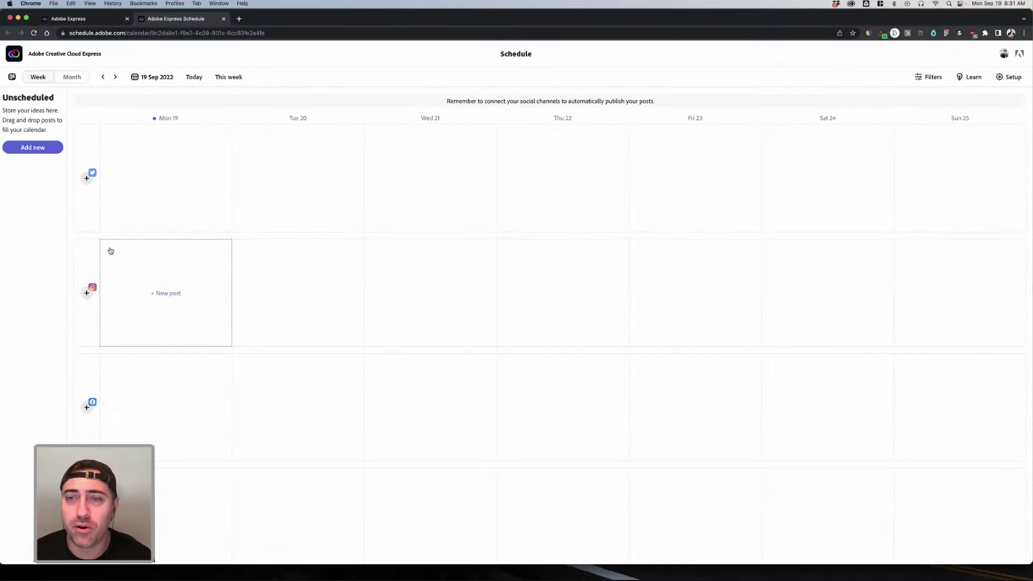
pyautogui.scroll(-5, 127, 245)
pyautogui.scroll(-1, 129, 245)
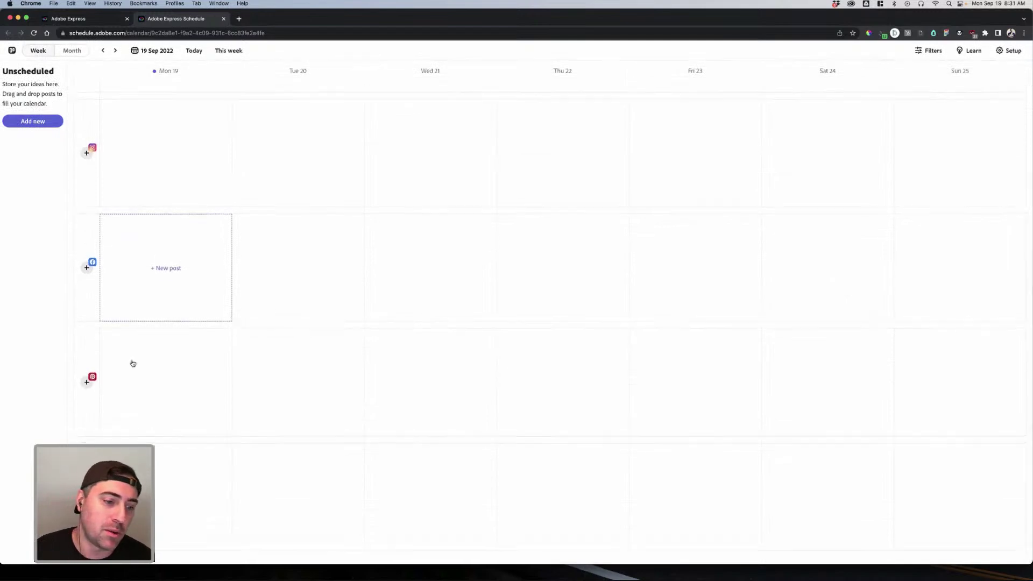
pyautogui.scroll(6, 96, 409)
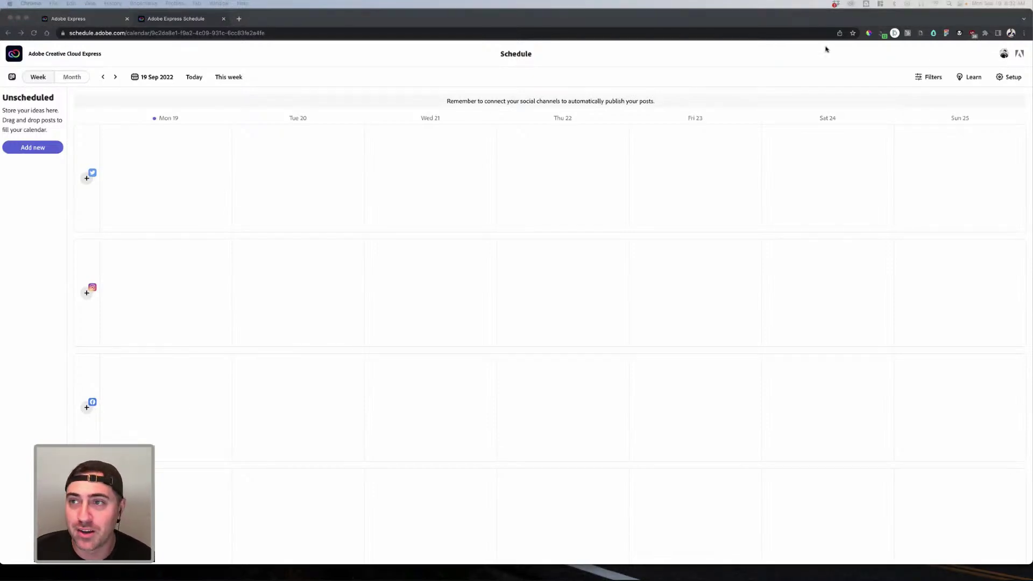
pyautogui.click(87, 91)
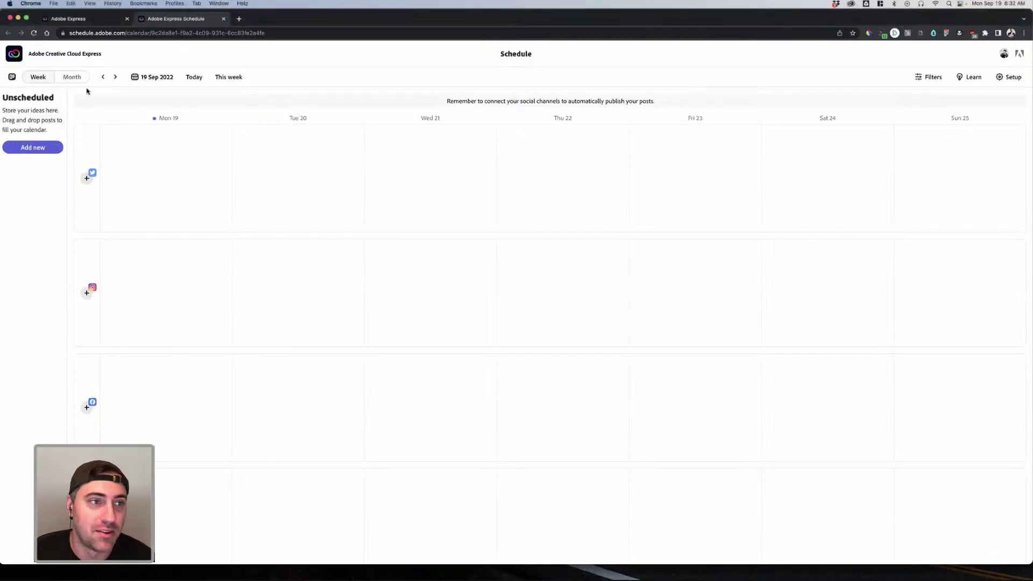
pyautogui.click(223, 18)
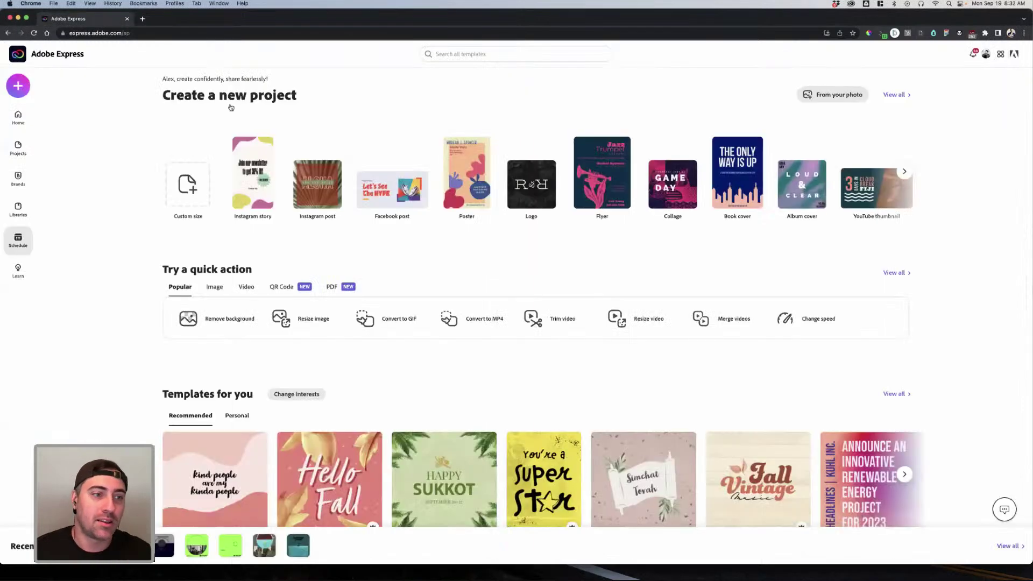
# Step: Visit the brands page and begin a new brand setup, then return home
pyautogui.click(18, 178)
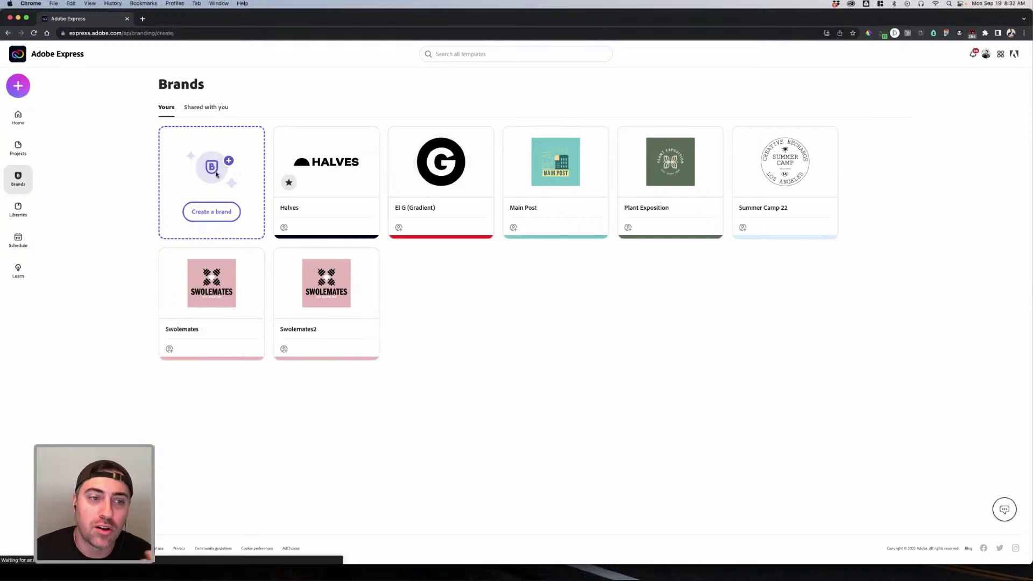
pyautogui.click(216, 175)
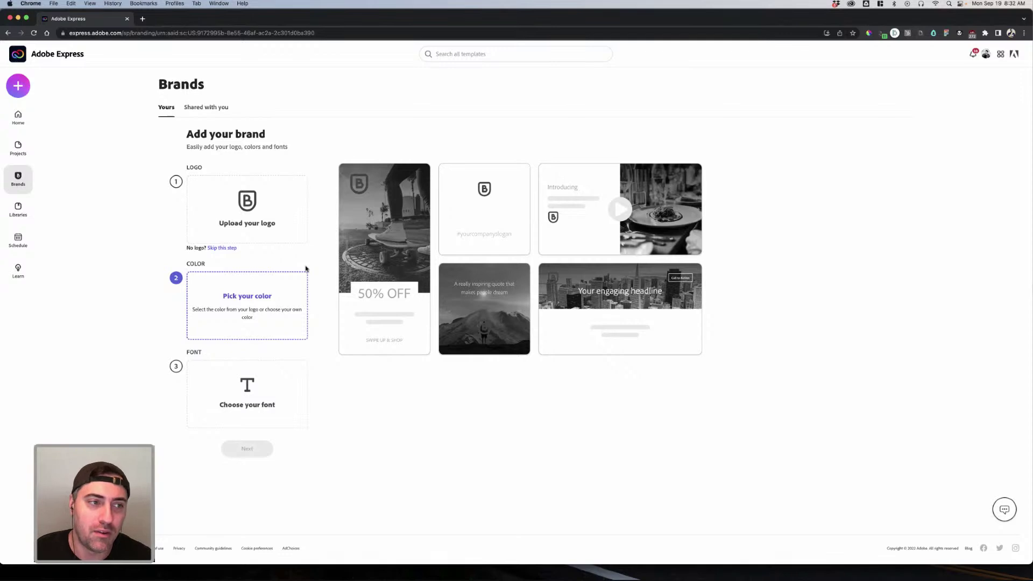
pyautogui.click(27, 124)
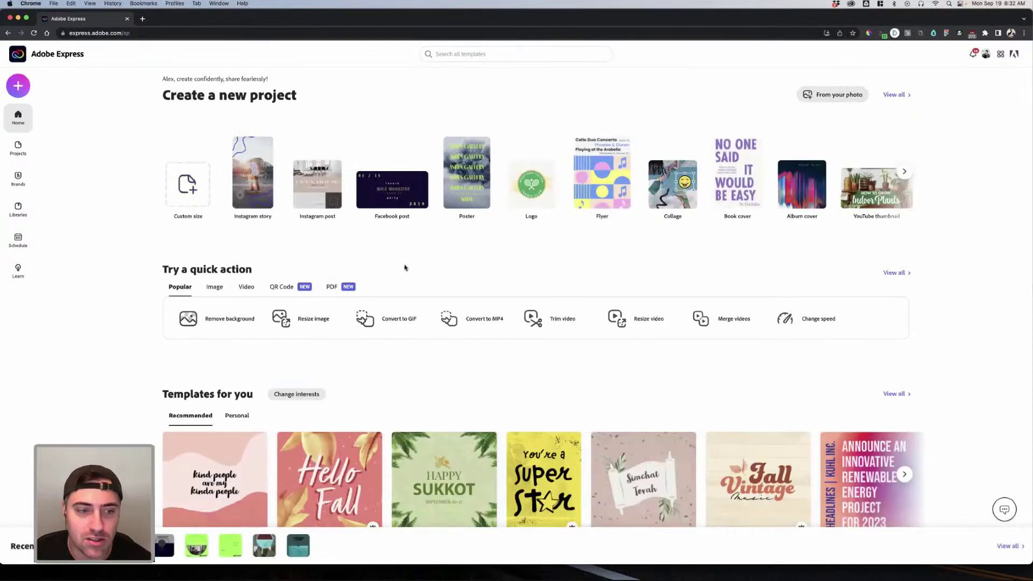
# Step: Search templates for 'save the date' and scroll through the 3,352 results
pyautogui.click(18, 86)
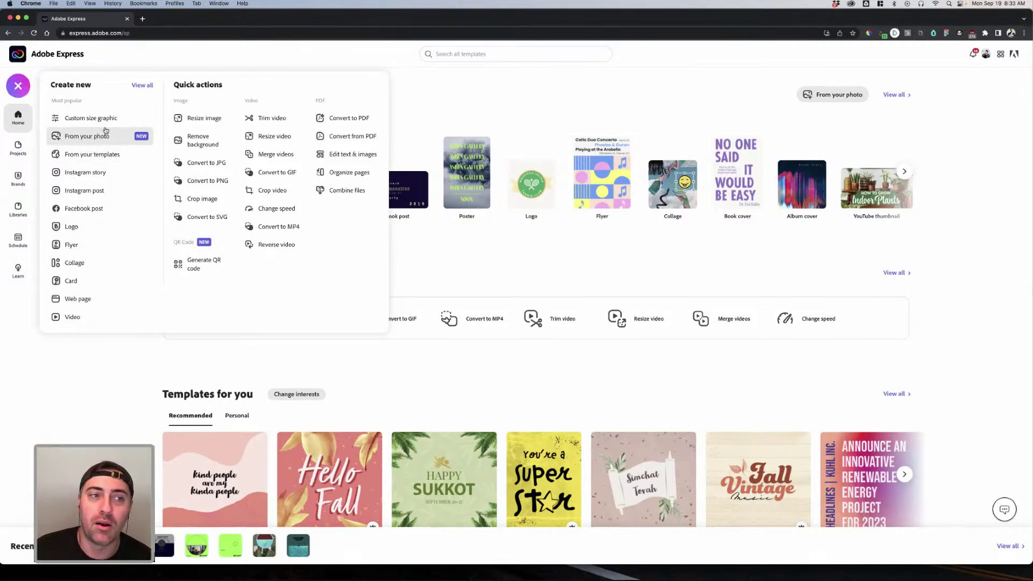
pyautogui.click(508, 58)
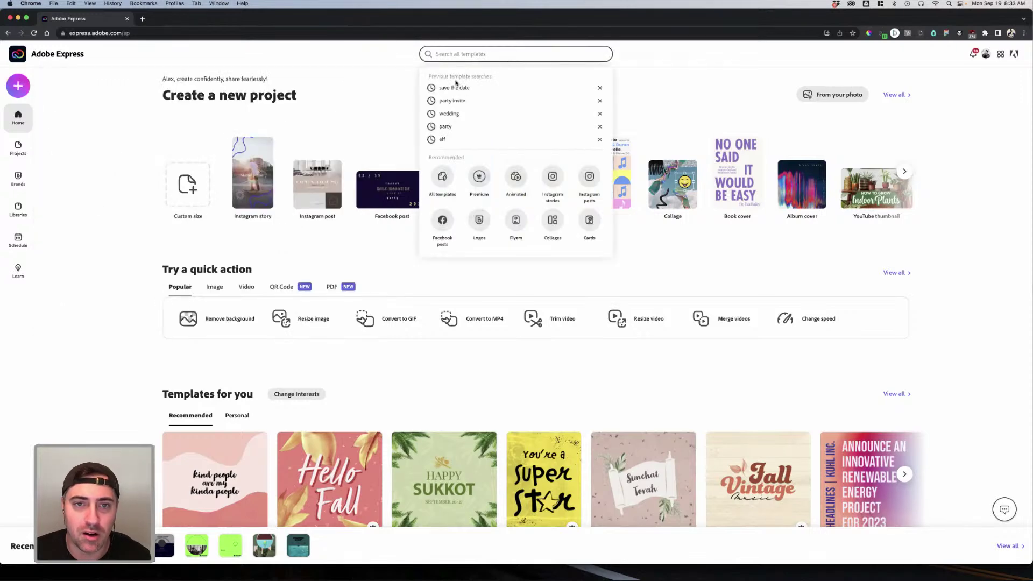
pyautogui.click(458, 88)
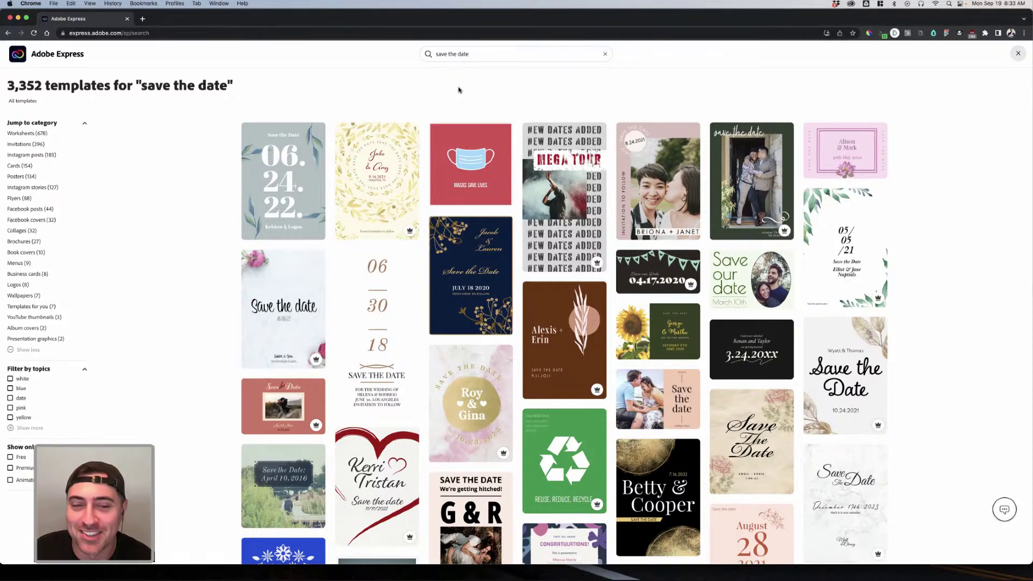
pyautogui.moveTo(395, 155)
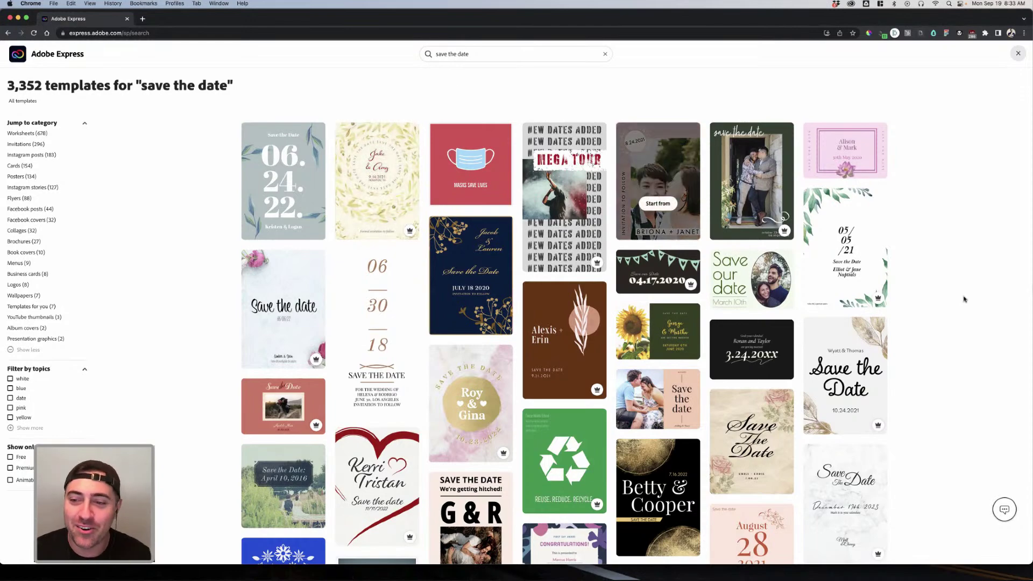
pyautogui.scroll(-4, 967, 300)
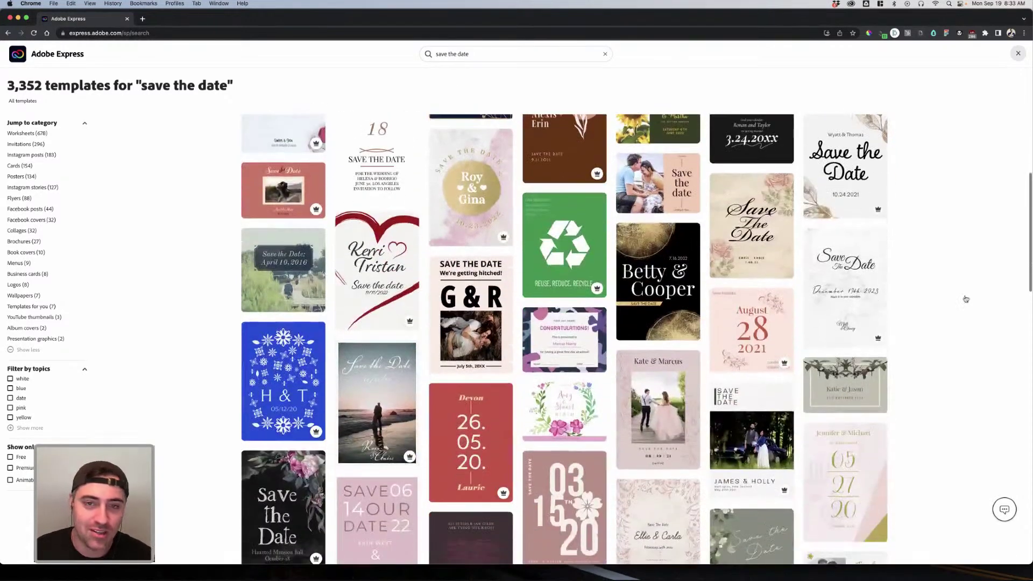
pyautogui.scroll(-2, 594, 175)
pyautogui.scroll(-3, 594, 175)
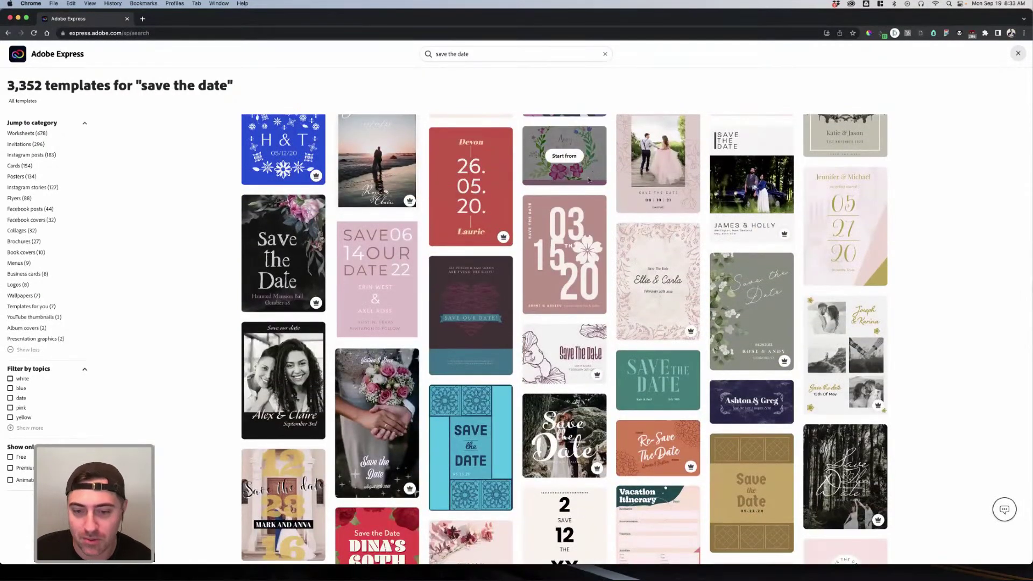
pyautogui.scroll(-5, 589, 181)
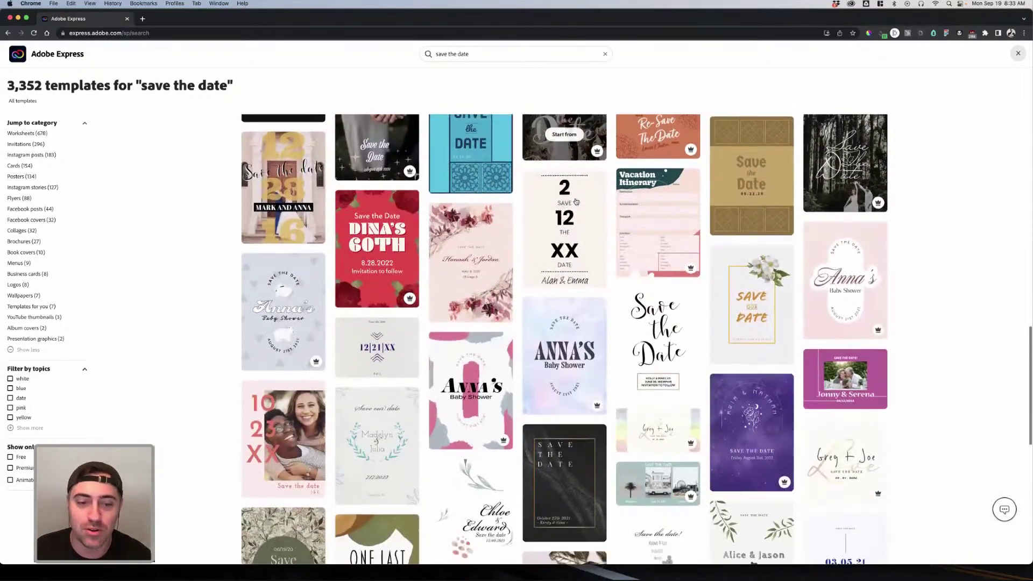
pyautogui.scroll(-5, 576, 201)
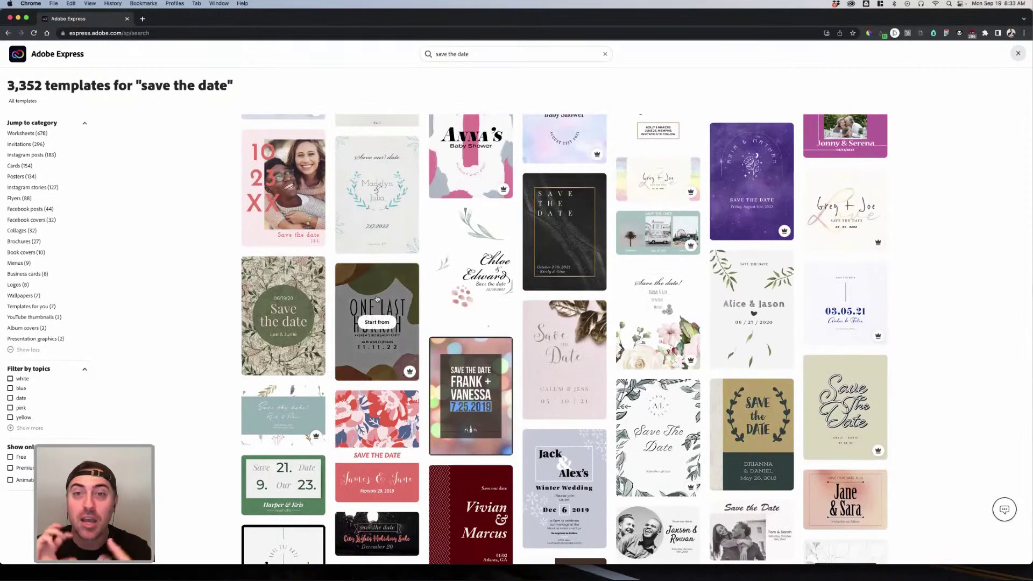
pyautogui.scroll(10, 382, 299)
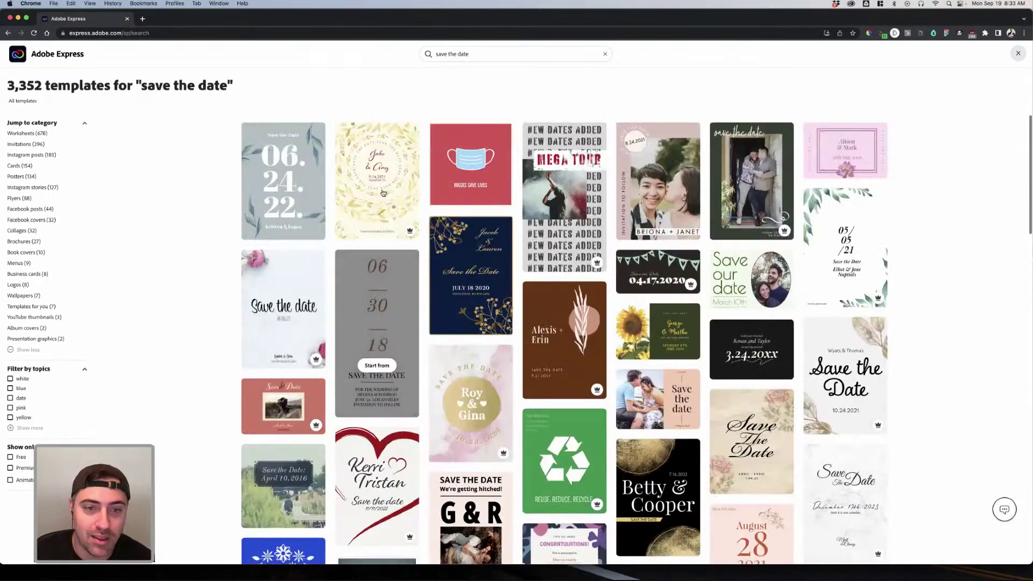
# Step: Open the gold floral save-the-date template and inspect its leaf artwork and invitation line
pyautogui.click(383, 193)
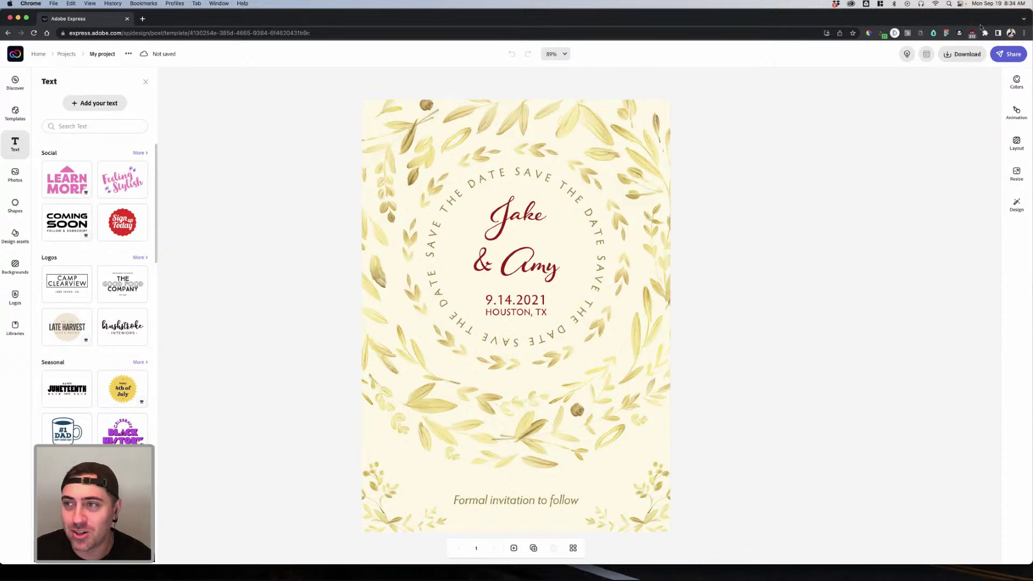
pyautogui.click(585, 164)
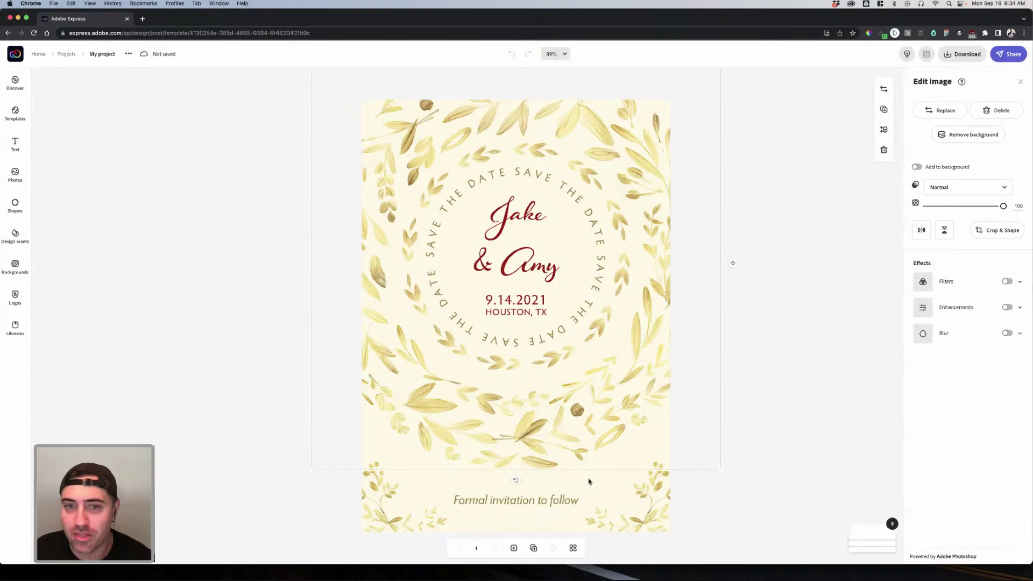
pyautogui.click(565, 499)
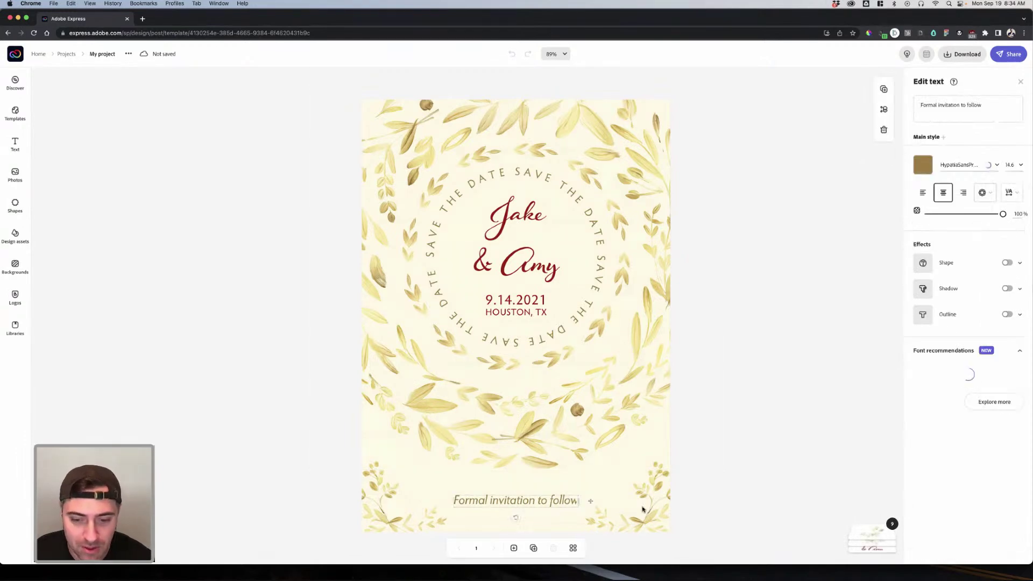
pyautogui.click(644, 505)
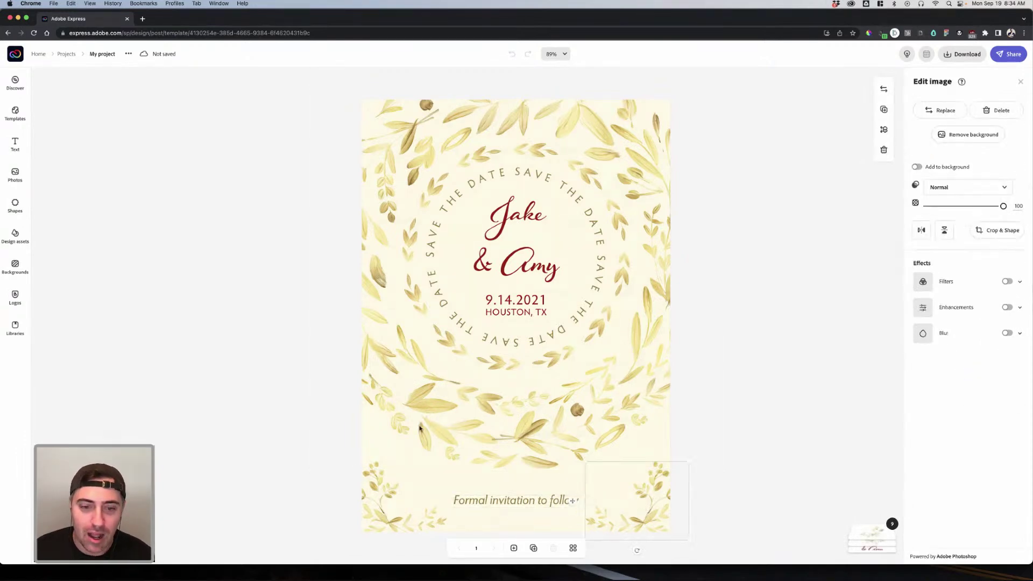
# Step: Select the red script names heading and ready its text for replacing
pyautogui.click(525, 275)
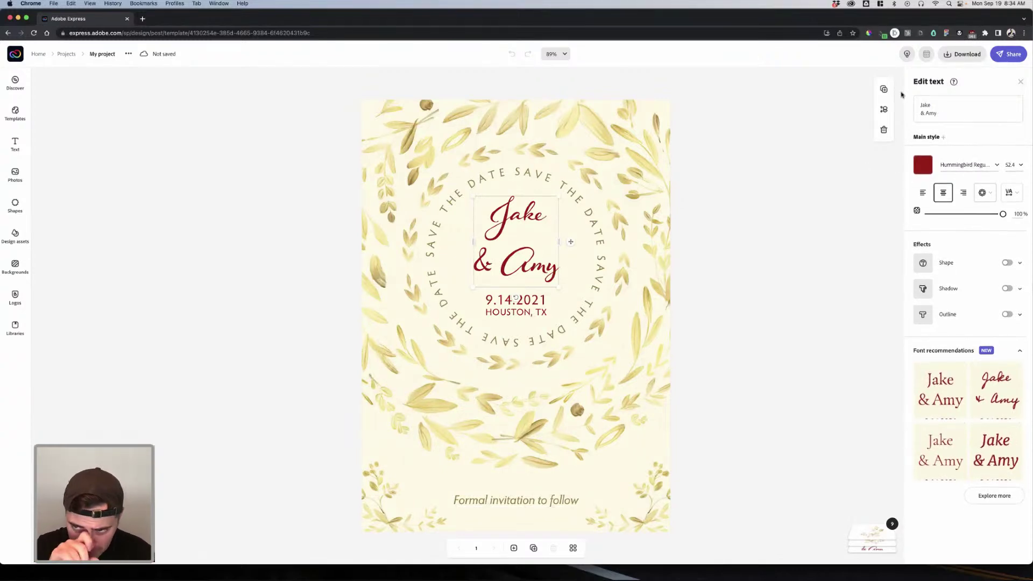
pyautogui.press('super+a')
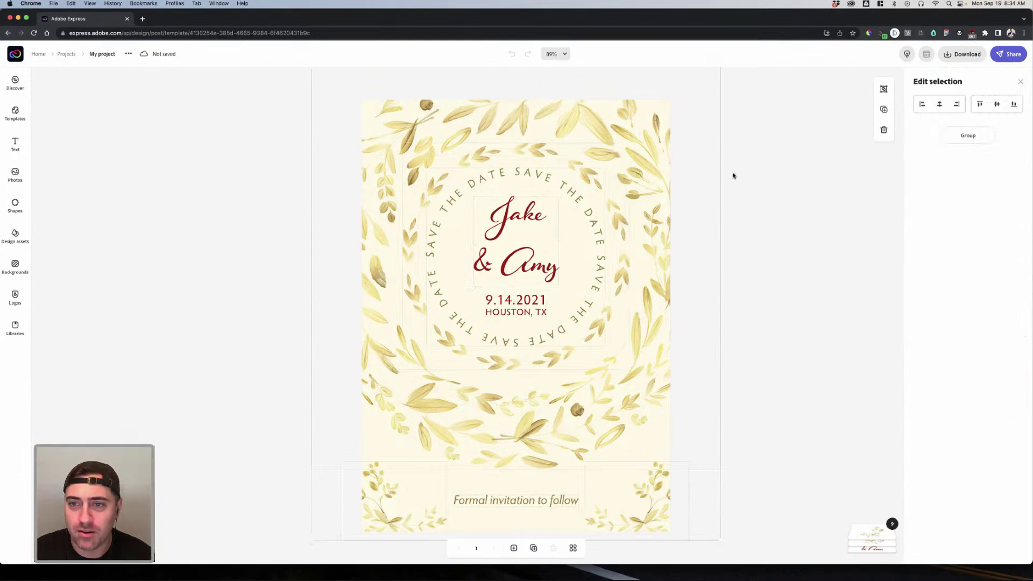
pyautogui.click(733, 176)
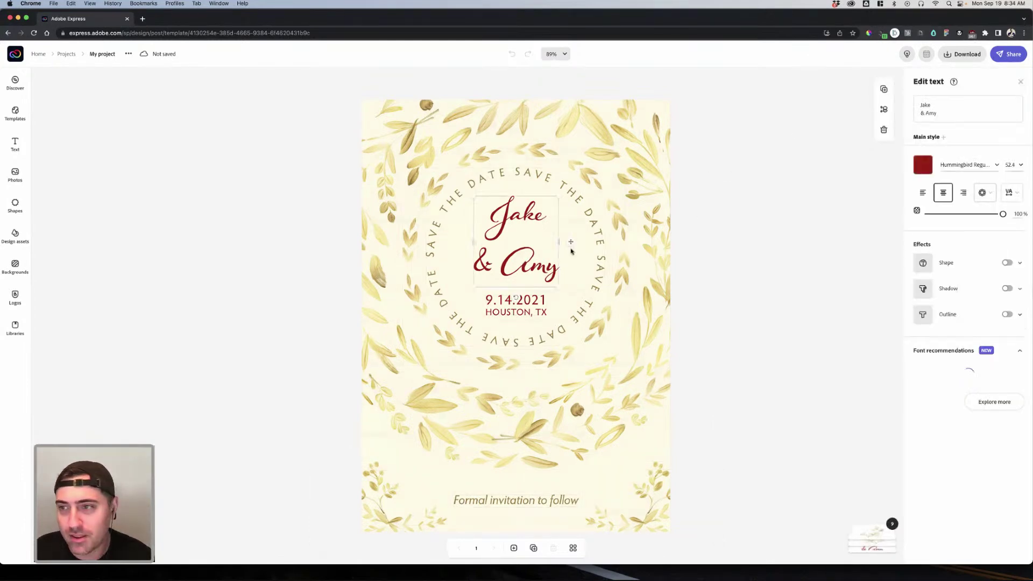
pyautogui.click(957, 116)
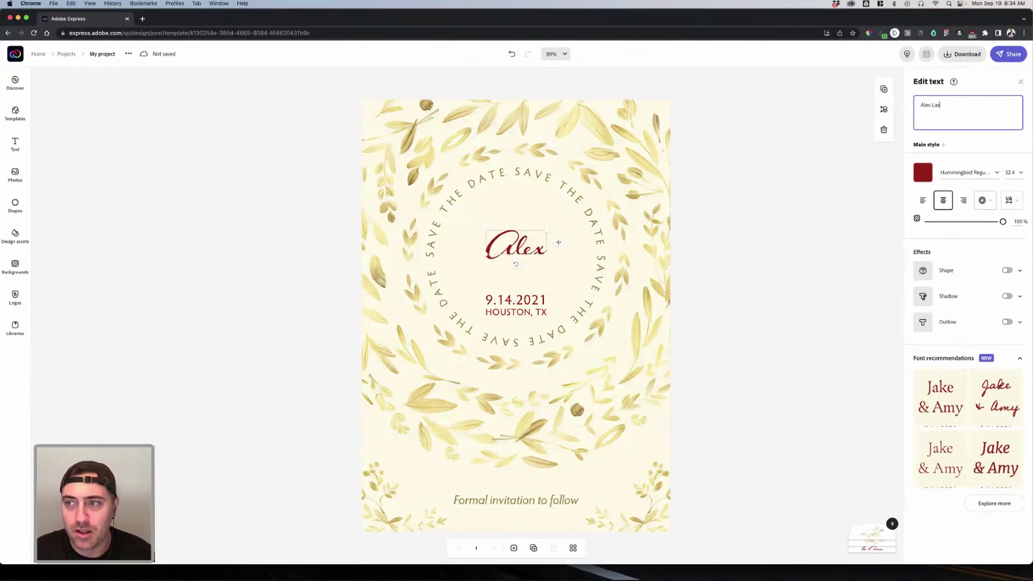
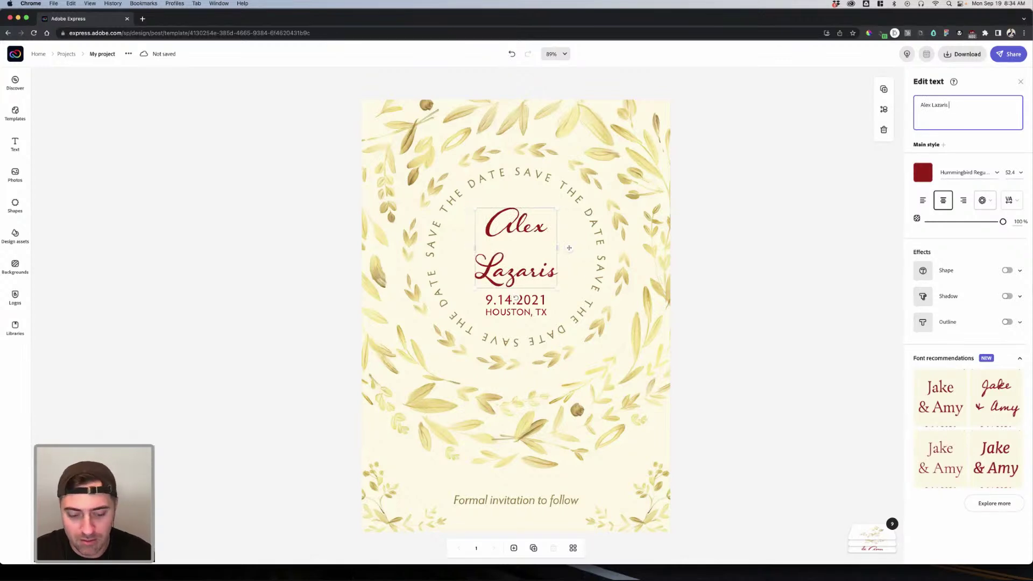
# Step: Retype the names heading with the two partners' names joined by '&'
pyautogui.write('&')
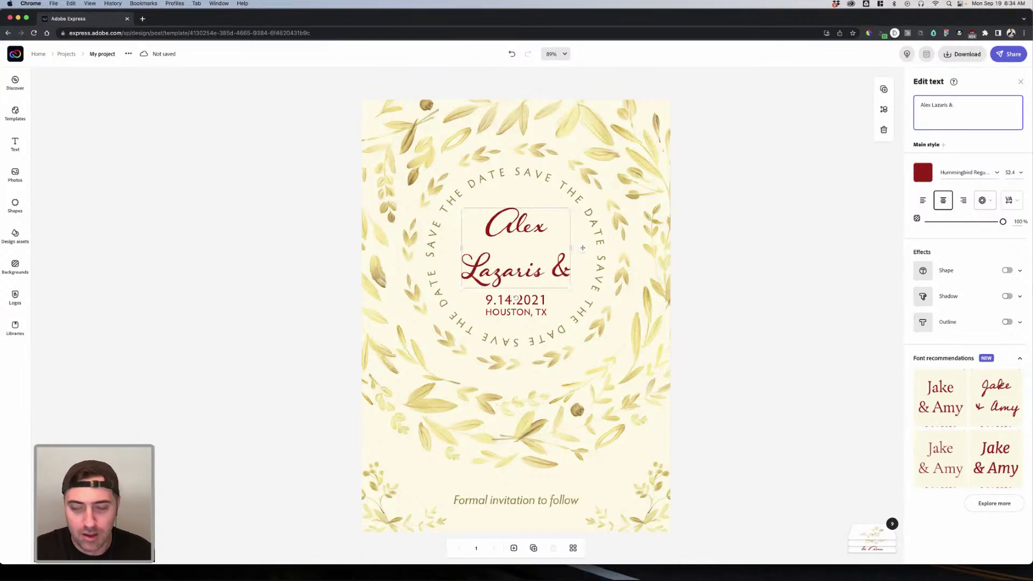
pyautogui.write(' Gimli')
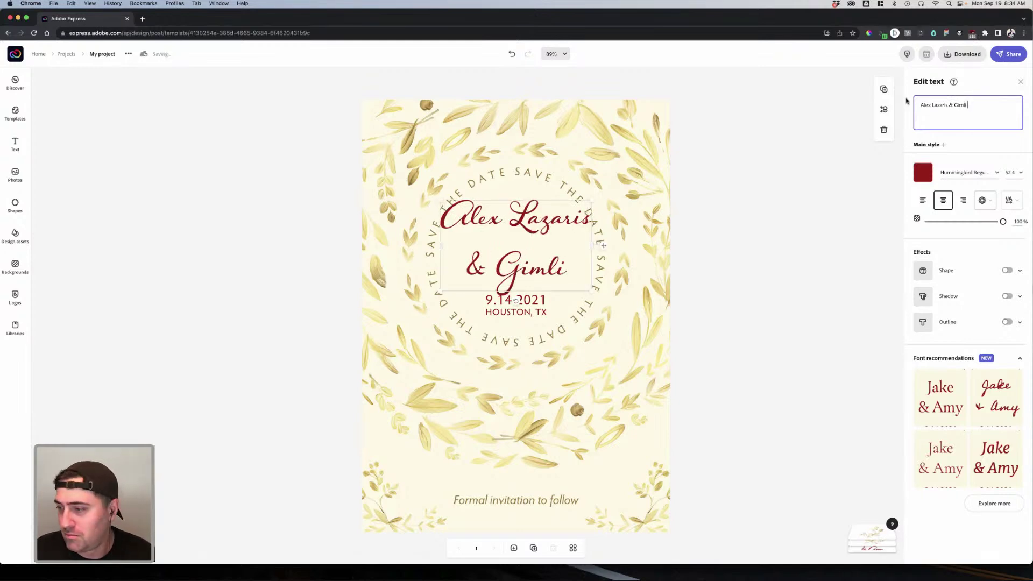
pyautogui.click(597, 571)
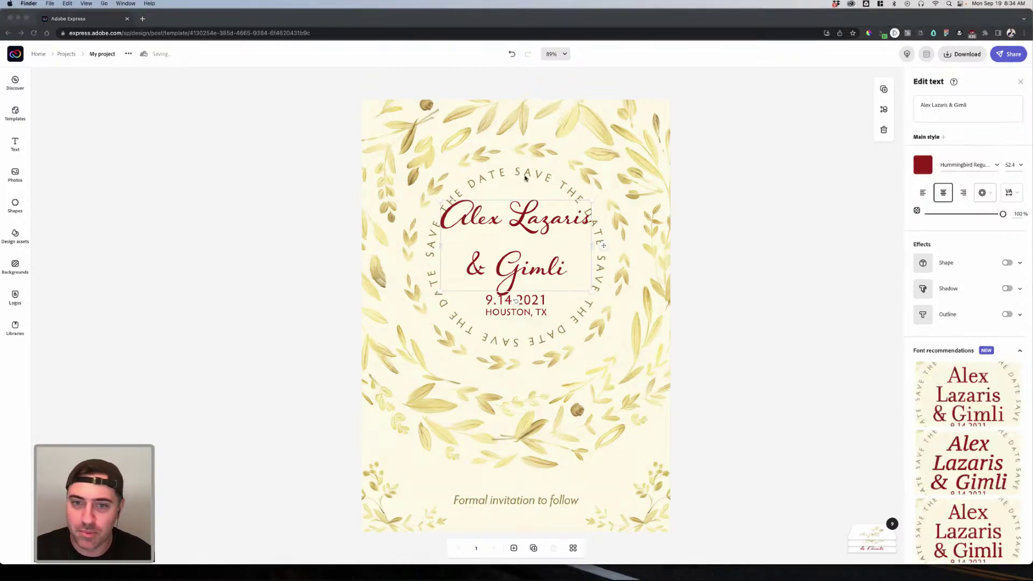
# Step: Add a further name to the second partner in the names text
pyautogui.click(1000, 107)
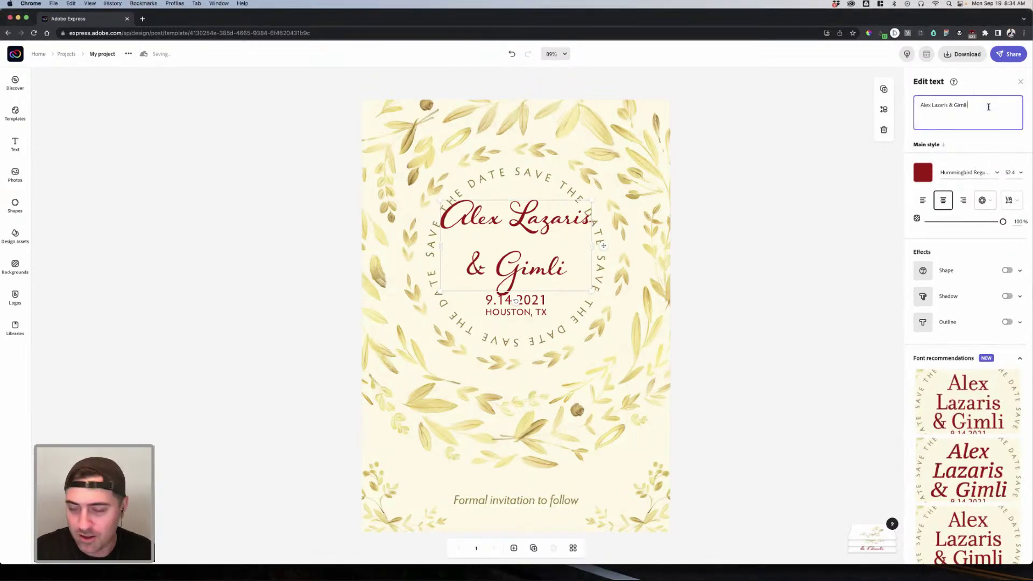
pyautogui.write('Gloa')
pyautogui.press('BackSpace')
pyautogui.write('in')
pyautogui.hotkey('ctrl', 'Up')
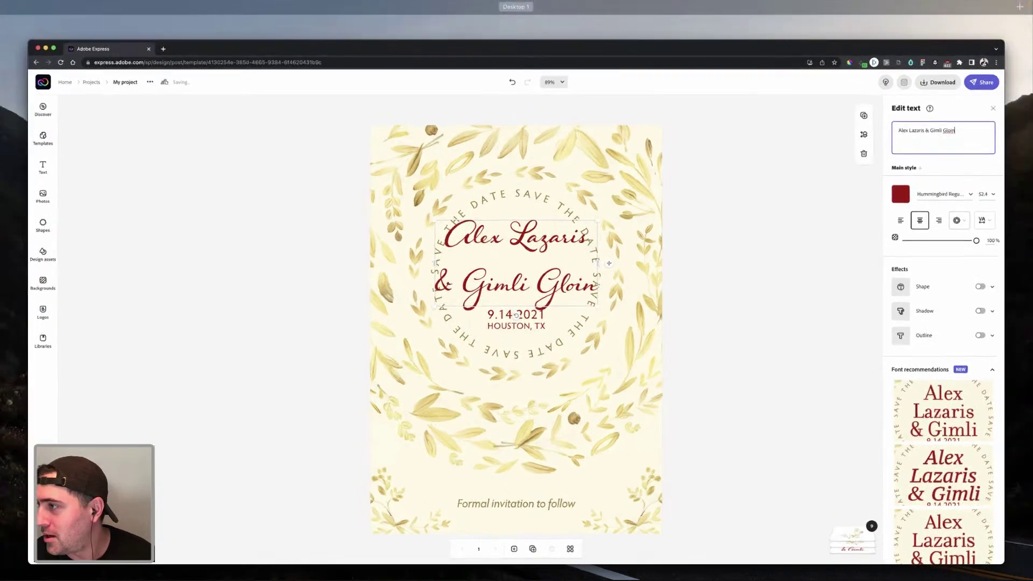
pyautogui.hotkey('ctrl', 'Up')
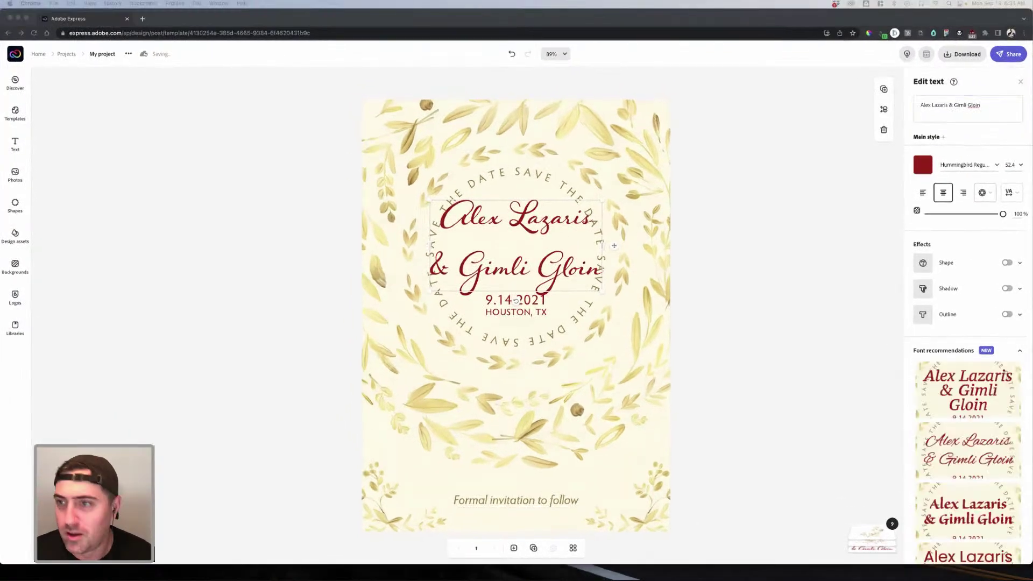
# Step: Replace the last word with the pasted phrase, capitalising it to 'Son of'
pyautogui.moveTo(987, 107)
pyautogui.mouseDown()
pyautogui.moveTo(958, 104)
pyautogui.moveTo(971, 104)
pyautogui.mouseUp()
pyautogui.write('son of Glóin')
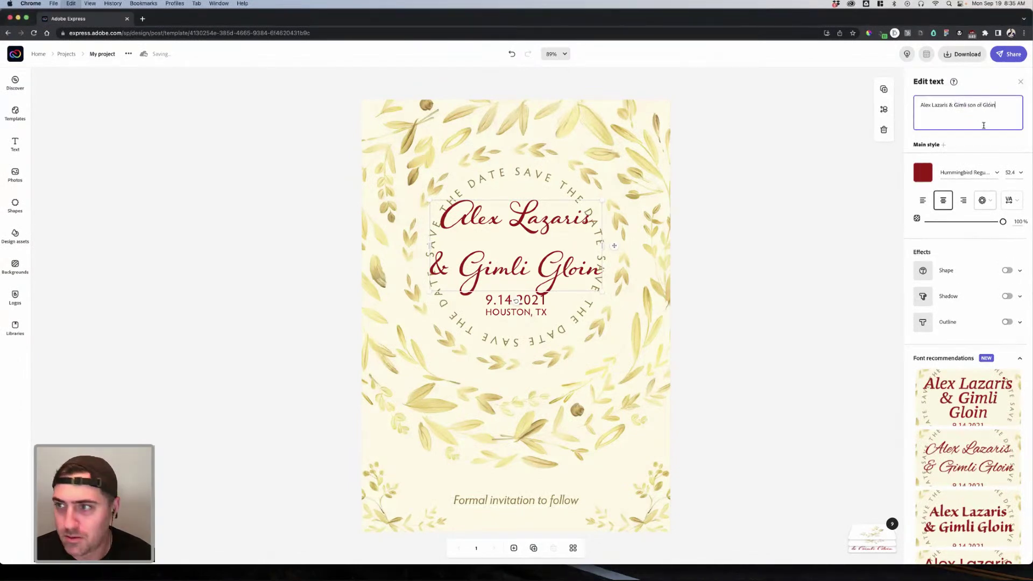
pyautogui.press('BackSpace')
pyautogui.write('S')
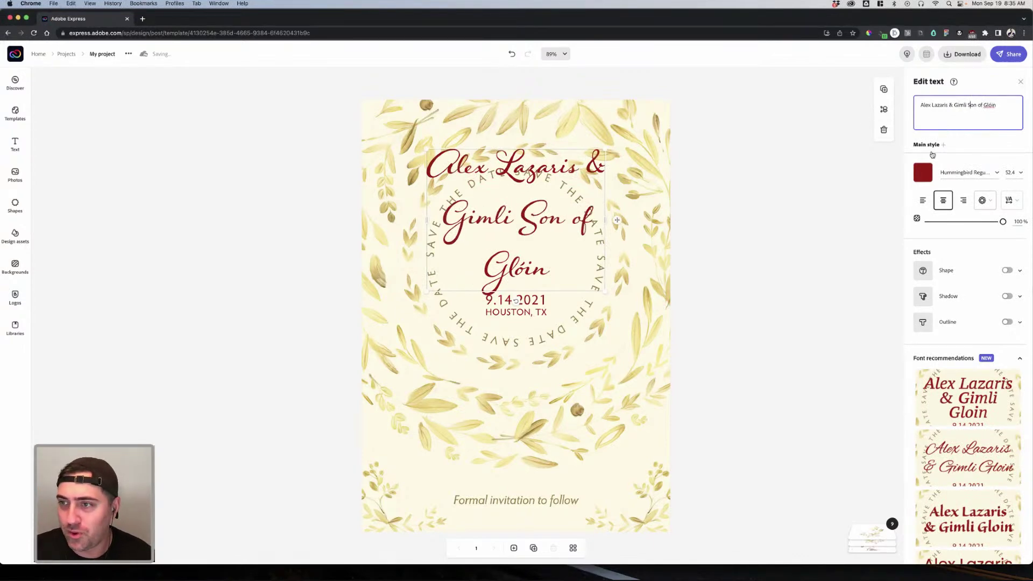
pyautogui.click(677, 159)
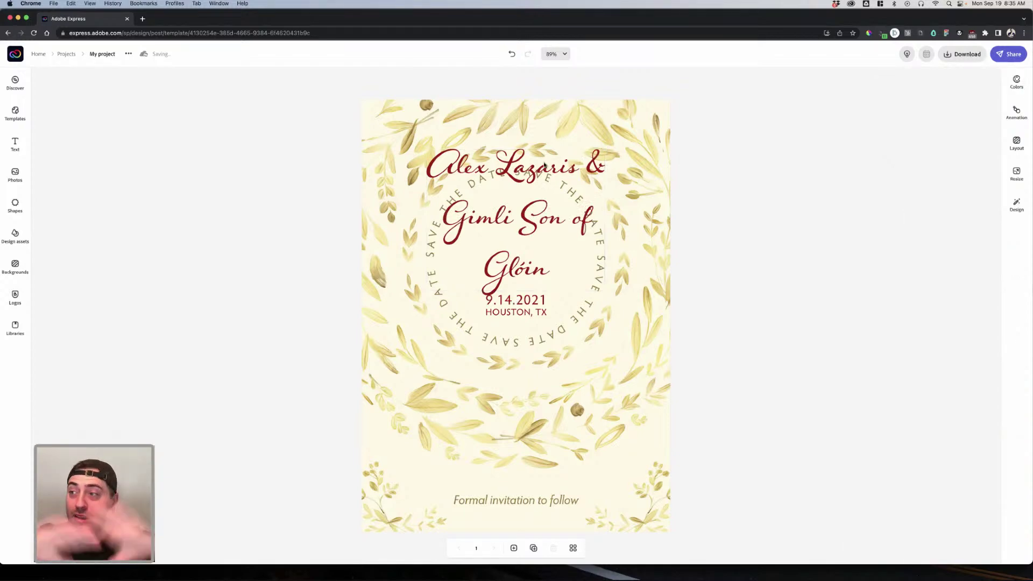
# Step: Delete the leaf sprig in the bottom-right corner
pyautogui.click(660, 204)
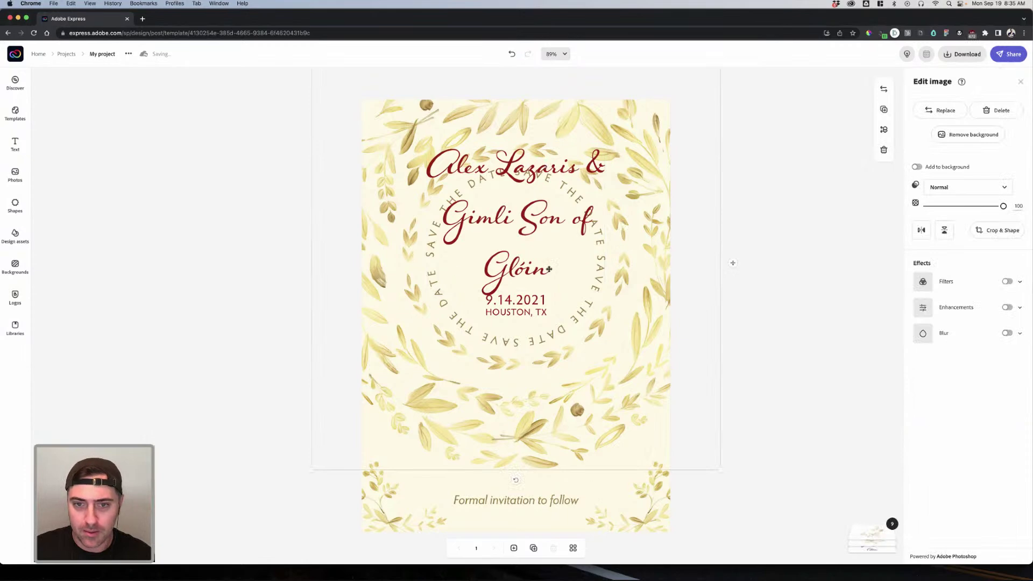
pyautogui.click(509, 170)
pyautogui.click(728, 238)
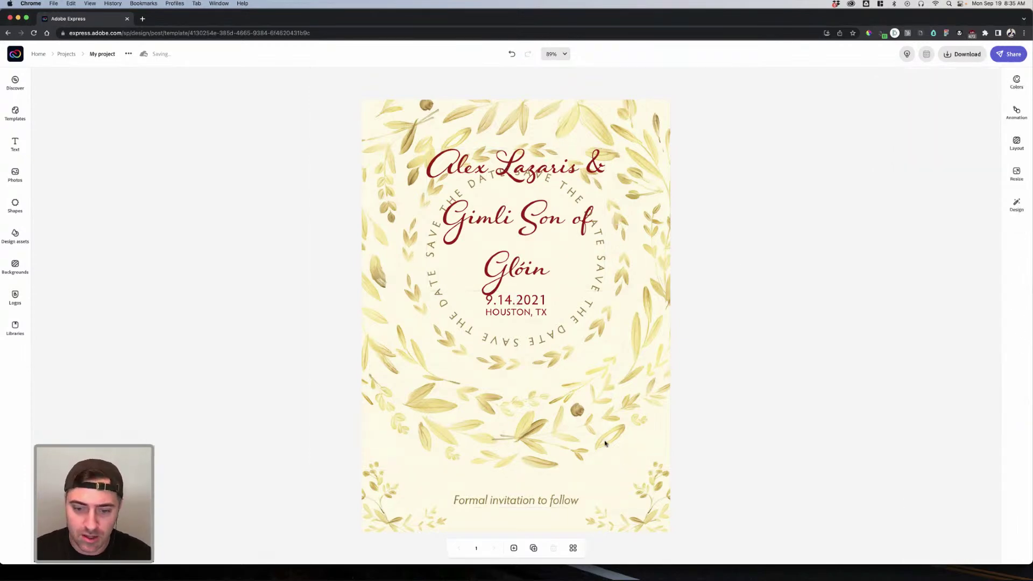
pyautogui.click(645, 483)
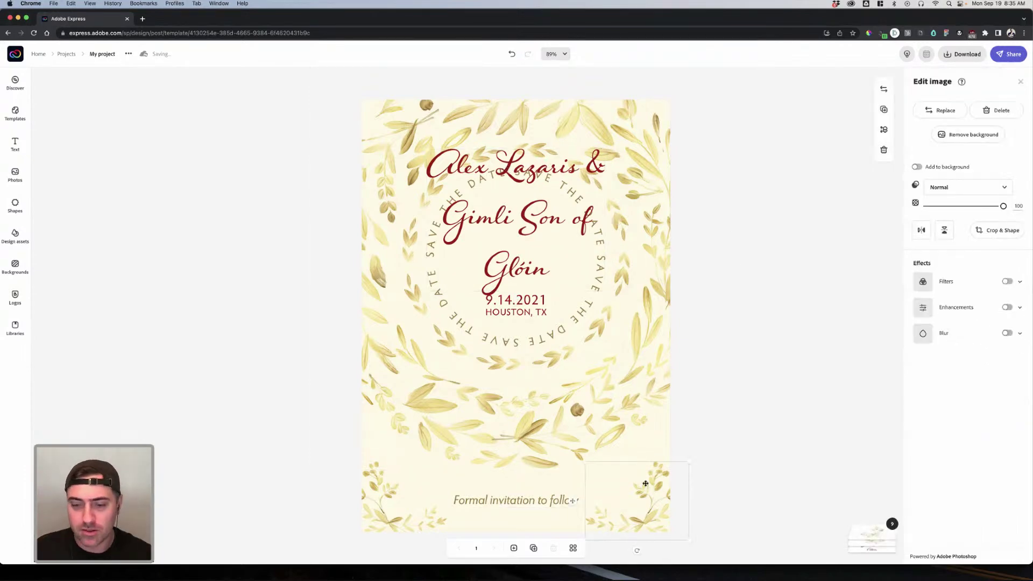
pyautogui.click(864, 537)
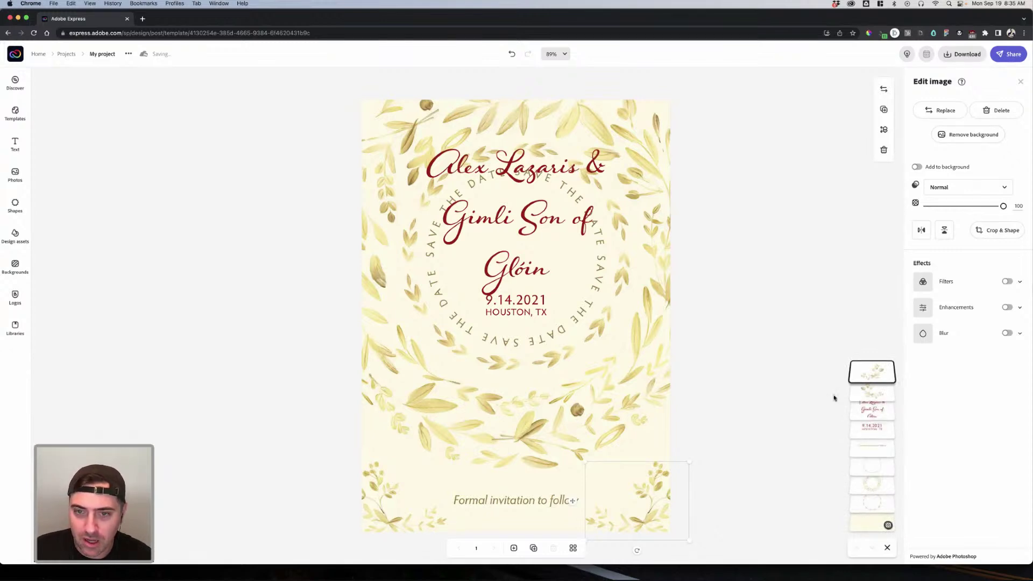
pyautogui.moveTo(878, 410); pyautogui.dragTo(864, 530)
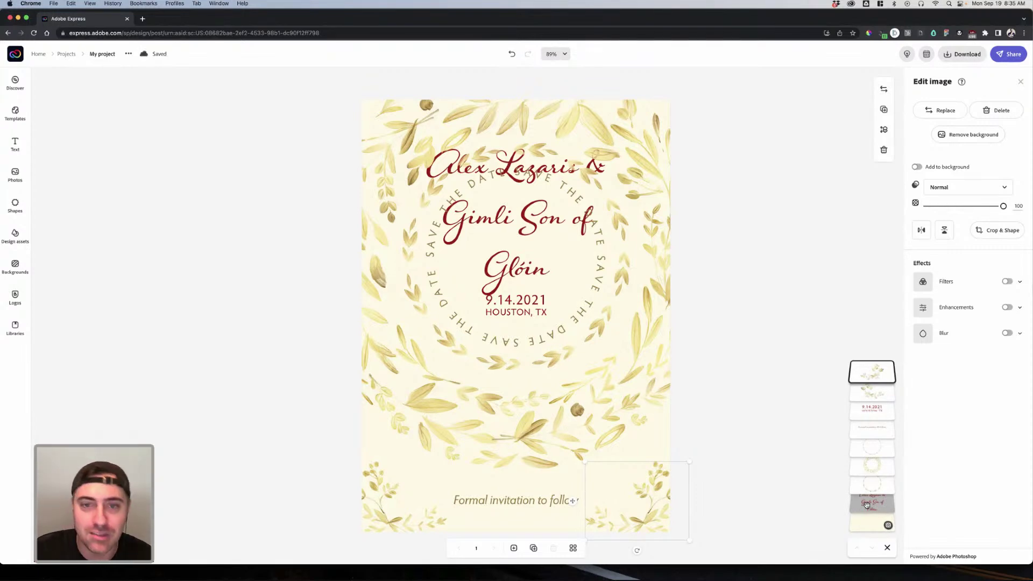
pyautogui.moveTo(867, 504); pyautogui.dragTo(855, 401)
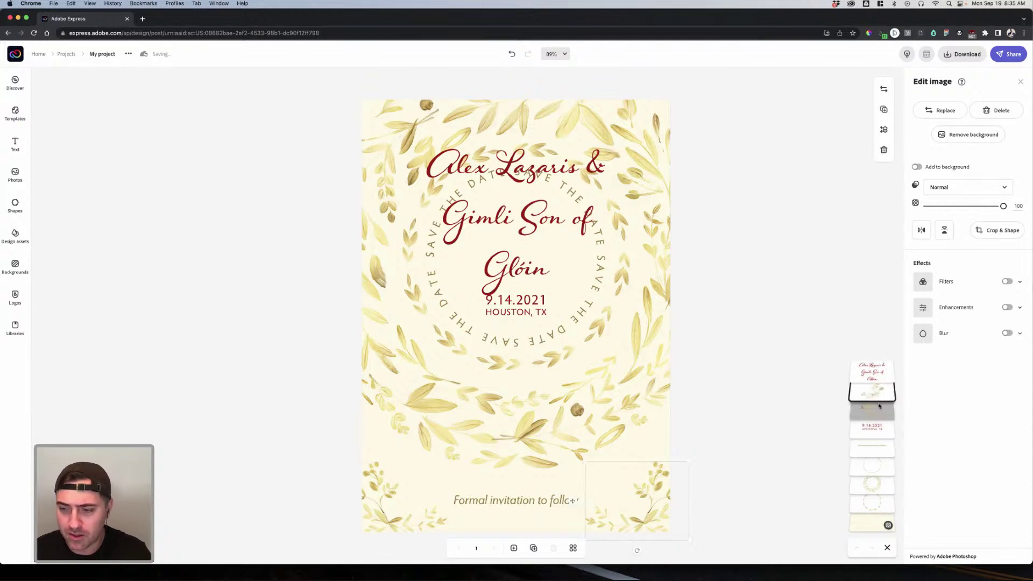
pyautogui.press('BackSpace')
# Step: Select the bottom-left leaf sprig for removal
pyautogui.click(396, 508)
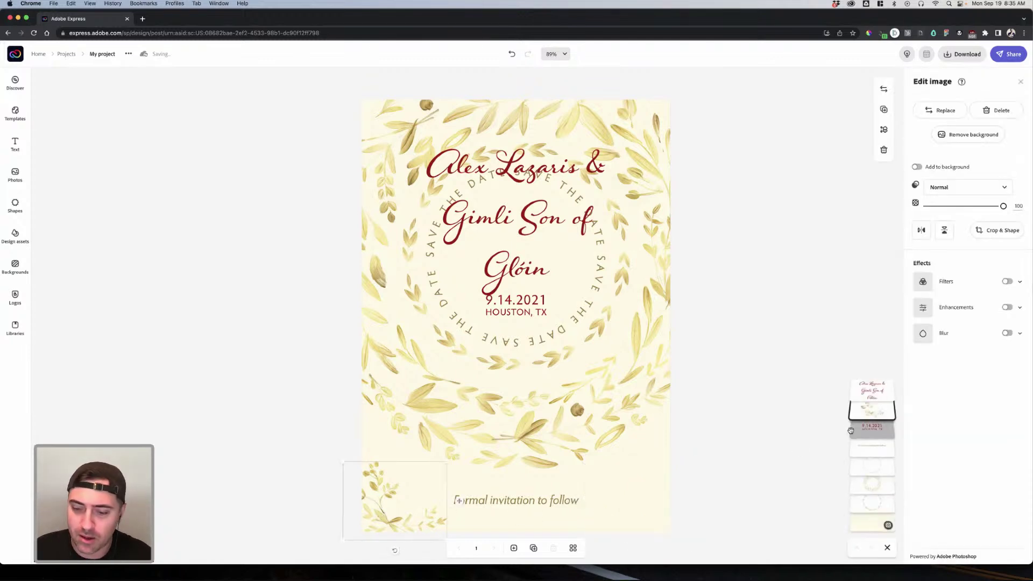
pyautogui.click(874, 428)
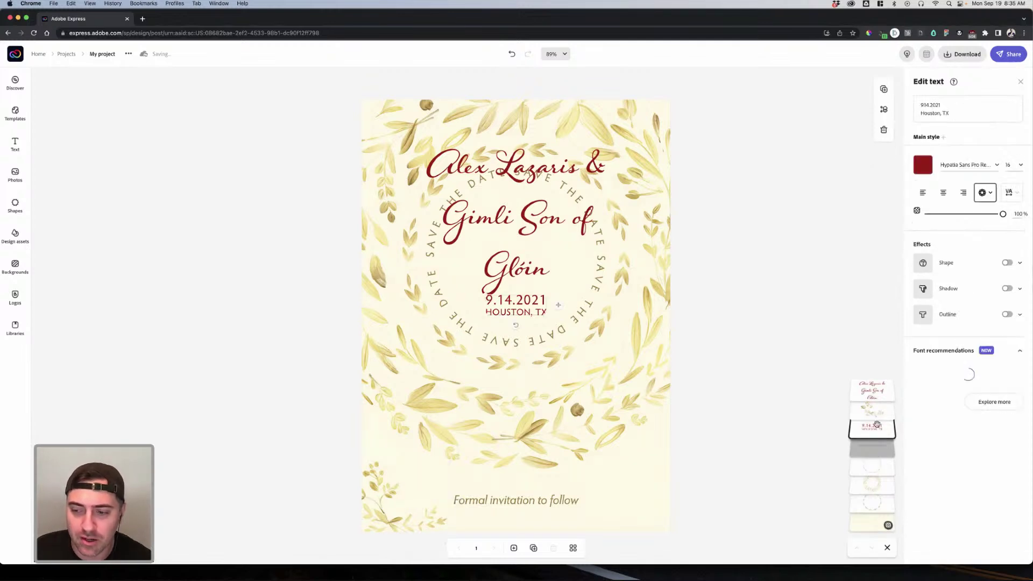
pyautogui.click(874, 413)
pyautogui.click(782, 362)
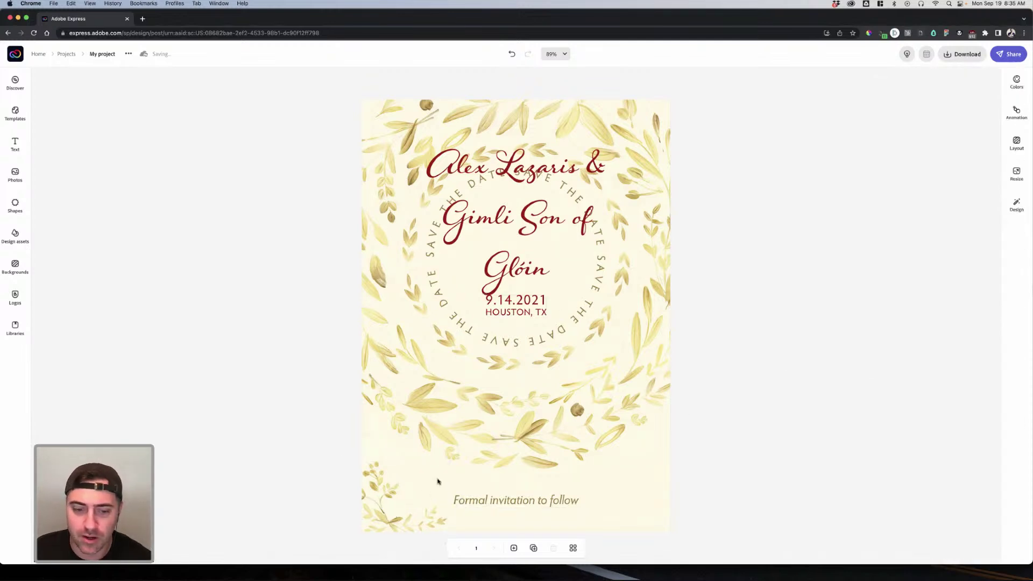
pyautogui.click(369, 506)
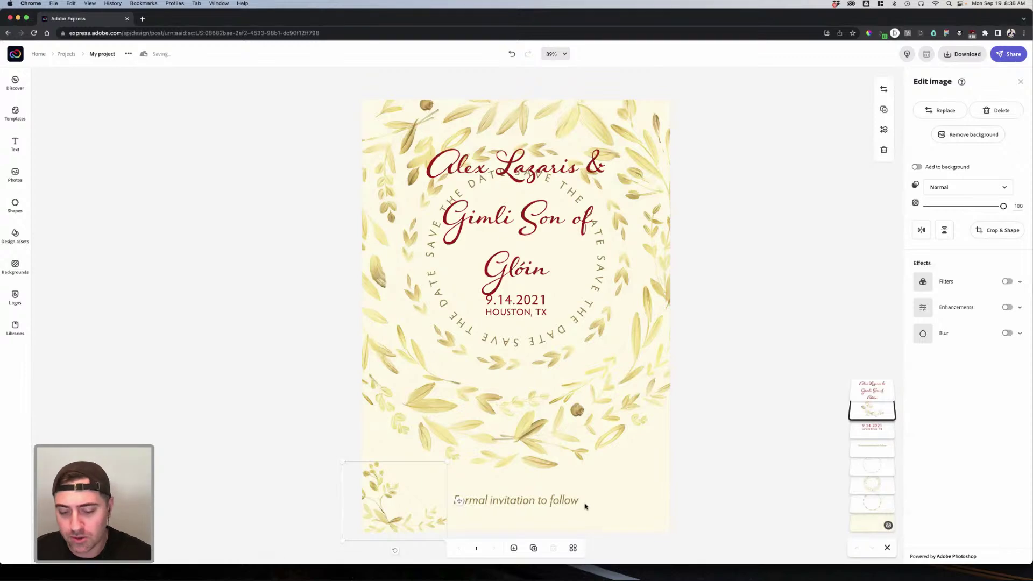
pyautogui.click(585, 507)
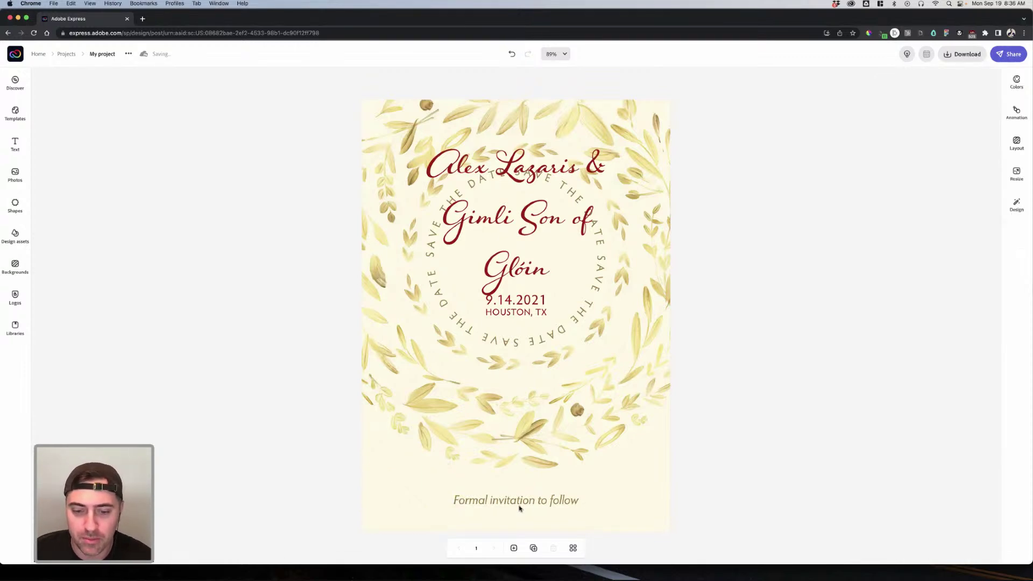
# Step: Set the 'Formal invitation to follow' line to font size 12.8
pyautogui.click(526, 503)
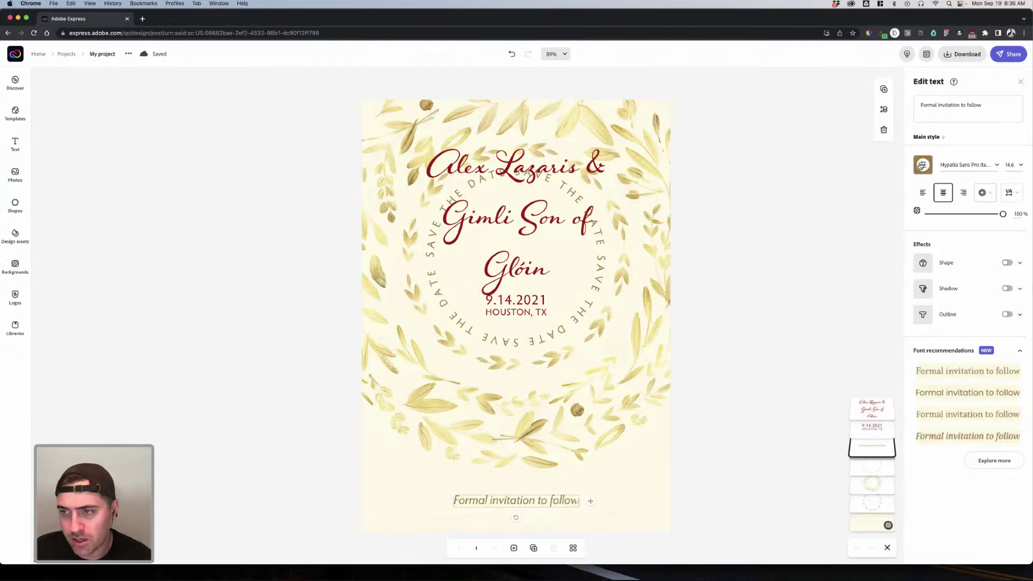
pyautogui.click(1022, 167)
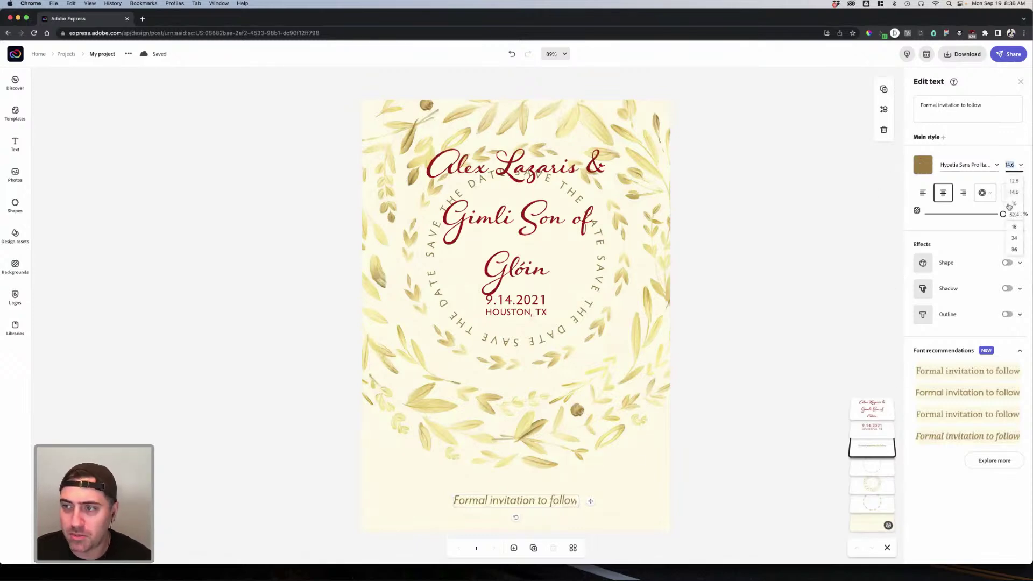
pyautogui.click(1014, 182)
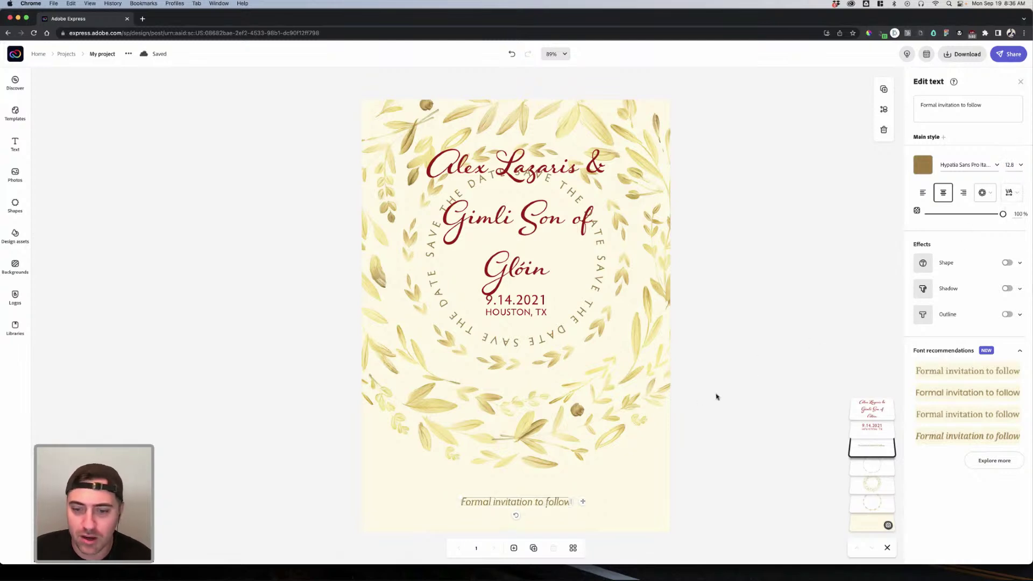
pyautogui.click(619, 413)
pyautogui.click(546, 286)
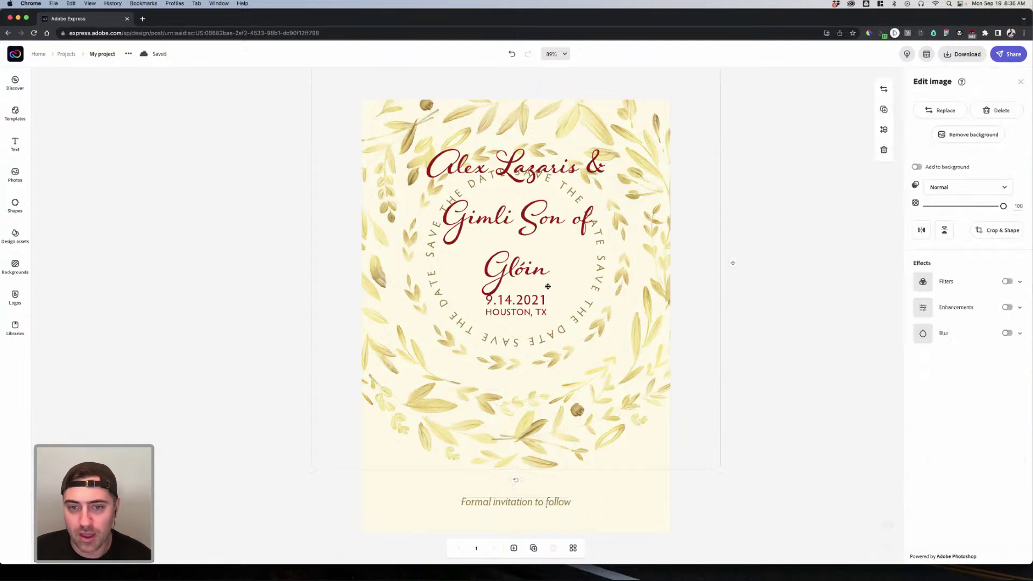
pyautogui.click(534, 311)
pyautogui.click(721, 323)
pyautogui.click(529, 314)
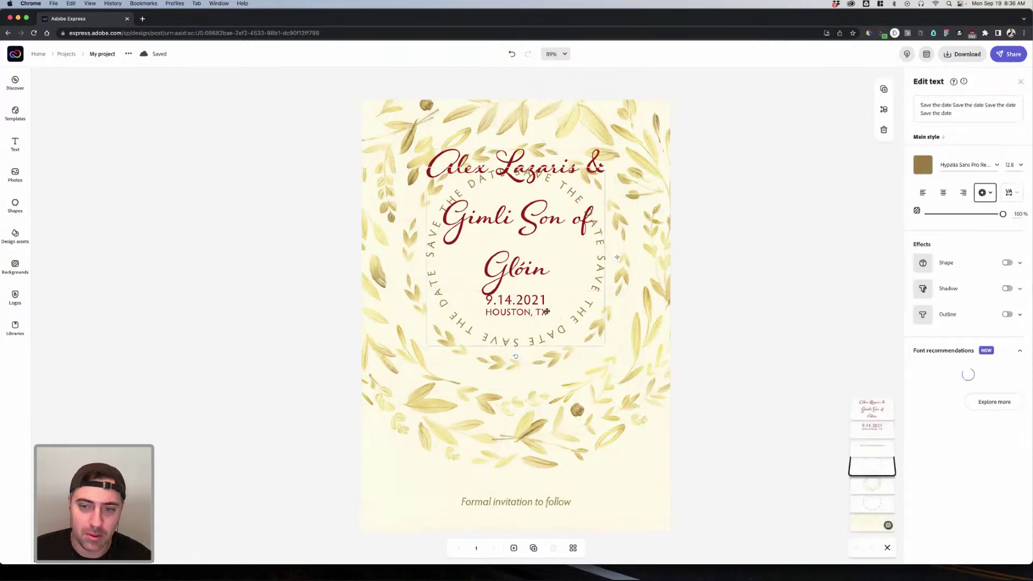
# Step: Move the date block below the invitation line and change the date to 8.28.2023
pyautogui.moveTo(527, 312); pyautogui.dragTo(523, 521)
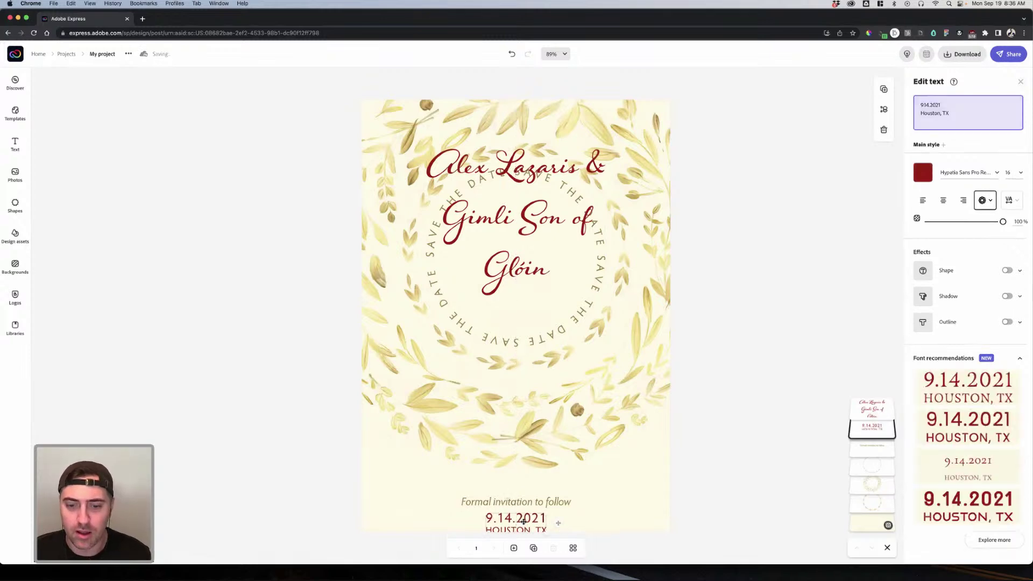
pyautogui.moveTo(945, 106); pyautogui.dragTo(918, 103)
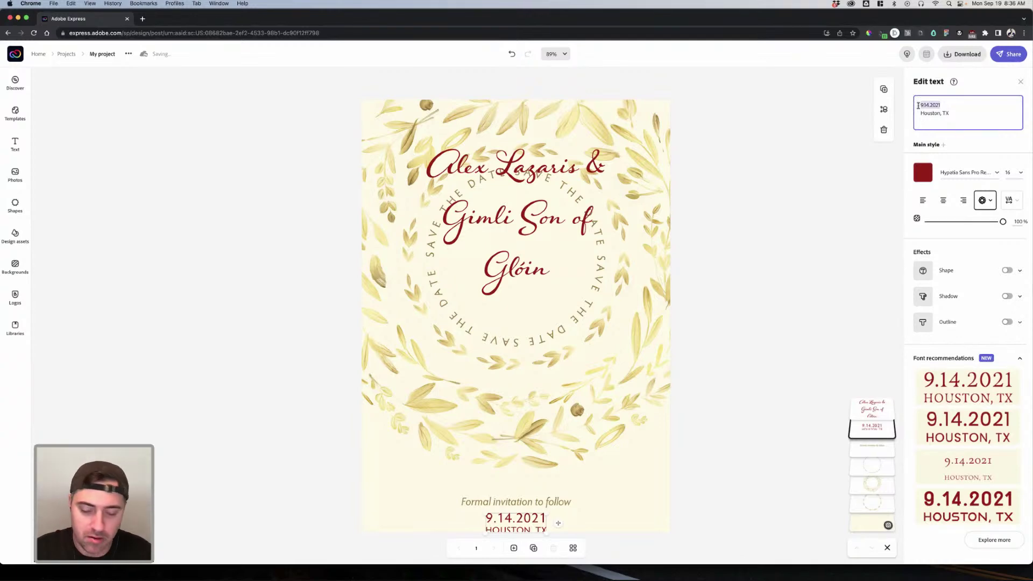
pyautogui.write('8.28')
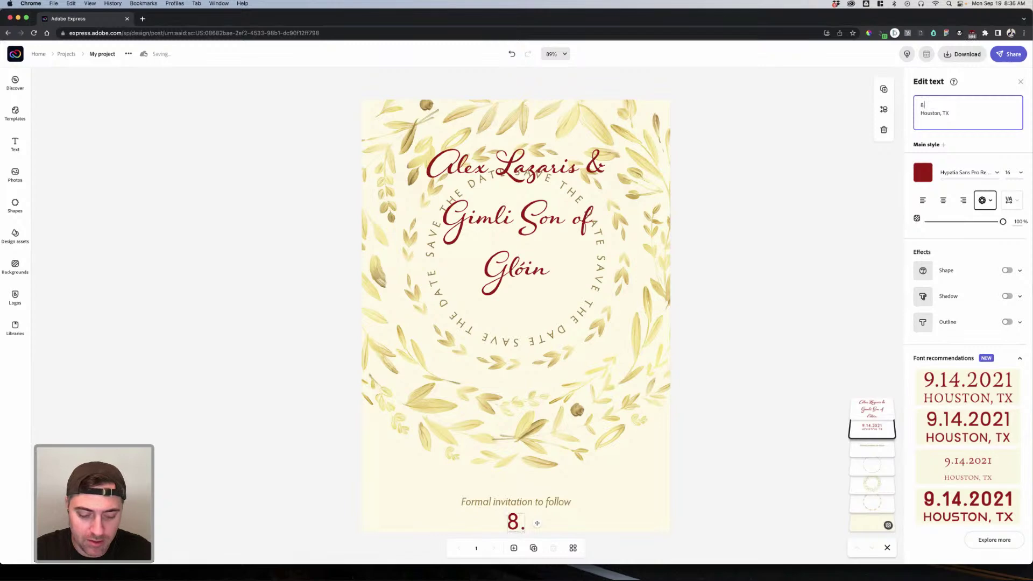
pyautogui.write('.2023')
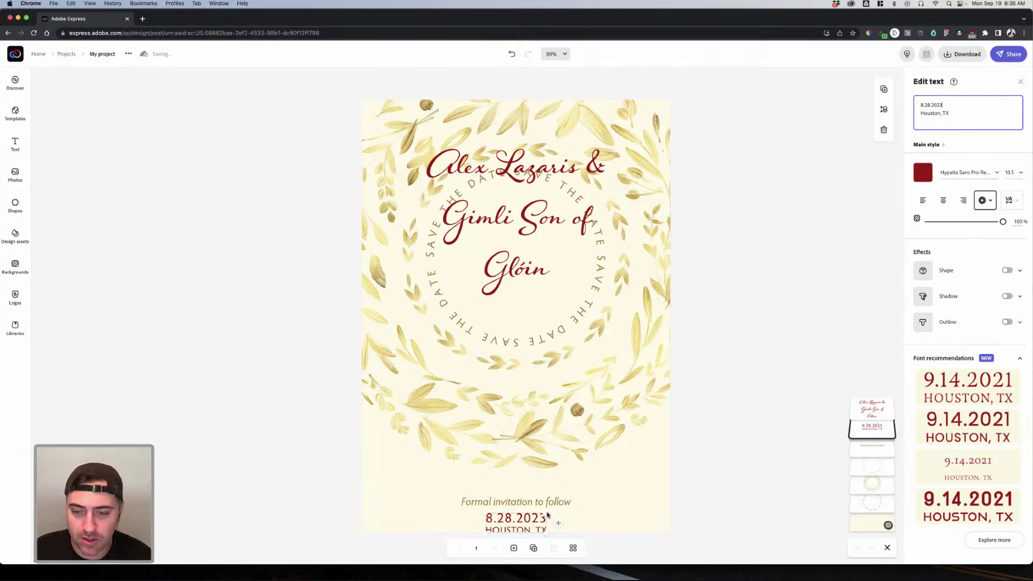
# Step: Resize the date block by its corner, undoing the move onto the wreath centre
pyautogui.click(1020, 173)
pyautogui.click(738, 343)
pyautogui.moveTo(545, 516); pyautogui.dragTo(625, 462)
pyautogui.moveTo(558, 484); pyautogui.dragTo(528, 245)
pyautogui.press('super+z')
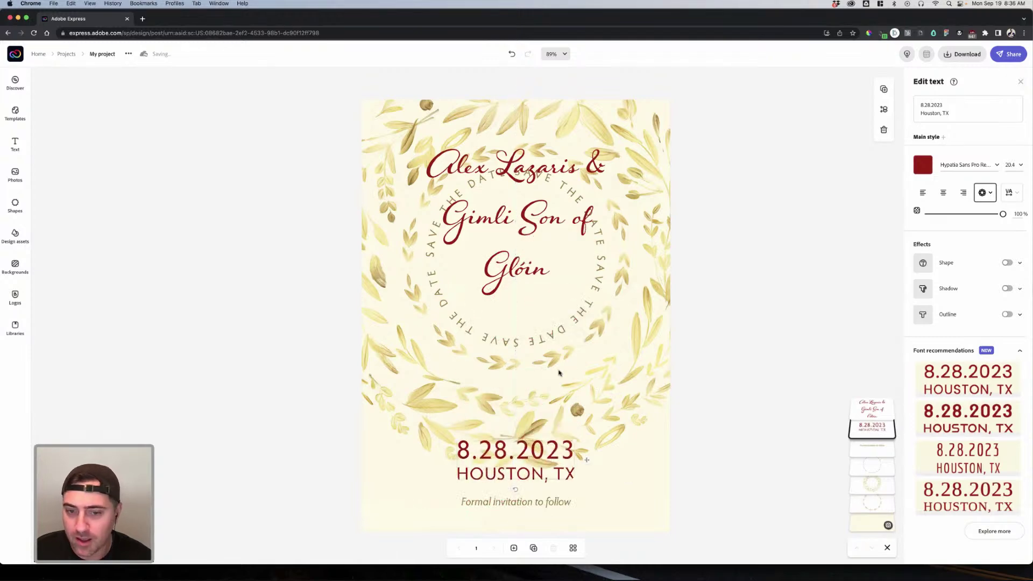
# Step: Join the date and location onto one line and enlarge the text inside the wreath
pyautogui.click(984, 193)
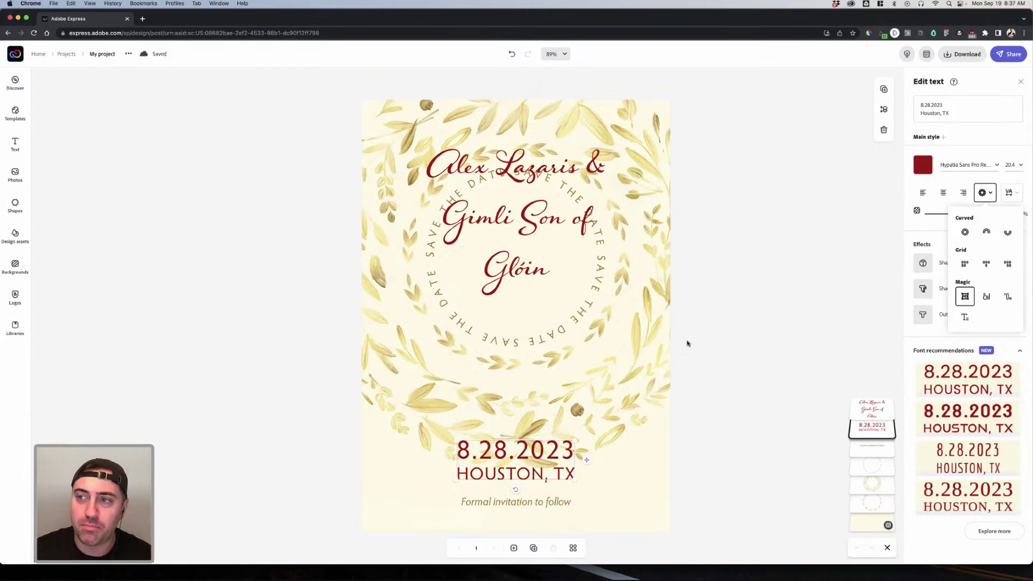
pyautogui.click(921, 113)
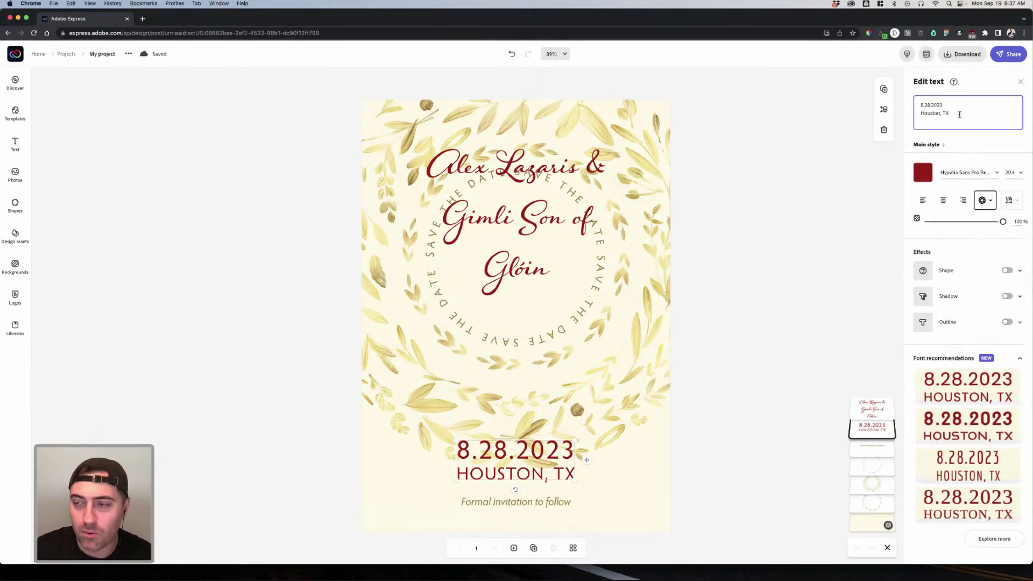
pyautogui.press('BackSpace')
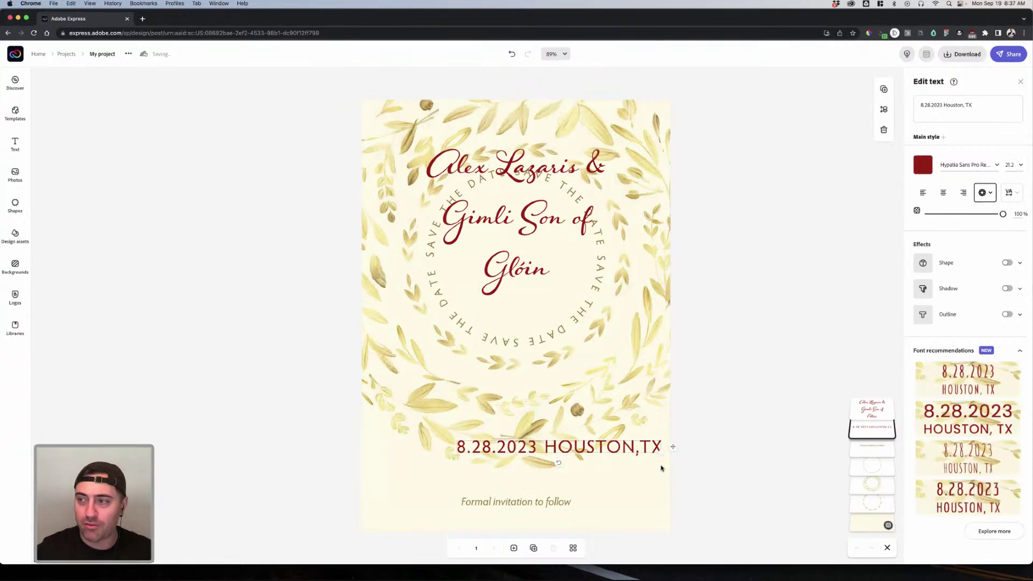
pyautogui.moveTo(599, 450); pyautogui.dragTo(574, 349)
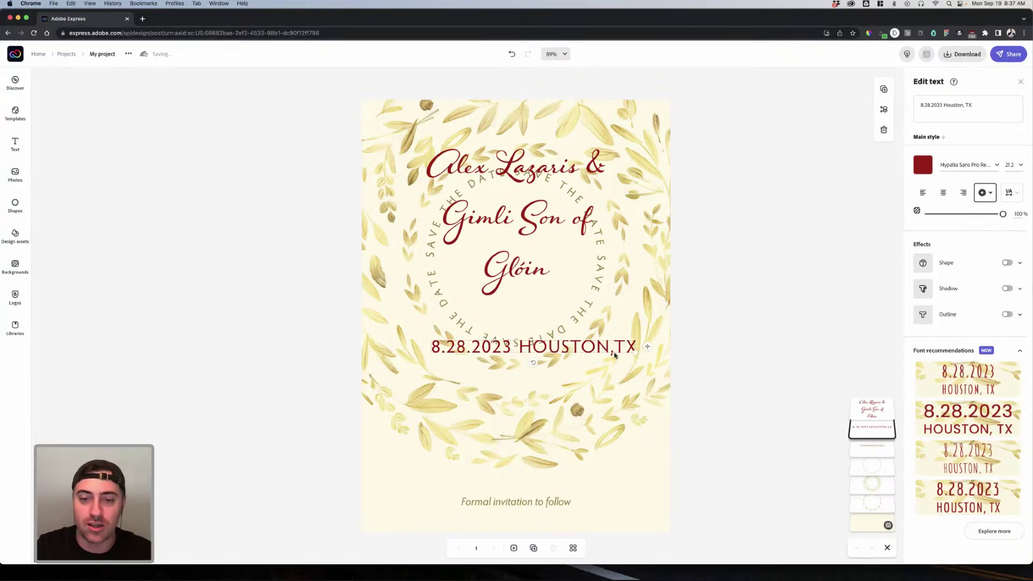
pyautogui.moveTo(636, 353); pyautogui.dragTo(538, 451)
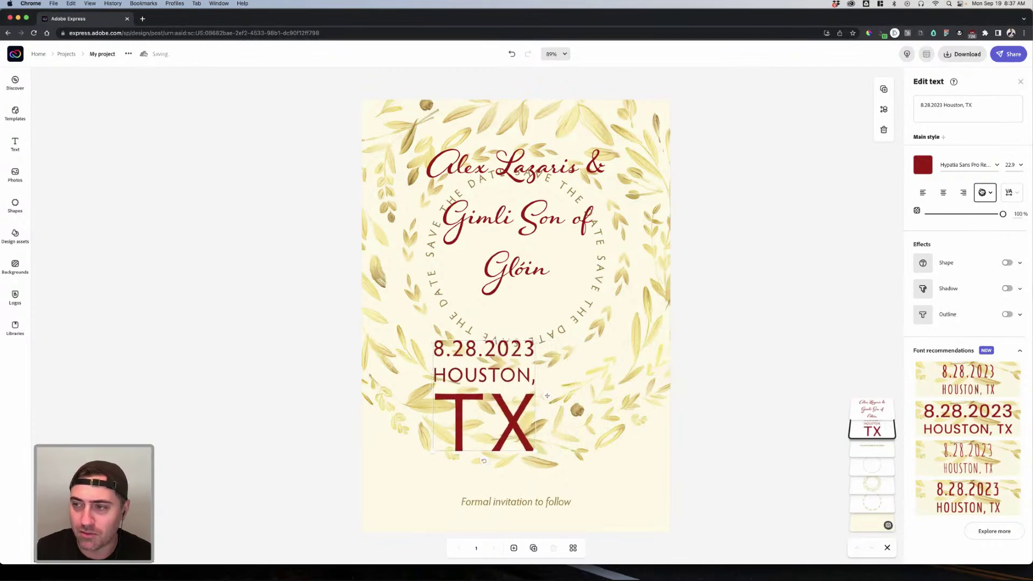
# Step: Try Curved, Grid and Magic shapes on the date text, then revert and move it to the bottom
pyautogui.click(985, 192)
pyautogui.click(964, 233)
pyautogui.moveTo(478, 355); pyautogui.dragTo(537, 310)
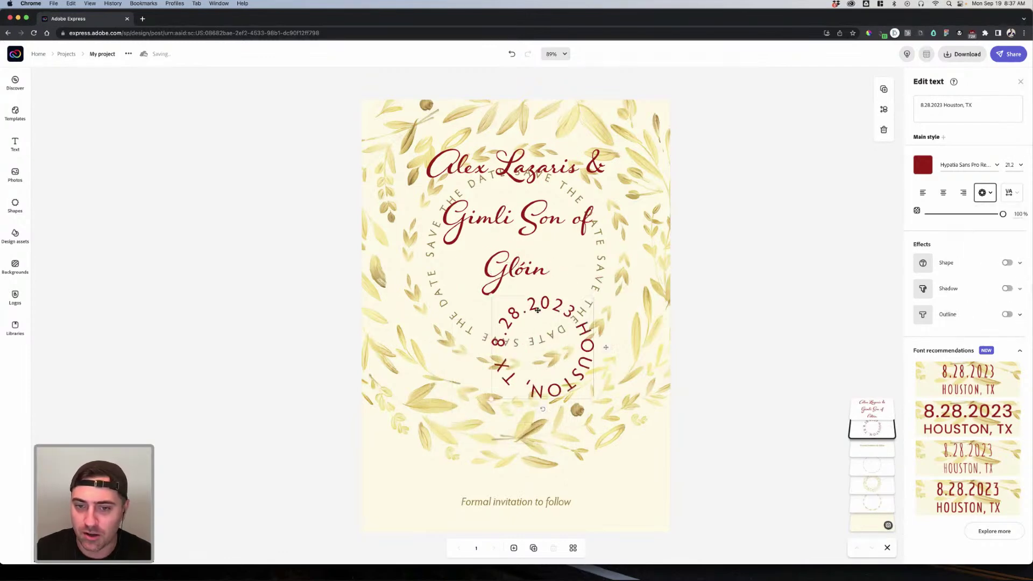
pyautogui.click(985, 192)
pyautogui.click(987, 231)
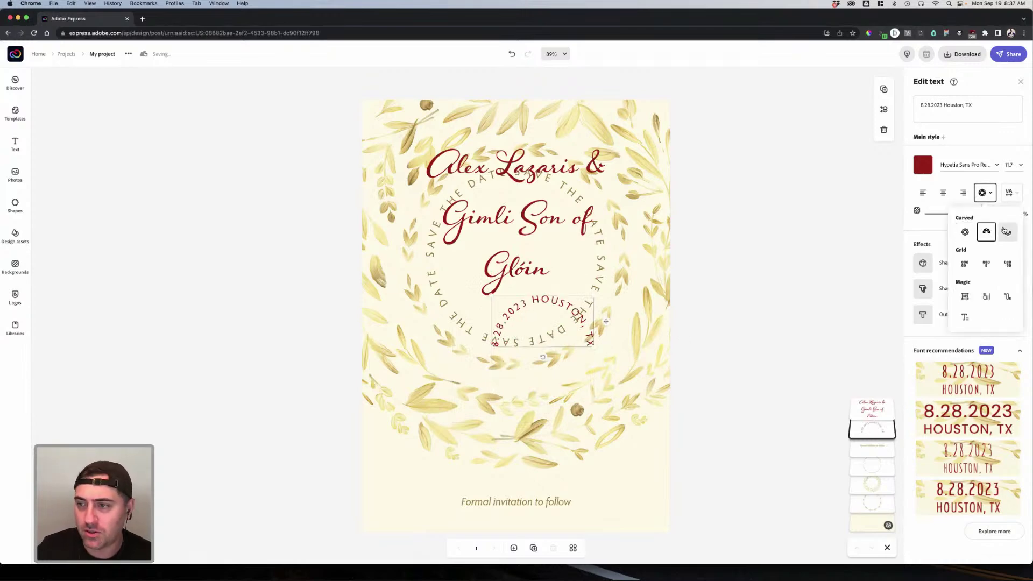
pyautogui.click(1008, 232)
pyautogui.click(966, 264)
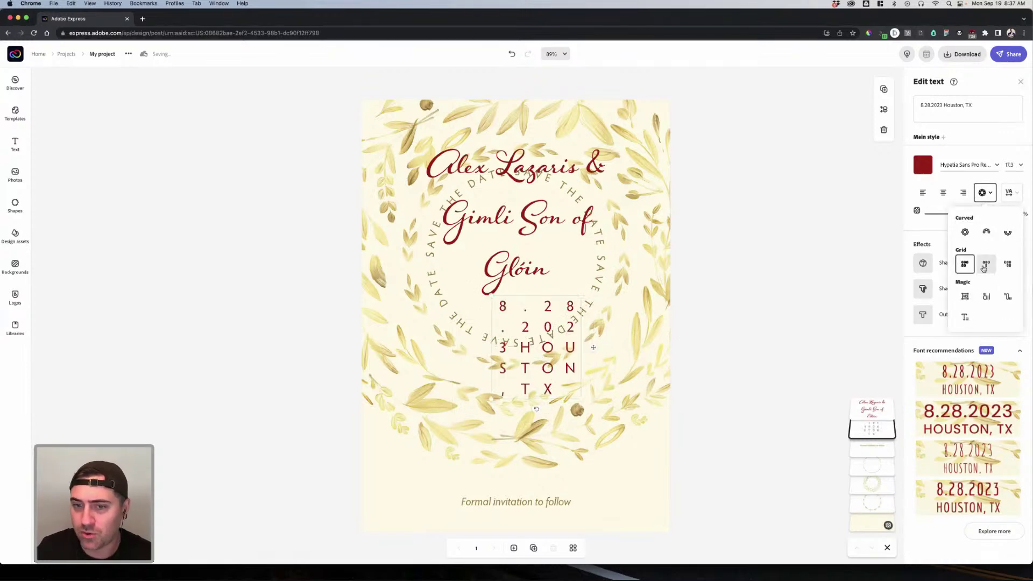
pyautogui.click(1006, 264)
pyautogui.click(987, 297)
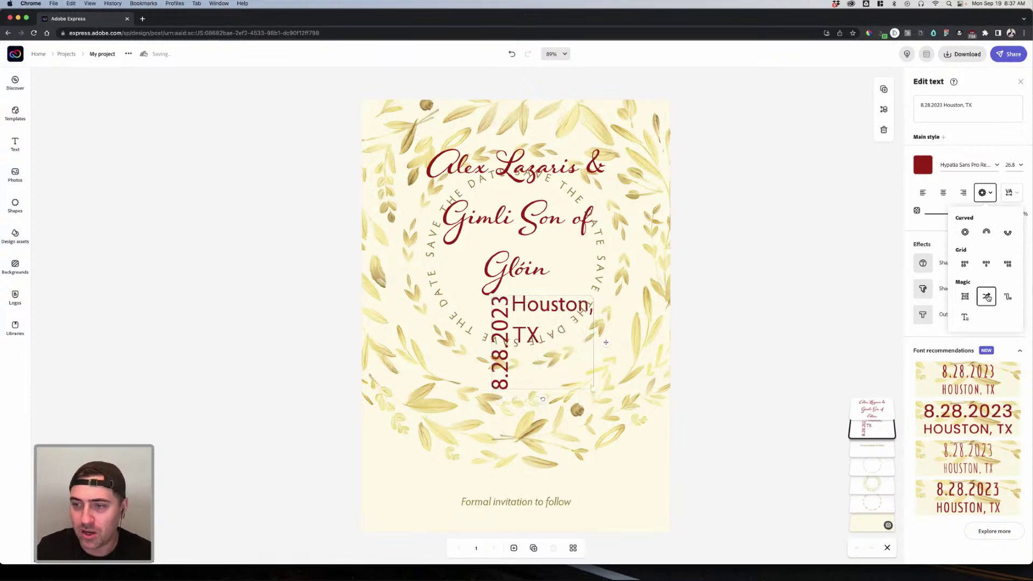
pyautogui.click(1007, 296)
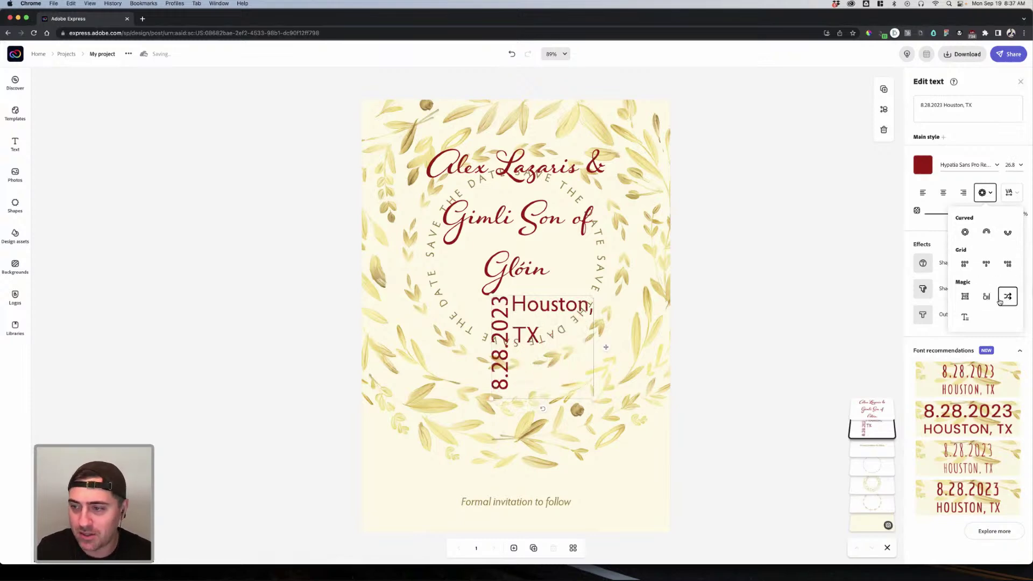
pyautogui.click(965, 295)
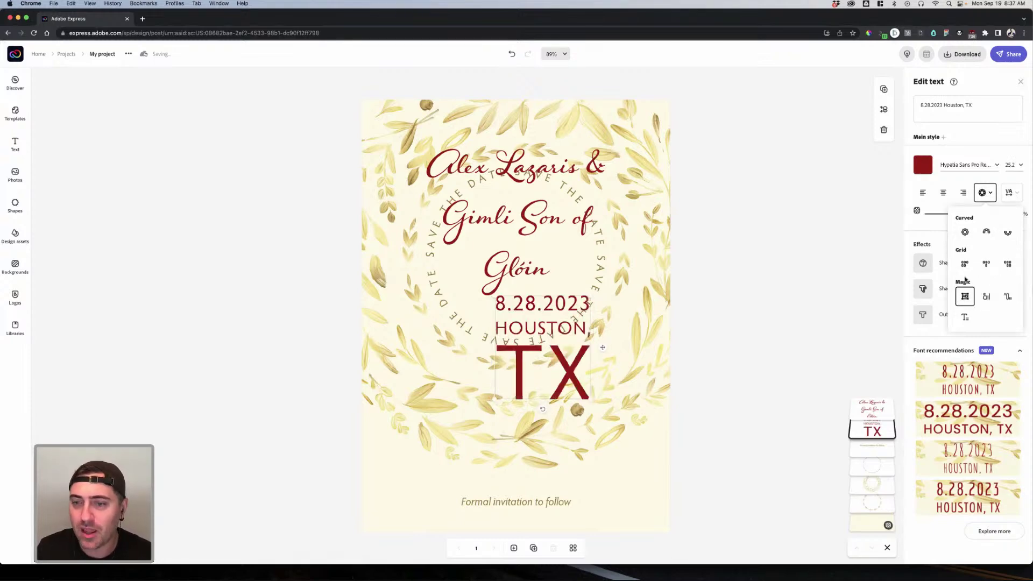
pyautogui.click(588, 400)
pyautogui.moveTo(645, 334); pyautogui.dragTo(520, 519)
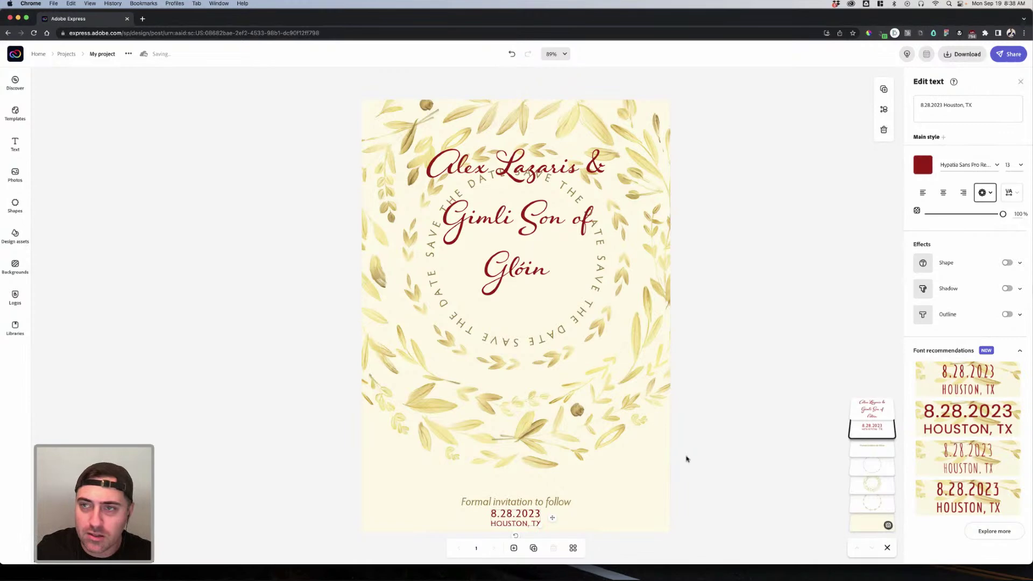
# Step: Set the names heading to size 48, then drag it down to about 39 on two lines
pyautogui.click(634, 245)
pyautogui.click(545, 220)
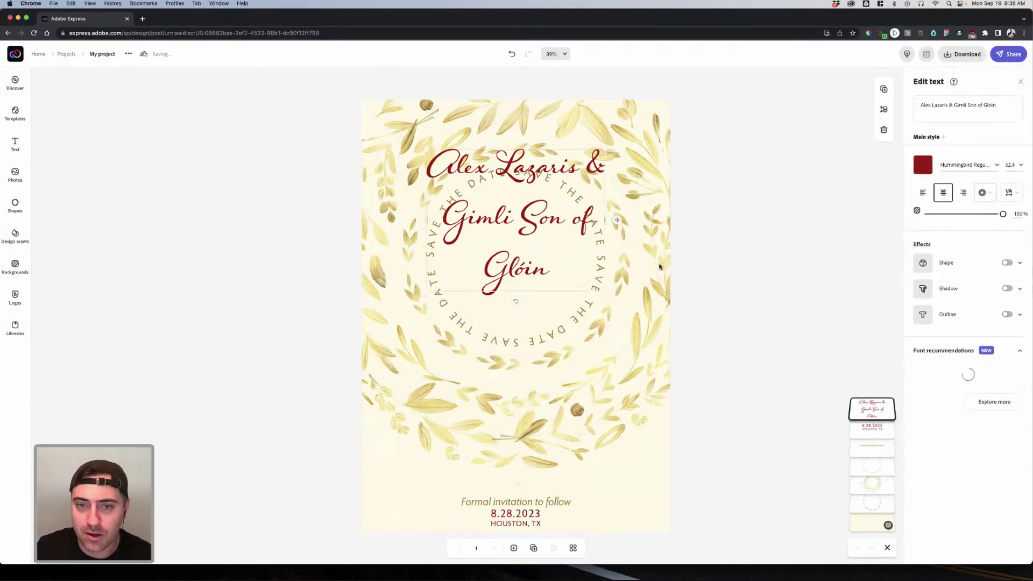
pyautogui.click(1015, 164)
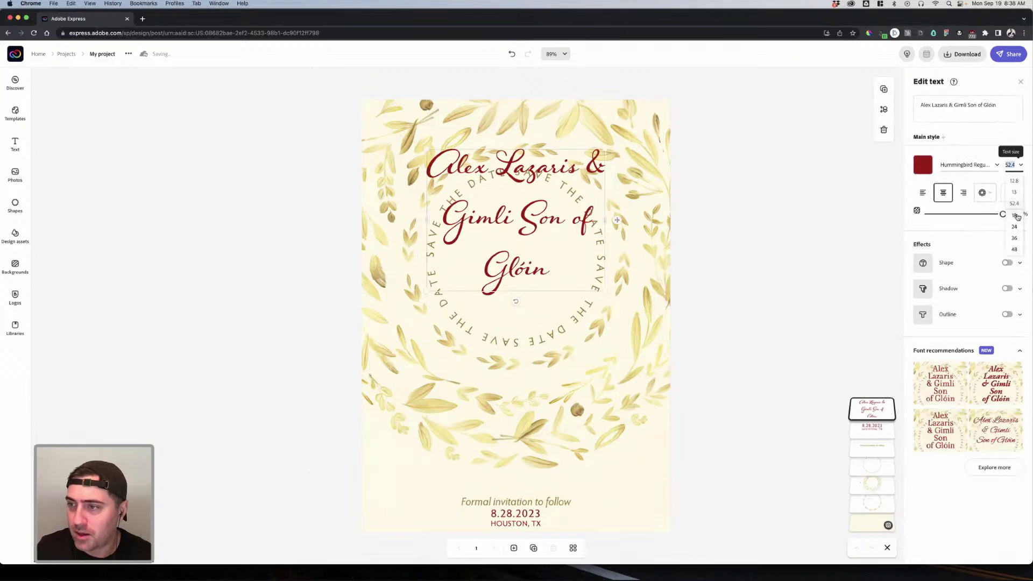
pyautogui.click(981, 193)
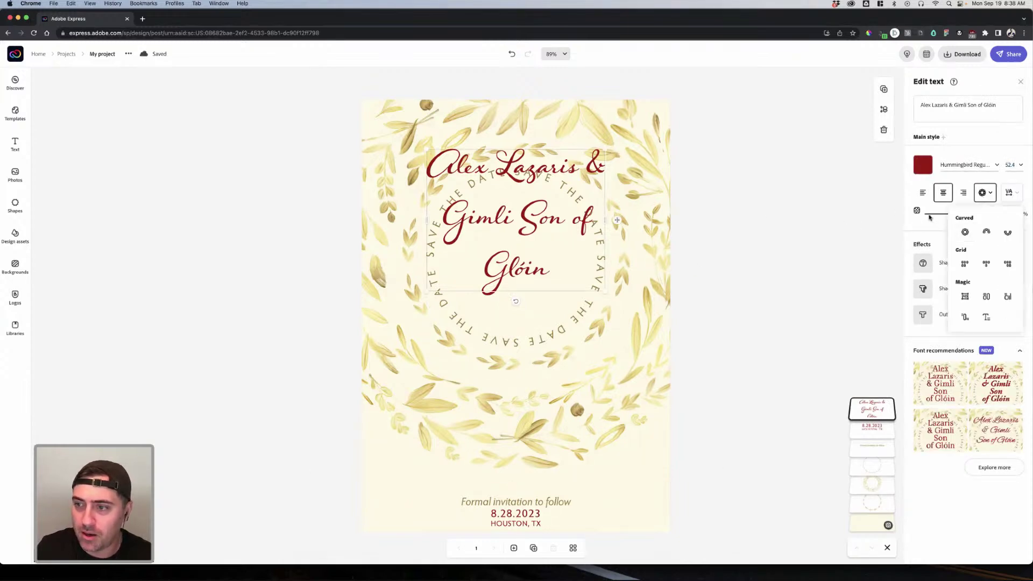
pyautogui.click(1010, 164)
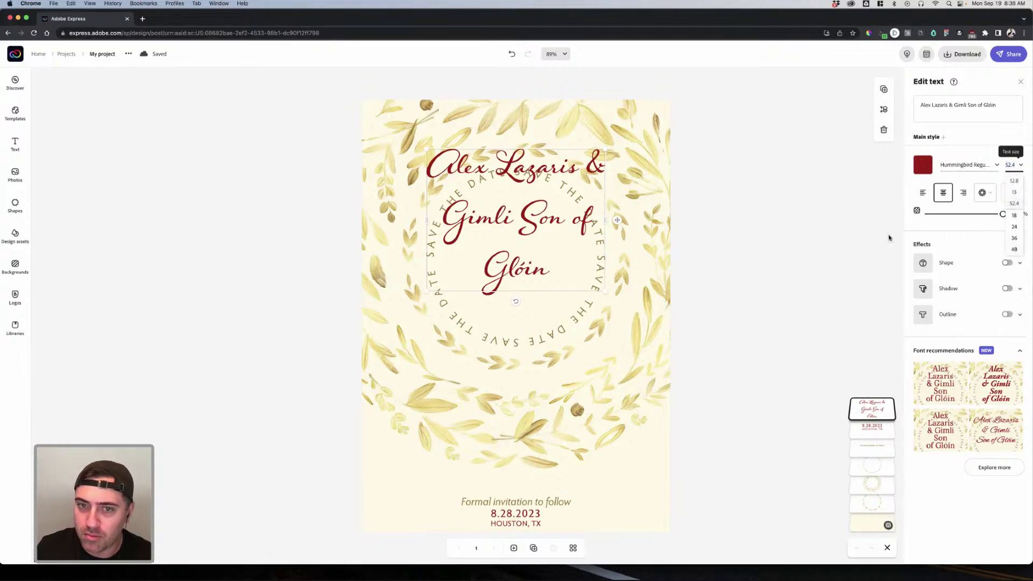
pyautogui.click(1015, 249)
pyautogui.moveTo(600, 286); pyautogui.dragTo(598, 210)
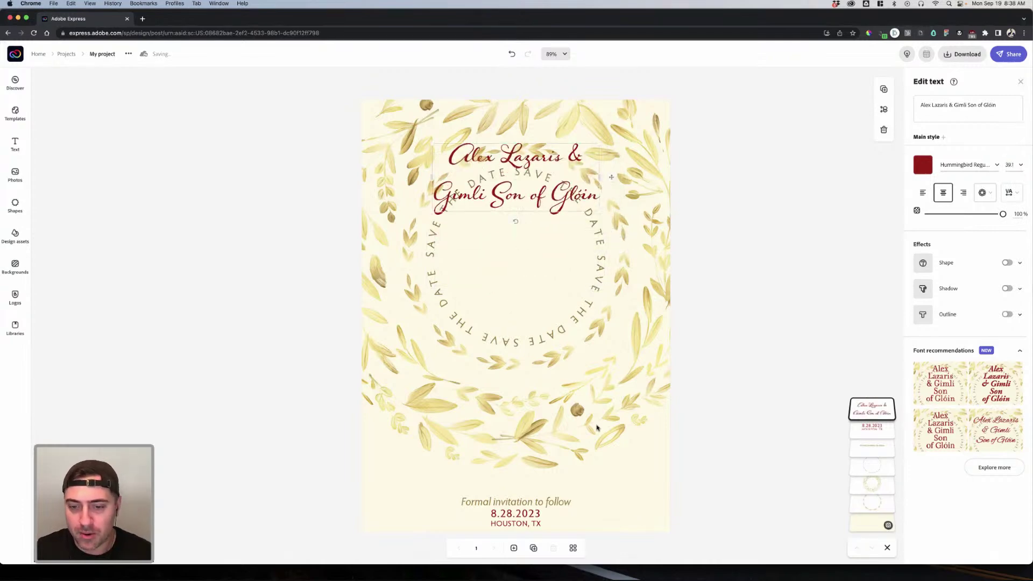
pyautogui.click(618, 478)
pyautogui.click(624, 390)
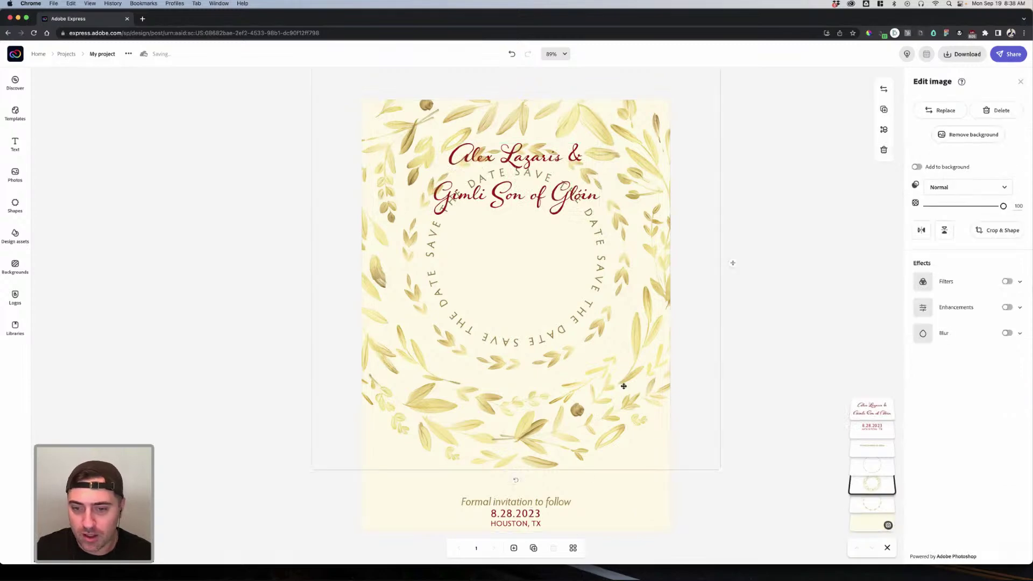
# Step: Make the page background white using the background colour eyedropper
pyautogui.click(872, 503)
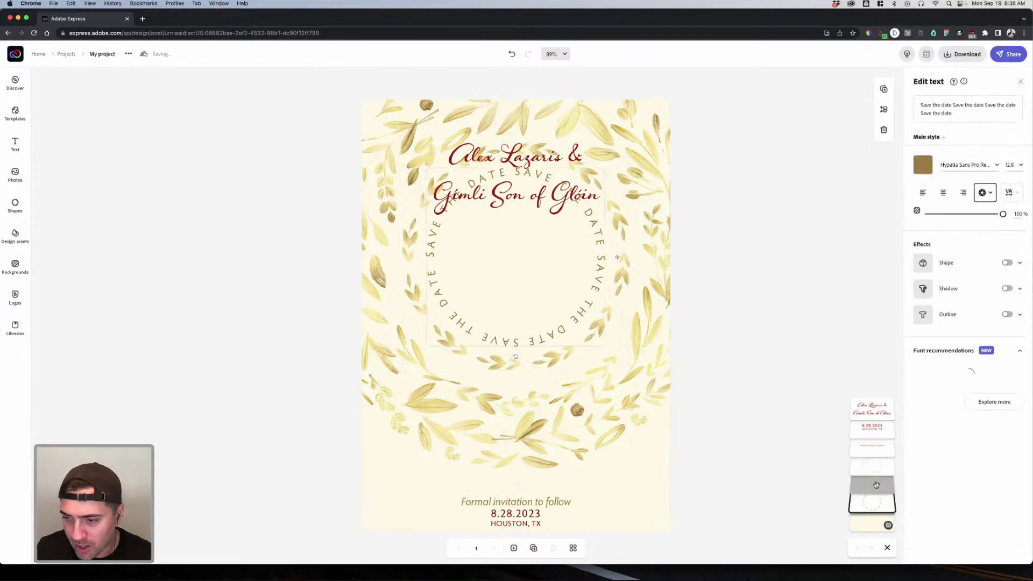
pyautogui.click(848, 427)
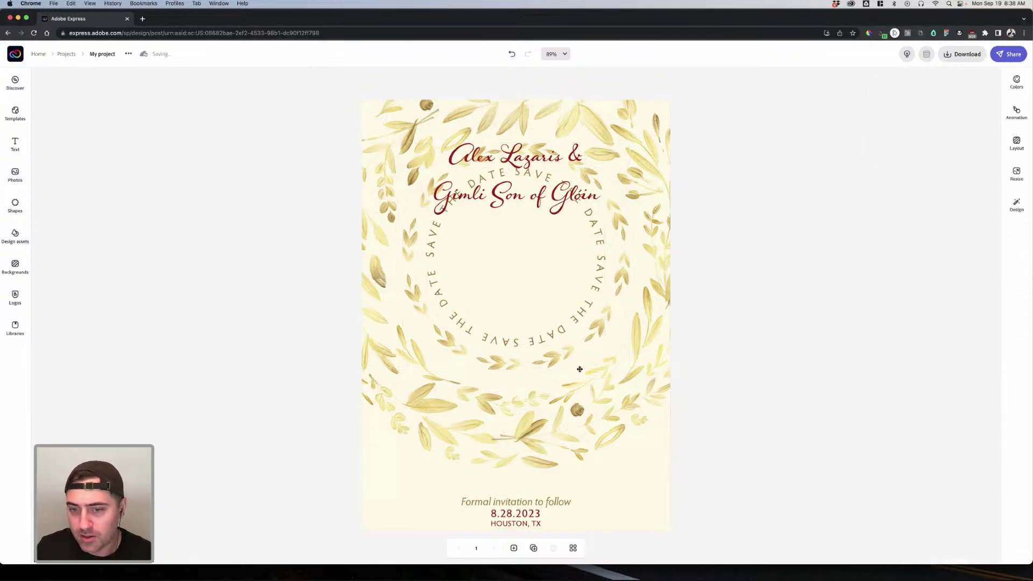
pyautogui.click(579, 369)
pyautogui.click(855, 519)
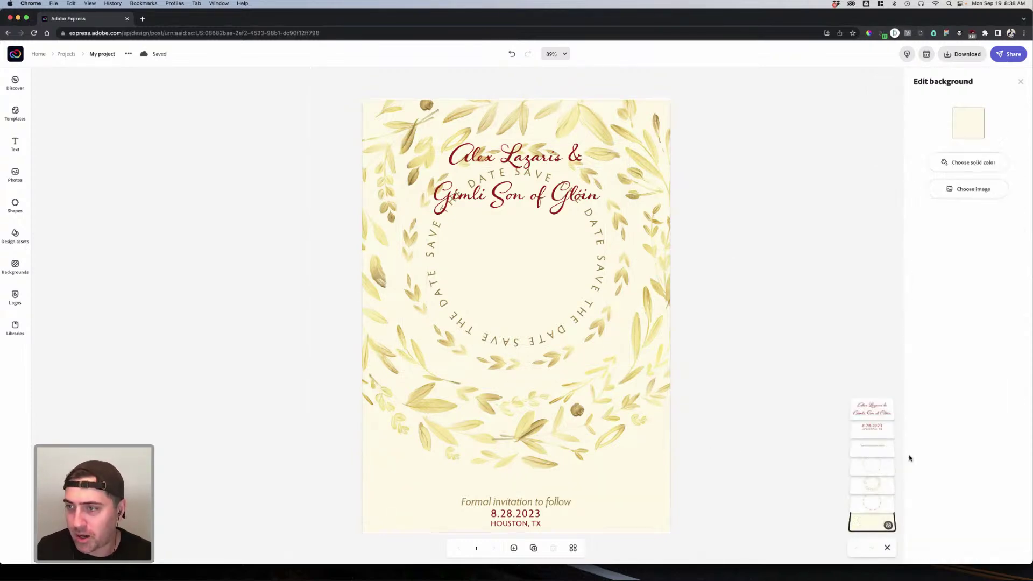
pyautogui.click(963, 131)
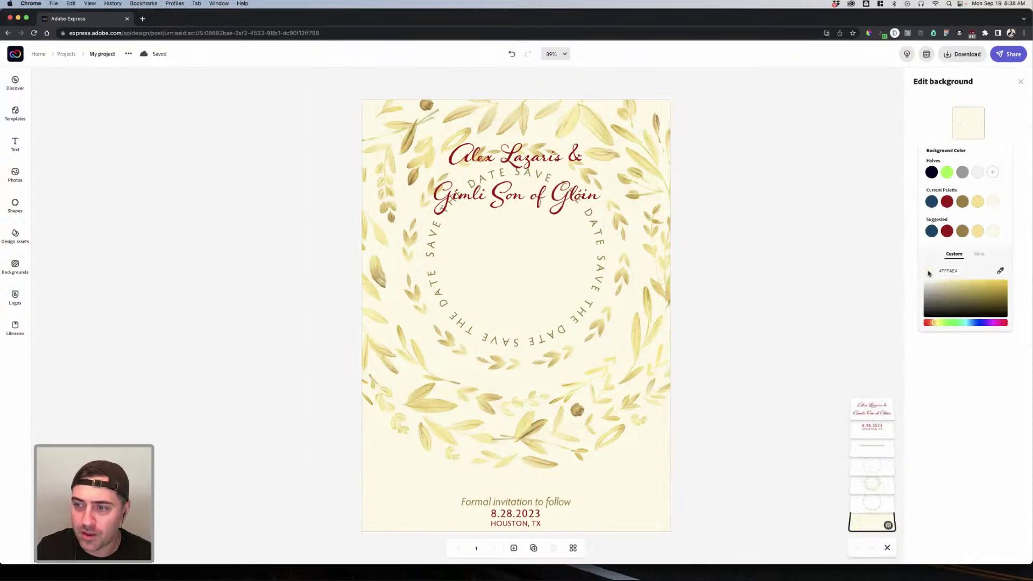
pyautogui.click(1000, 272)
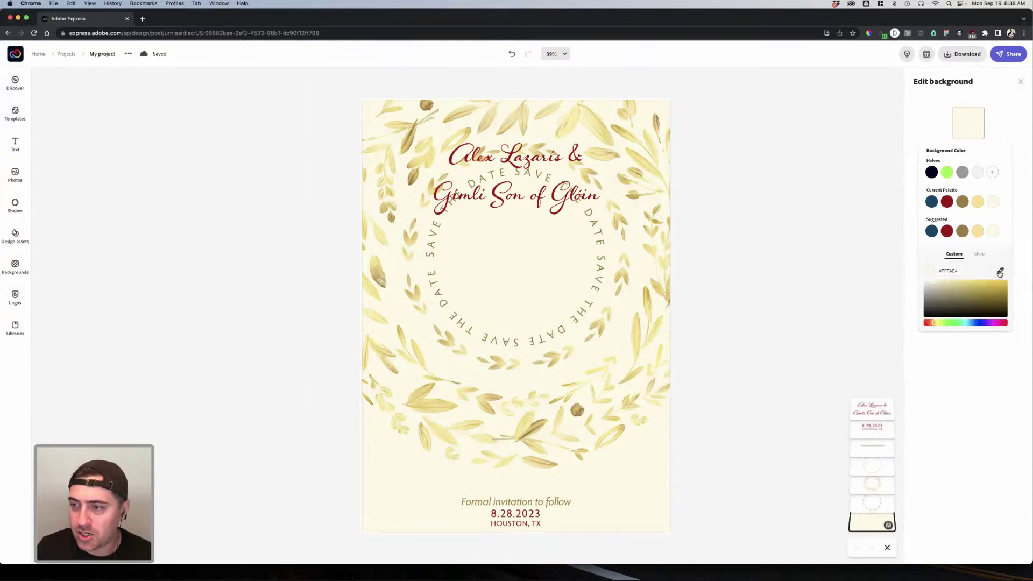
pyautogui.click(901, 274)
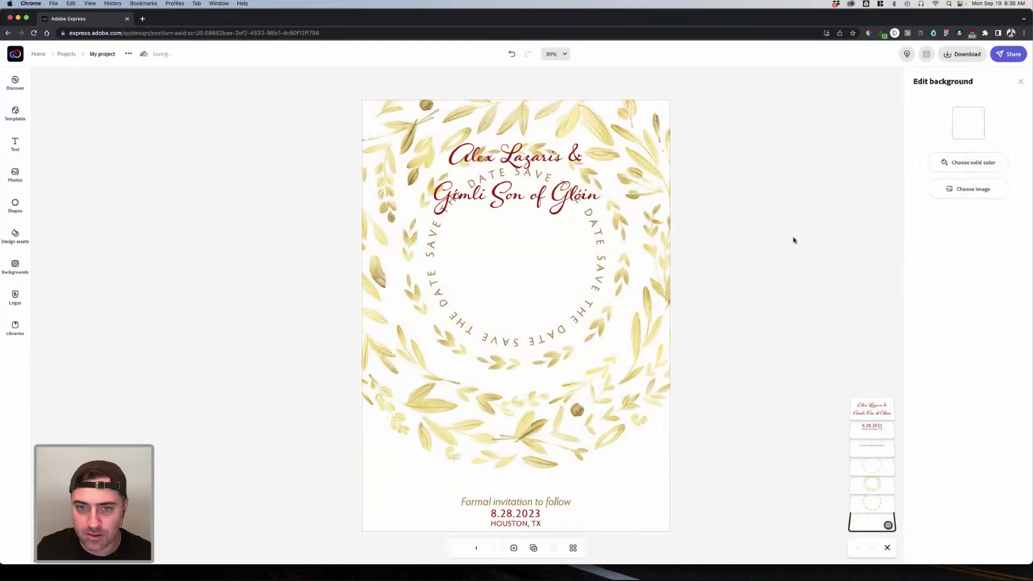
# Step: Group the leaf wreath with the circular Save the date text
pyautogui.click(666, 234)
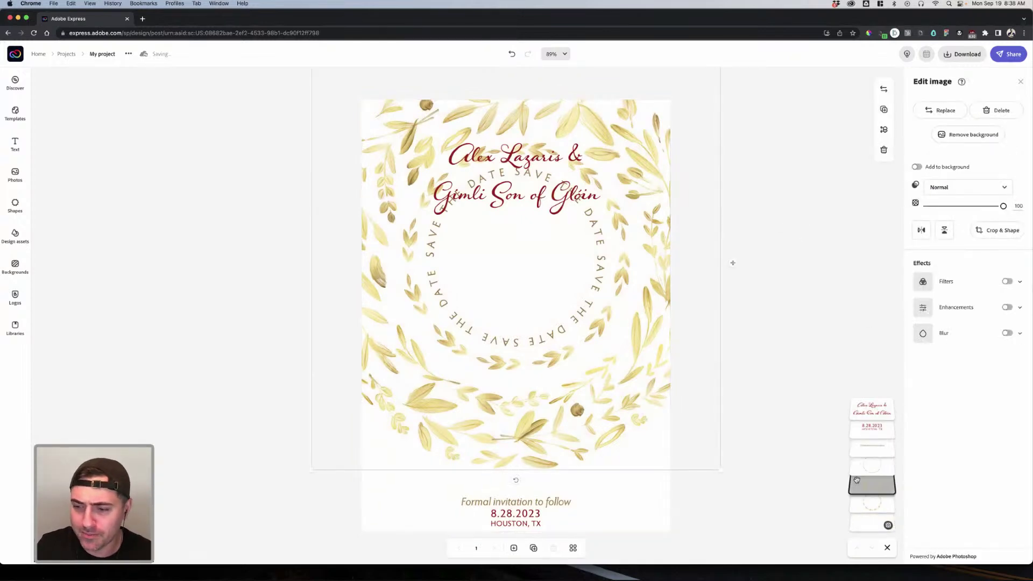
pyautogui.click(564, 318)
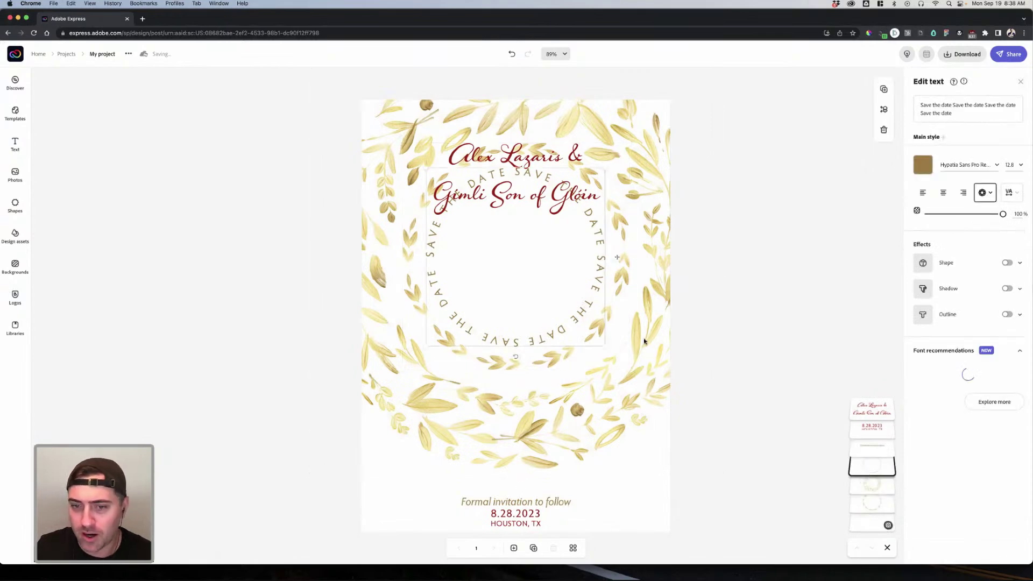
pyautogui.keyDown('shift'); pyautogui.click(620, 399); pyautogui.keyUp('shift')
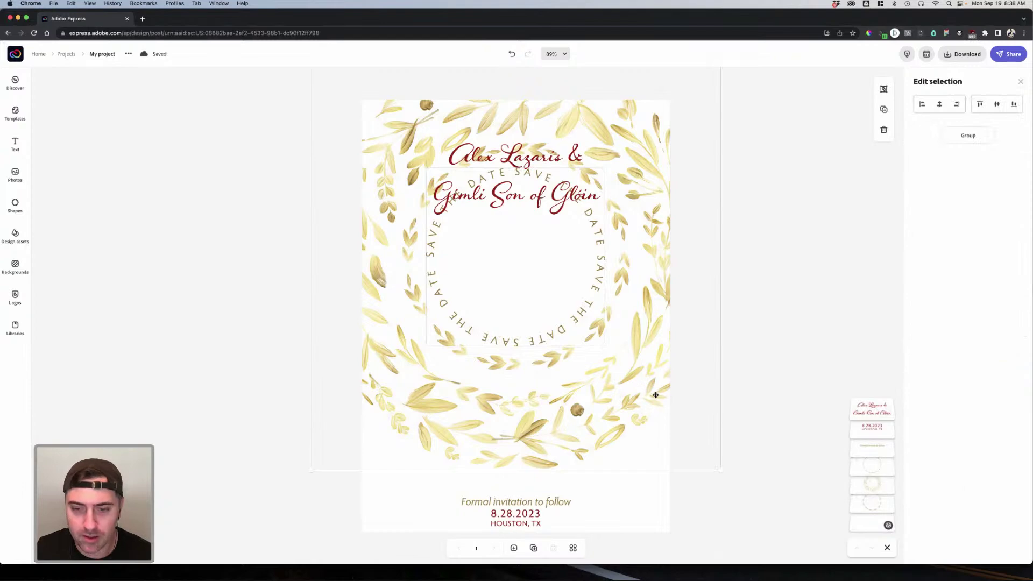
pyautogui.press('super+g')
pyautogui.moveTo(628, 378); pyautogui.dragTo(622, 450)
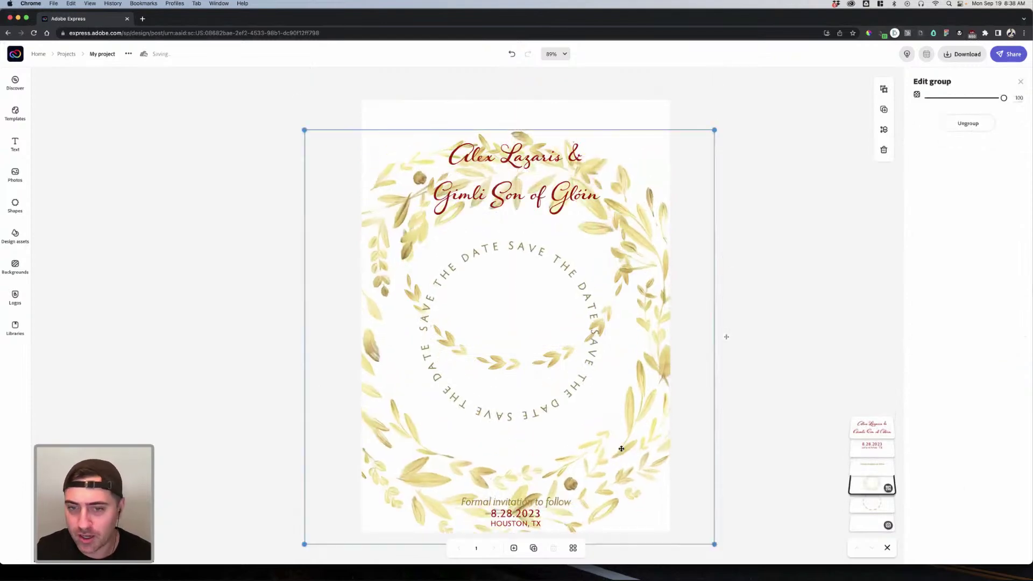
pyautogui.press('super+z')
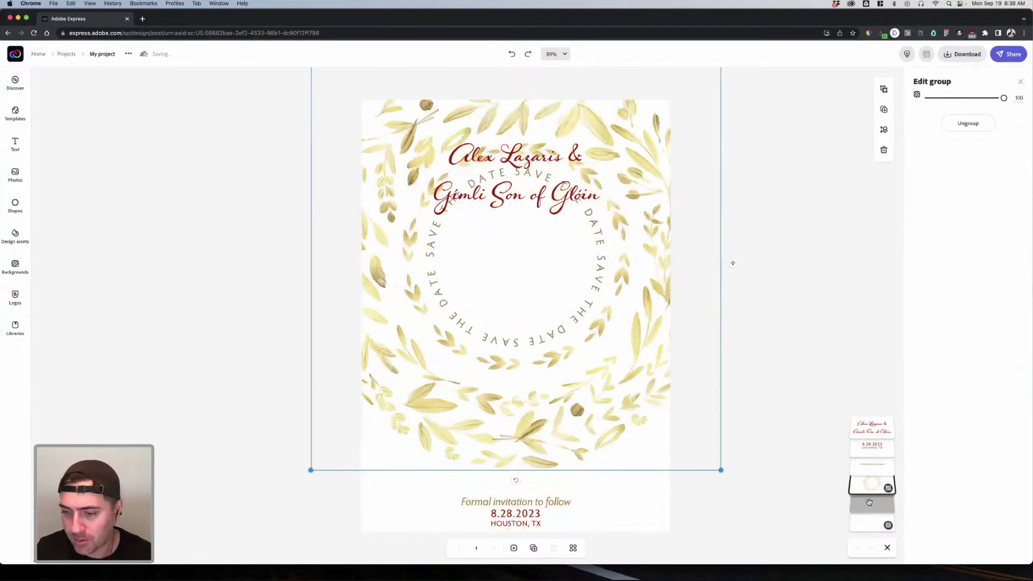
# Step: Marquee-select the leaves and circular text, group them, and move the group lower
pyautogui.click(869, 502)
pyautogui.click(870, 488)
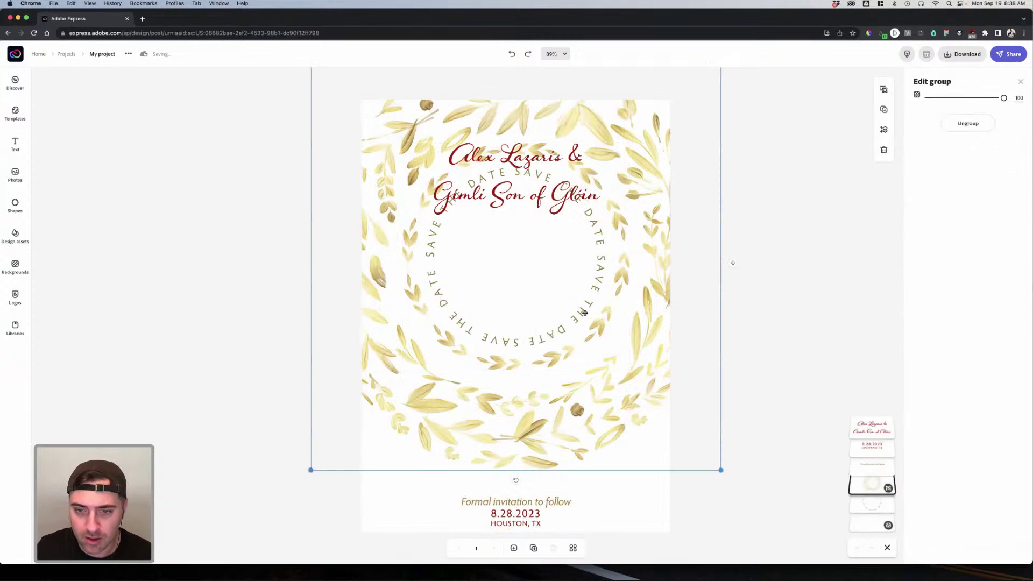
pyautogui.click(584, 310)
pyautogui.click(579, 301)
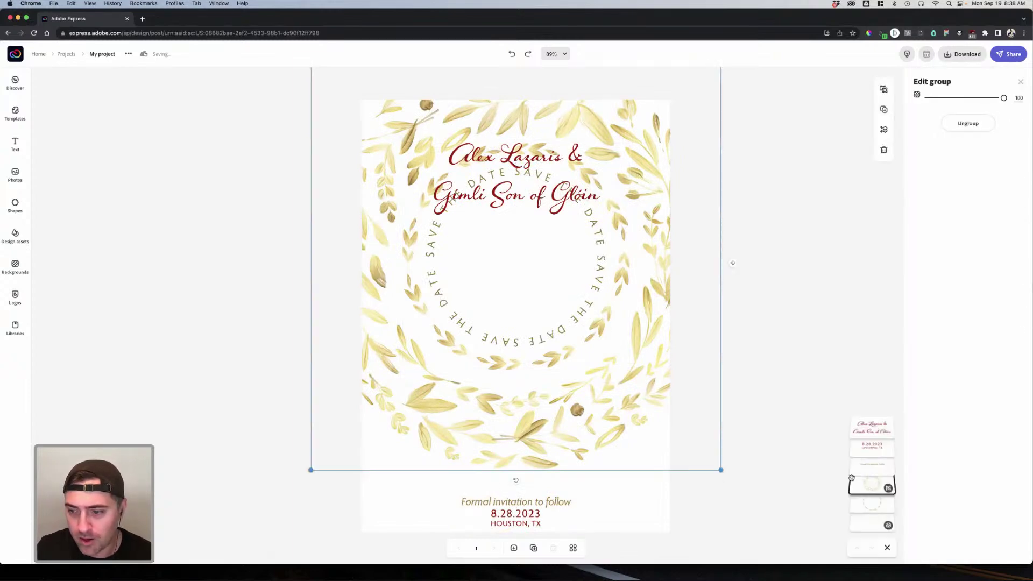
pyautogui.click(873, 506)
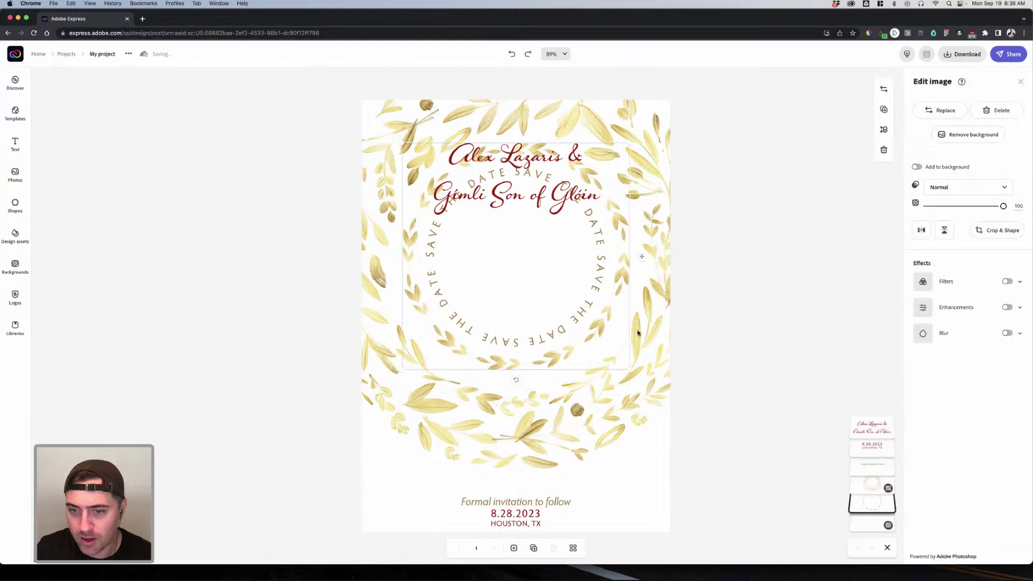
pyautogui.moveTo(646, 330); pyautogui.dragTo(823, 471)
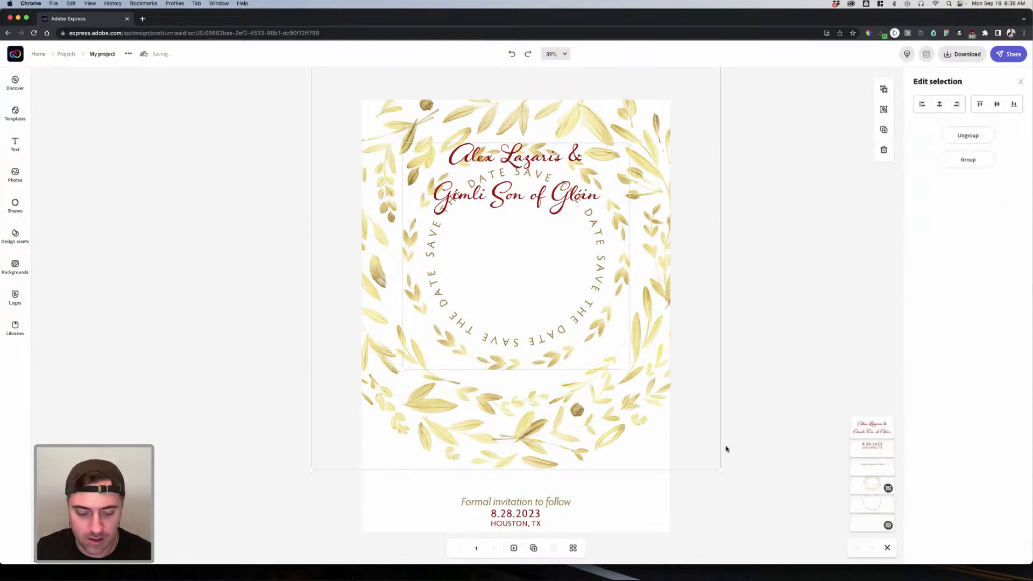
pyautogui.press('super+g')
pyautogui.moveTo(624, 358); pyautogui.dragTo(620, 500)
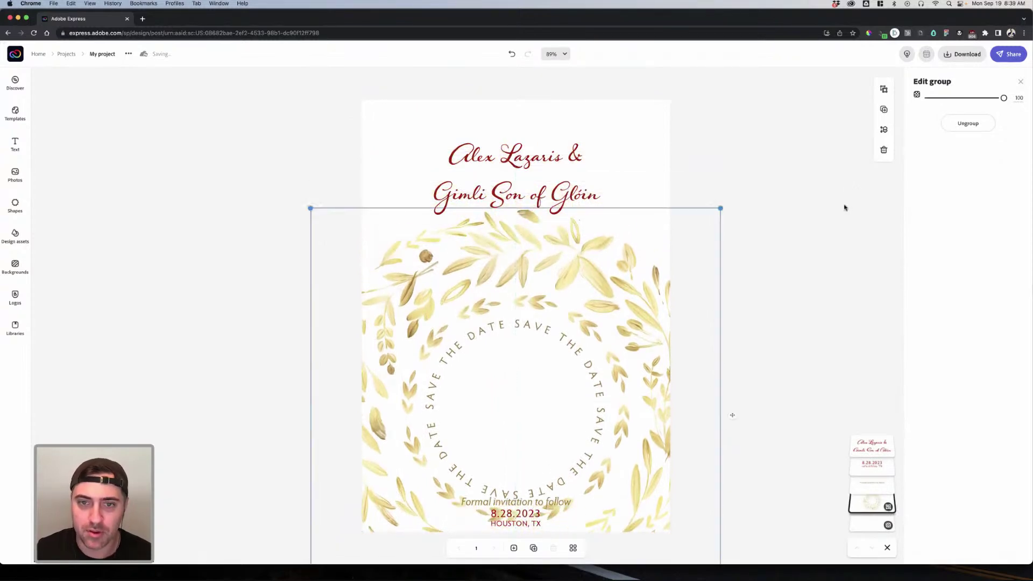
# Step: Nudge the names title up toward the top of the card
pyautogui.click(844, 206)
pyautogui.click(526, 164)
pyautogui.moveTo(609, 175); pyautogui.dragTo(621, 153)
pyautogui.click(922, 165)
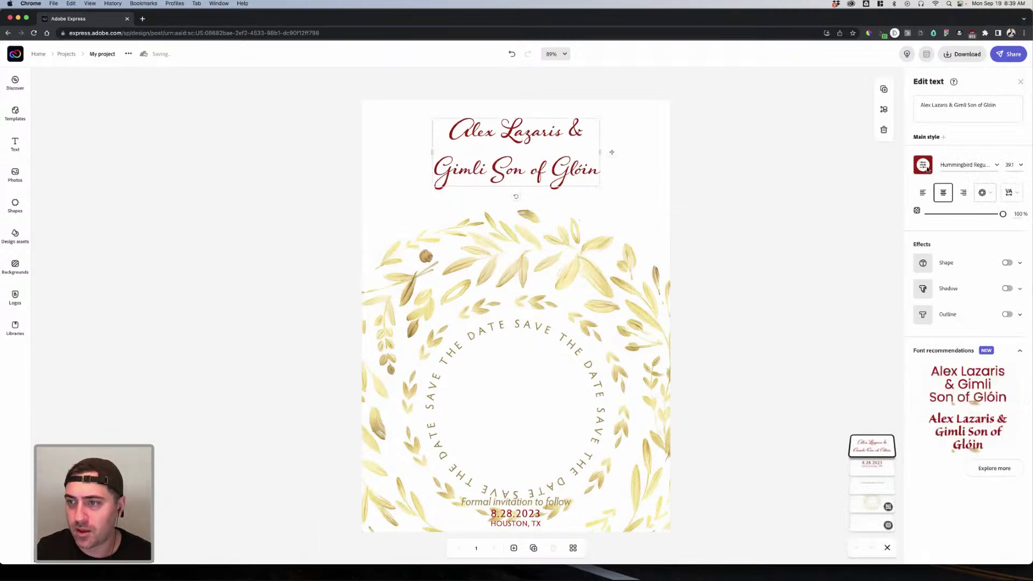
pyautogui.click(847, 184)
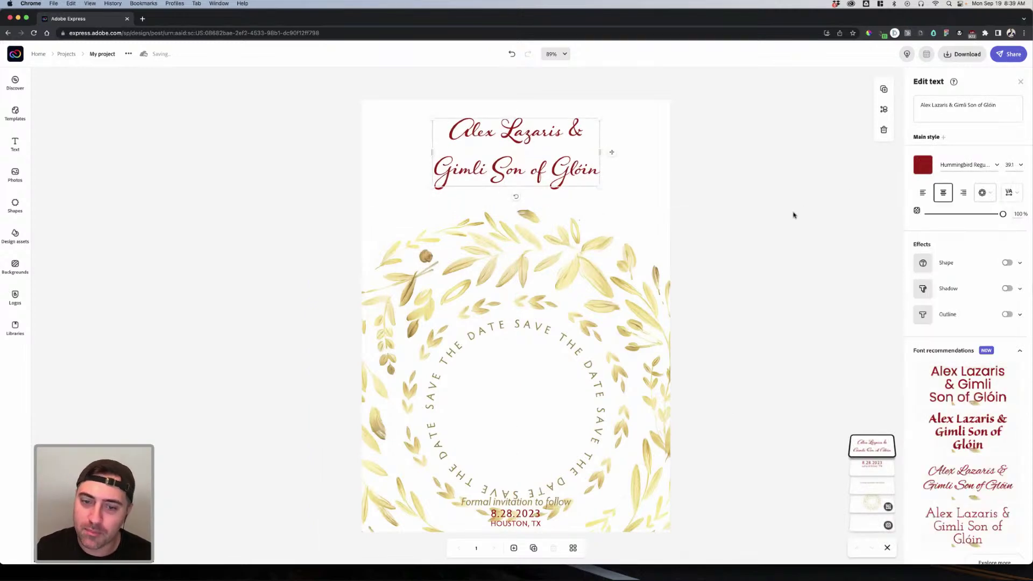
pyautogui.click(205, 297)
# Step: Search Adobe Stock photos for 'lord of the rings'
pyautogui.click(16, 175)
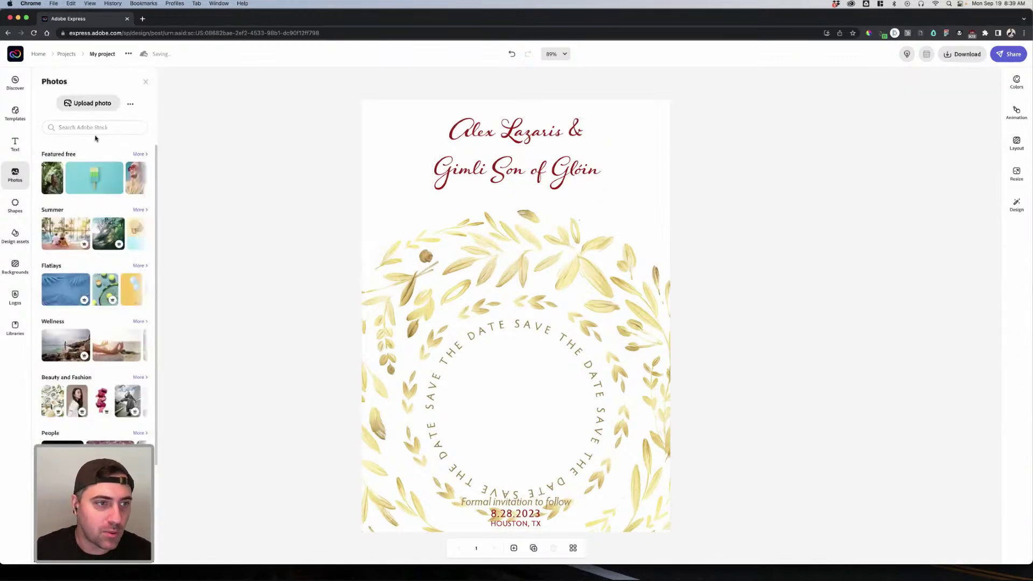
pyautogui.click(264, 139)
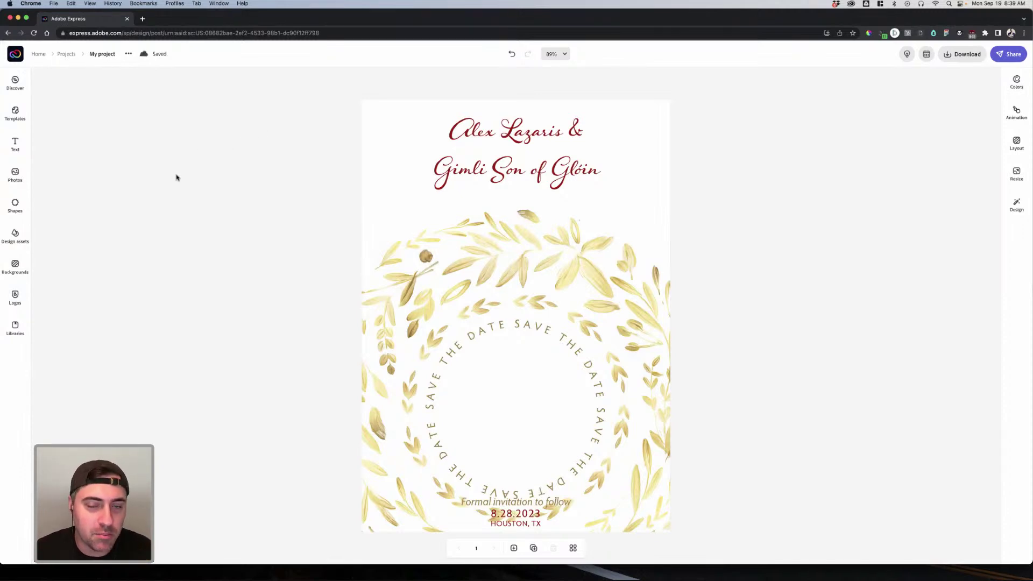
pyautogui.click(16, 177)
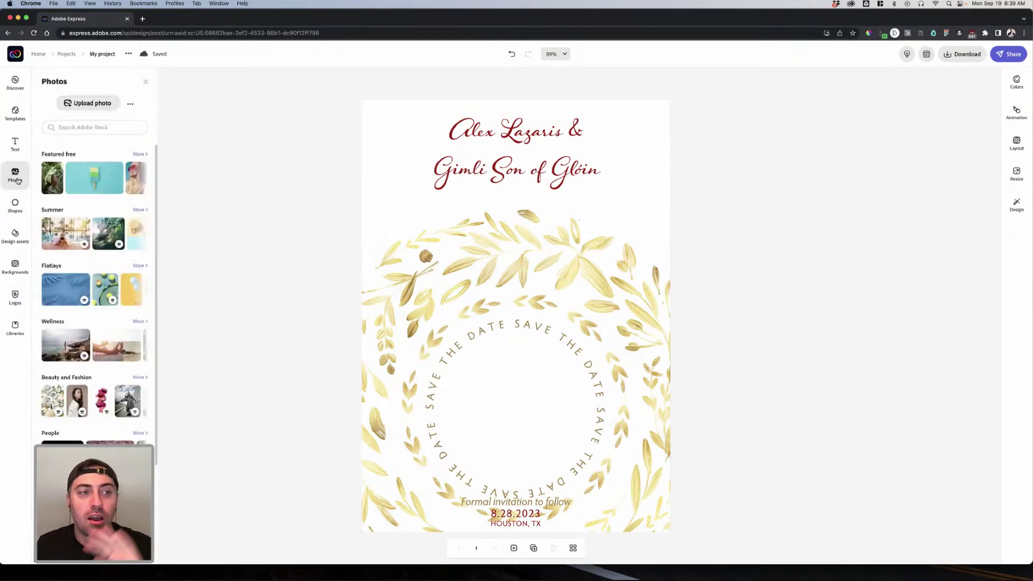
pyautogui.click(92, 129)
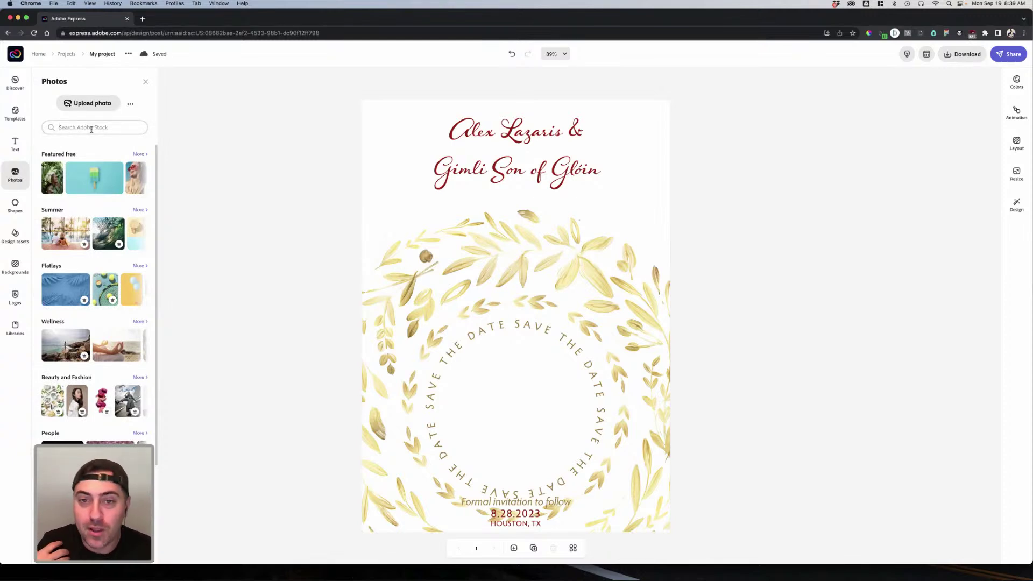
pyautogui.write('lord of the rings')
pyautogui.press('Return')
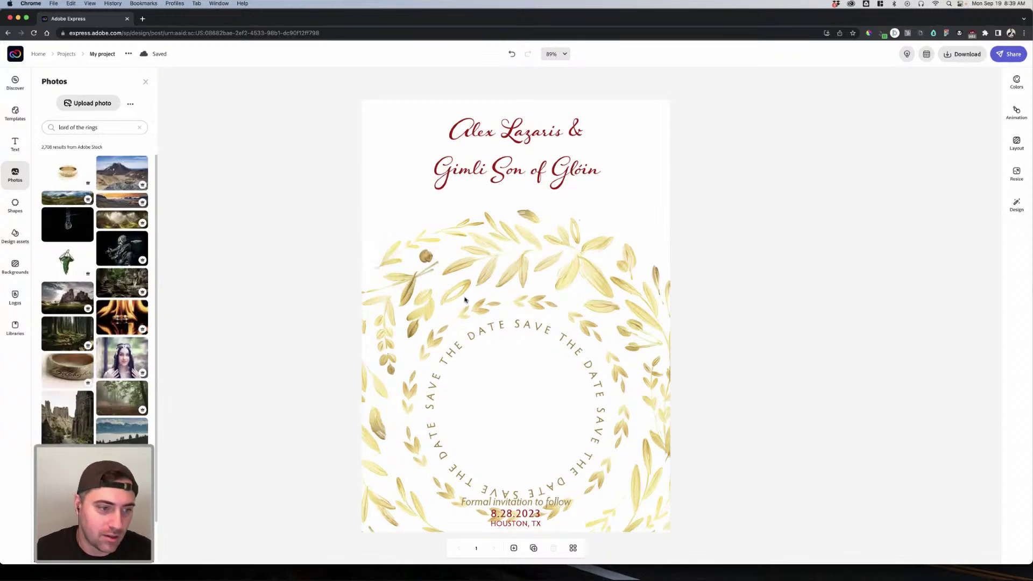
# Step: Place the gold ring photo enlarged in the wreath centre and open Crop & Shape
pyautogui.moveTo(444, 293); pyautogui.dragTo(442, 290)
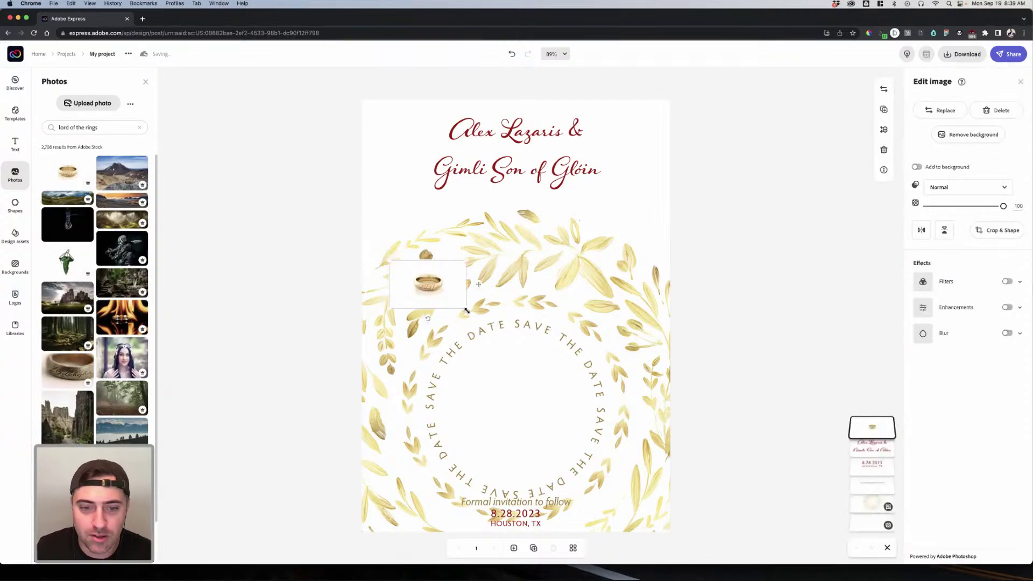
pyautogui.moveTo(511, 312); pyautogui.dragTo(554, 407)
pyautogui.moveTo(600, 357); pyautogui.dragTo(651, 326)
pyautogui.moveTo(597, 366); pyautogui.dragTo(579, 380)
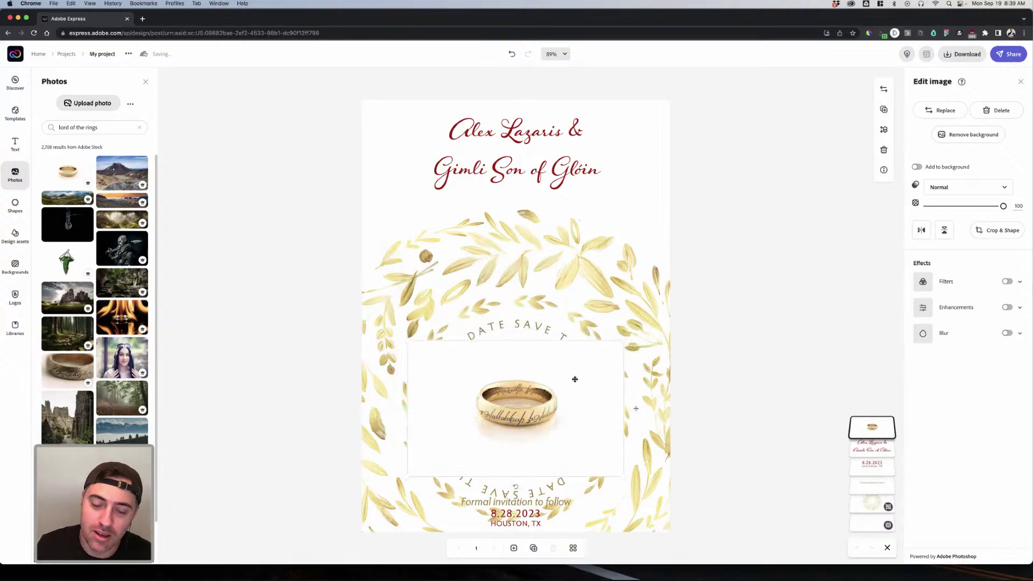
pyautogui.click(1004, 231)
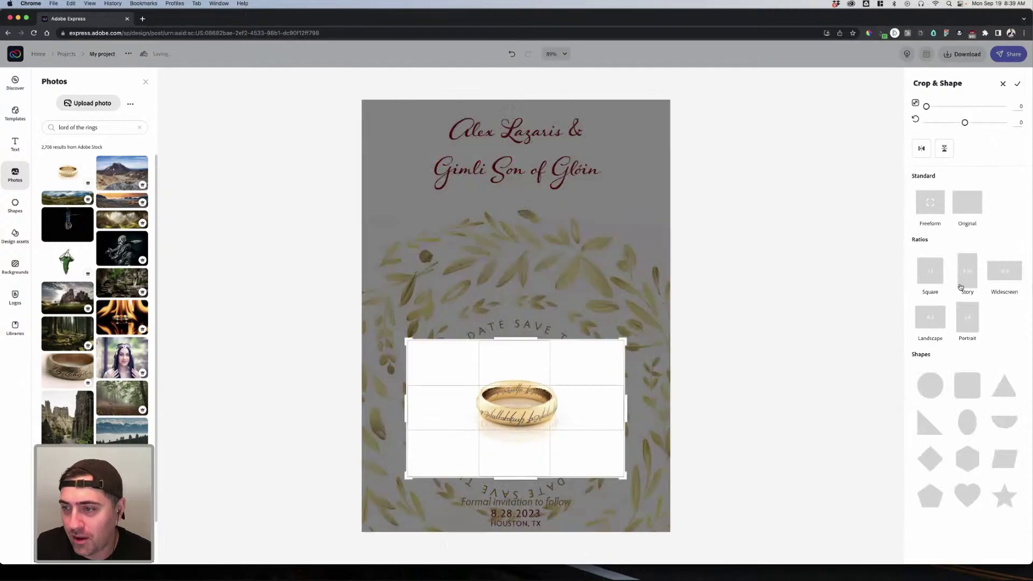
# Step: Try square, 9:16 and various shape crops on the ring photo, applying a star crop
pyautogui.click(936, 391)
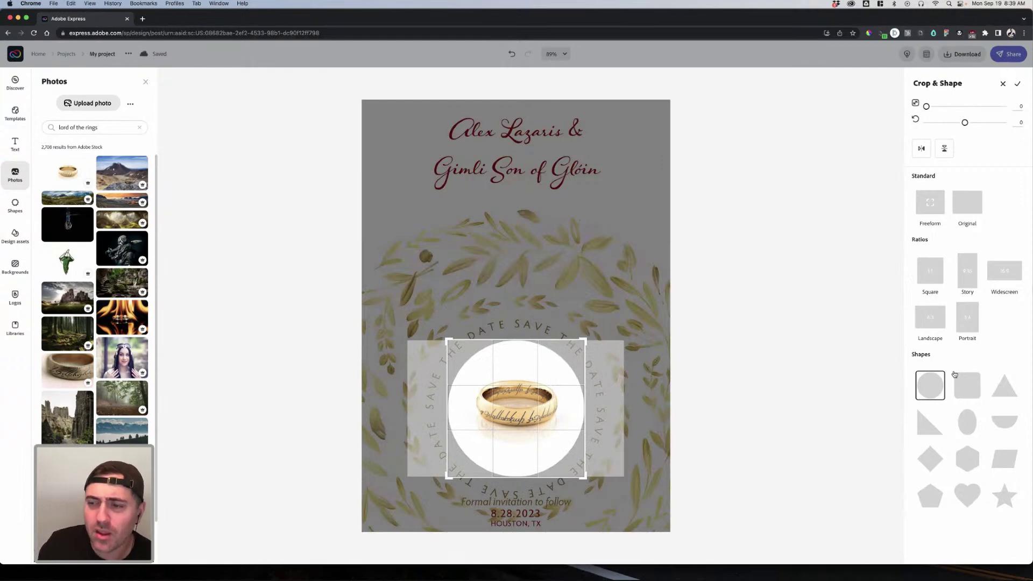
pyautogui.click(937, 280)
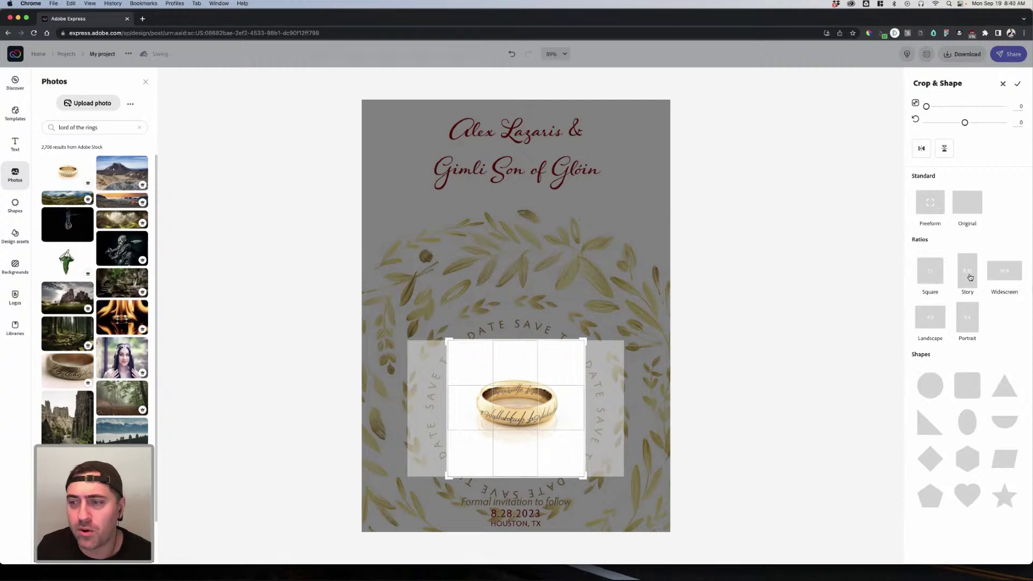
pyautogui.click(970, 277)
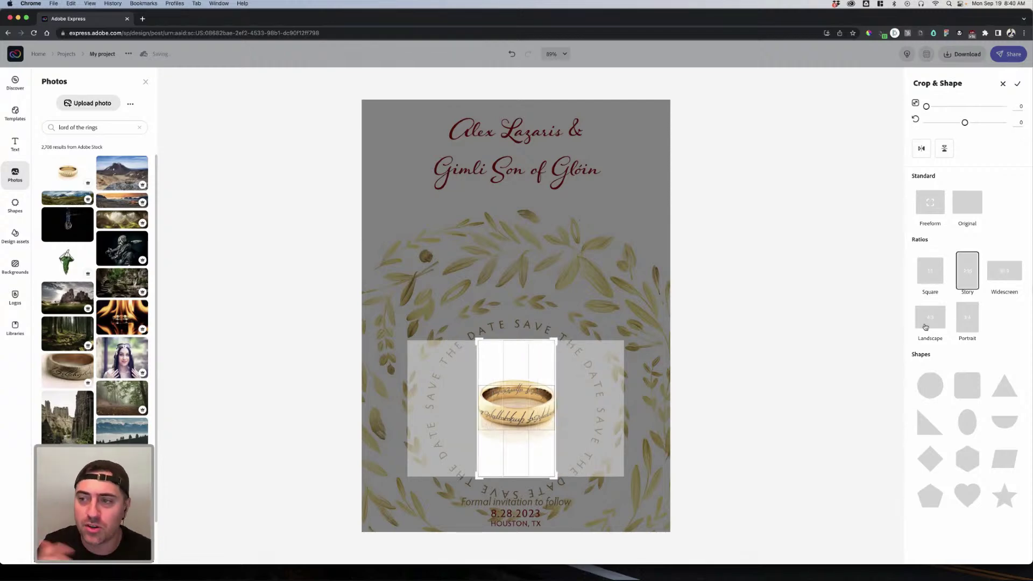
pyautogui.click(967, 386)
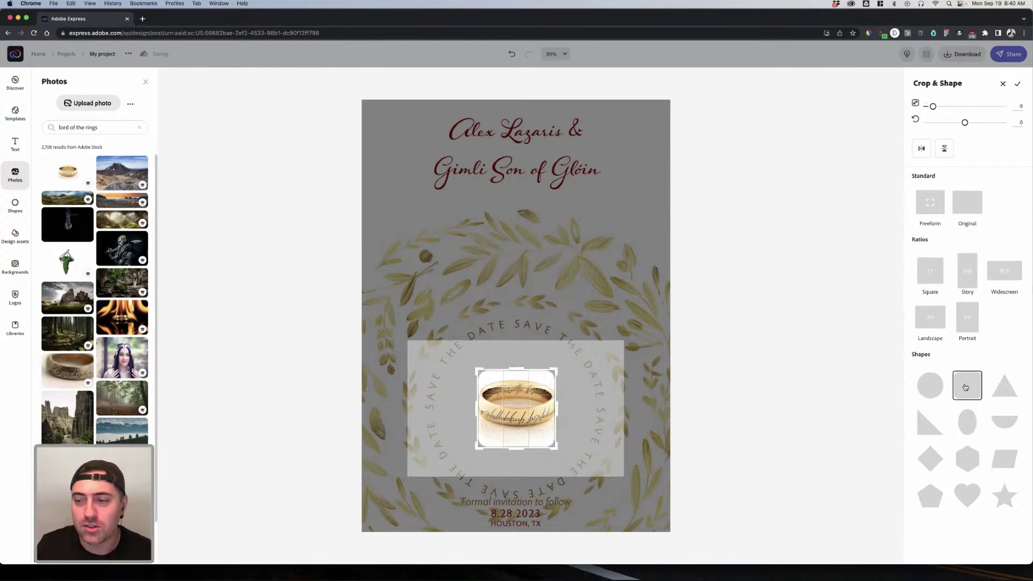
pyautogui.click(1003, 387)
pyautogui.click(1003, 420)
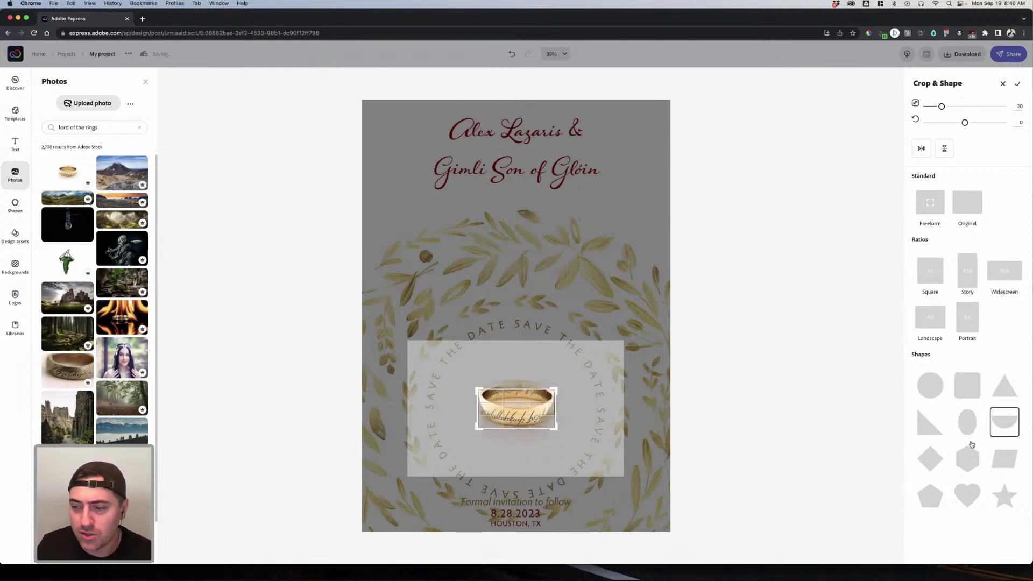
pyautogui.click(1006, 460)
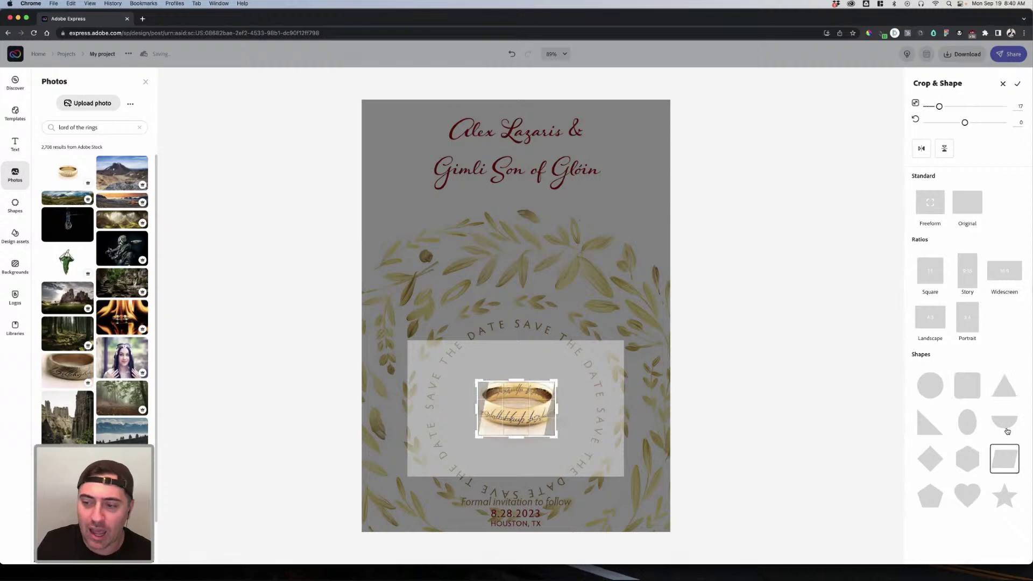
pyautogui.click(967, 422)
pyautogui.click(929, 422)
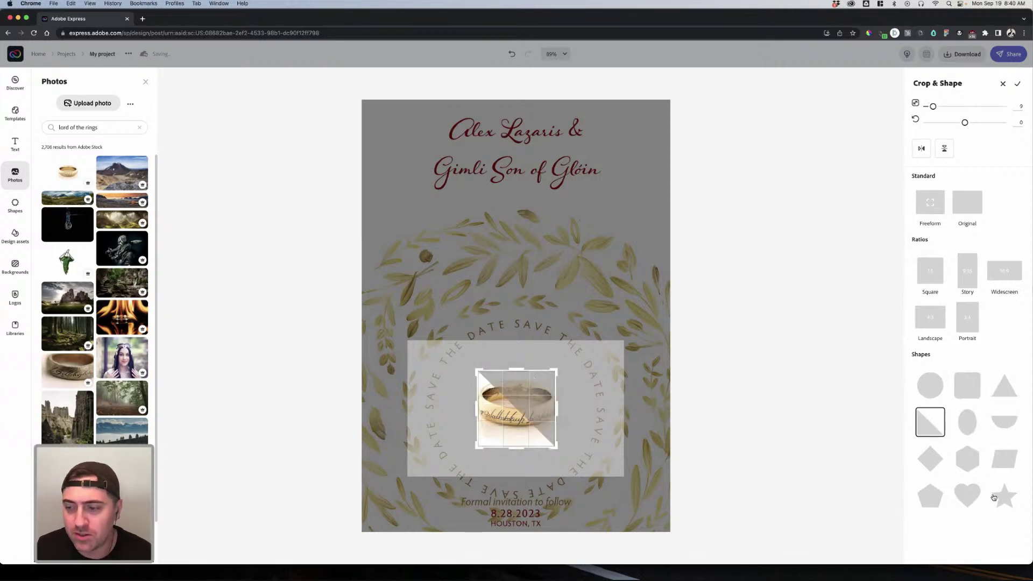
pyautogui.click(1004, 495)
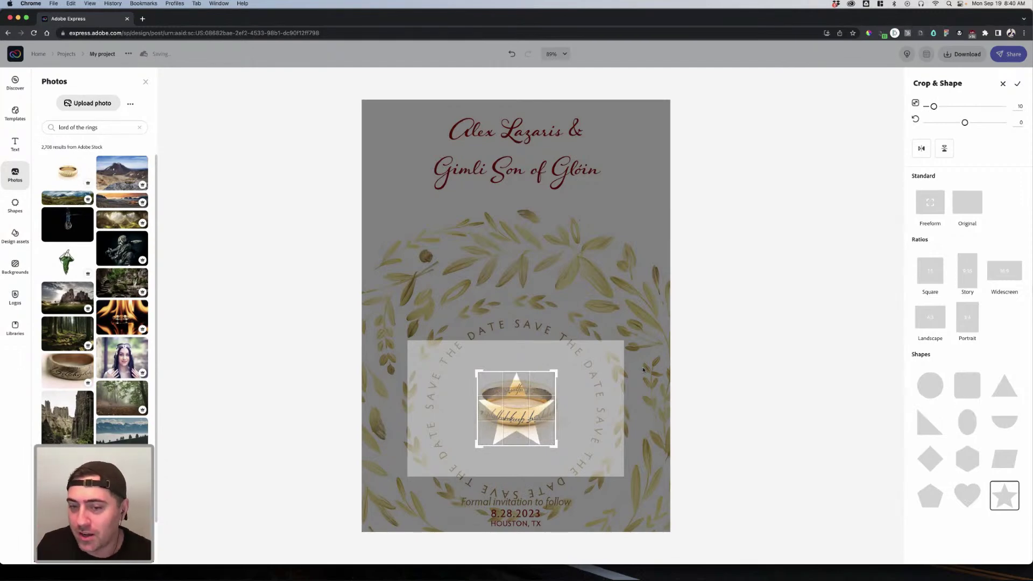
pyautogui.click(748, 368)
# Step: Recrop the ring photo to an enlarged, centred circle and shift it down-left in the wreath
pyautogui.click(521, 423)
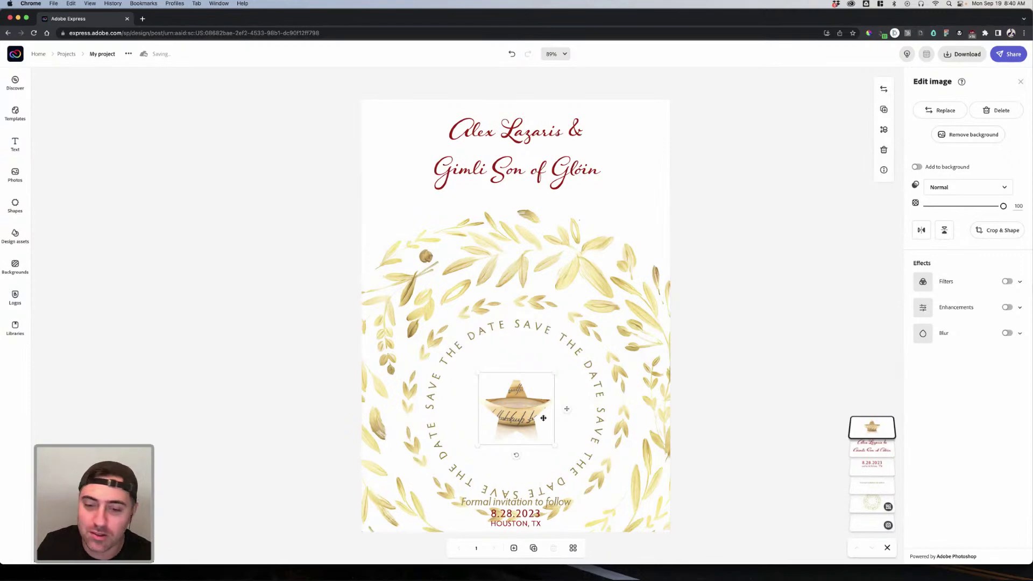
pyautogui.click(998, 231)
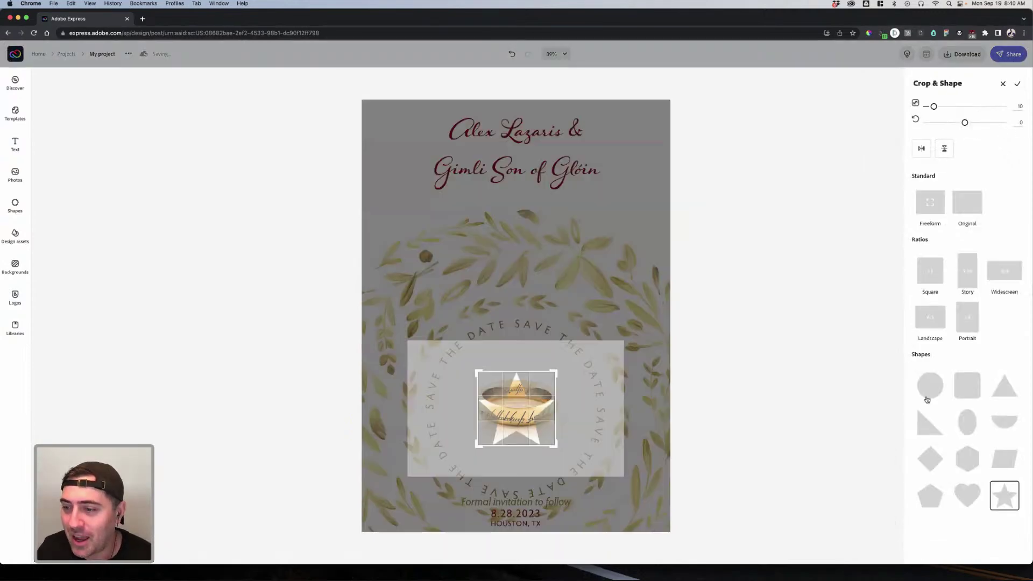
pyautogui.click(930, 385)
pyautogui.moveTo(553, 372); pyautogui.dragTo(585, 339)
pyautogui.moveTo(570, 383)
pyautogui.mouseDown()
pyautogui.moveTo(595, 376)
pyautogui.moveTo(559, 383)
pyautogui.mouseUp()
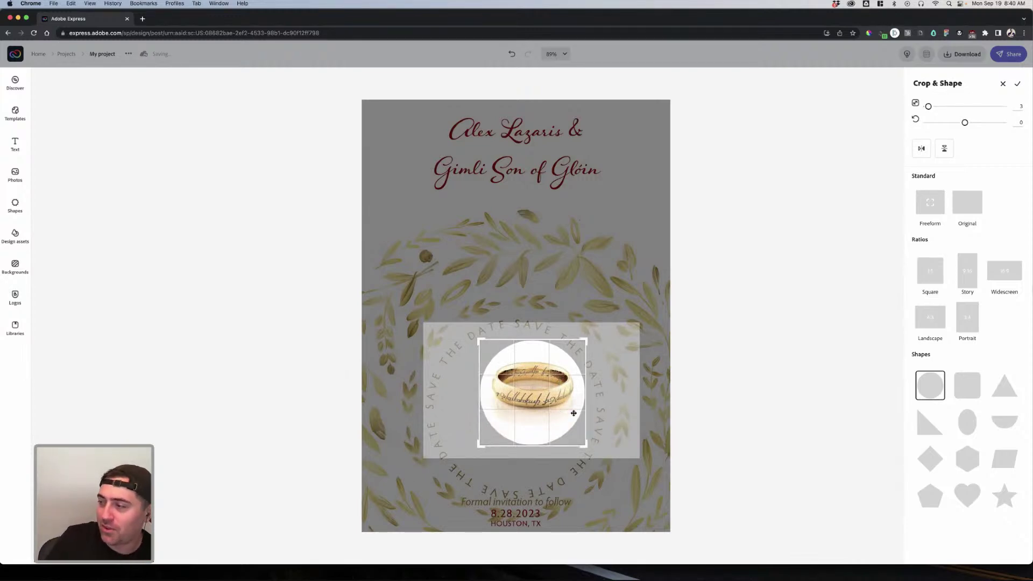
pyautogui.press('Return')
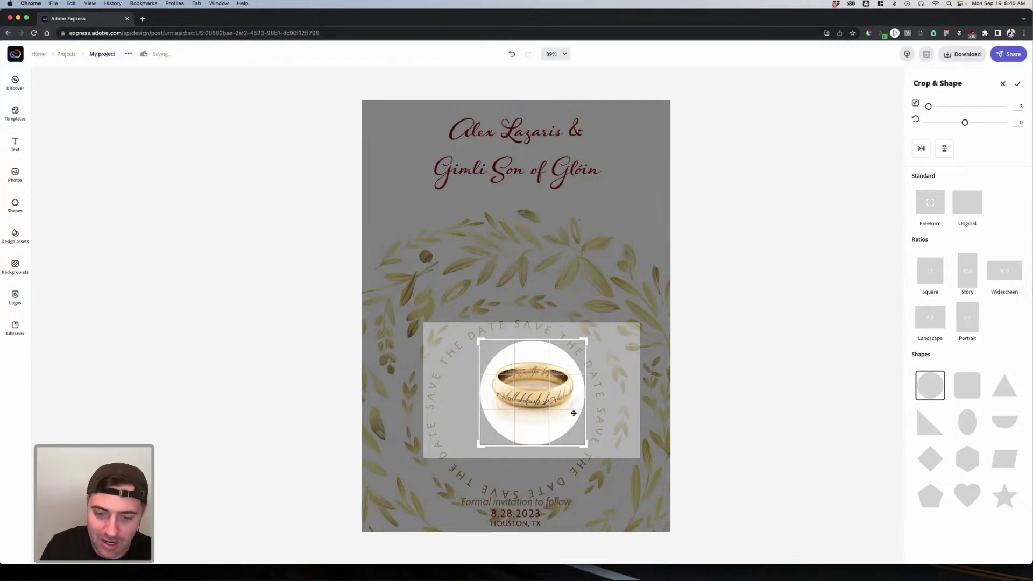
pyautogui.moveTo(561, 399); pyautogui.dragTo(552, 418)
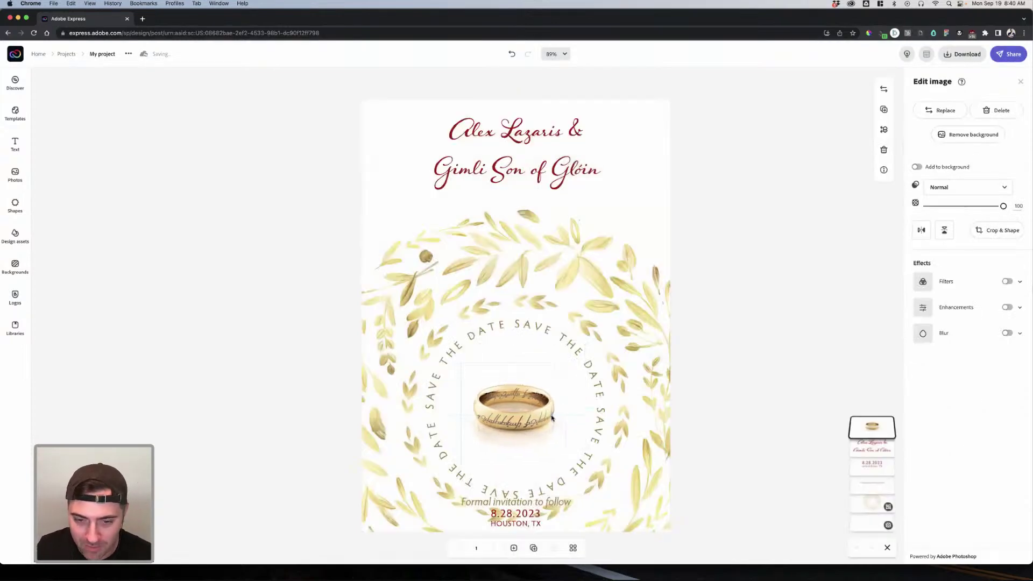
# Step: Enlarge the ring image, centre it in the wreath, then select the 'Formal invitation to follow' line
pyautogui.moveTo(565, 363); pyautogui.dragTo(592, 336)
pyautogui.moveTo(541, 395); pyautogui.dragTo(530, 406)
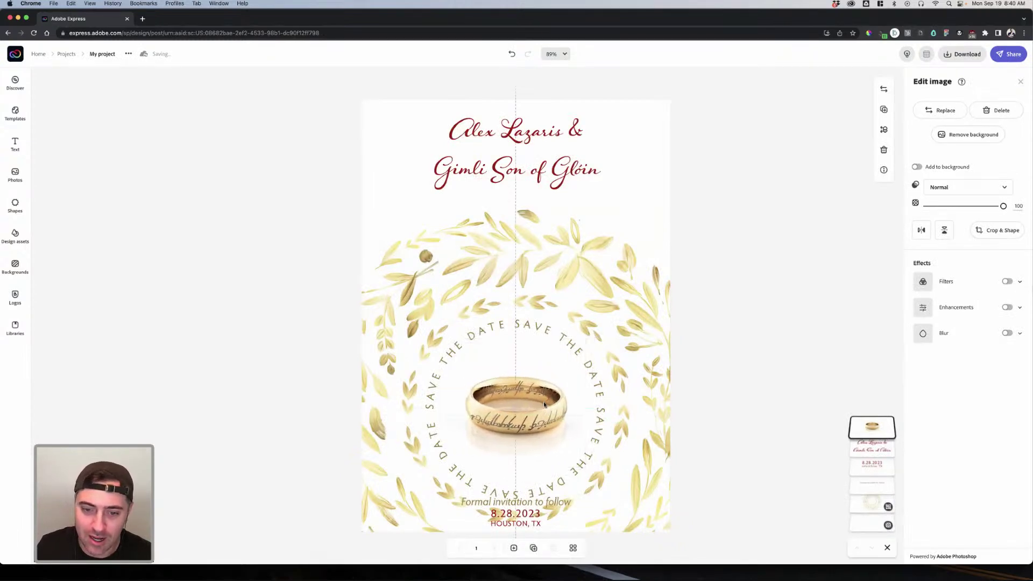
pyautogui.click(702, 397)
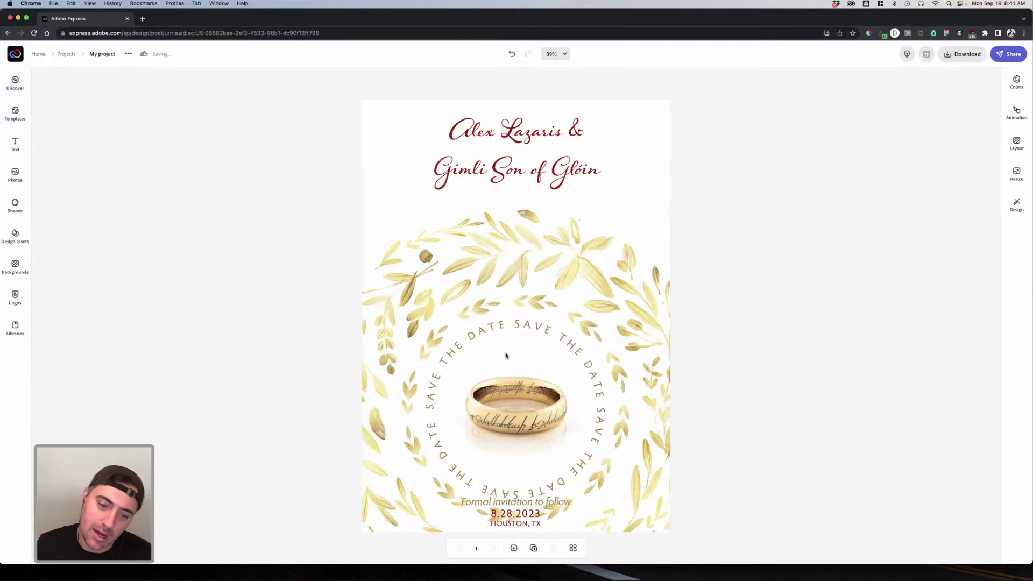
pyautogui.click(522, 511)
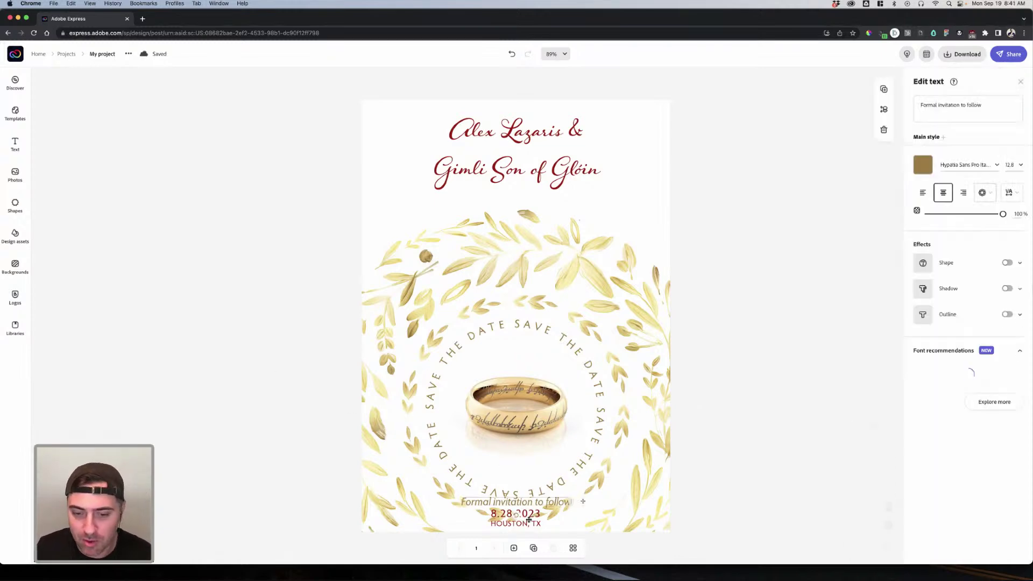
# Step: Move the info block up under the names and set the names' line spacing to 0
pyautogui.keyDown('shift'); pyautogui.click(532, 524); pyautogui.keyUp('shift')
pyautogui.moveTo(532, 523); pyautogui.dragTo(535, 180)
pyautogui.click(536, 178)
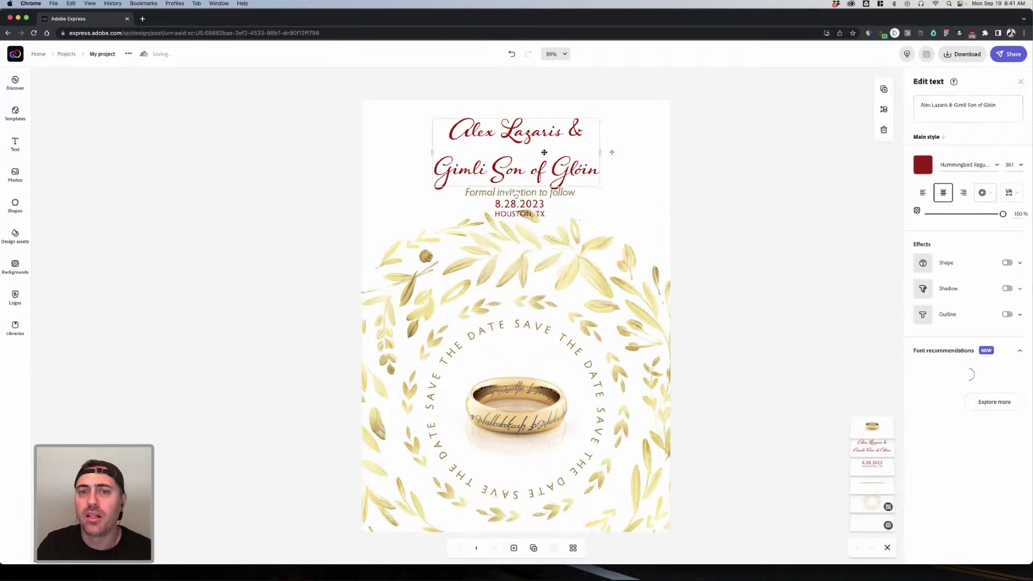
pyautogui.click(1005, 195)
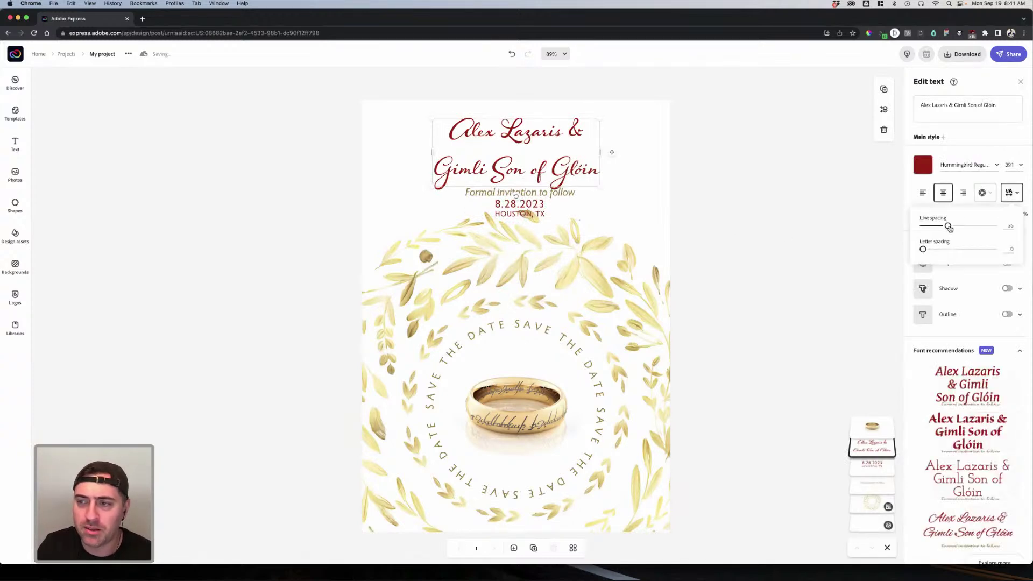
pyautogui.moveTo(949, 228); pyautogui.dragTo(952, 228)
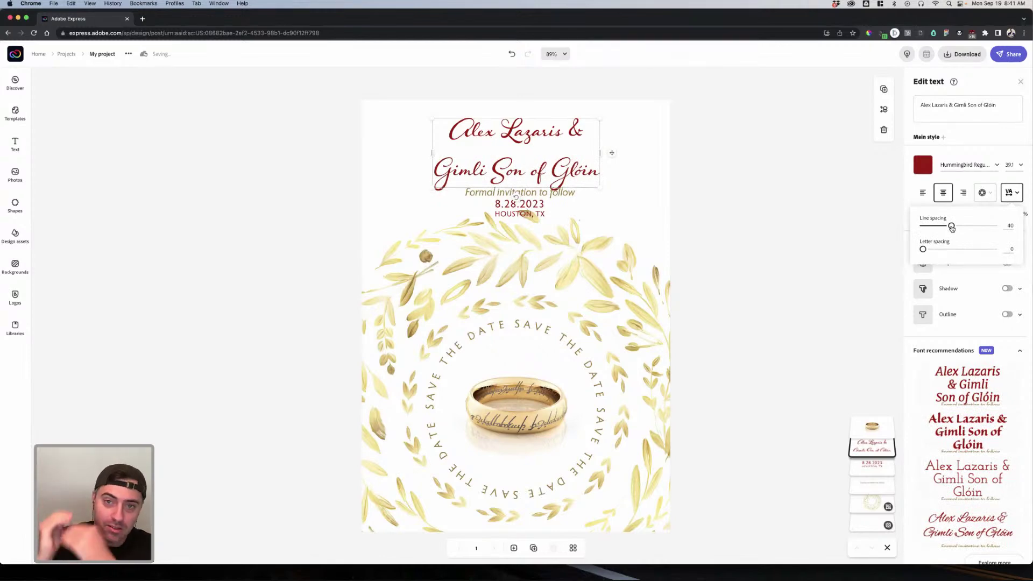
pyautogui.moveTo(951, 228); pyautogui.dragTo(920, 227)
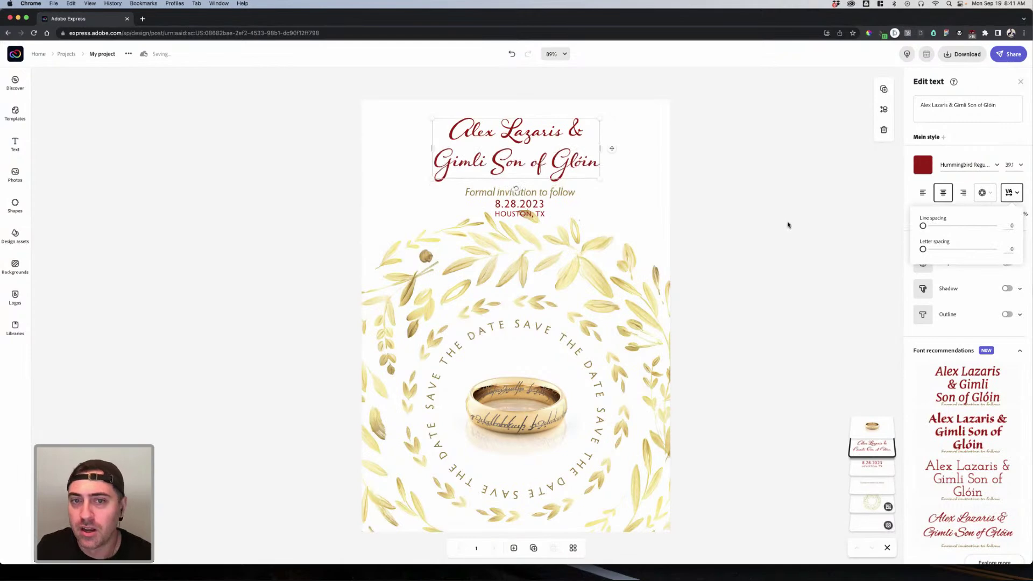
pyautogui.click(807, 232)
# Step: Shrink the 'Formal invitation to follow' line to size 7.8
pyautogui.click(594, 165)
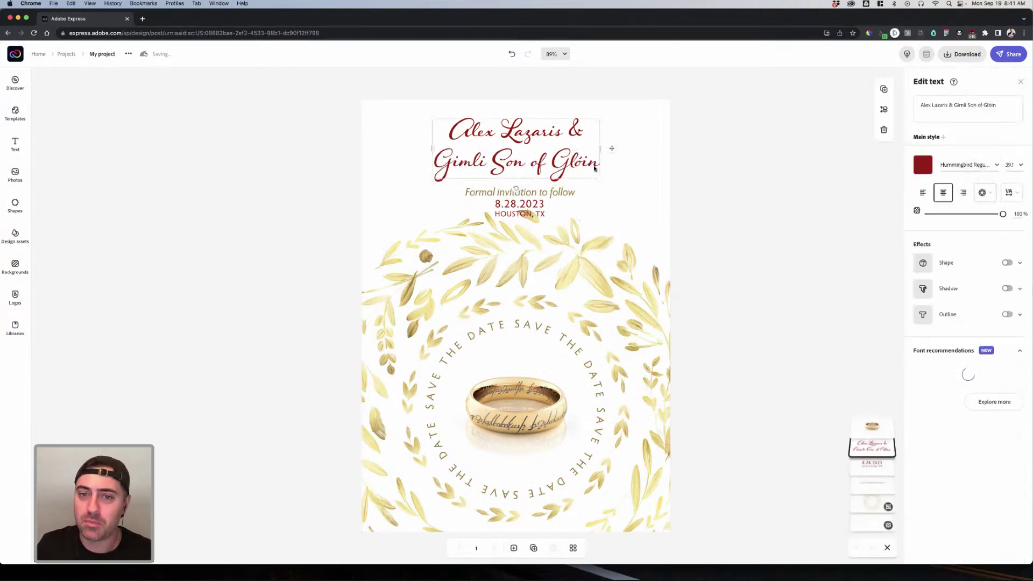
pyautogui.click(559, 194)
pyautogui.keyDown('shift'); pyautogui.click(541, 214); pyautogui.keyUp('shift')
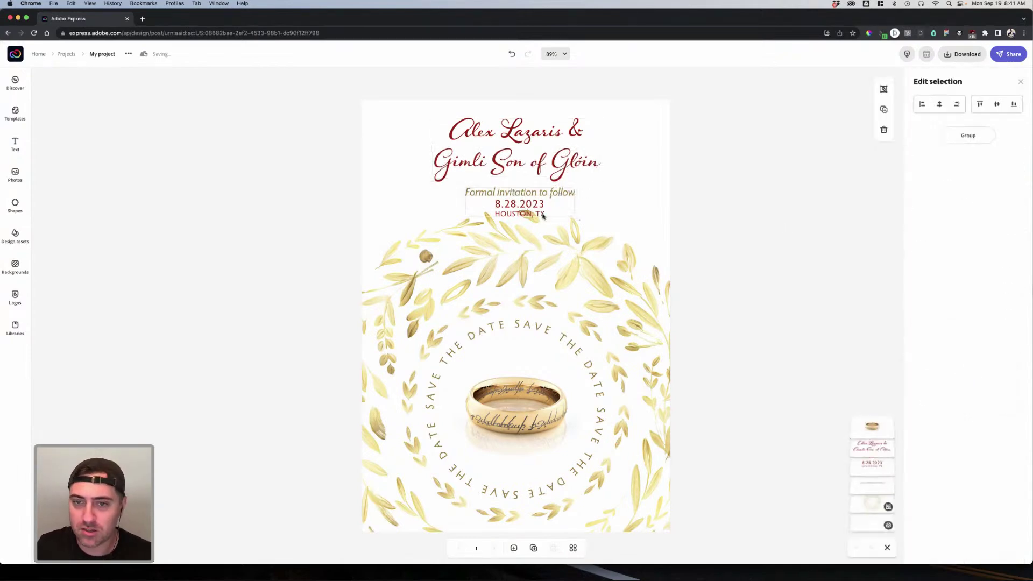
pyautogui.click(682, 200)
pyautogui.click(545, 200)
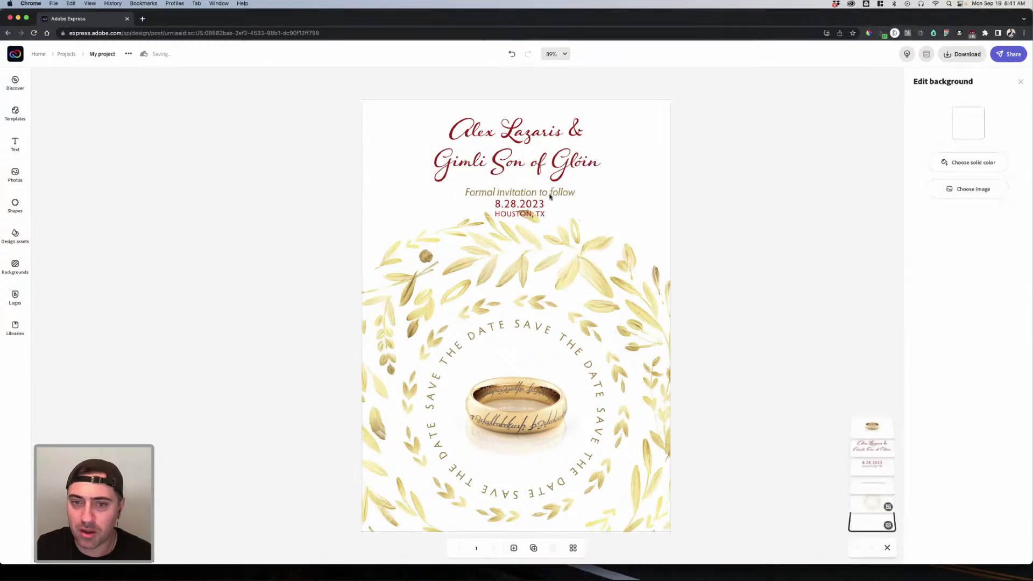
pyautogui.click(550, 197)
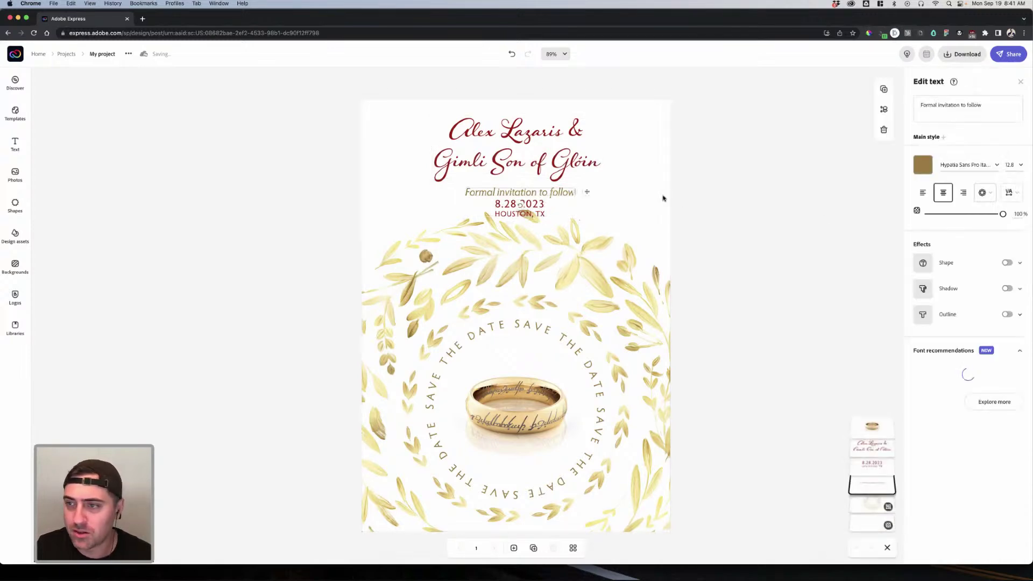
pyautogui.click(1014, 165)
pyautogui.press('Down')
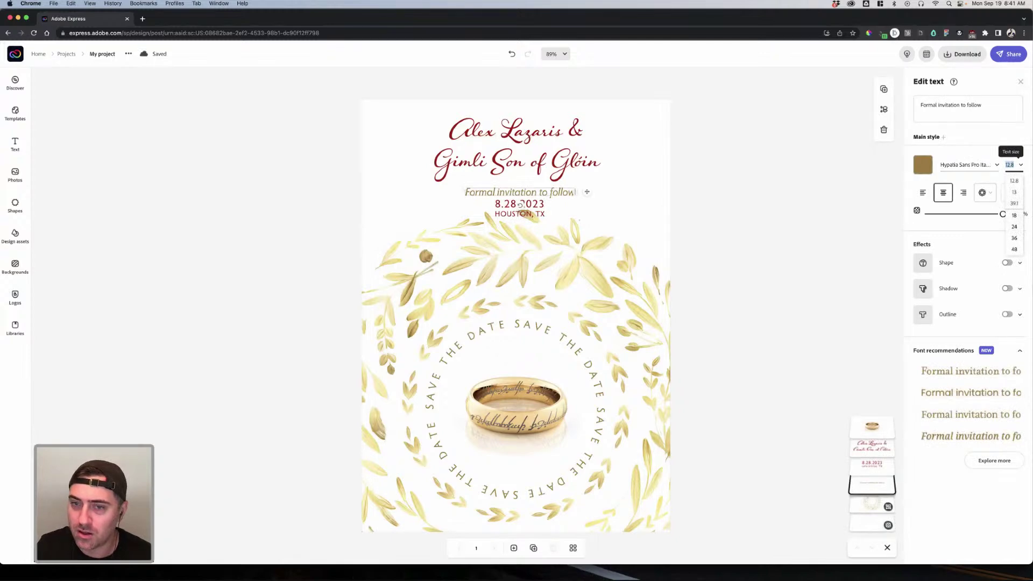
pyautogui.press('Escape')
pyautogui.click(572, 197)
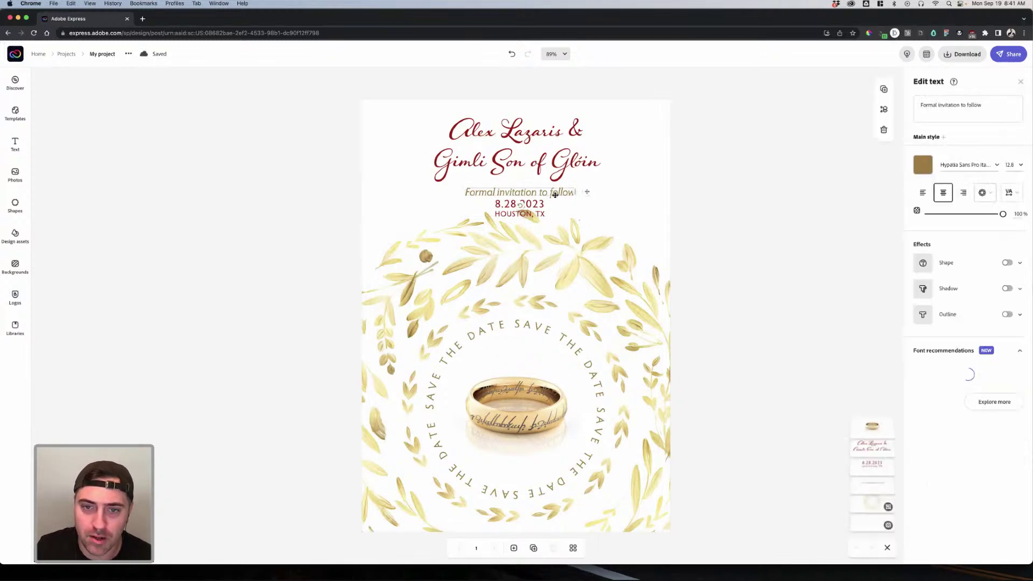
pyautogui.moveTo(468, 189); pyautogui.dragTo(535, 197)
pyautogui.click(608, 203)
pyautogui.click(532, 181)
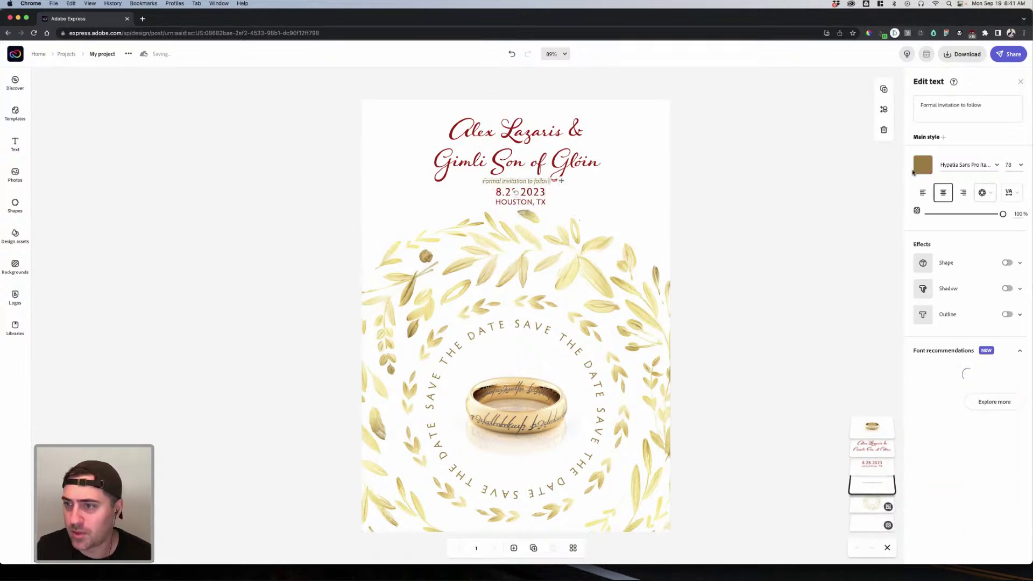
pyautogui.click(923, 164)
# Step: Colour the date and Houston, TX text the same gold as the invitation line
pyautogui.moveTo(959, 304); pyautogui.dragTo(928, 305)
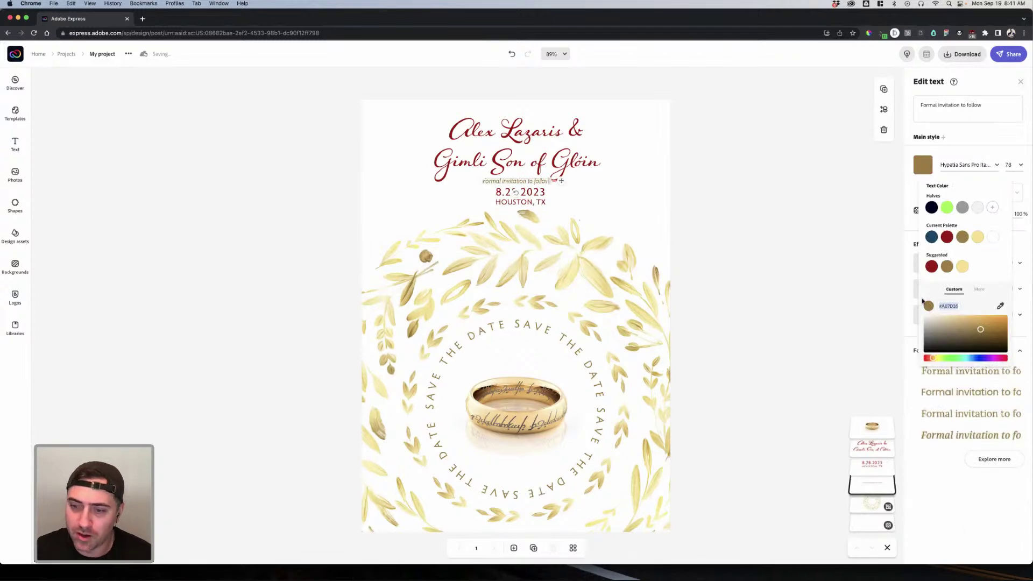
pyautogui.click(982, 141)
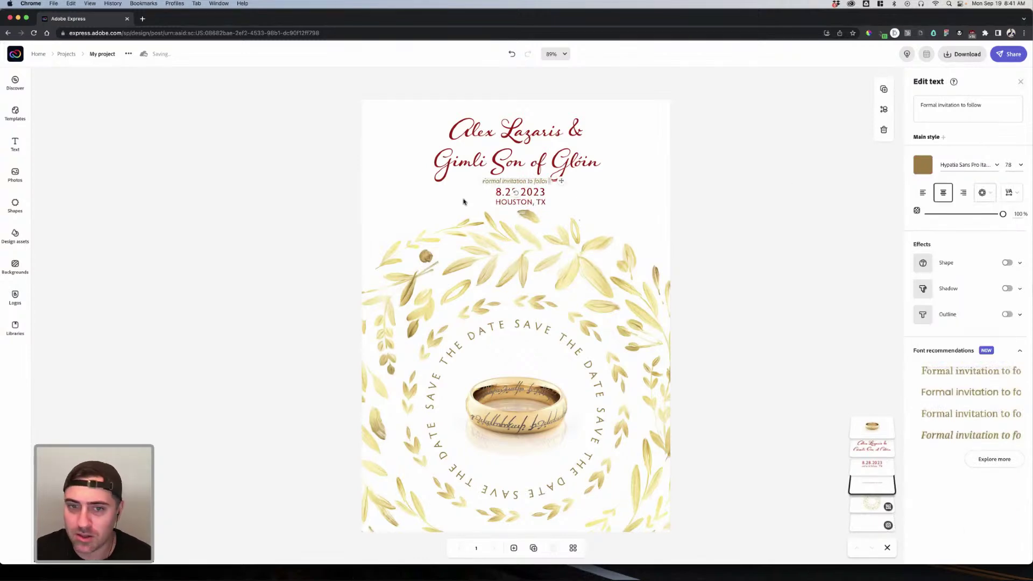
pyautogui.click(537, 201)
pyautogui.click(923, 165)
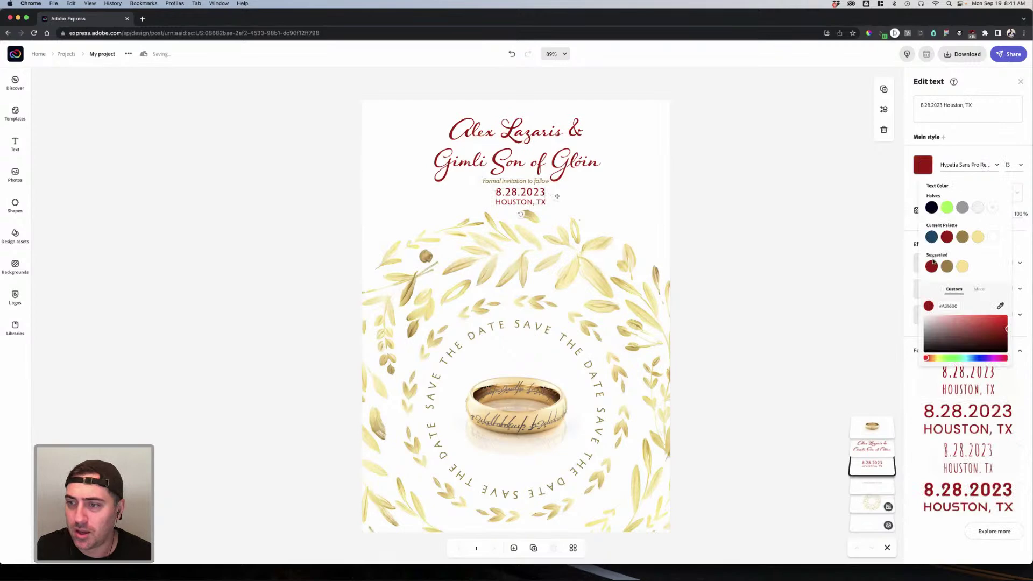
pyautogui.click(948, 267)
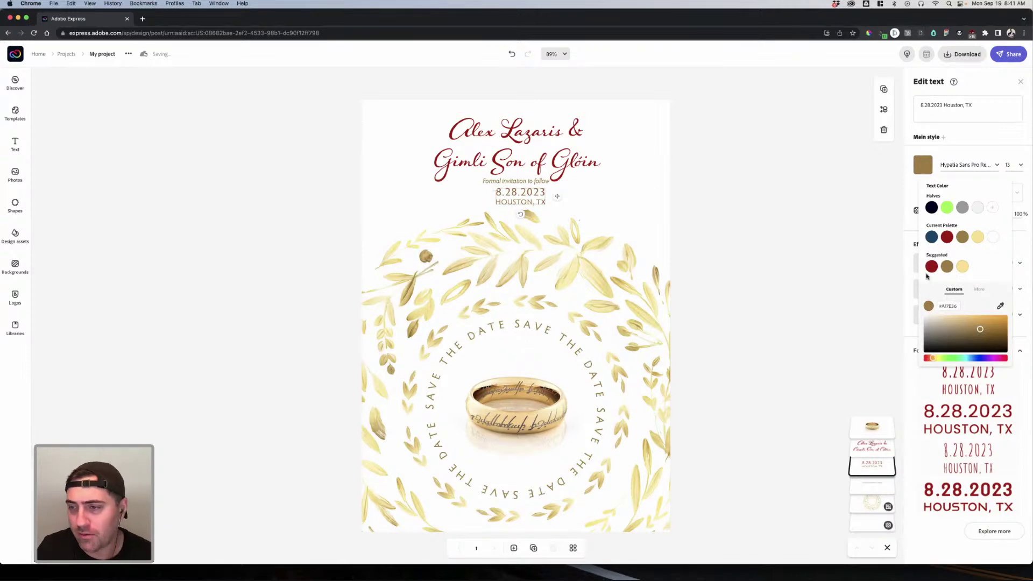
pyautogui.click(694, 214)
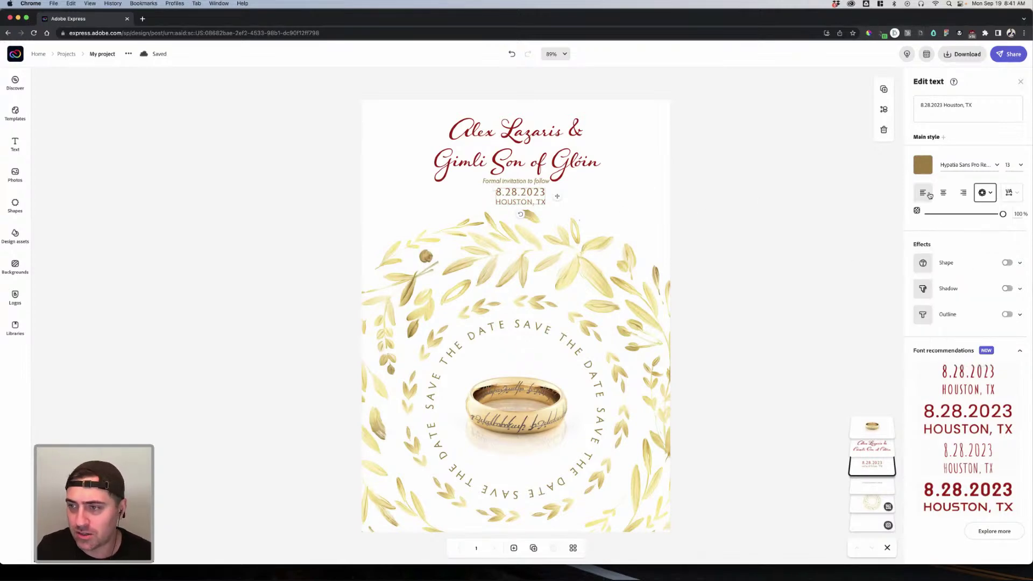
# Step: Keep the date lines centred and shrink them to size 8.2
pyautogui.click(923, 192)
pyautogui.click(942, 192)
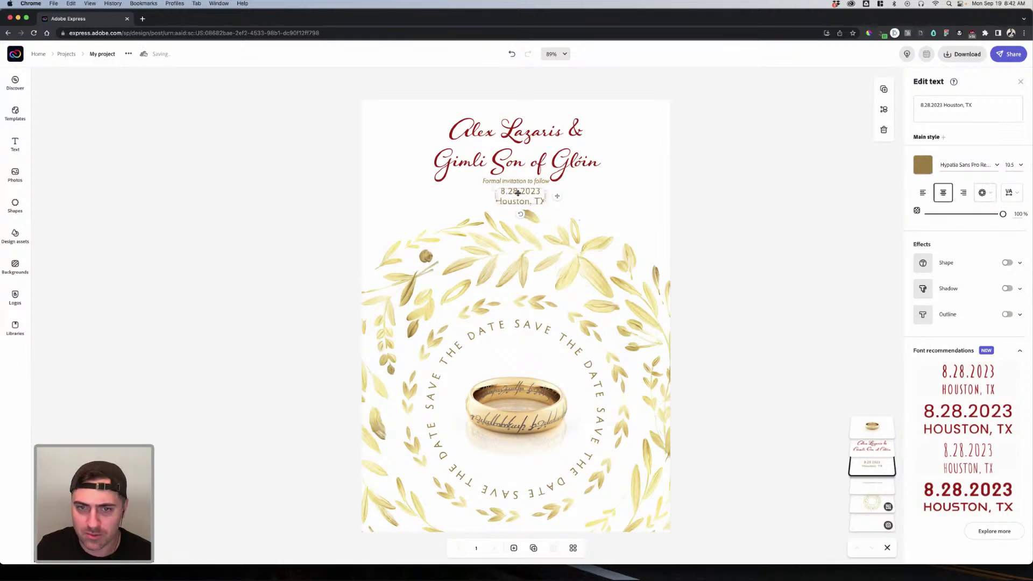
pyautogui.moveTo(542, 202); pyautogui.dragTo(527, 197)
# Step: Check which font the 'Formal invitation to follow' line uses
pyautogui.click(984, 192)
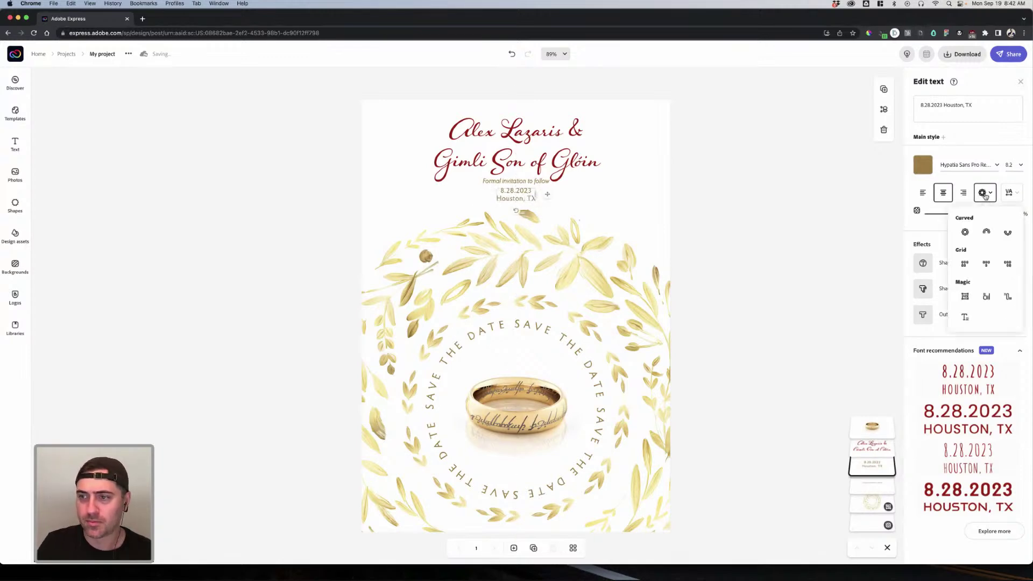
pyautogui.click(700, 224)
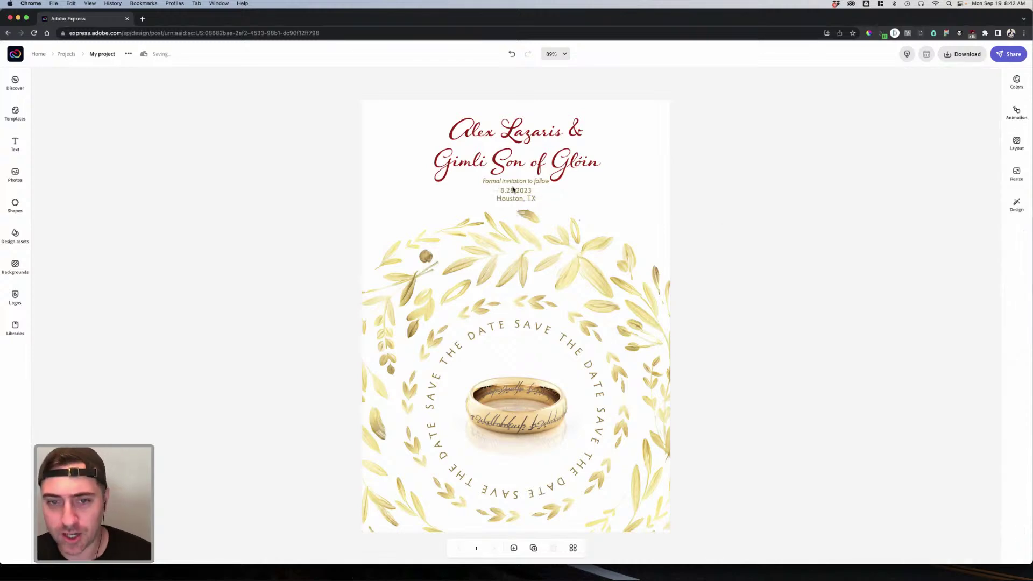
pyautogui.click(520, 183)
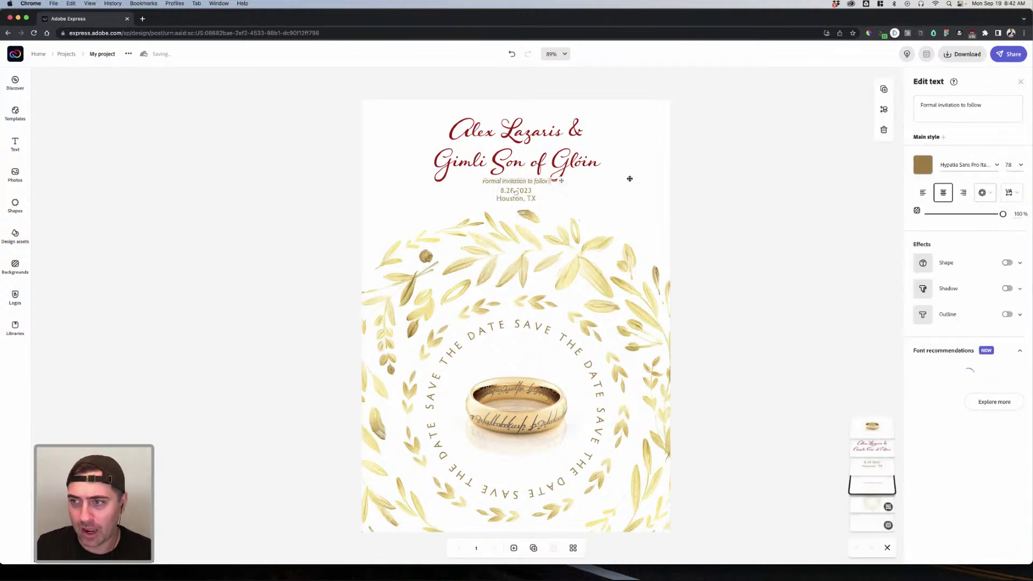
pyautogui.click(958, 168)
pyautogui.click(721, 159)
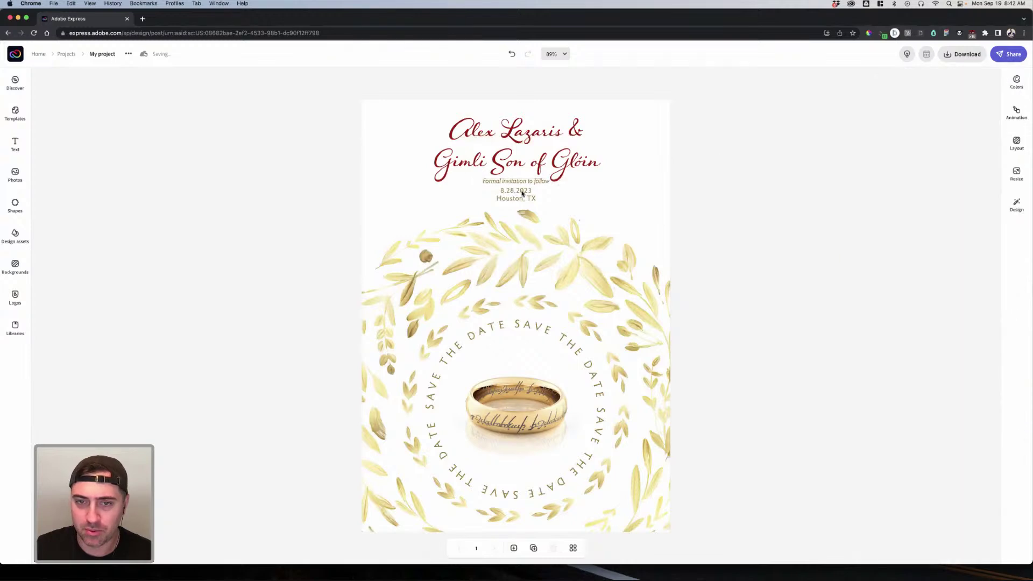
# Step: Set the date and Houston, TX lines to Hypatia Sans Pro Italic
pyautogui.click(515, 194)
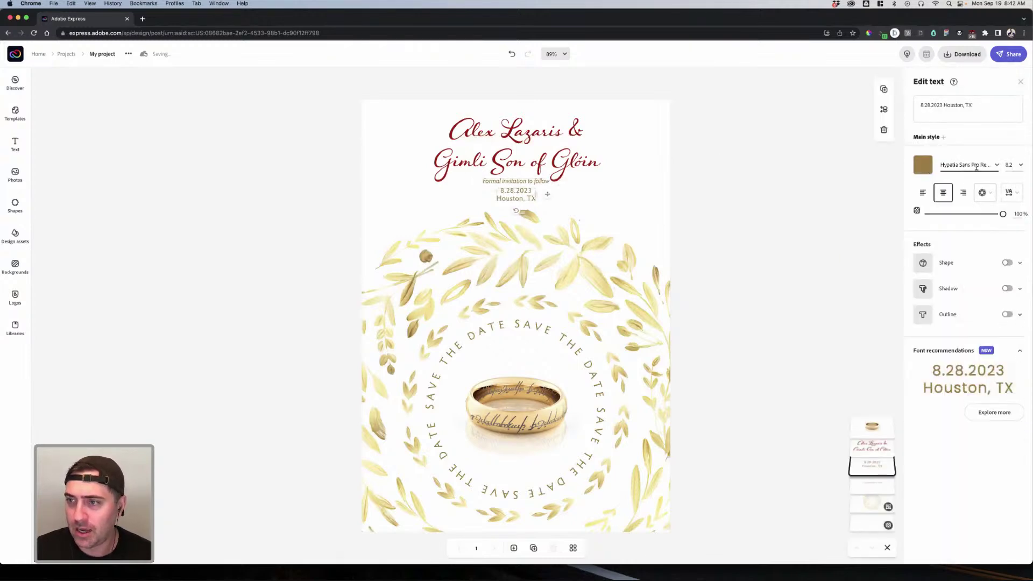
pyautogui.click(993, 170)
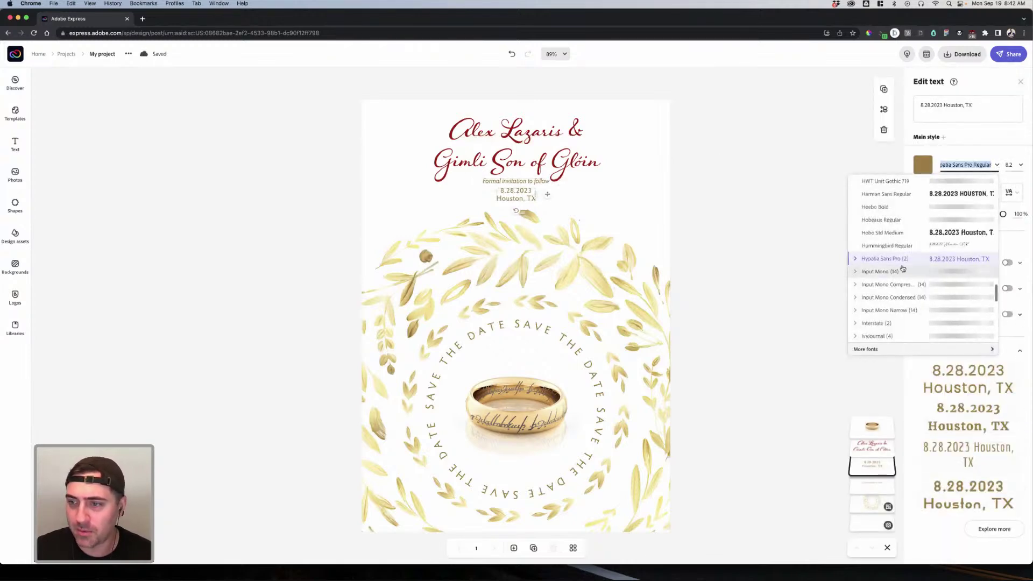
pyautogui.click(853, 262)
pyautogui.click(875, 284)
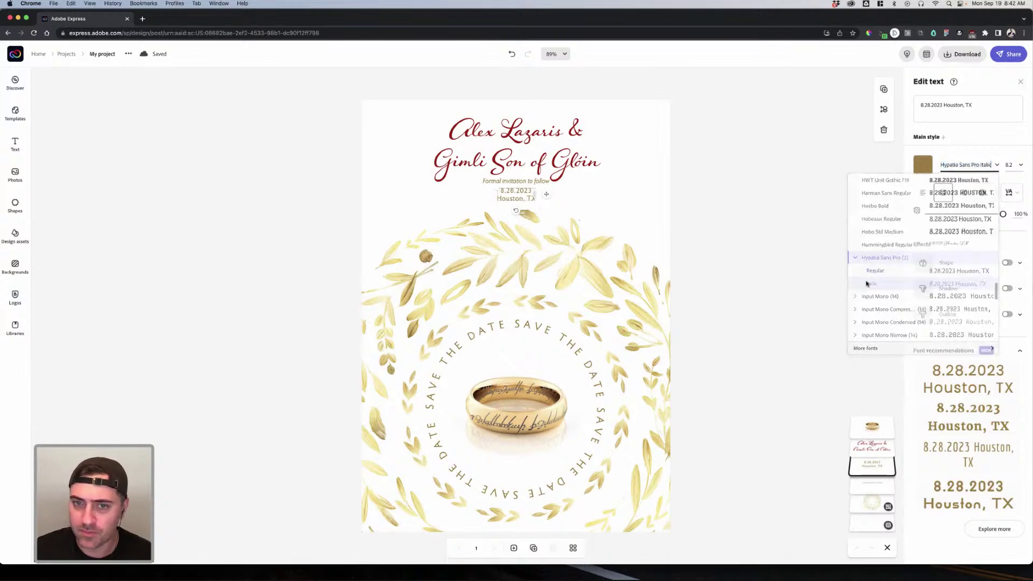
pyautogui.click(525, 184)
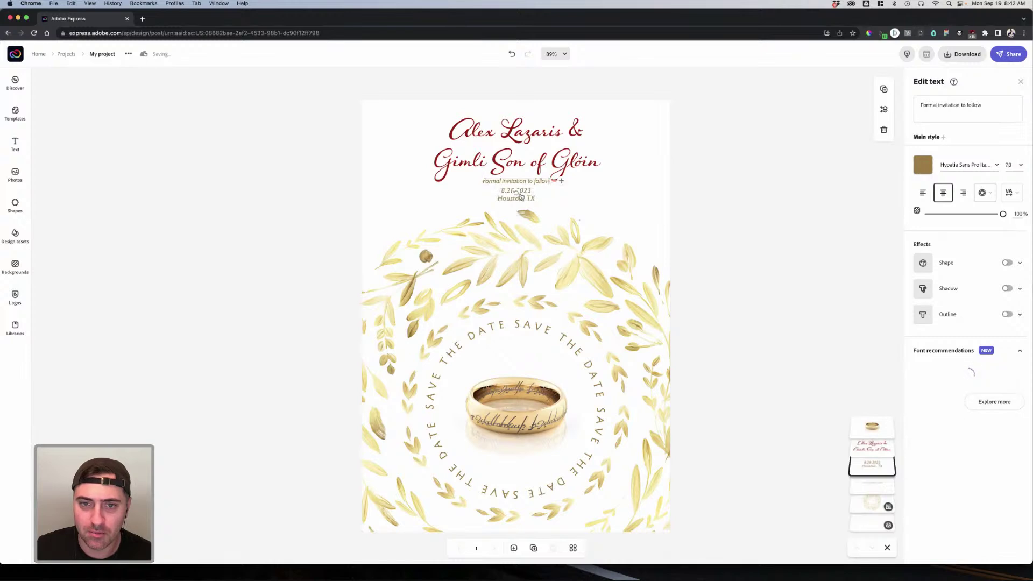
pyautogui.click(531, 199)
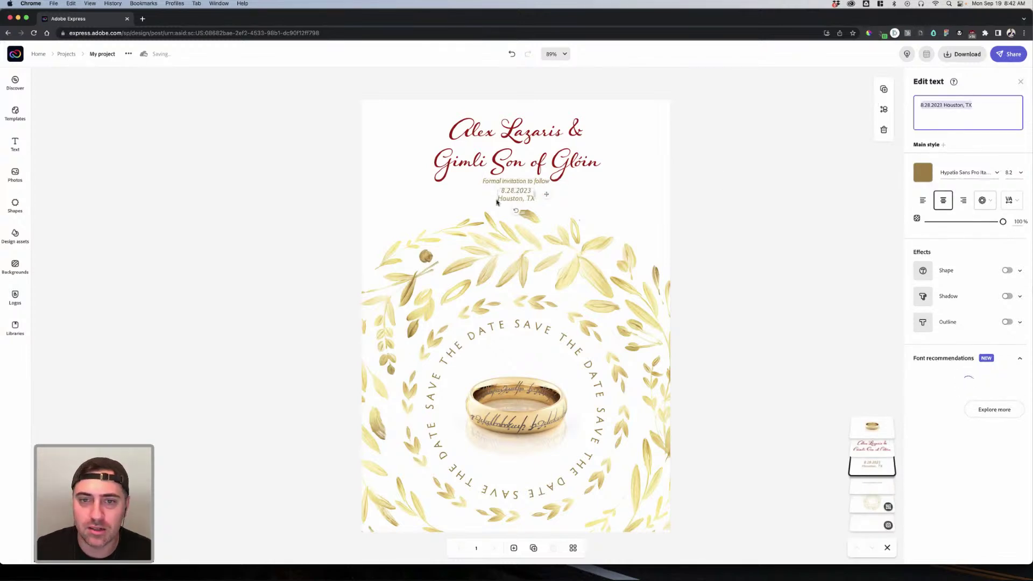
pyautogui.press('Escape')
# Step: Paste the date and Houston, TX into the invitation text box as one block
pyautogui.click(518, 193)
pyautogui.press('BackSpace')
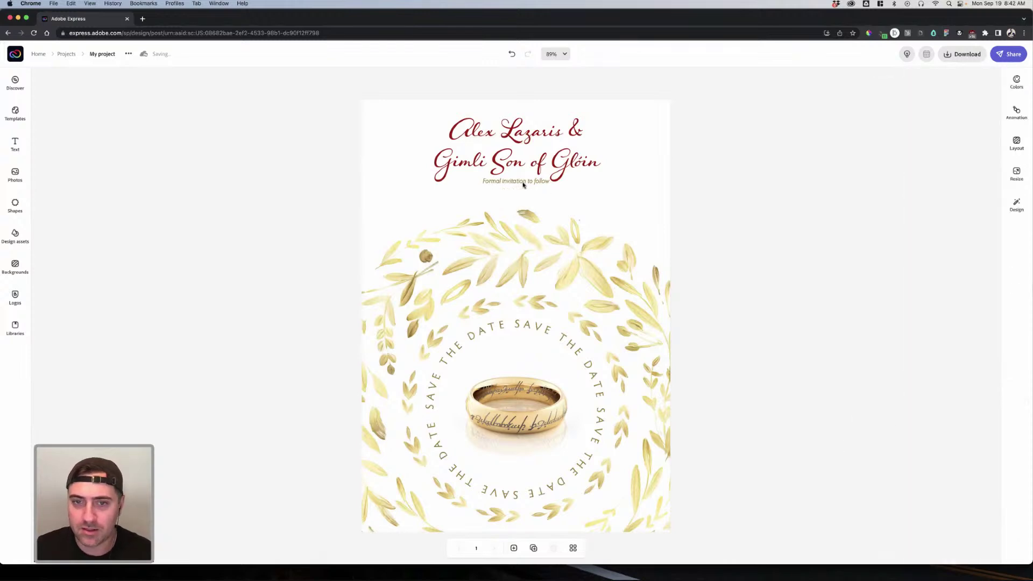
pyautogui.click(524, 183)
pyautogui.click(993, 106)
pyautogui.press('Return')
pyautogui.write('8.28.2023 Houston, TX')
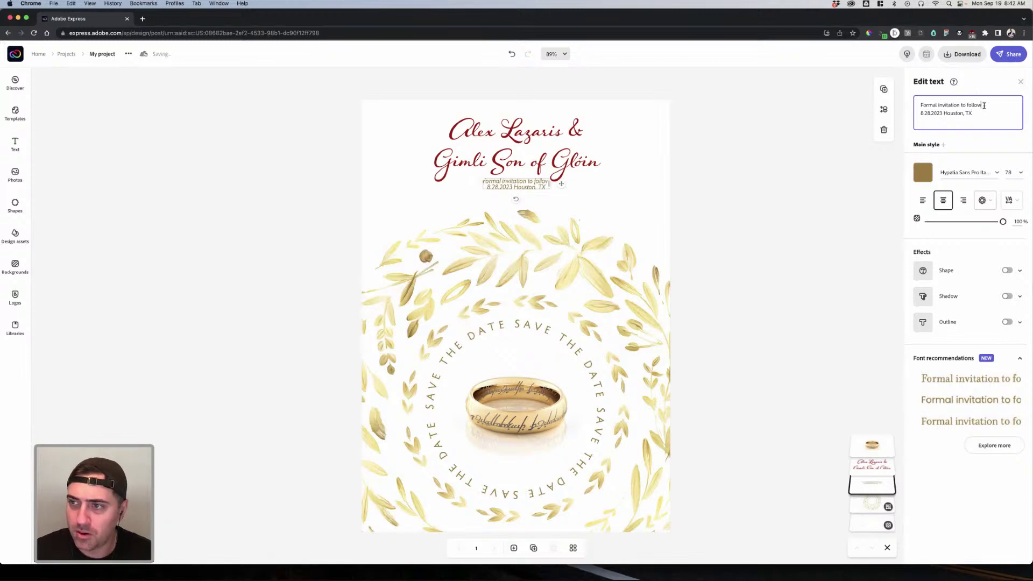
pyautogui.press('Return')
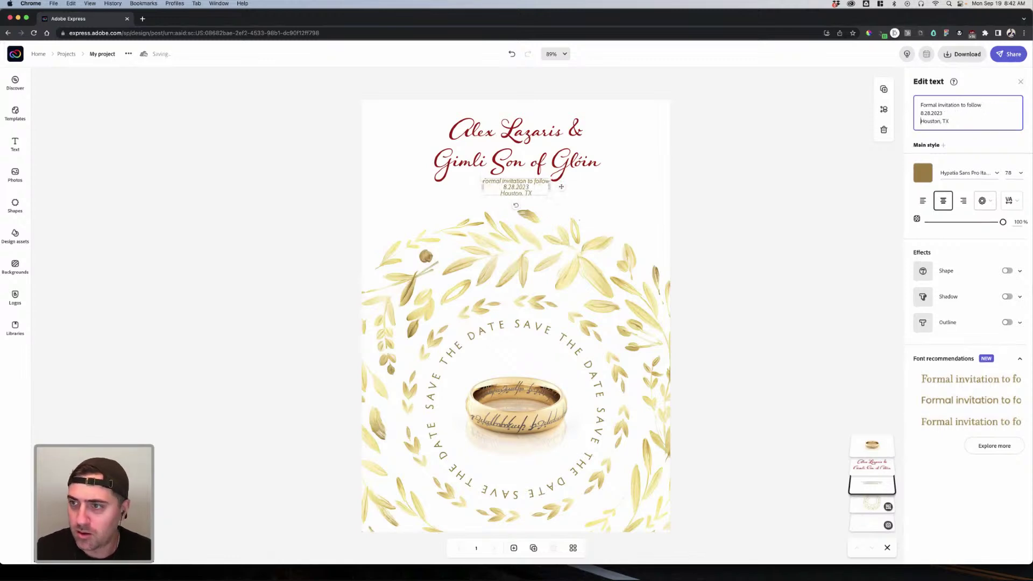
pyautogui.press('BackSpace')
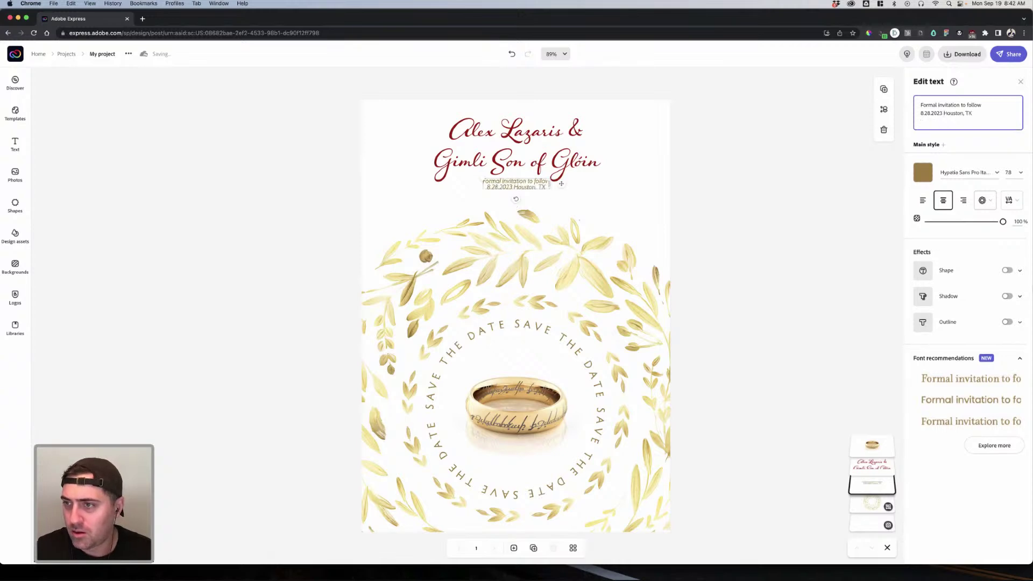
pyautogui.hotkey('ctrl', 'a')
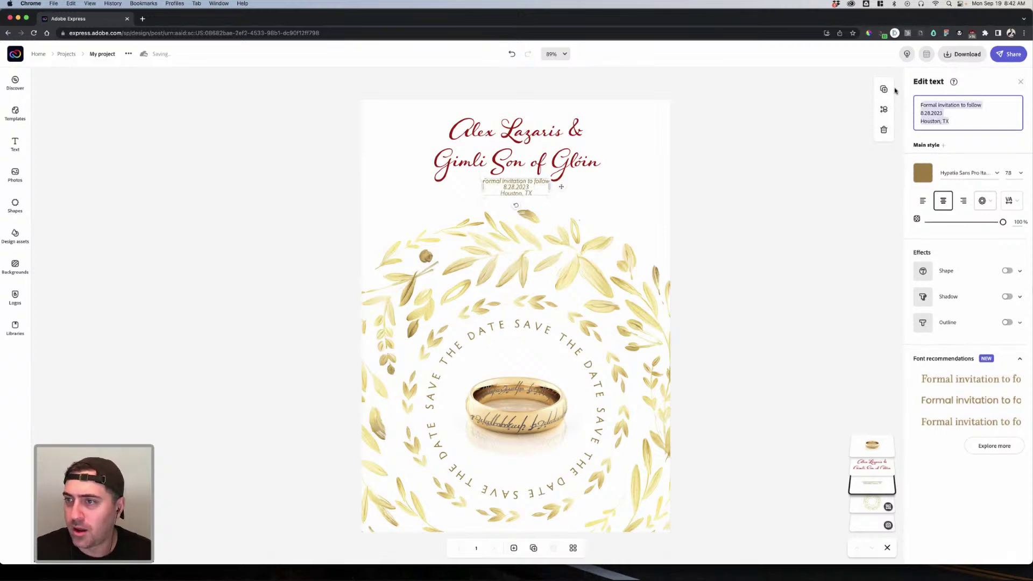
pyautogui.click(956, 211)
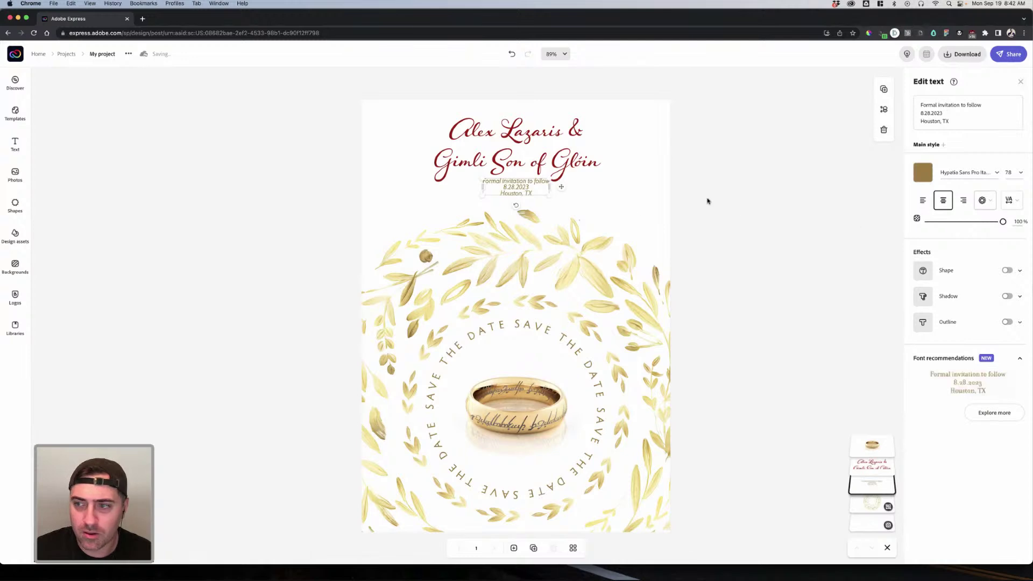
# Step: Widen the info block's line spacing to 59 and nudge it down, centred on the page
pyautogui.click(1009, 200)
pyautogui.moveTo(948, 234); pyautogui.dragTo(966, 234)
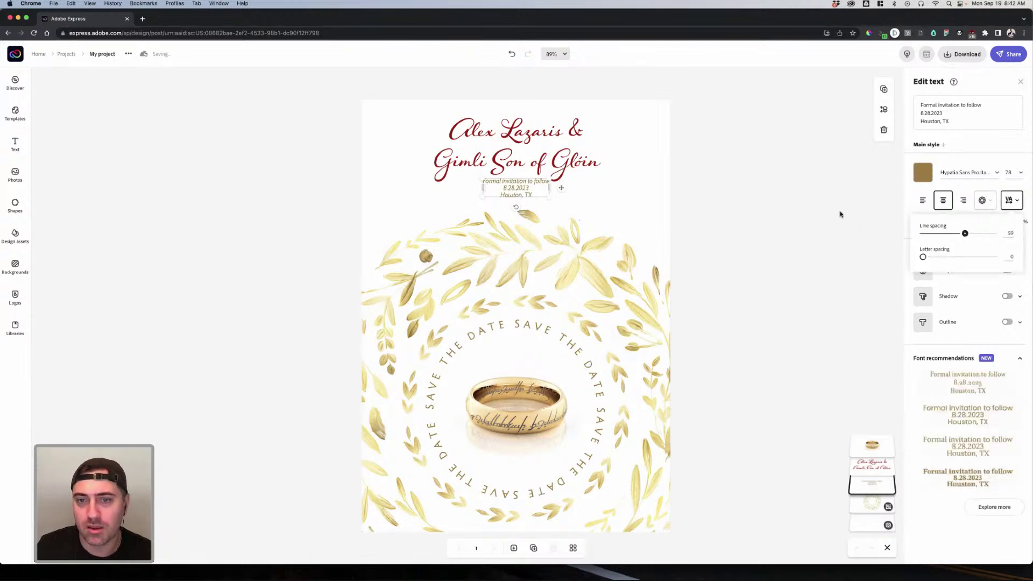
pyautogui.click(576, 244)
pyautogui.click(521, 204)
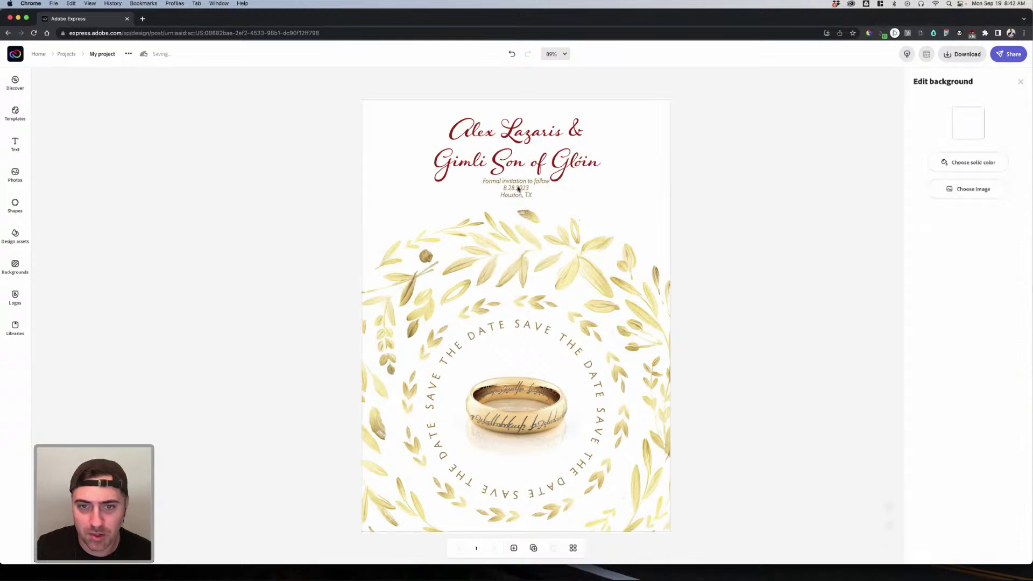
pyautogui.click(517, 187)
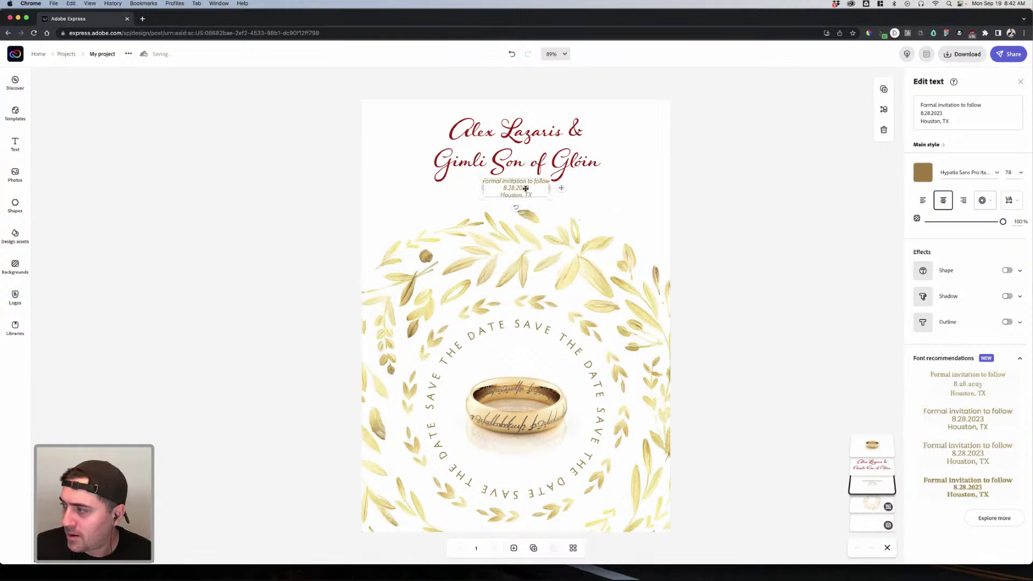
pyautogui.moveTo(521, 189); pyautogui.dragTo(588, 199)
pyautogui.click(672, 204)
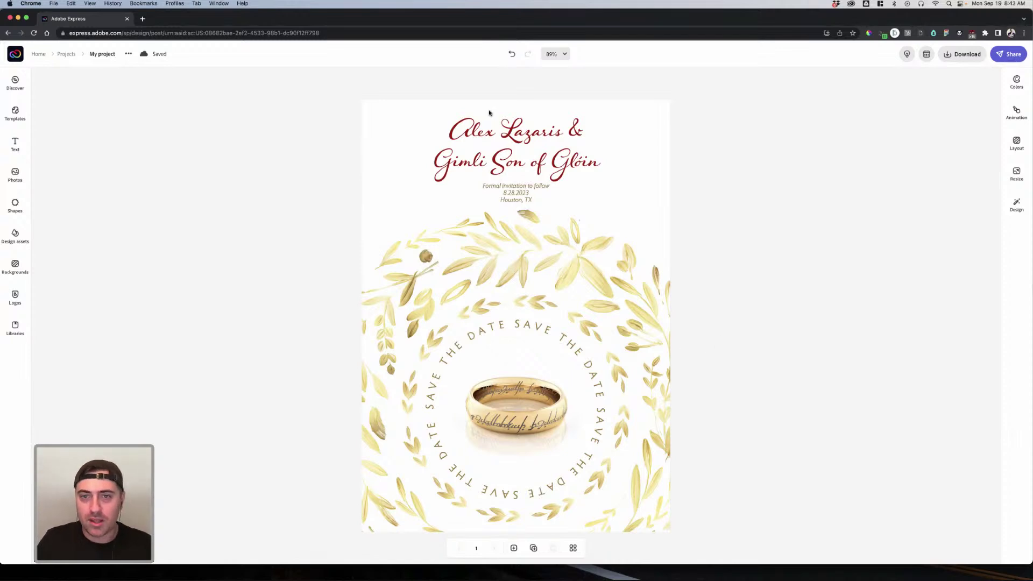
pyautogui.click(585, 143)
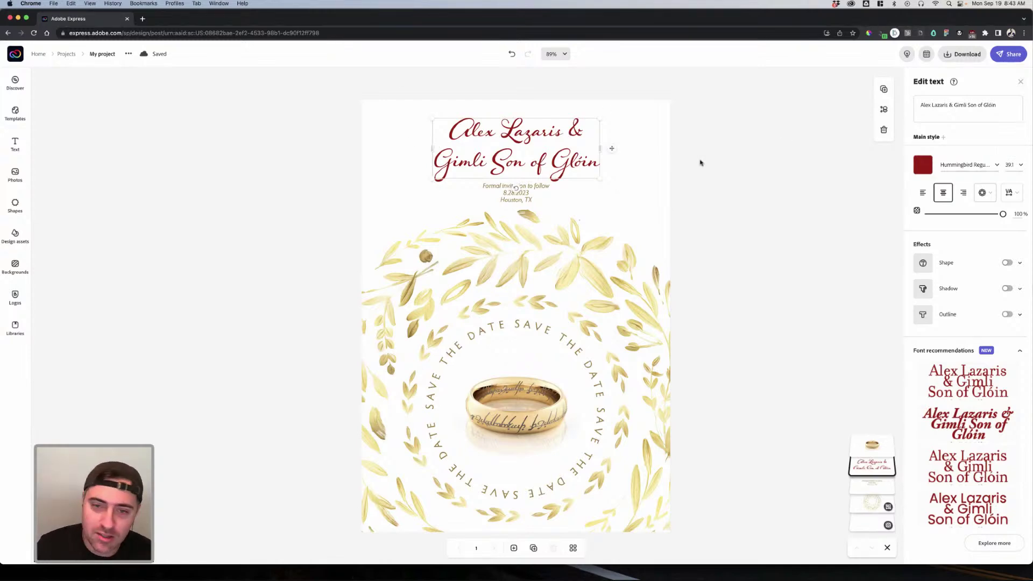
pyautogui.click(756, 165)
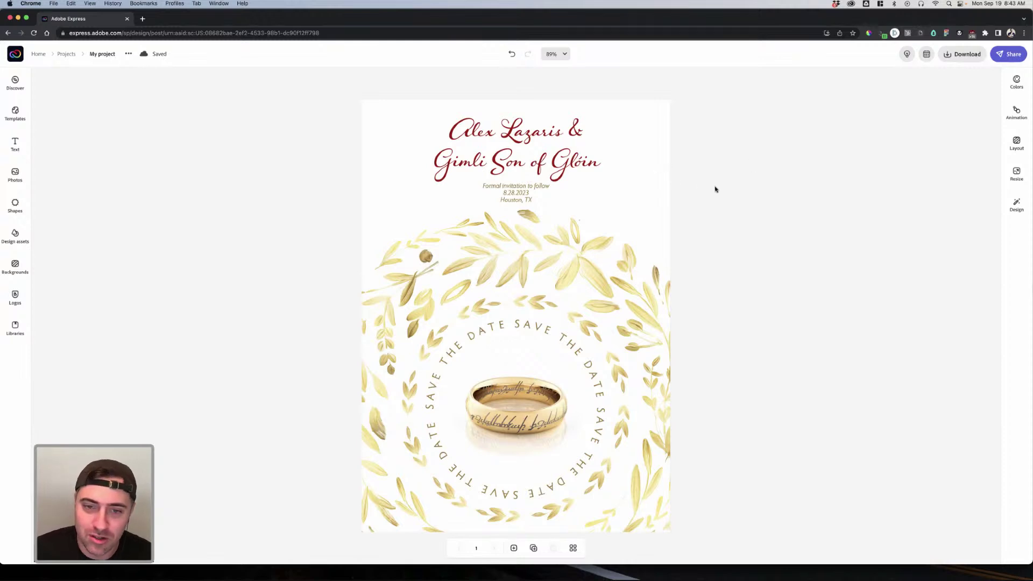
pyautogui.click(531, 147)
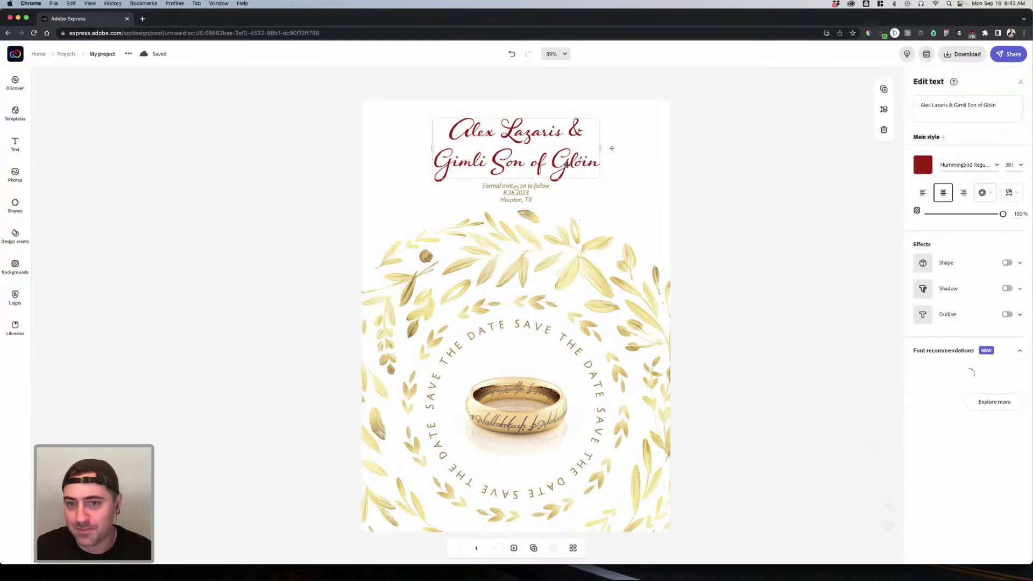
pyautogui.click(681, 199)
pyautogui.click(587, 168)
pyautogui.click(676, 185)
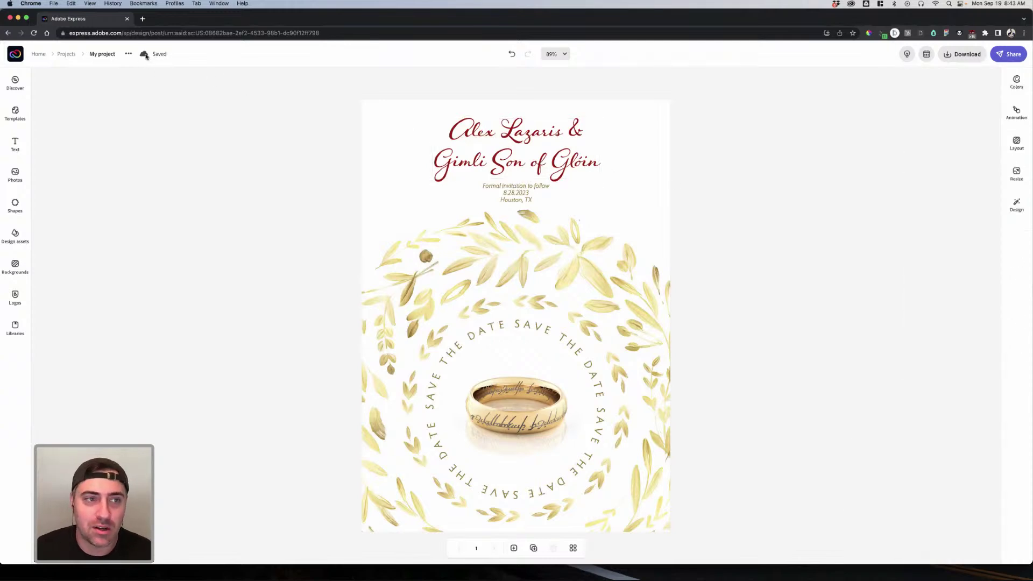
# Step: Rename the project from Wedding to 'Save the date' and open the project options
pyautogui.click(113, 55)
pyautogui.write('Wedding (')
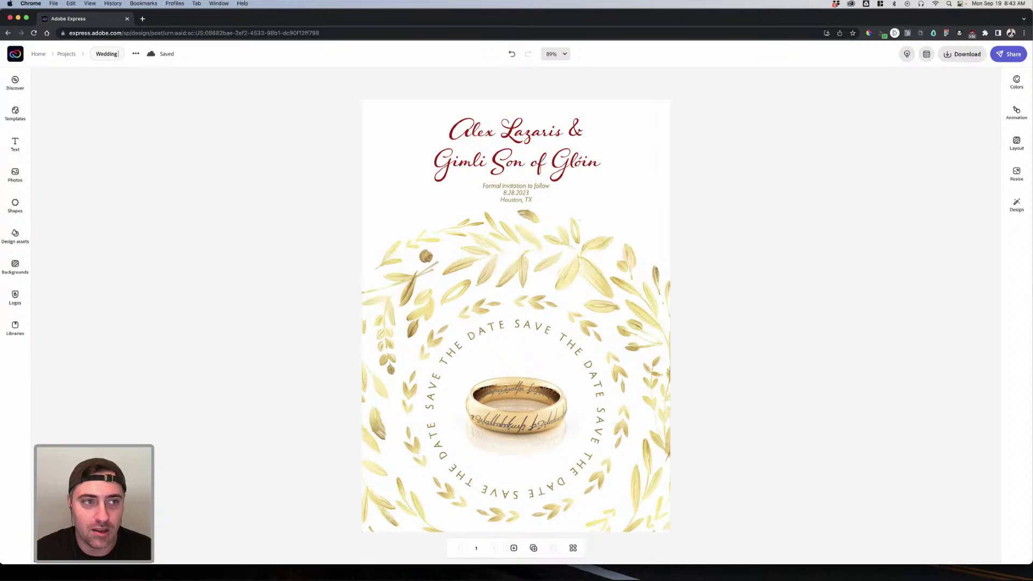
pyautogui.press('BackSpace')
pyautogui.press('BackSpace')
pyautogui.press('BackSpace')
pyautogui.press('BackSpace')
pyautogui.press('BackSpace')
pyautogui.press('BackSpace')
pyautogui.press('BackSpace')
pyautogui.press('BackSpace')
pyautogui.press('BackSpace')
pyautogui.write('Save the date')
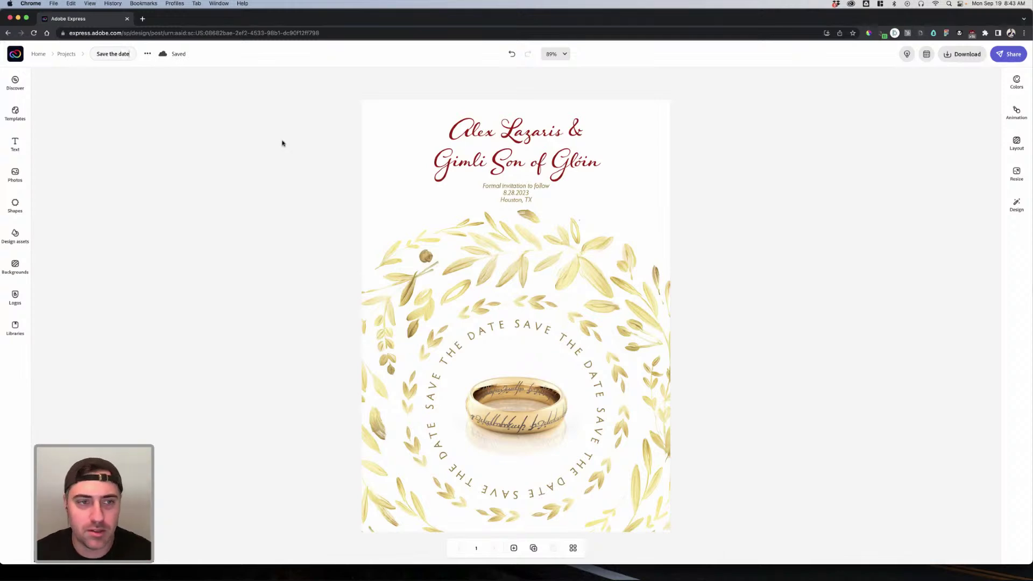
pyautogui.press('Return')
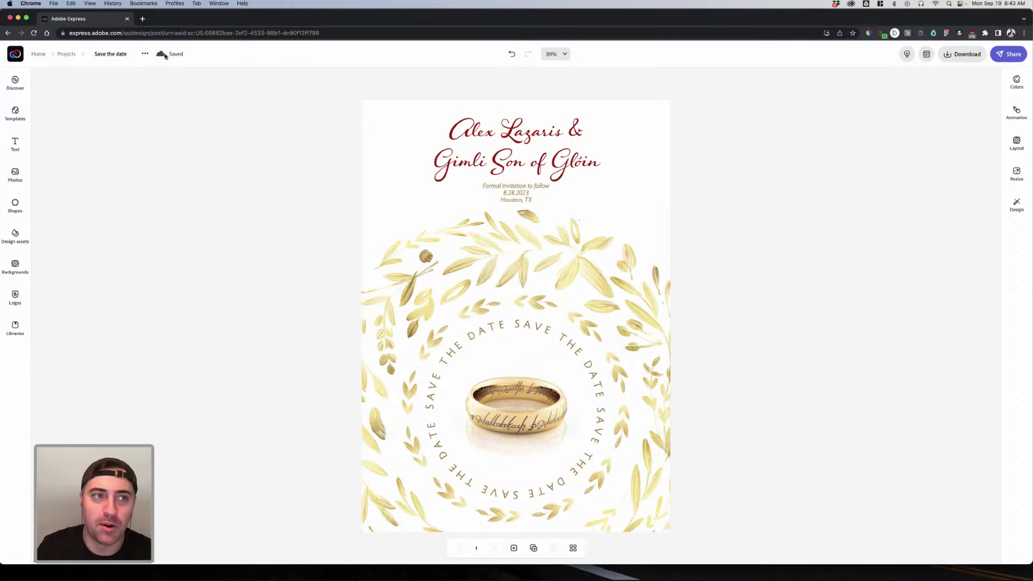
pyautogui.click(144, 54)
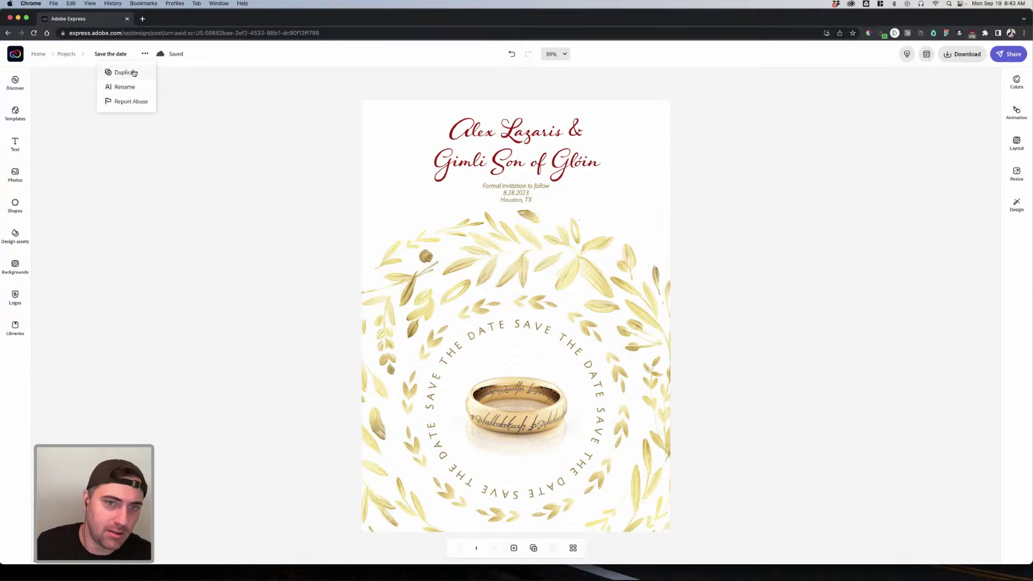
# Step: Duplicate the project, naming the copy 'Save the date Social'
pyautogui.click(129, 72)
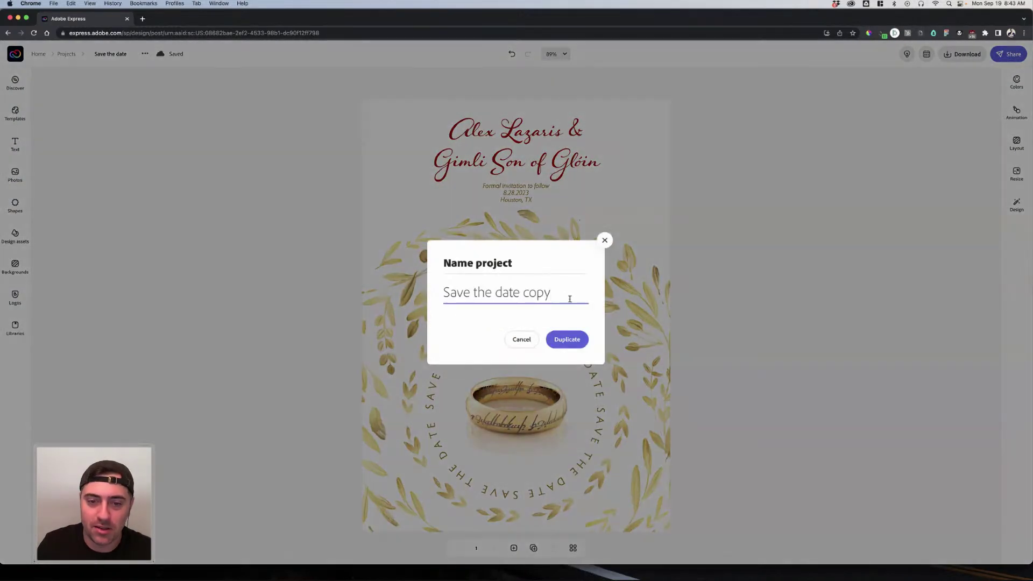
pyautogui.moveTo(565, 295); pyautogui.dragTo(526, 294)
pyautogui.write('Social')
pyautogui.click(584, 338)
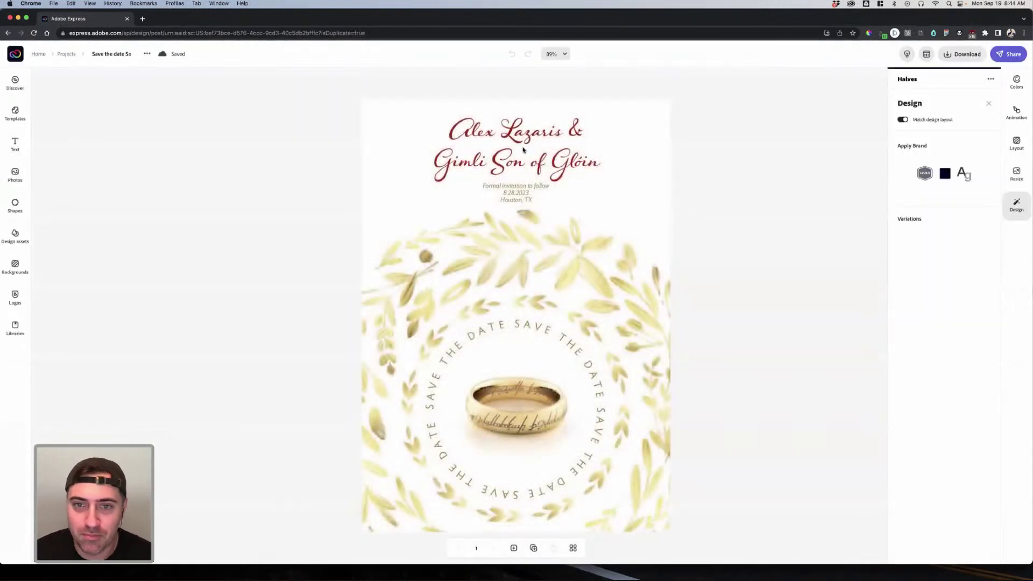
# Step: Inspect the copied names title and page background in the duplicate
pyautogui.click(544, 154)
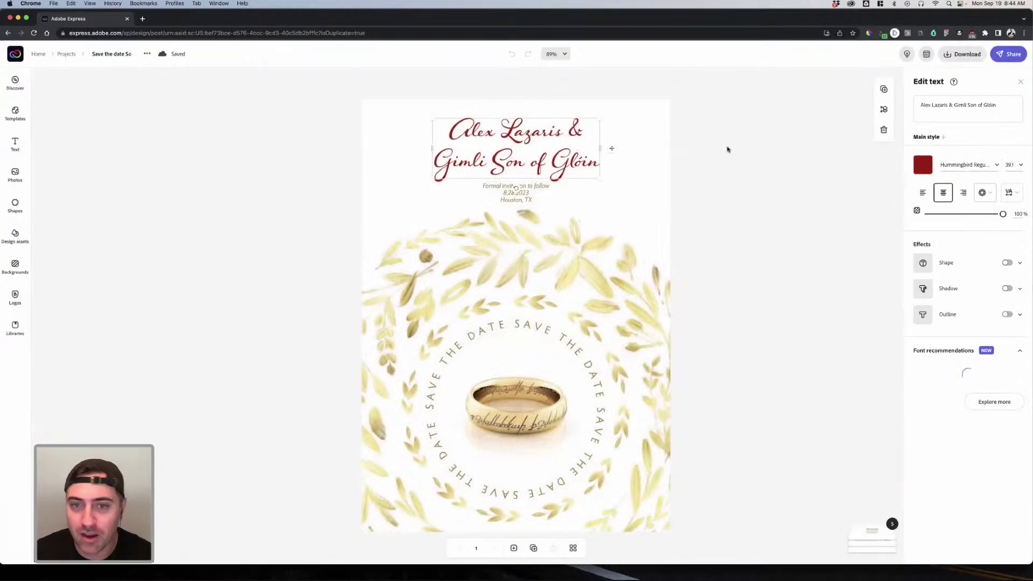
pyautogui.click(705, 171)
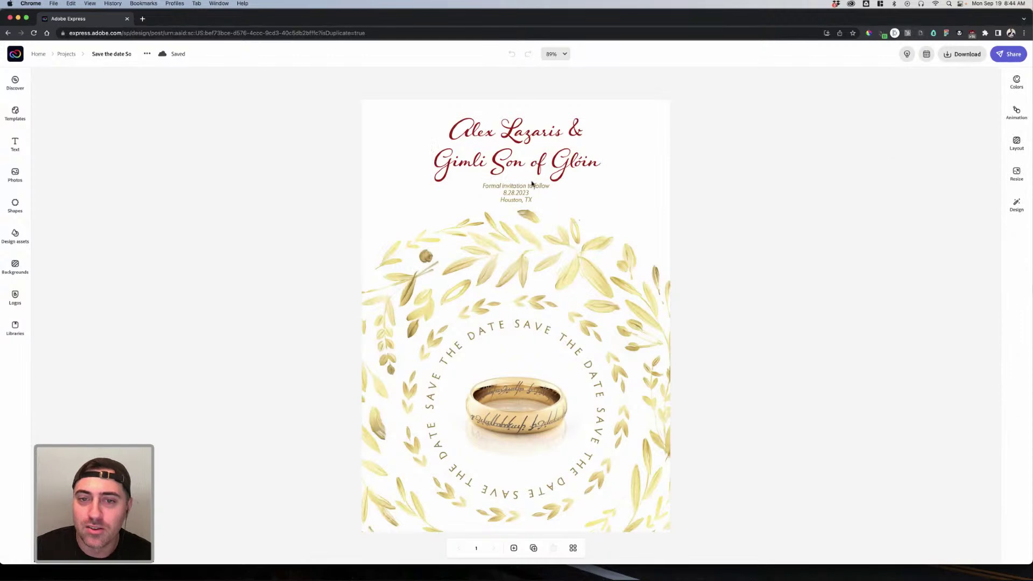
pyautogui.click(667, 184)
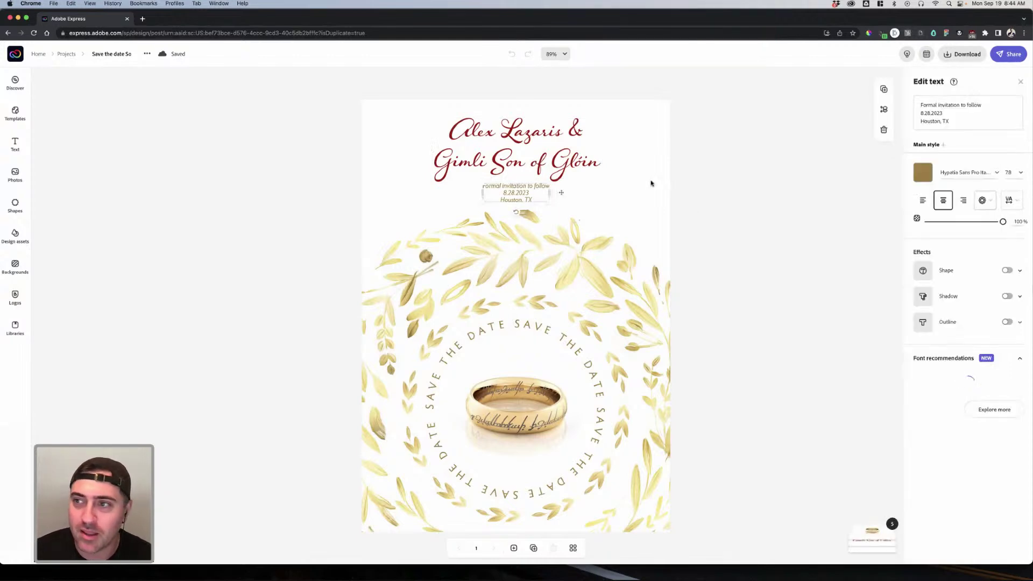
pyautogui.click(181, 108)
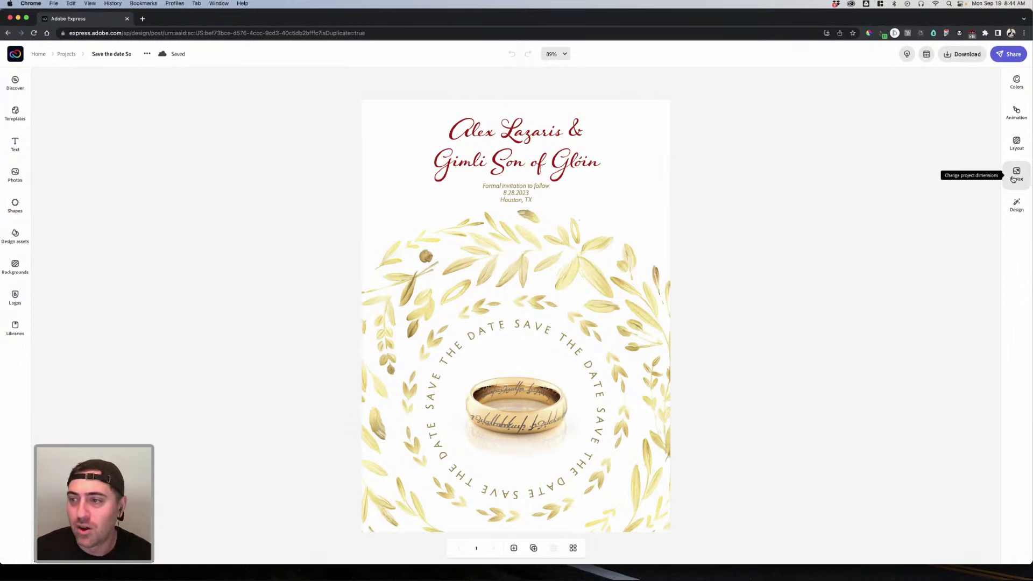
# Step: Resize the Social copy to the Square 1:1 size preset
pyautogui.click(1013, 180)
pyautogui.scroll(-3, 978, 219)
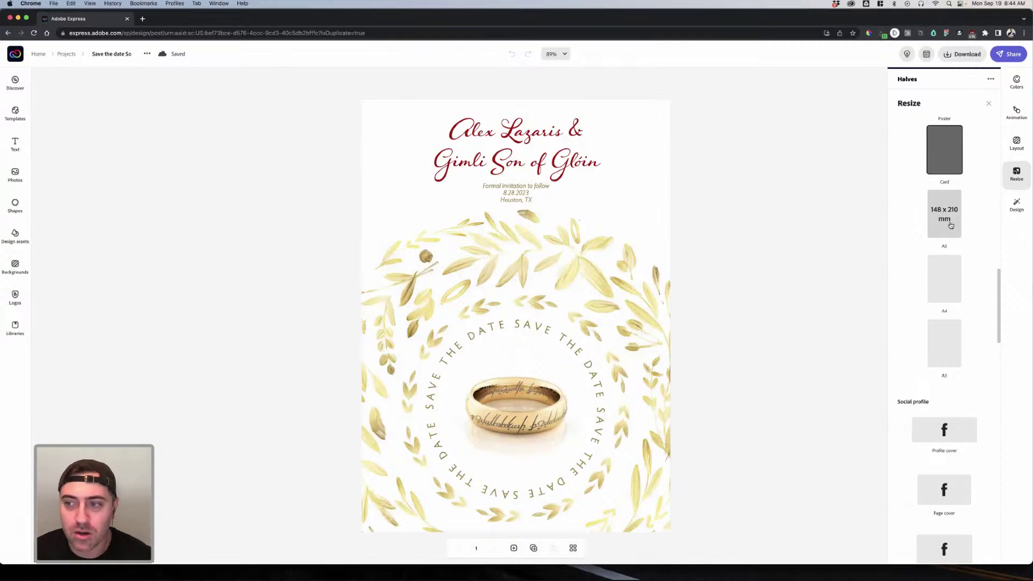
pyautogui.scroll(-3, 951, 225)
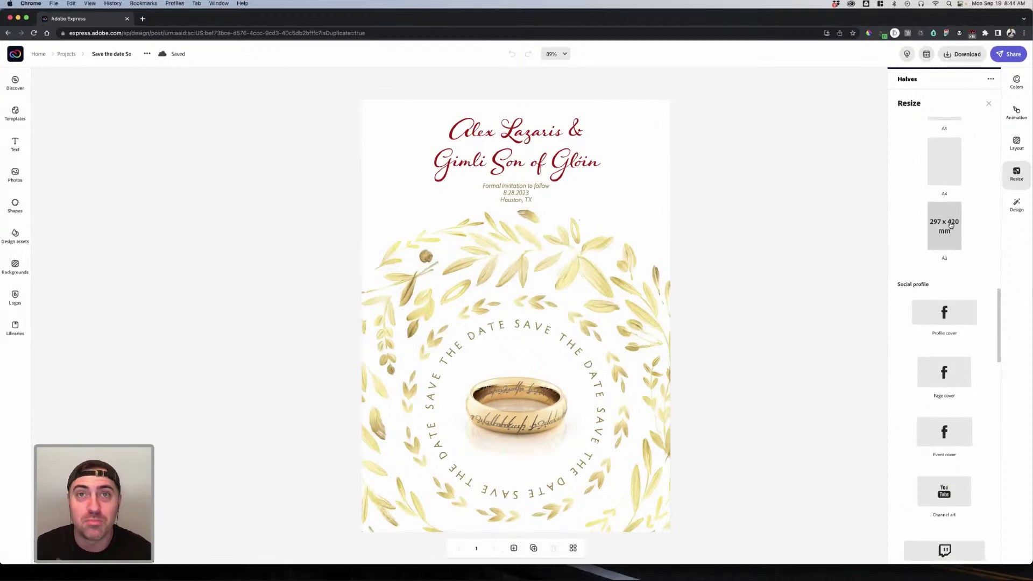
pyautogui.scroll(-10, 950, 228)
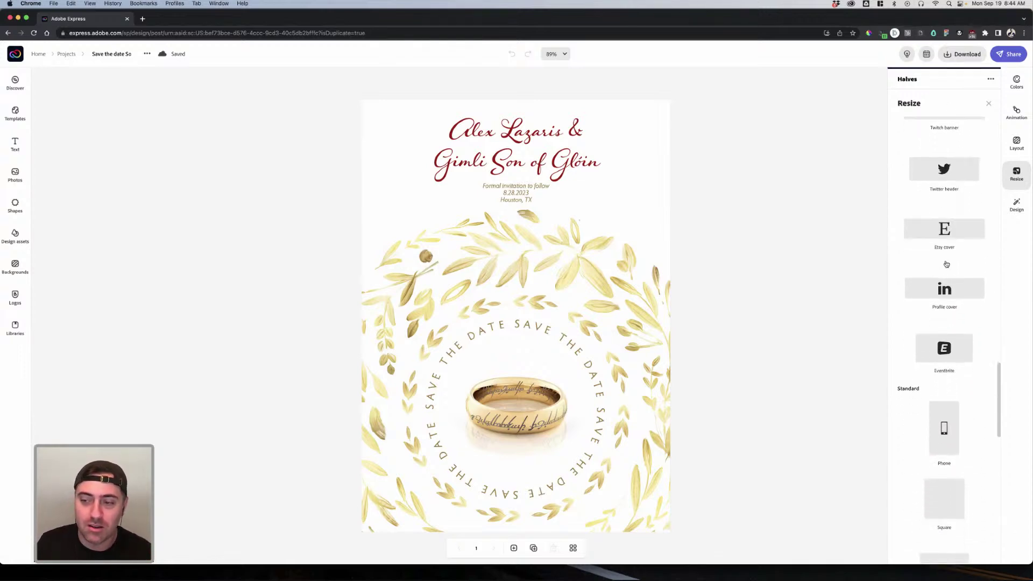
pyautogui.scroll(10, 945, 264)
pyautogui.scroll(-10, 944, 264)
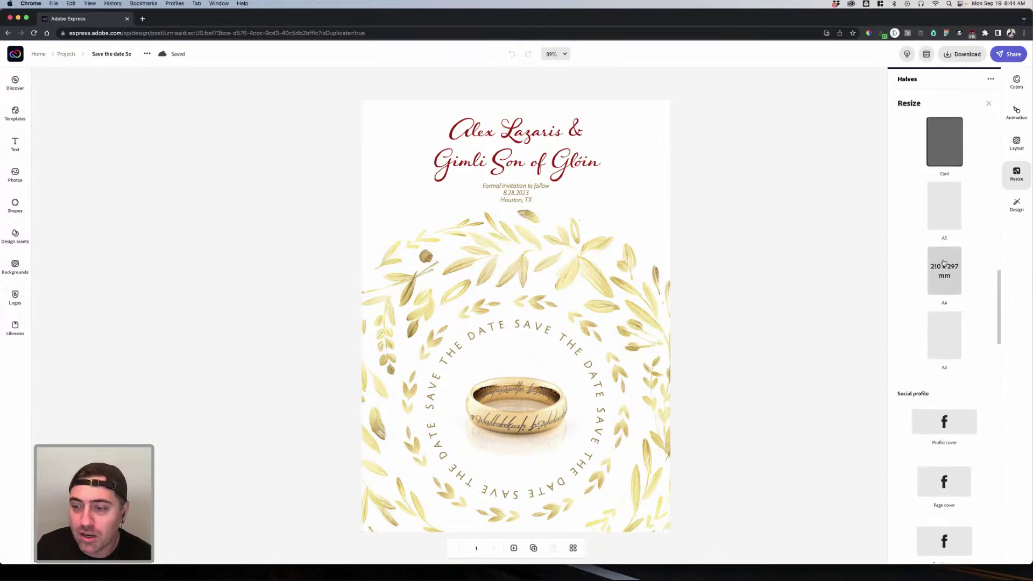
pyautogui.scroll(-5, 943, 263)
pyautogui.scroll(-1, 969, 295)
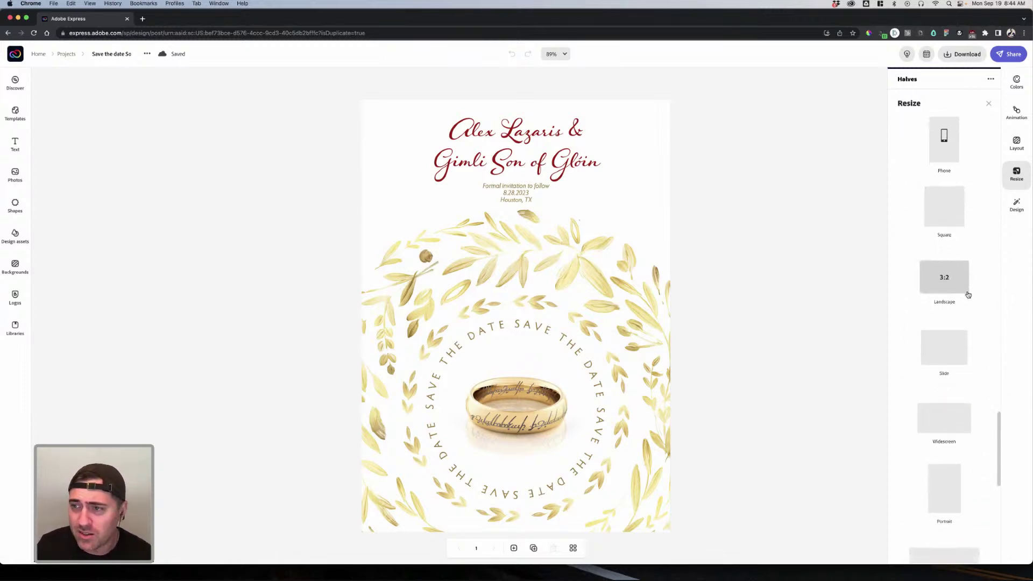
pyautogui.click(950, 210)
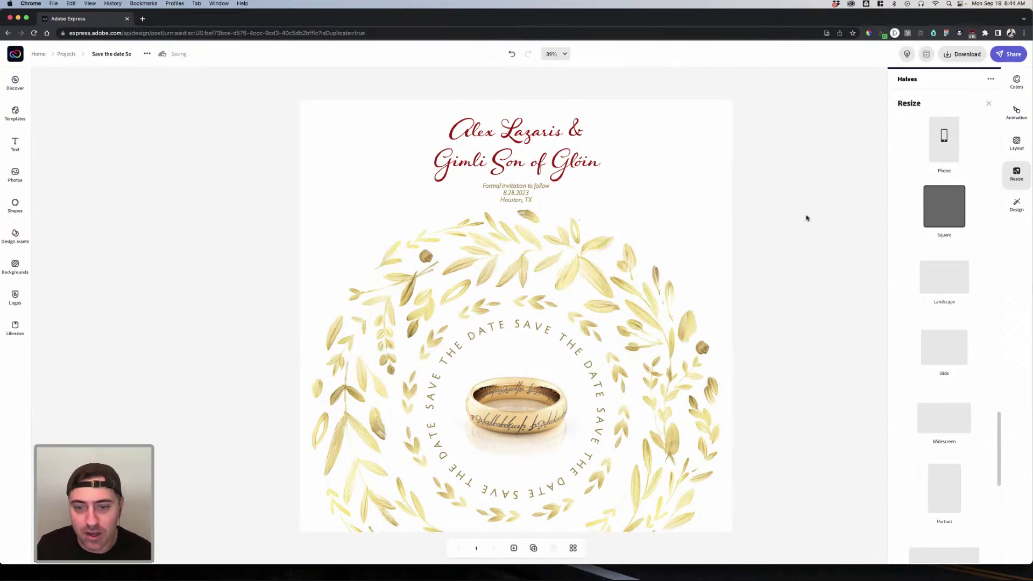
pyautogui.click(796, 245)
pyautogui.click(624, 311)
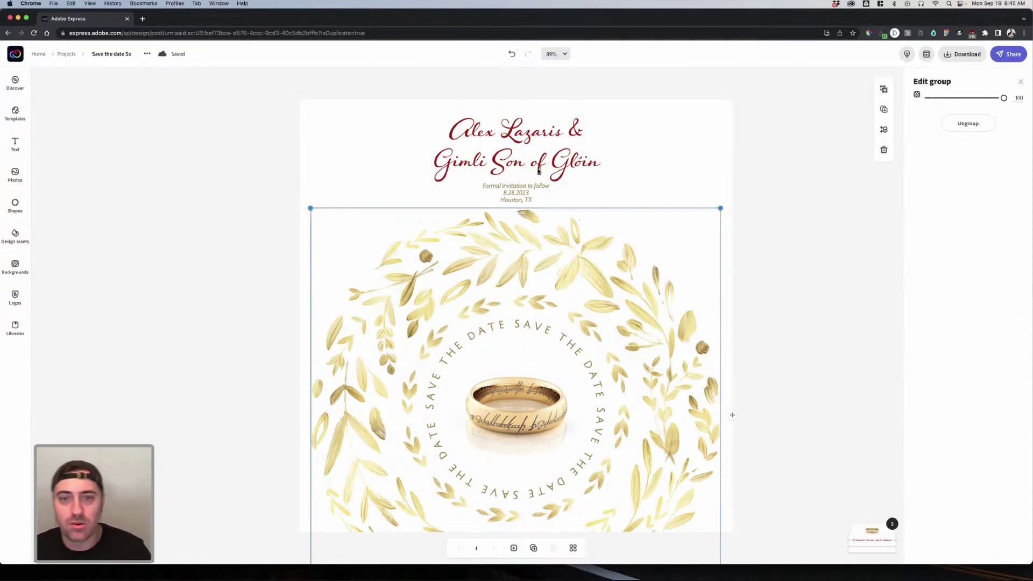
# Step: Move the ring image below the wreath layers in the stacking order
pyautogui.click(515, 195)
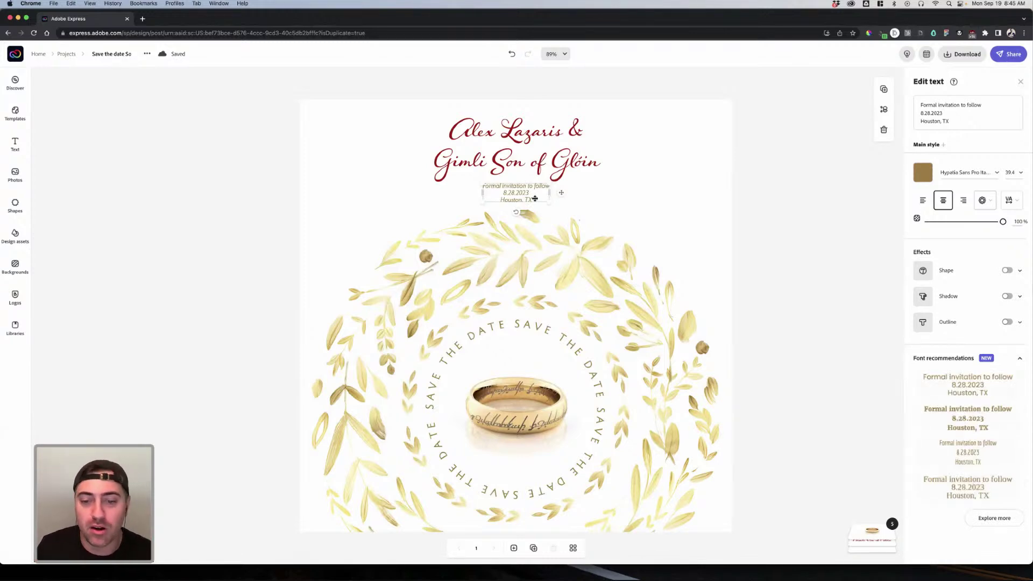
pyautogui.click(616, 303)
pyautogui.moveTo(860, 532)
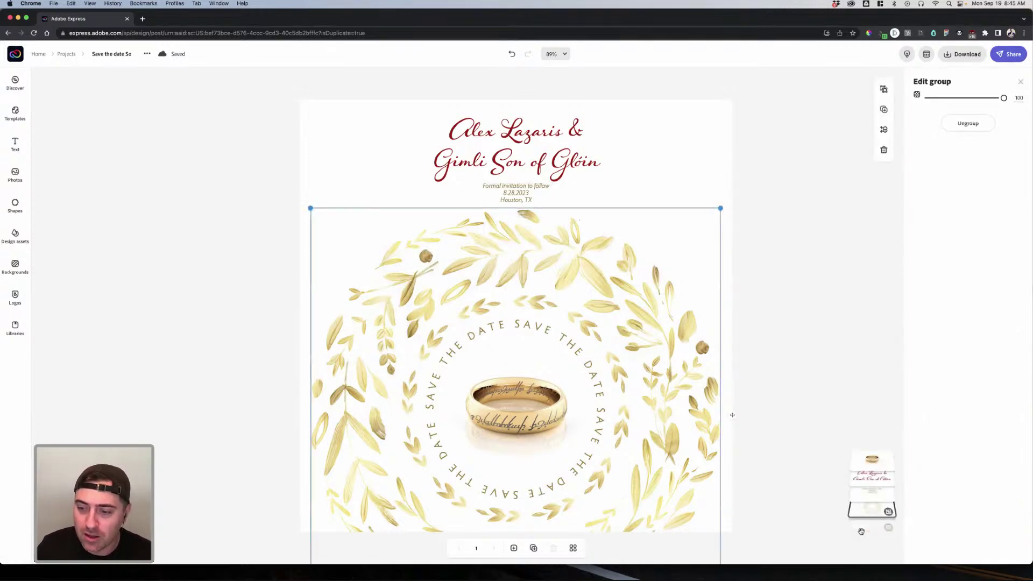
pyautogui.click(874, 447)
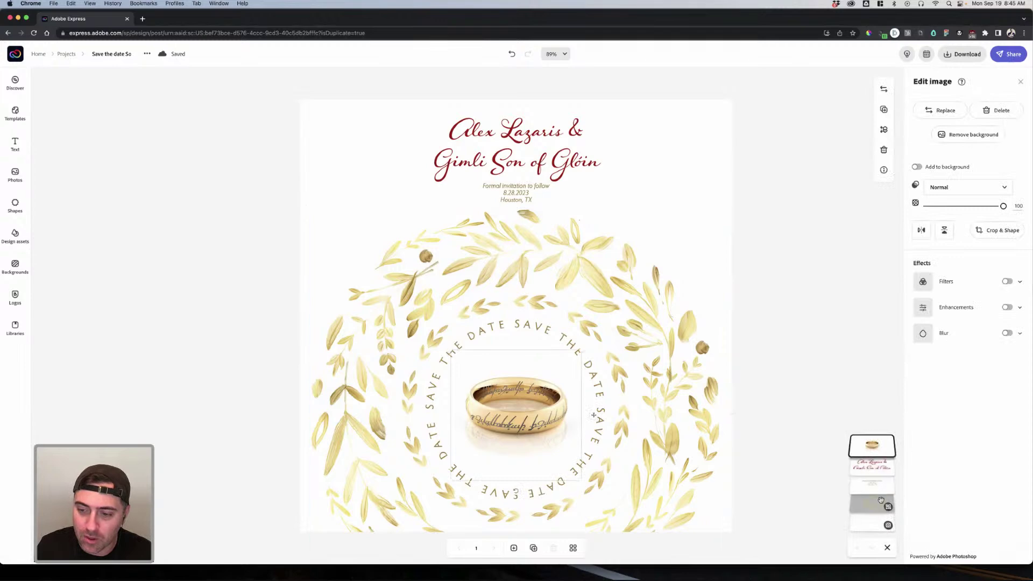
pyautogui.moveTo(872, 445); pyautogui.dragTo(872, 484)
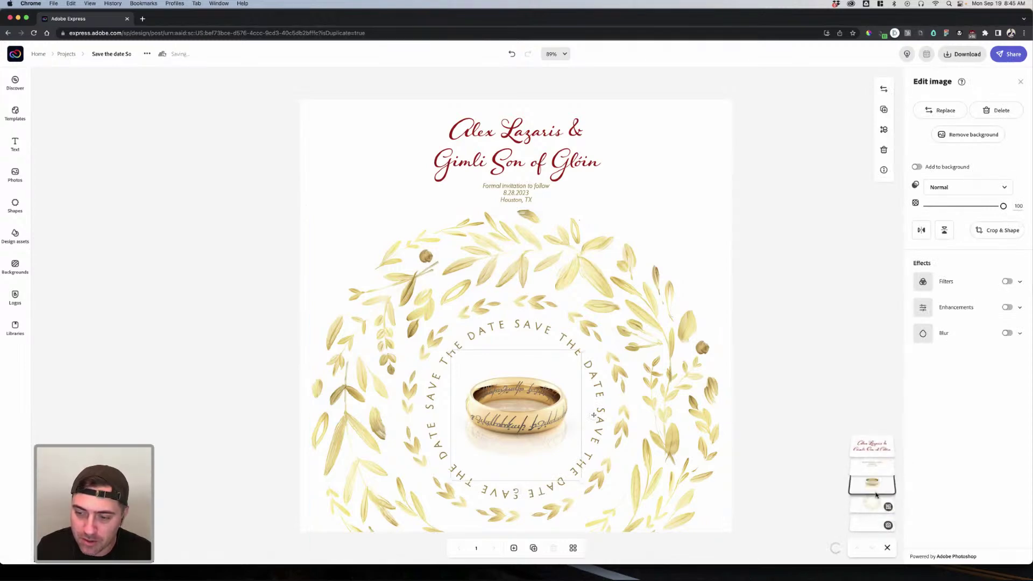
# Step: Group the ring with the wreath and shift the group slightly lower
pyautogui.click(693, 461)
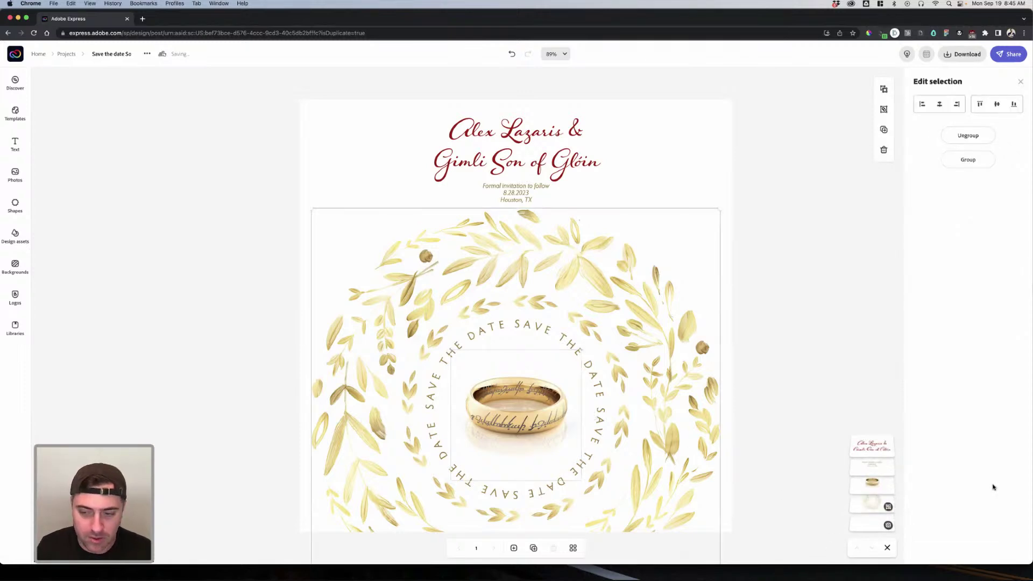
pyautogui.press('super+g')
pyautogui.moveTo(667, 376)
pyautogui.mouseDown()
pyautogui.moveTo(666, 416)
pyautogui.moveTo(648, 375)
pyautogui.mouseUp()
pyautogui.click(760, 325)
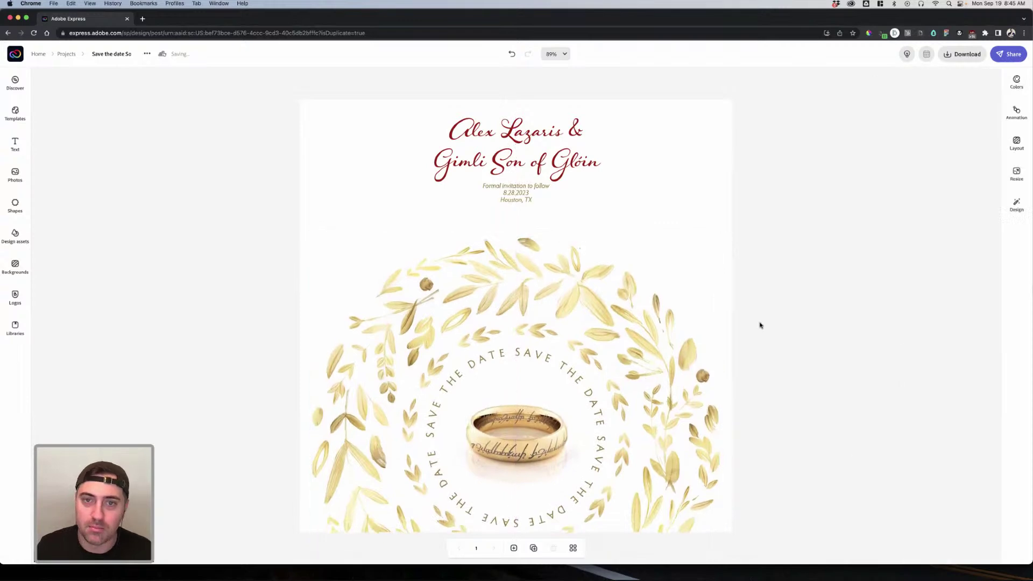
# Step: Widen the red names title to one line and enlarge the gold info block below it
pyautogui.click(554, 168)
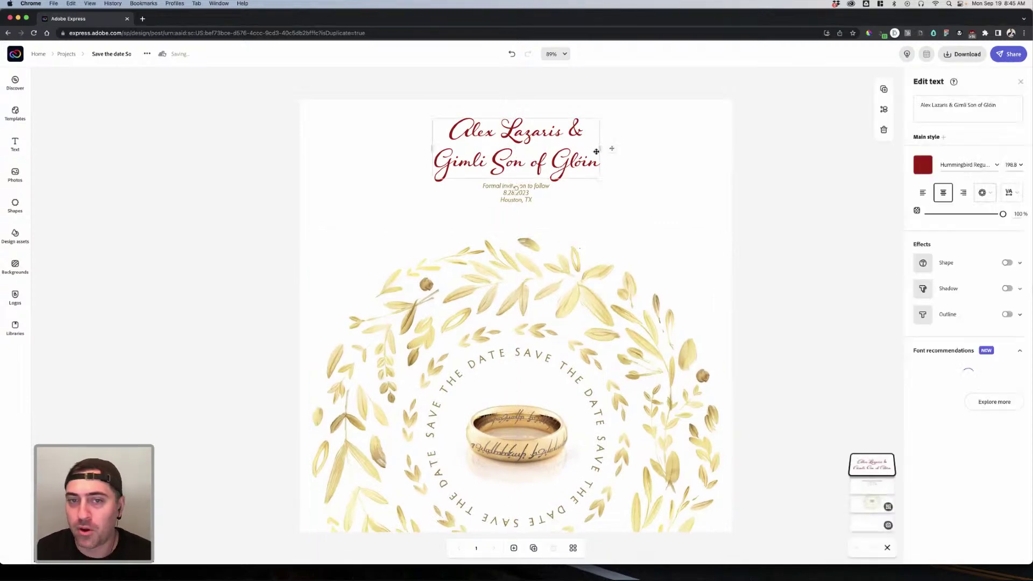
pyautogui.moveTo(601, 150); pyautogui.dragTo(554, 156)
pyautogui.moveTo(521, 201); pyautogui.dragTo(520, 214)
pyautogui.click(529, 213)
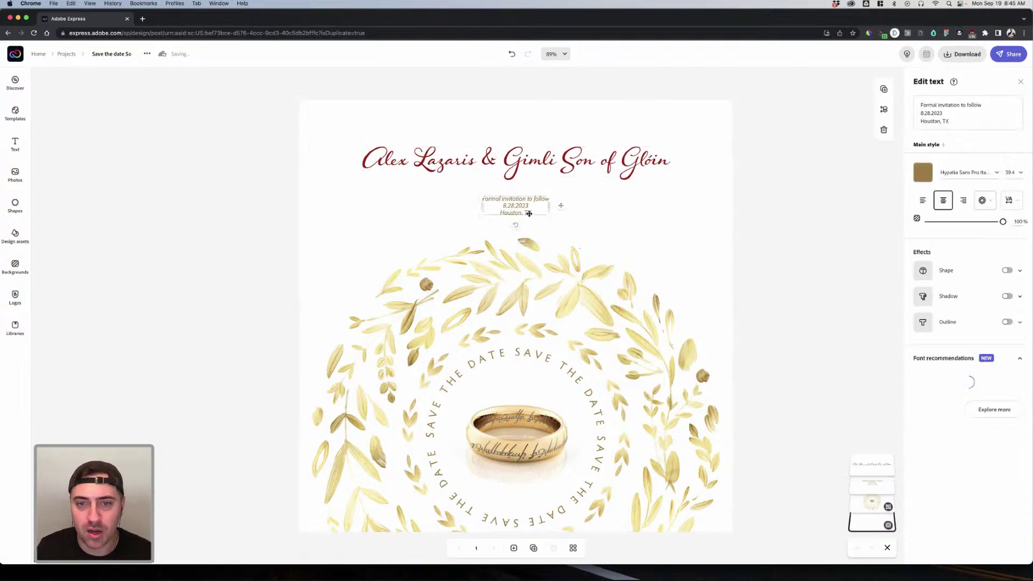
pyautogui.moveTo(579, 229); pyautogui.dragTo(514, 213)
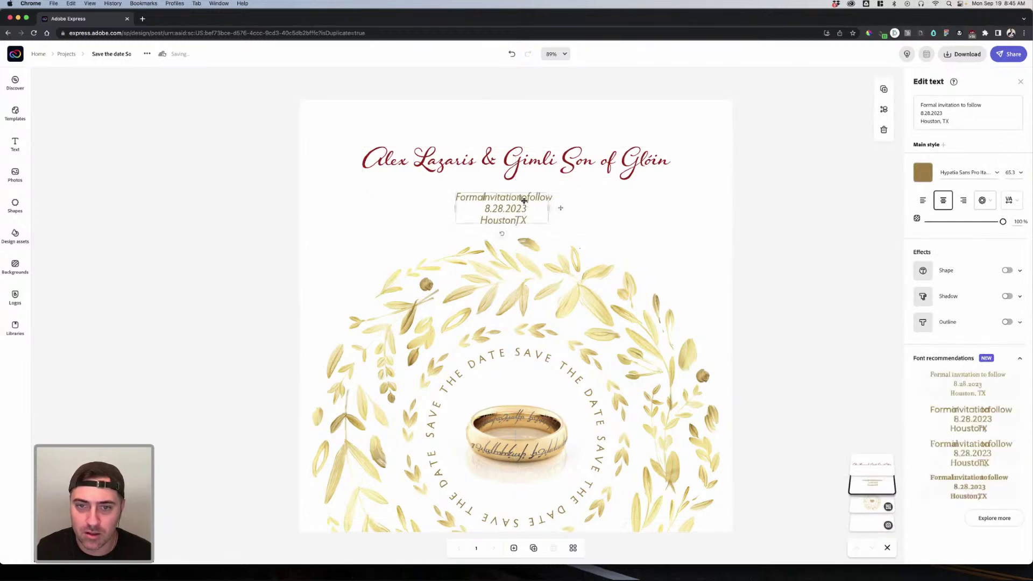
# Step: Enlarge the gold info block further, centring it slightly higher beneath the names
pyautogui.click(941, 105)
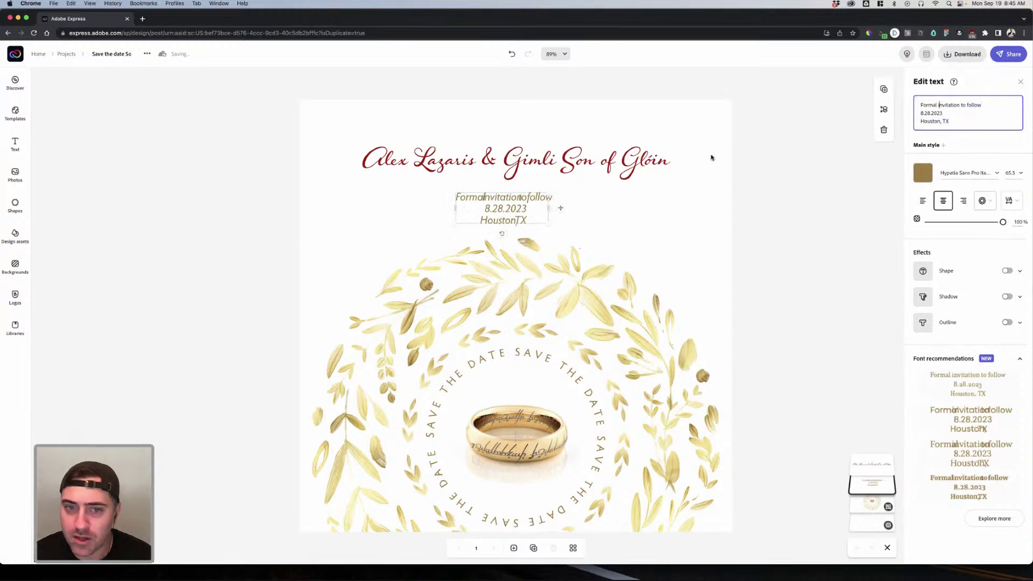
pyautogui.click(525, 198)
pyautogui.moveTo(549, 192); pyautogui.dragTo(610, 189)
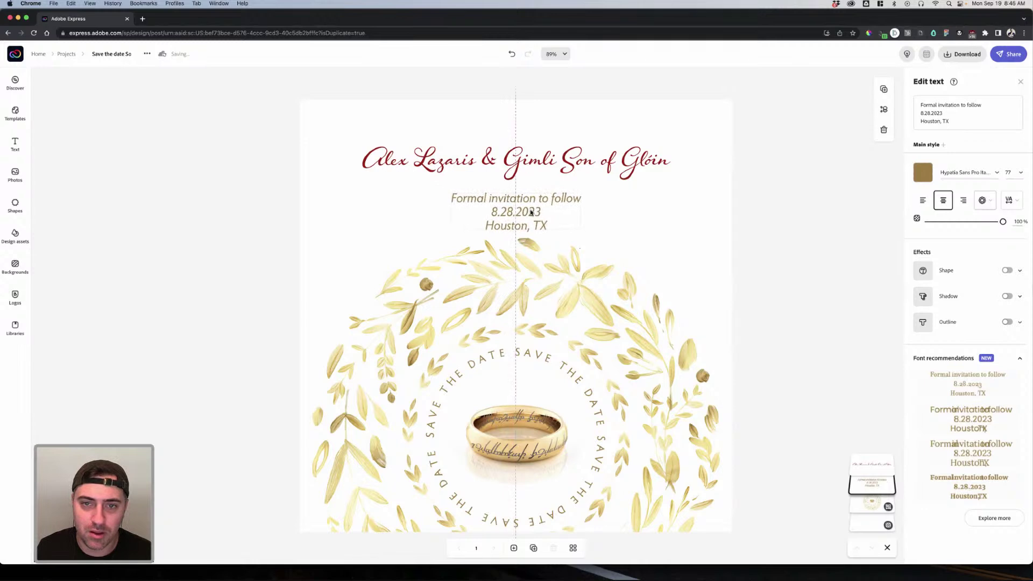
pyautogui.click(578, 209)
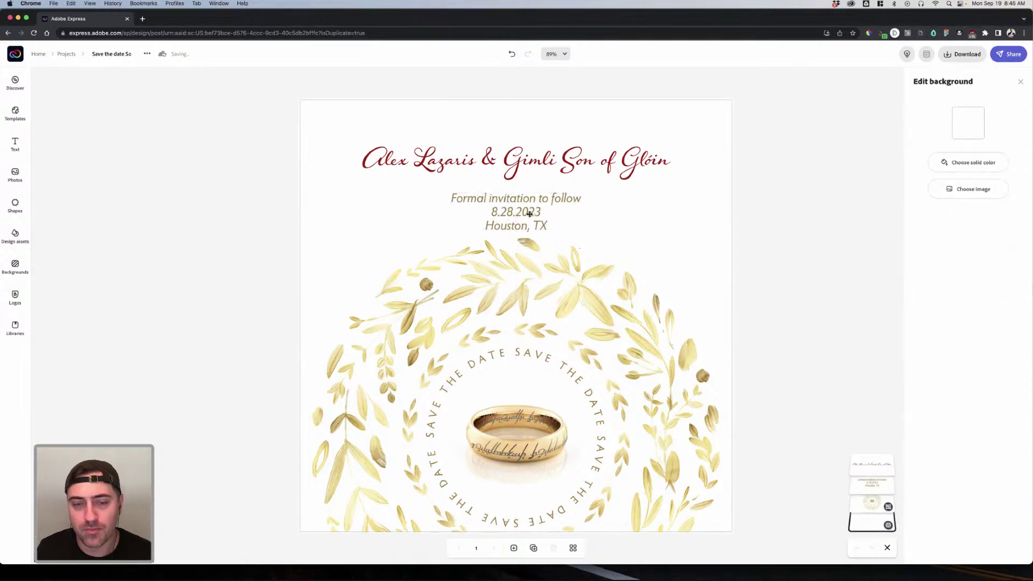
pyautogui.click(529, 216)
pyautogui.click(724, 216)
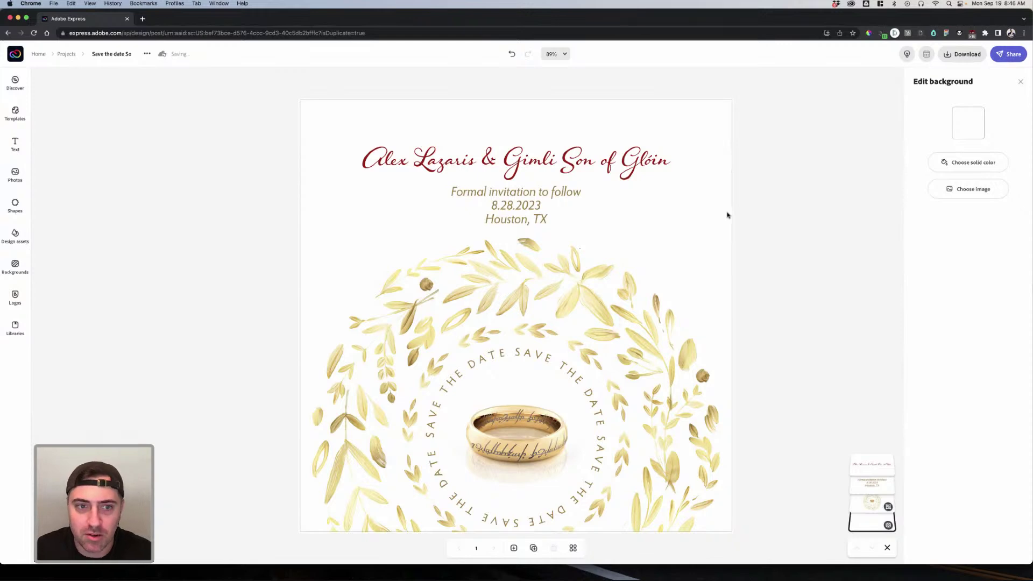
pyautogui.click(746, 217)
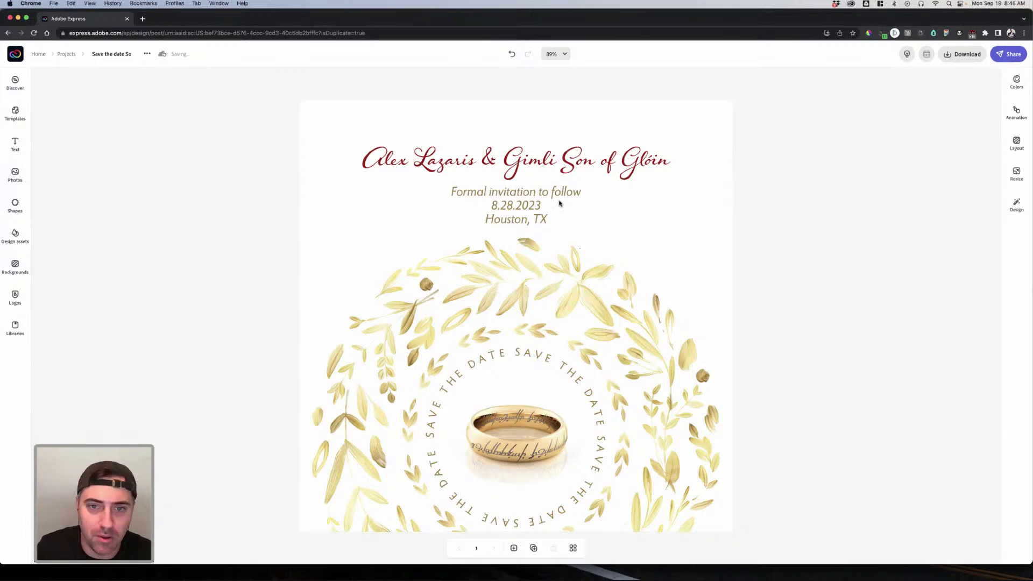
# Step: Shrink the gold info block and nudge it up onto the page's centre line
pyautogui.click(509, 204)
pyautogui.moveTo(580, 188); pyautogui.dragTo(533, 210)
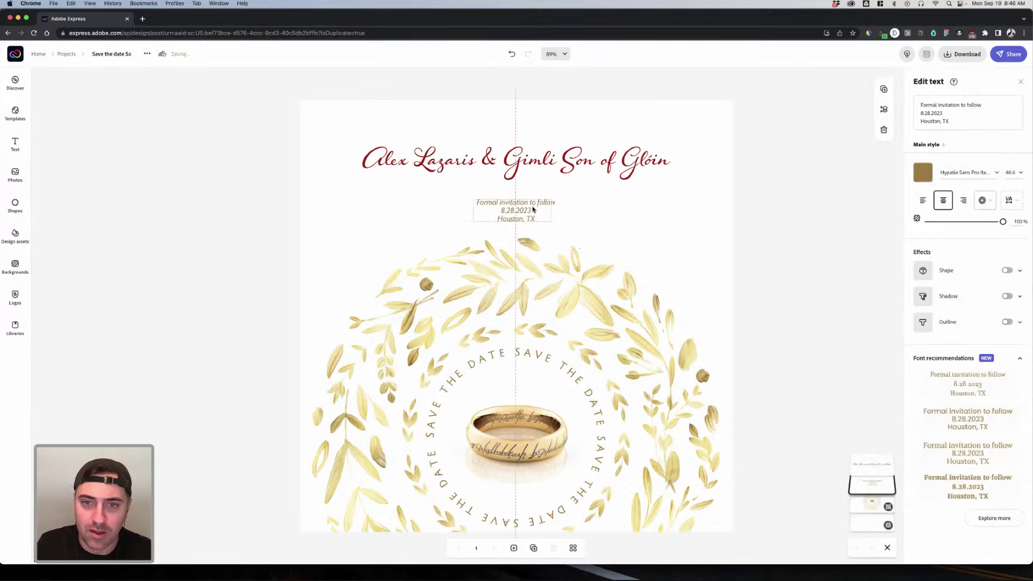
pyautogui.click(670, 232)
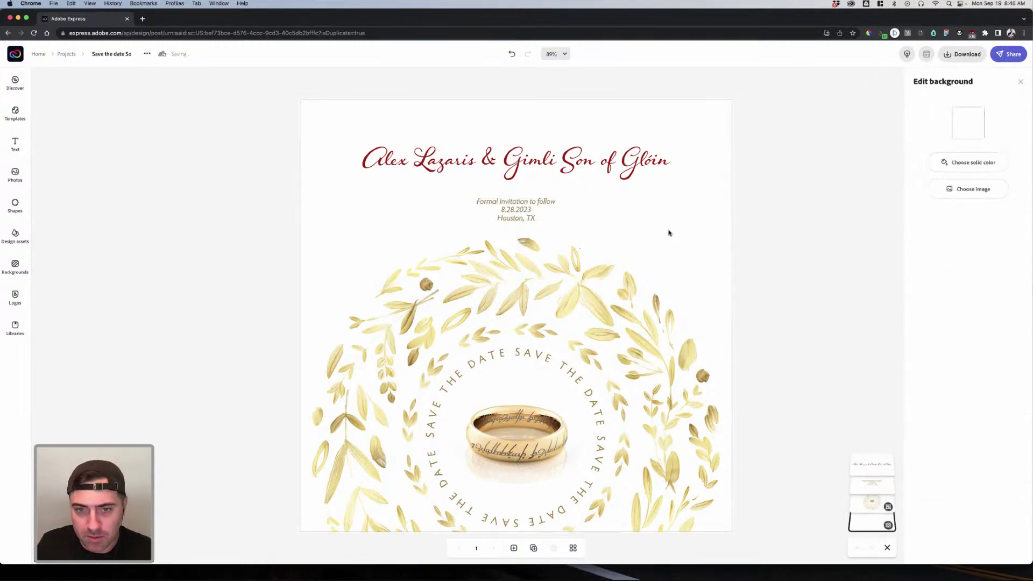
pyautogui.moveTo(539, 202); pyautogui.dragTo(538, 201)
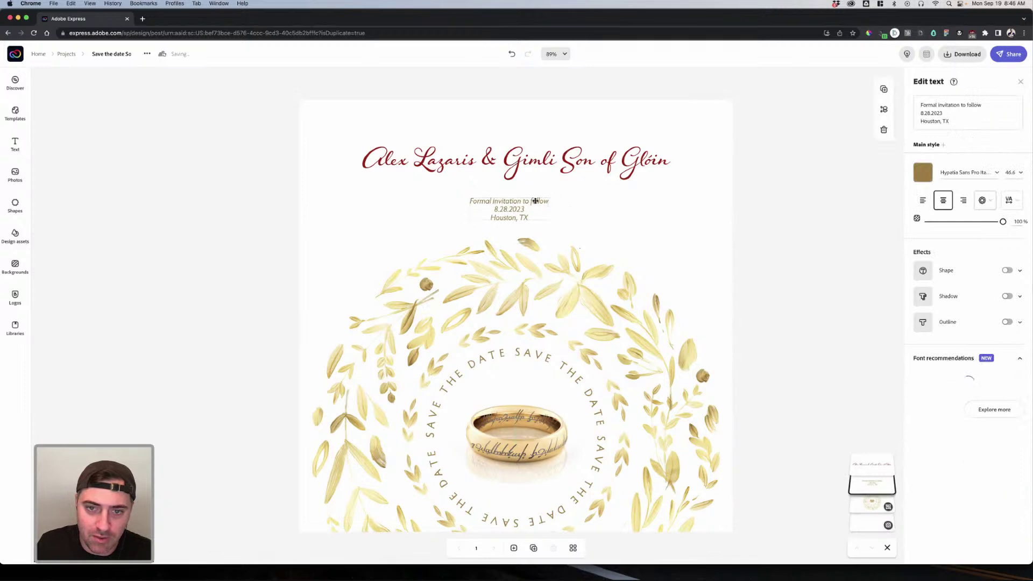
pyautogui.click(738, 186)
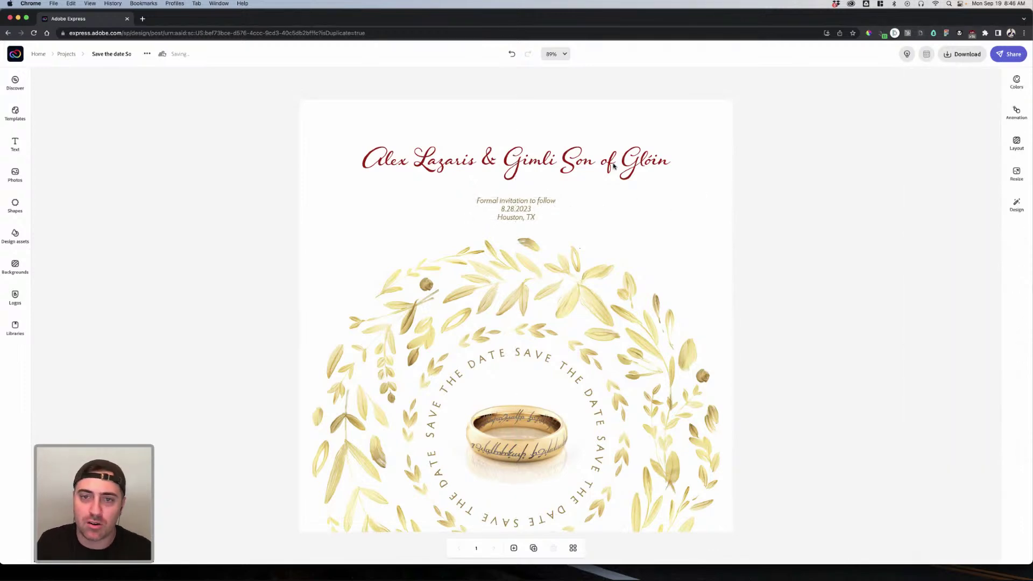
pyautogui.click(635, 162)
pyautogui.click(626, 289)
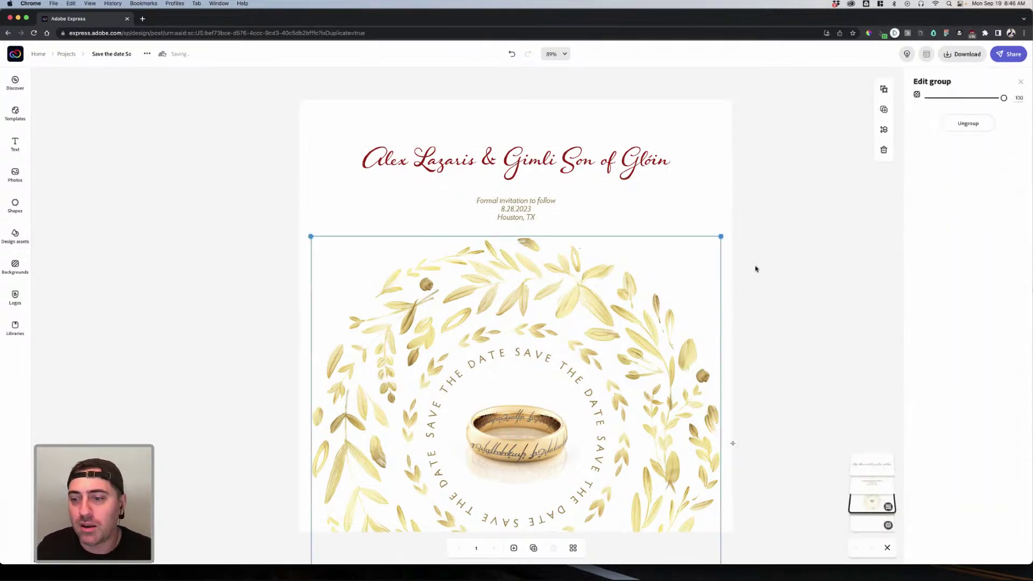
pyautogui.click(755, 269)
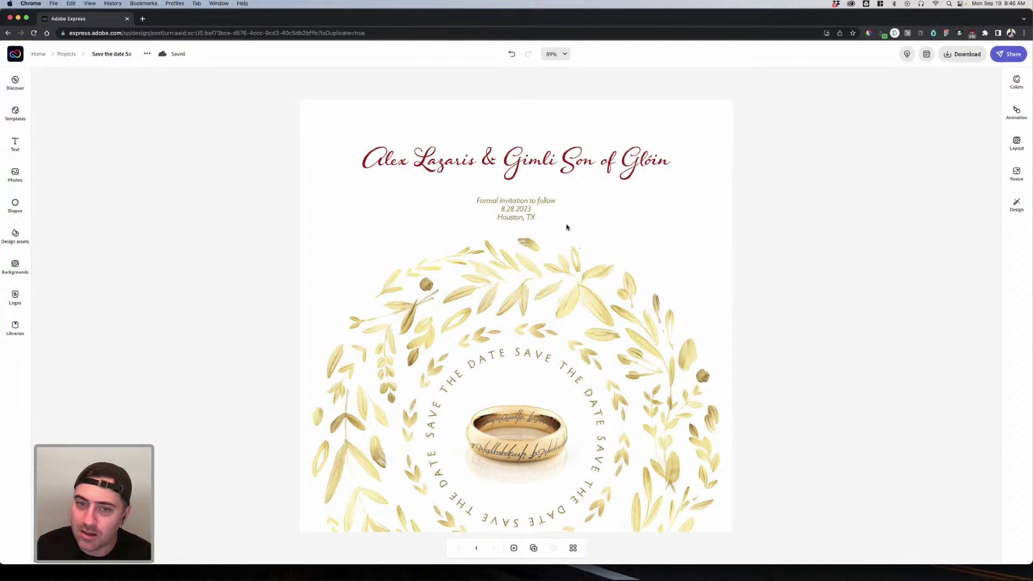
# Step: Enlarge the info block slightly to size 58.9 and move it up closer to the names
pyautogui.click(529, 209)
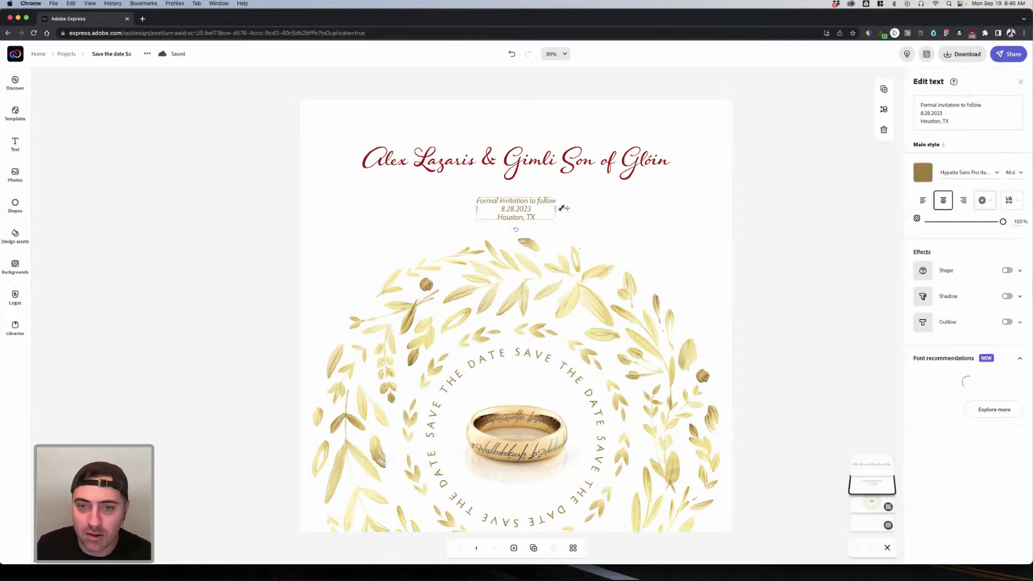
pyautogui.click(586, 165)
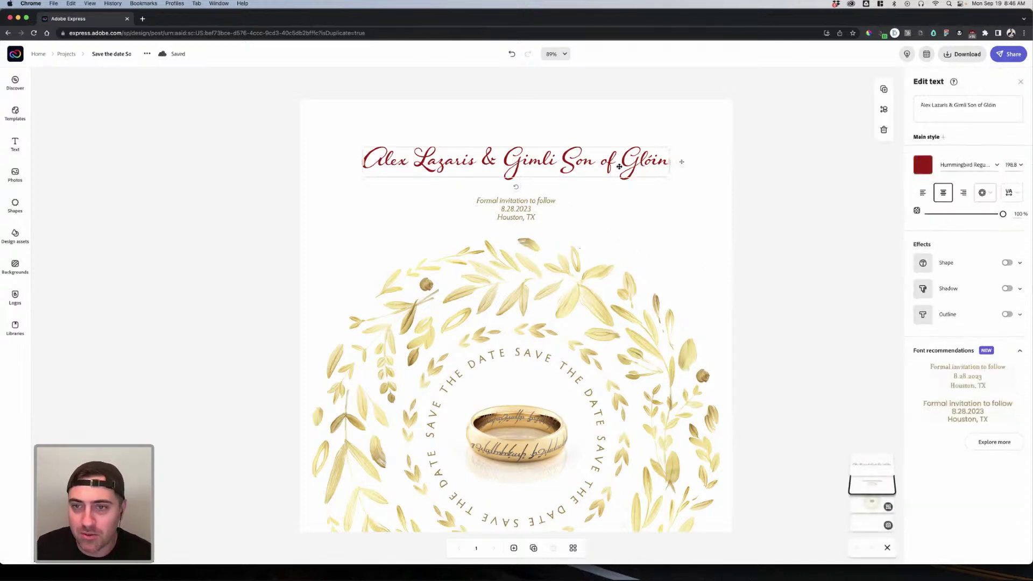
pyautogui.click(538, 219)
pyautogui.moveTo(558, 223); pyautogui.dragTo(570, 227)
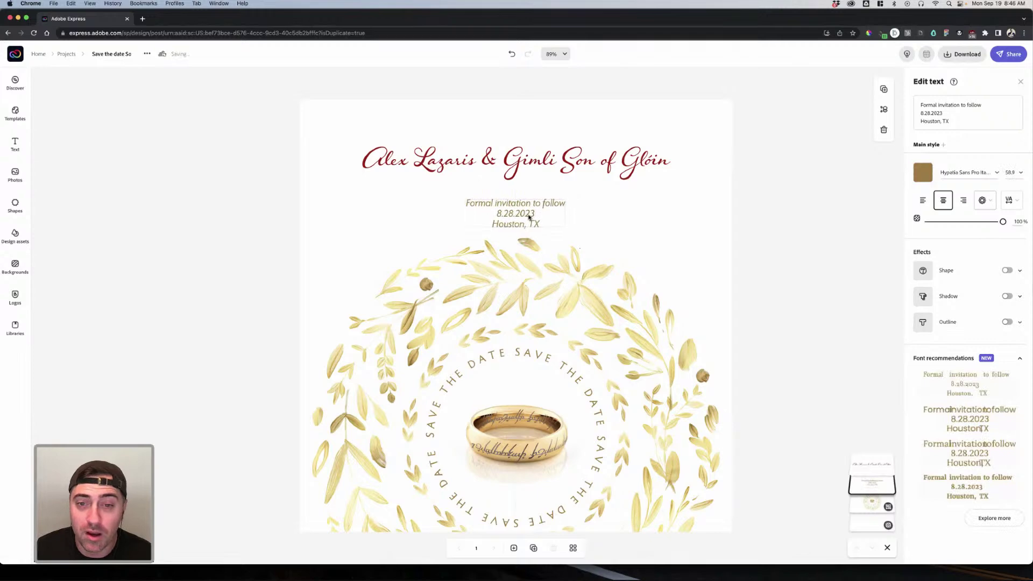
pyautogui.moveTo(533, 217); pyautogui.dragTo(532, 211)
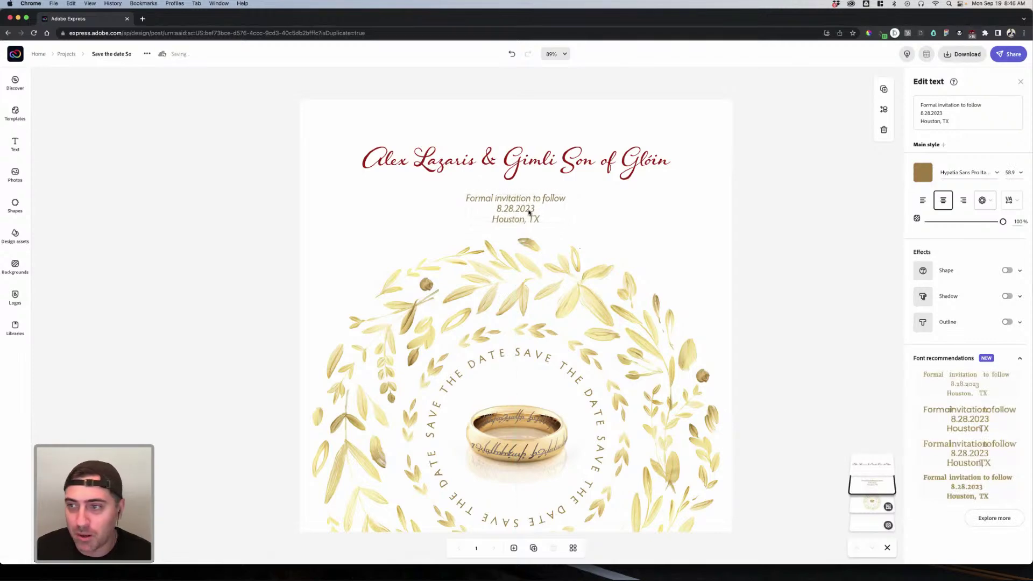
pyautogui.click(781, 224)
pyautogui.click(540, 283)
pyautogui.click(769, 316)
pyautogui.click(645, 250)
pyautogui.click(753, 179)
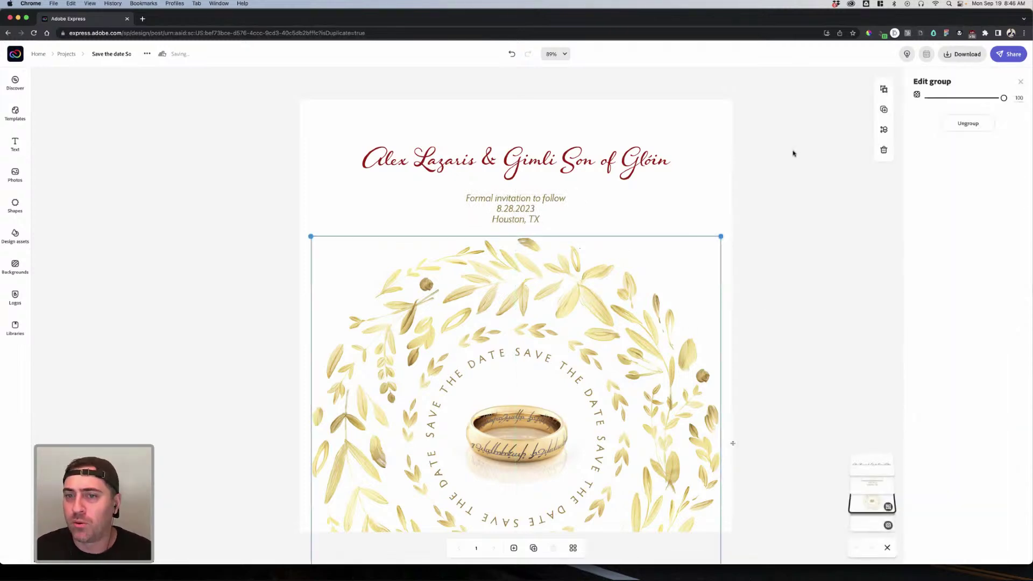
pyautogui.click(657, 245)
pyautogui.click(776, 220)
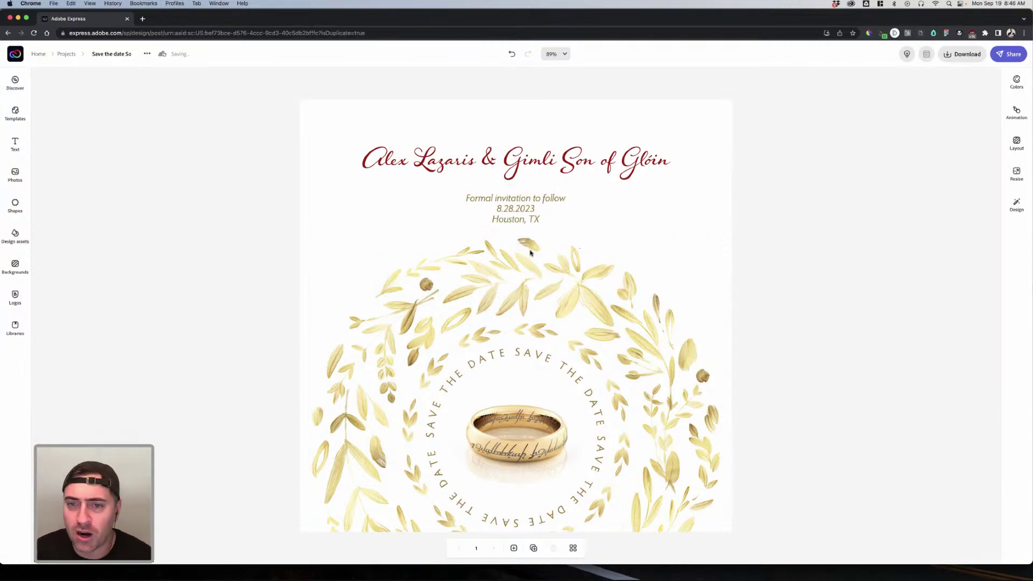
# Step: Apply the Typewriter text animation, then show download options with MP4 Video (720p) selected
pyautogui.click(1016, 113)
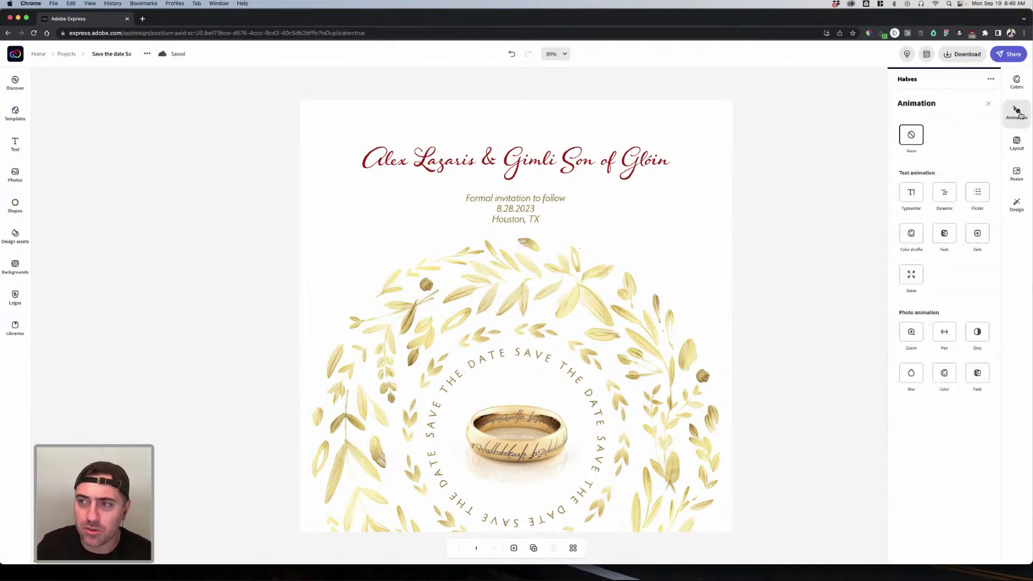
pyautogui.click(912, 194)
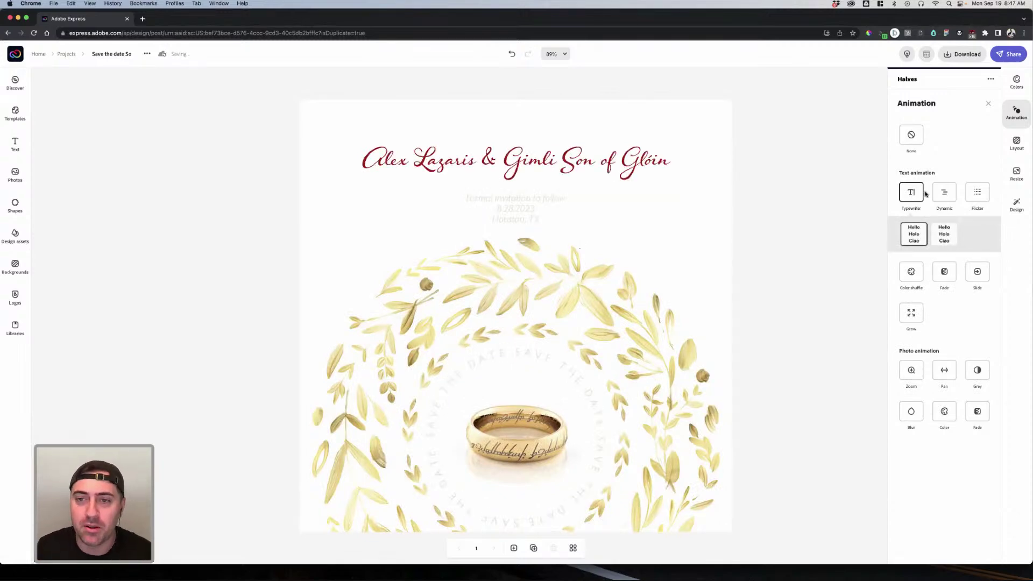
pyautogui.click(963, 54)
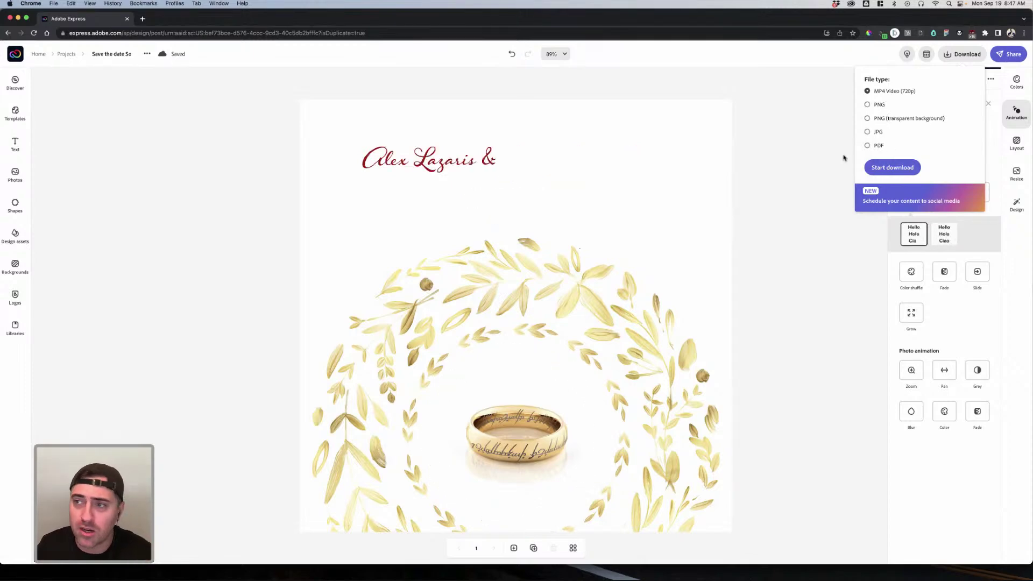
# Step: Open the Share menu, then dismiss it to reveal the full save-the-date design
pyautogui.click(1008, 53)
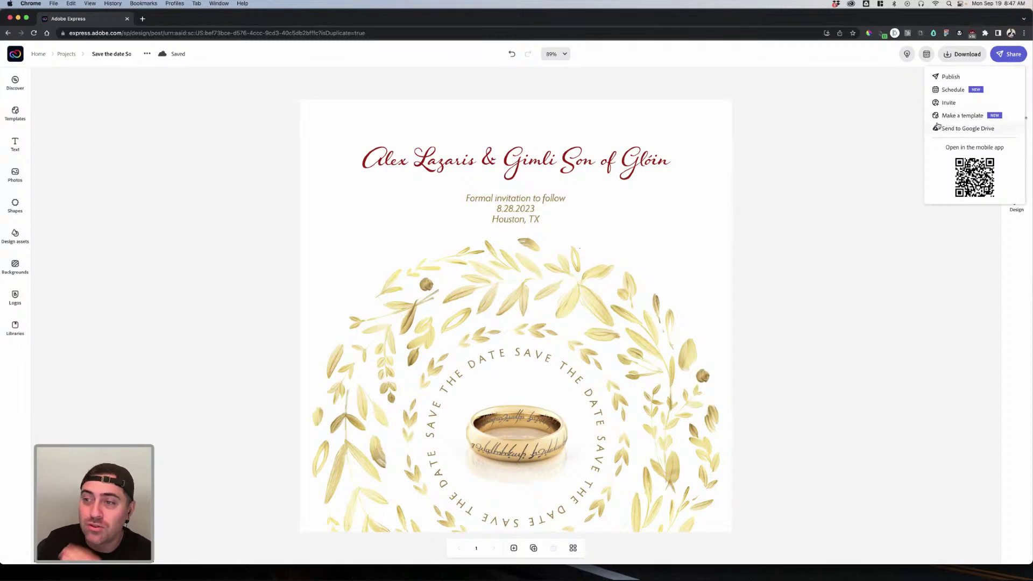
pyautogui.click(876, 133)
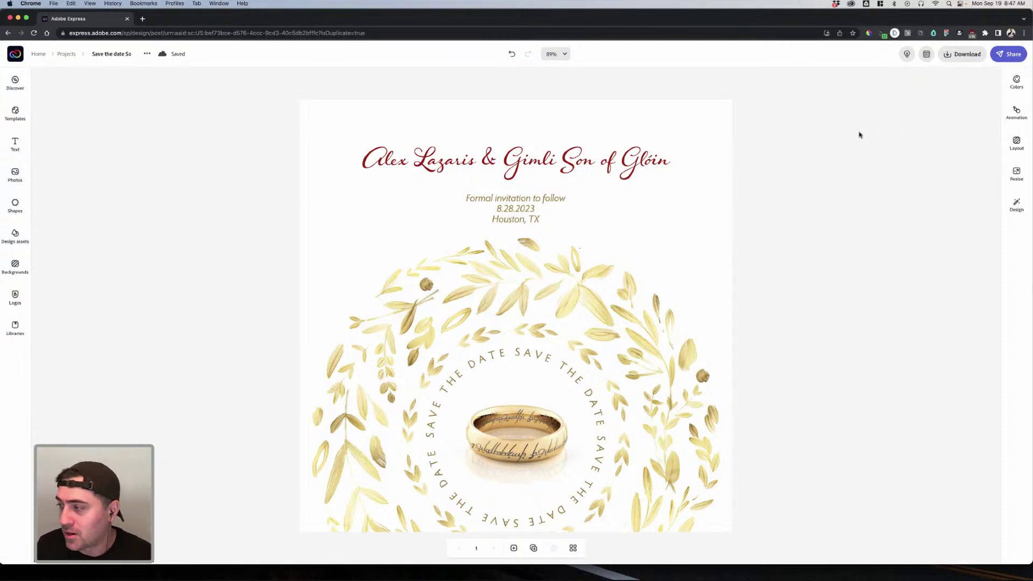
# Step: Preview the Dynamic, Flicker, Typewriter, Color shuffle, Fade, Slide and Grow text animations
pyautogui.click(1016, 112)
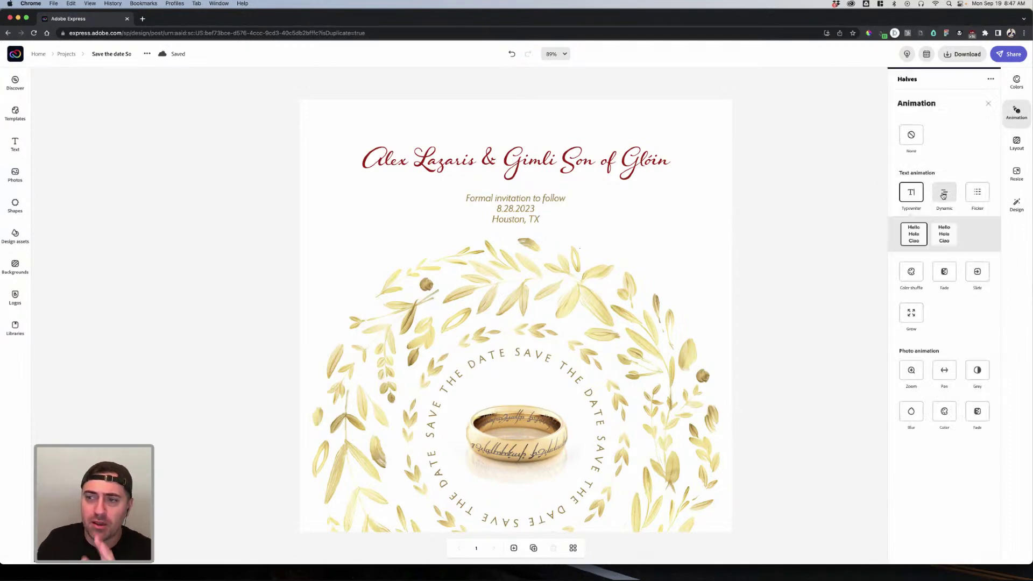
pyautogui.click(943, 195)
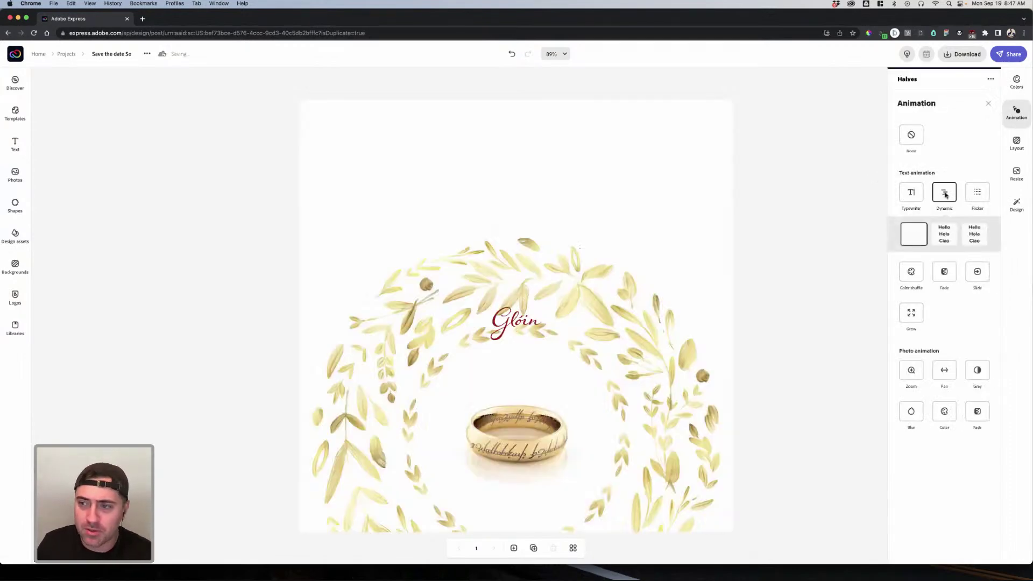
pyautogui.click(977, 195)
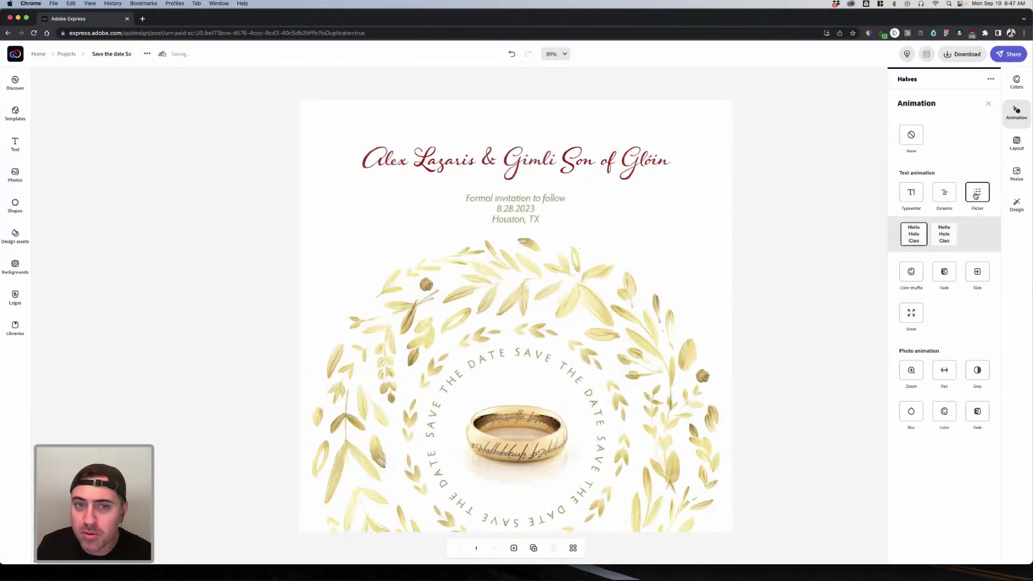
pyautogui.click(918, 196)
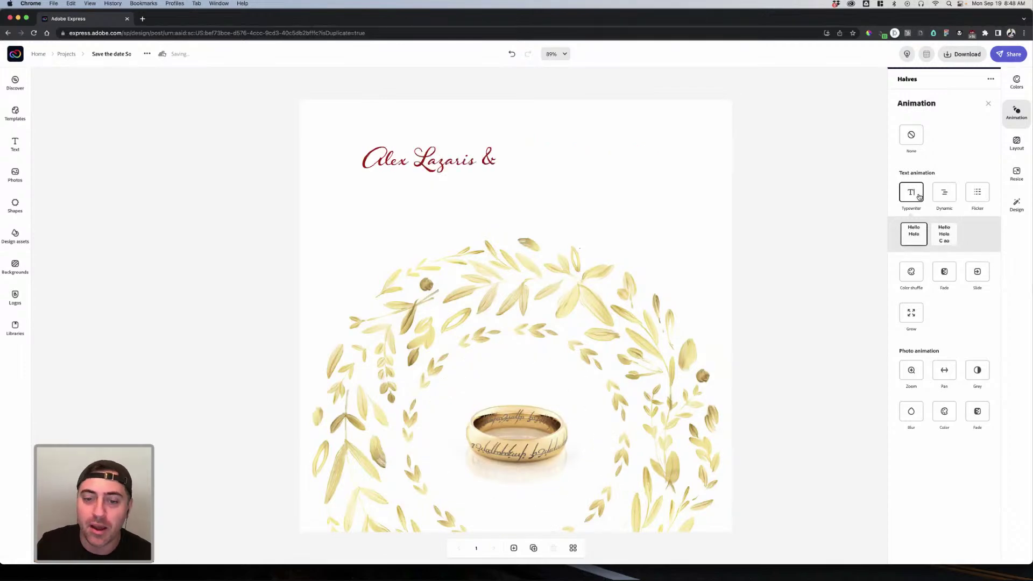
pyautogui.click(913, 273)
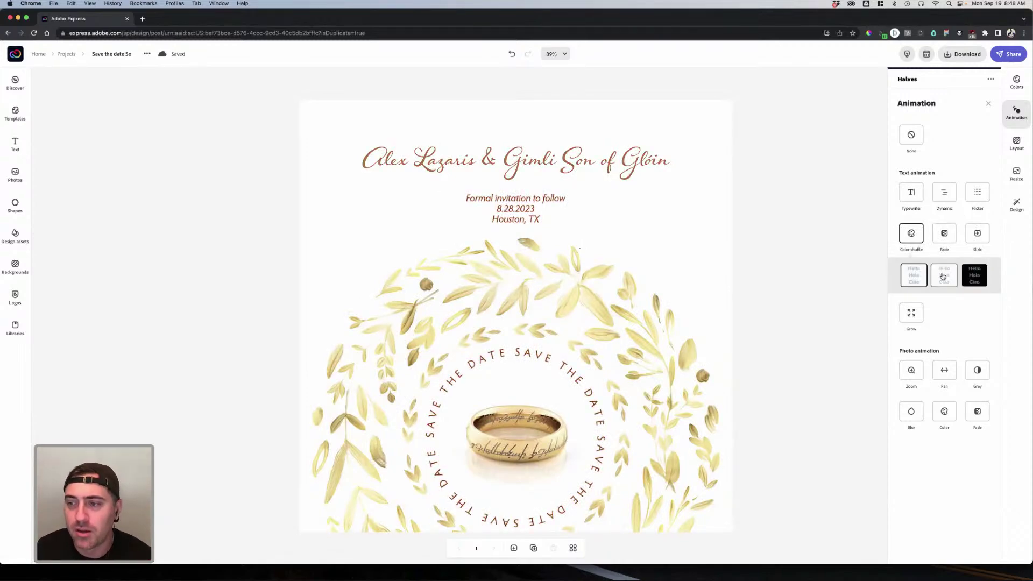
pyautogui.click(945, 234)
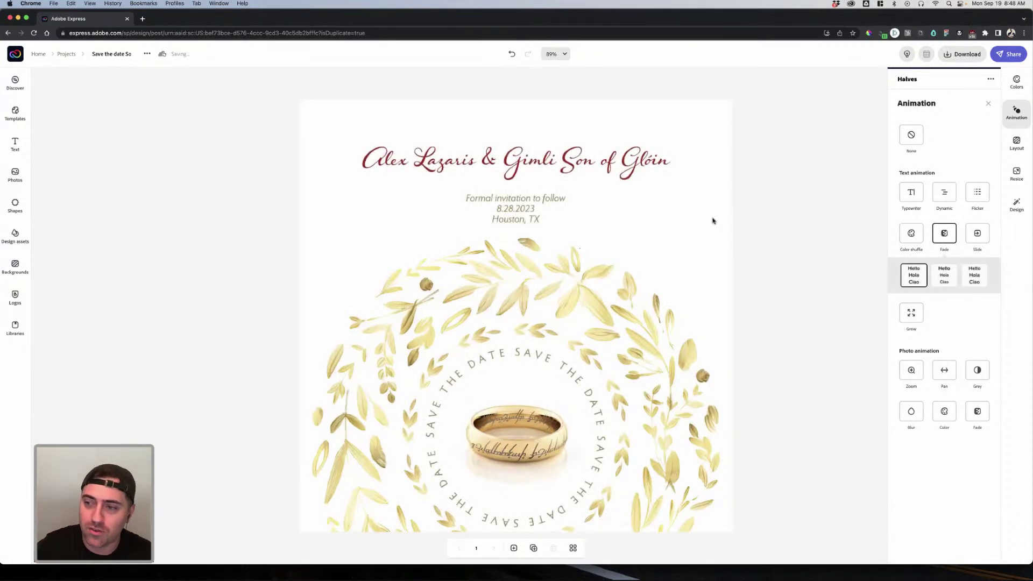
pyautogui.click(967, 234)
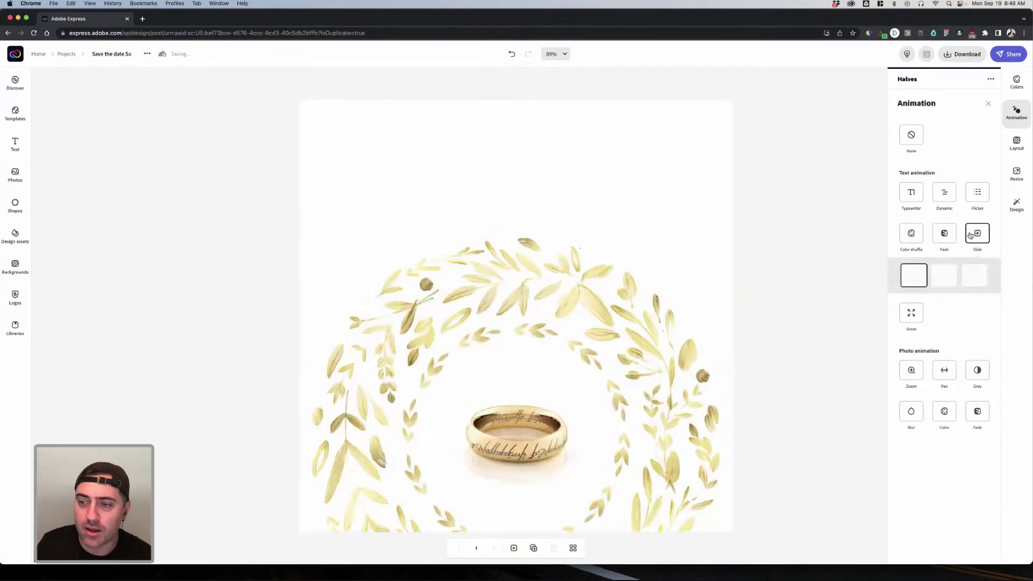
pyautogui.click(912, 314)
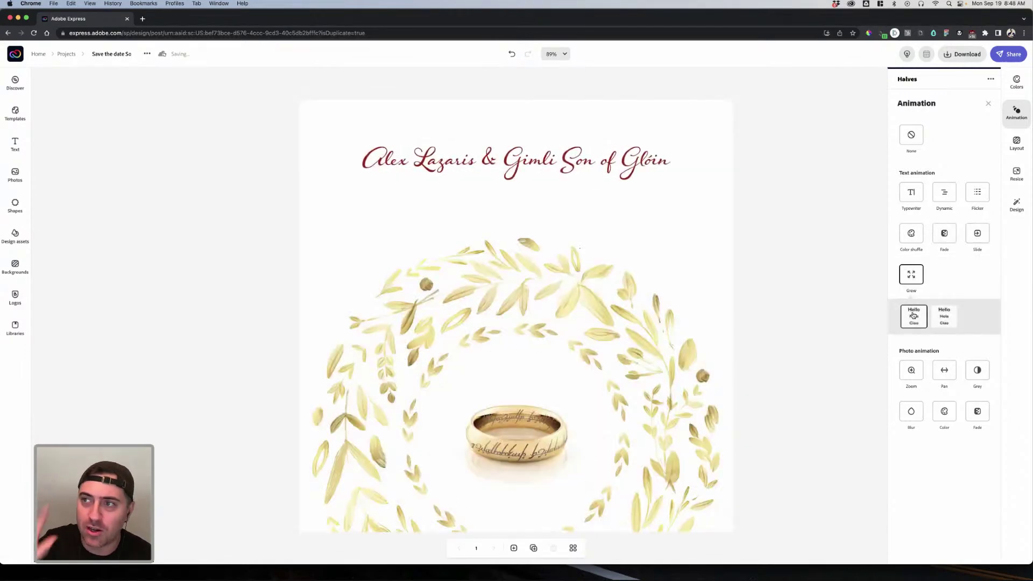
# Step: Compare the Zoom, Pan, Grey, Blur and Color photo animations, settling on Zoom
pyautogui.click(912, 371)
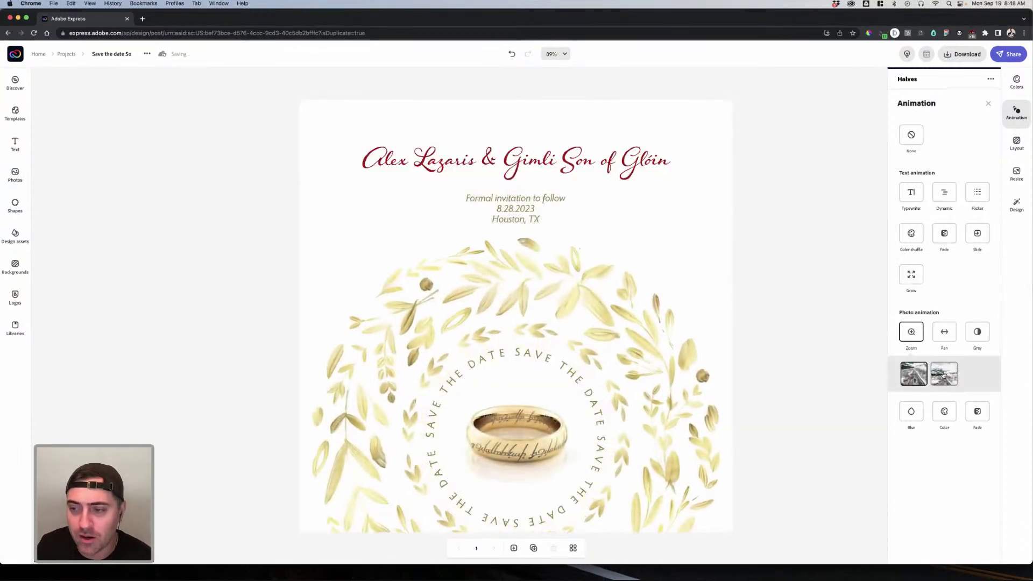
pyautogui.click(943, 374)
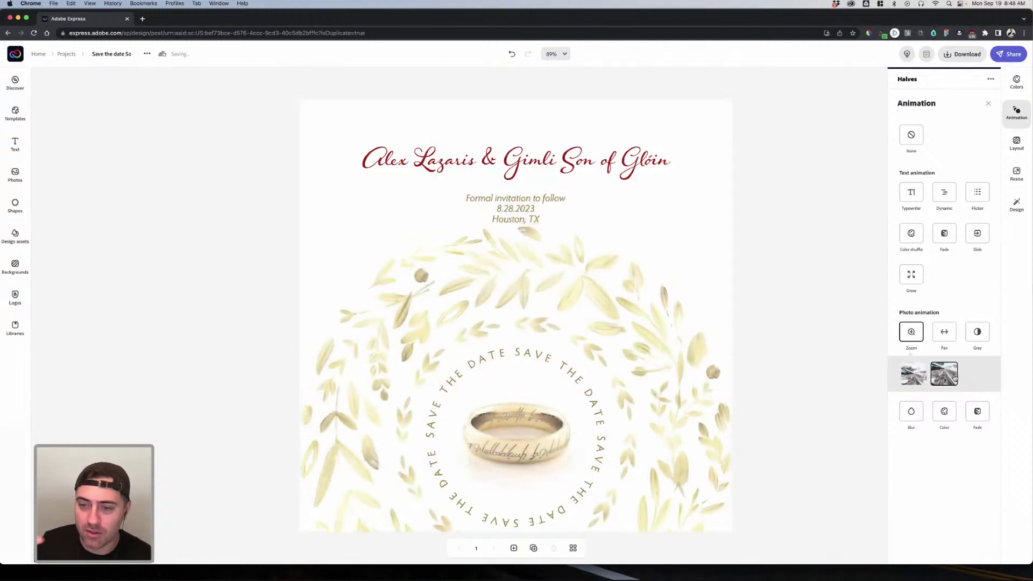
pyautogui.click(943, 338)
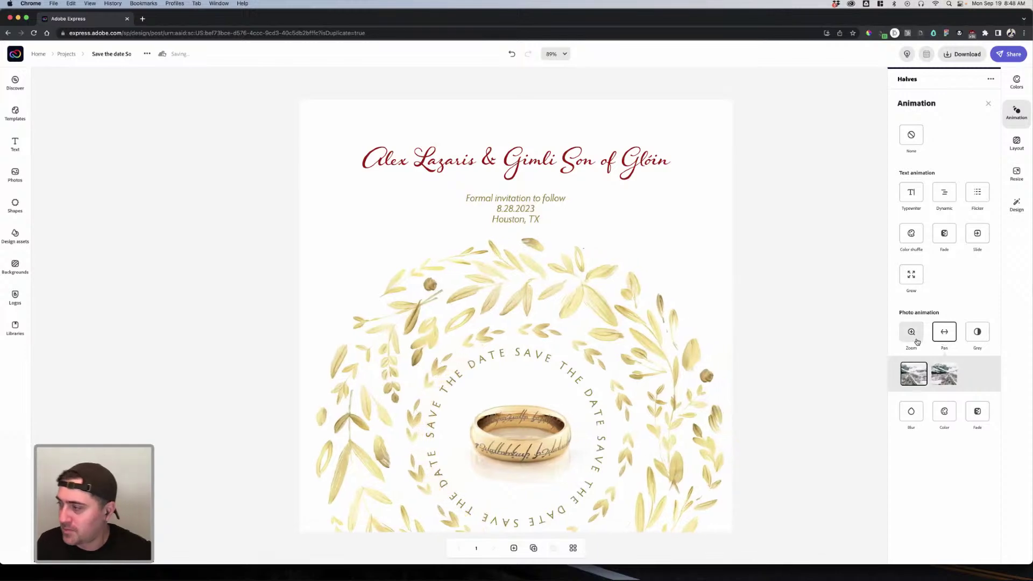
pyautogui.click(979, 332)
pyautogui.click(916, 375)
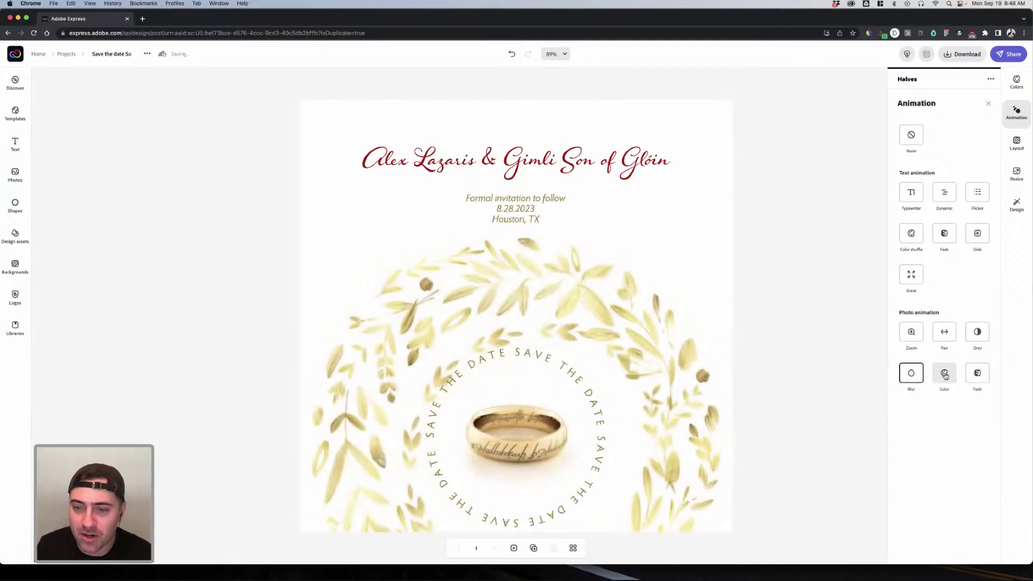
pyautogui.click(945, 374)
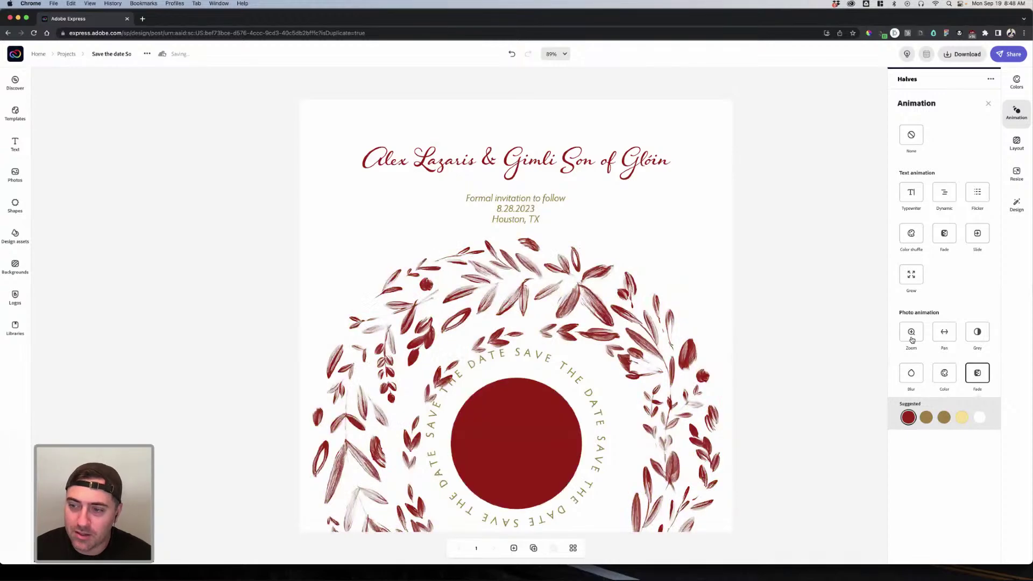
pyautogui.click(911, 331)
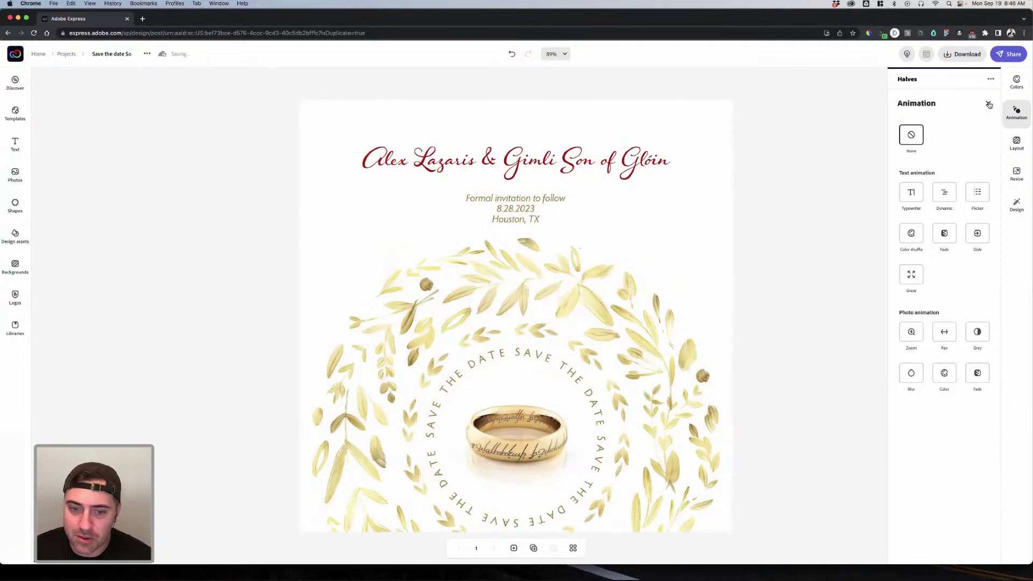
pyautogui.click(988, 103)
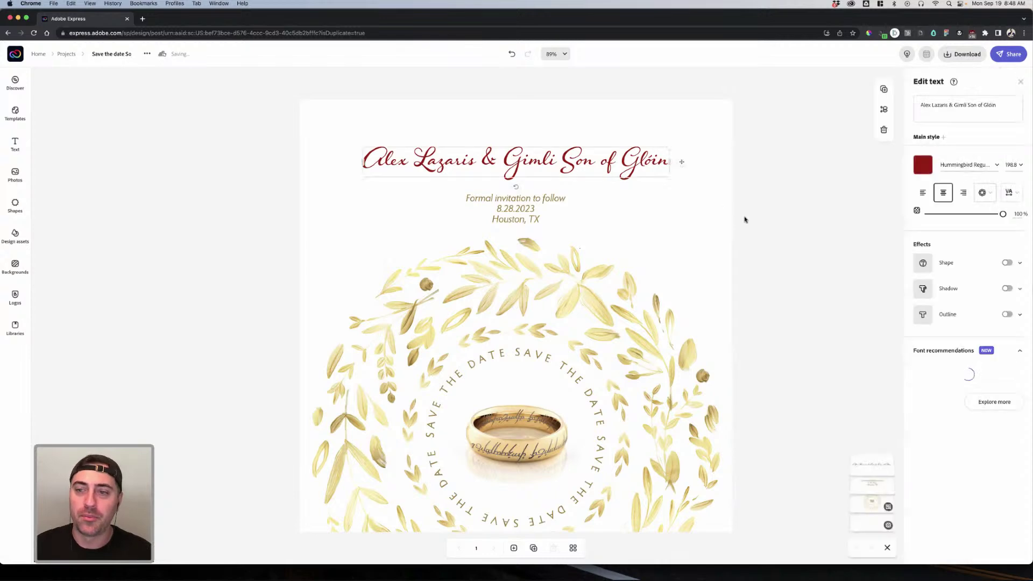
# Step: Select the page background and browse the resize options without changing the page size
pyautogui.click(696, 249)
pyautogui.click(717, 210)
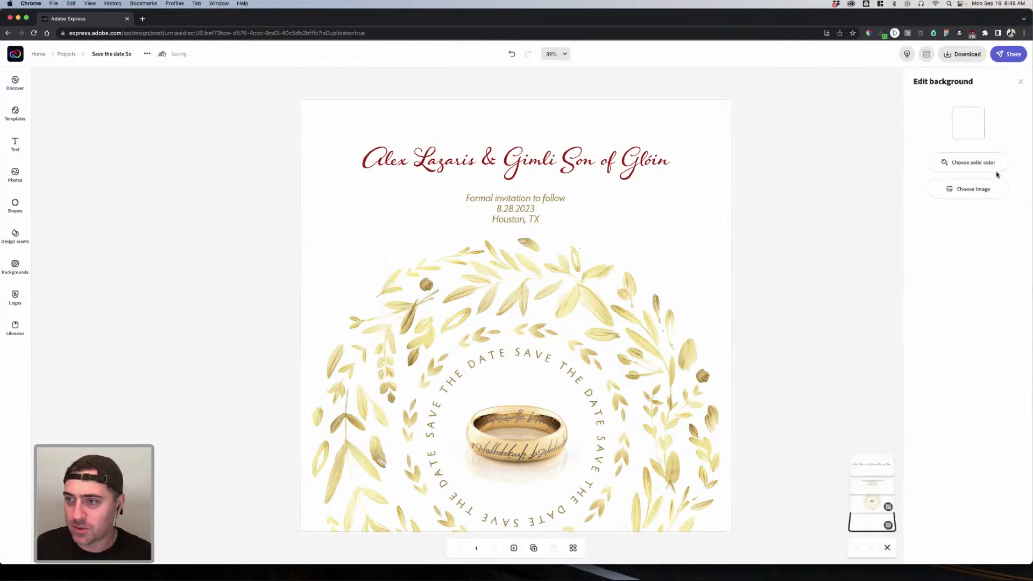
pyautogui.click(772, 146)
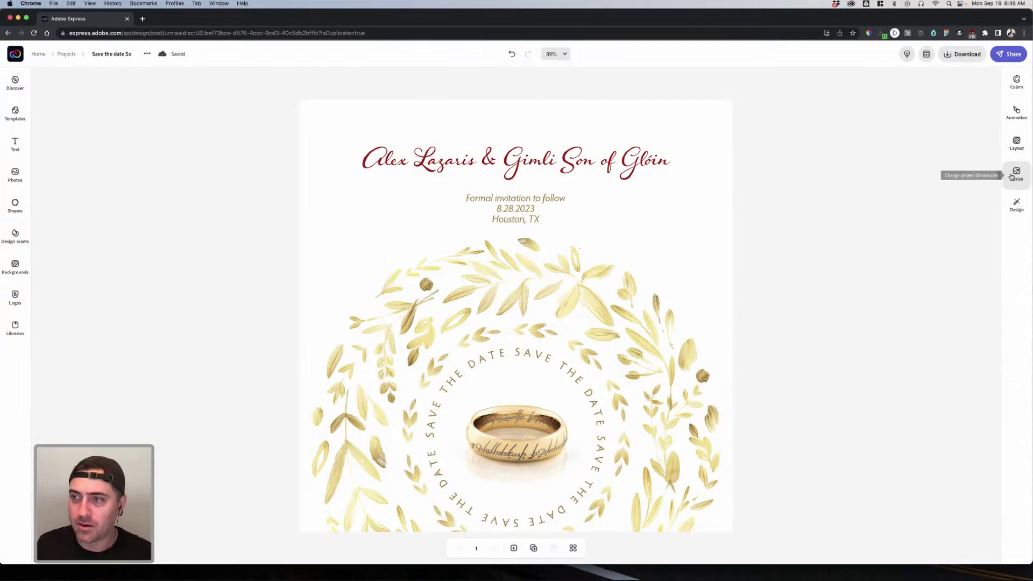
pyautogui.click(1016, 173)
pyautogui.scroll(-7, 913, 298)
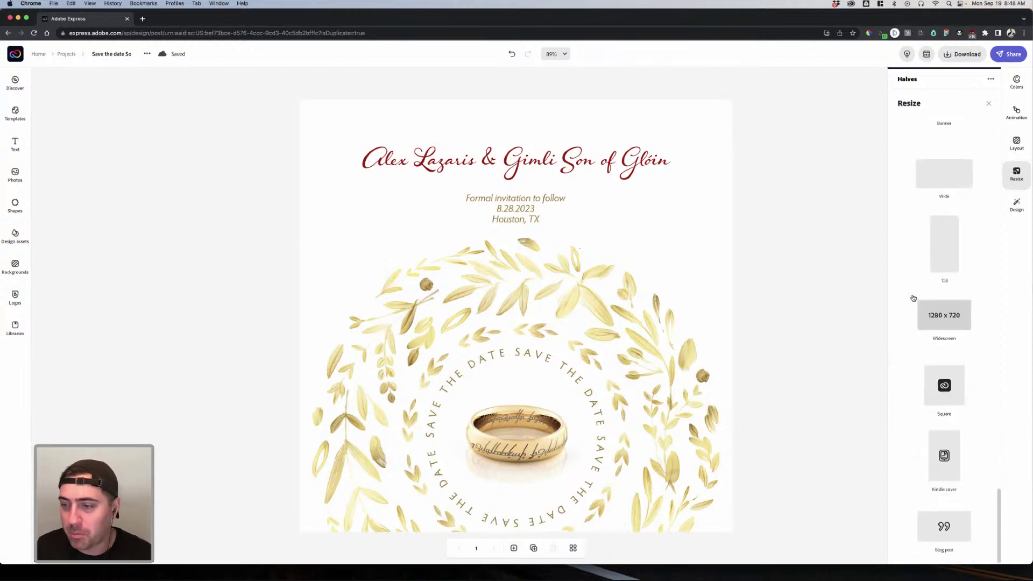
pyautogui.scroll(7, 911, 298)
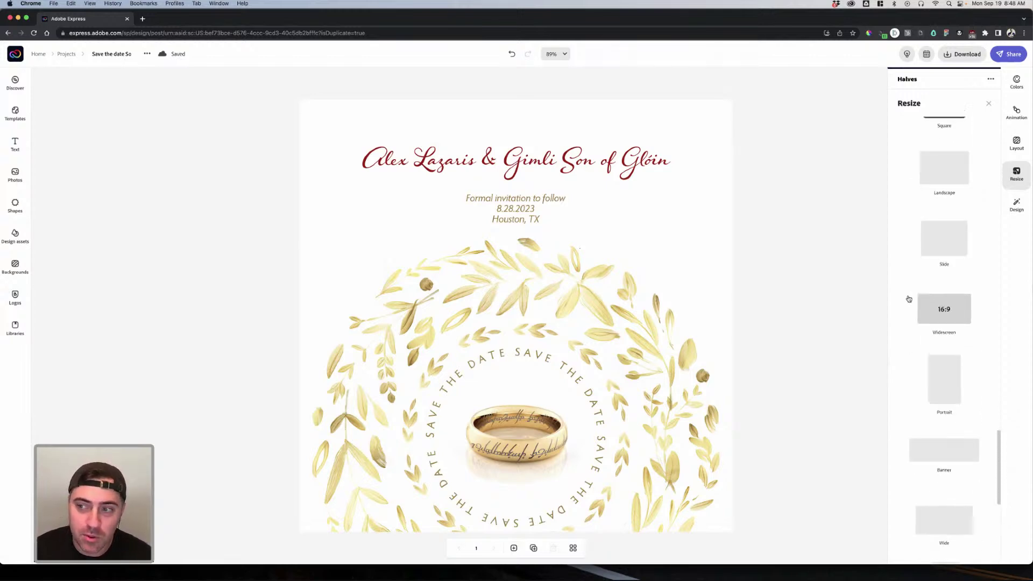
pyautogui.scroll(2, 909, 297)
pyautogui.click(740, 281)
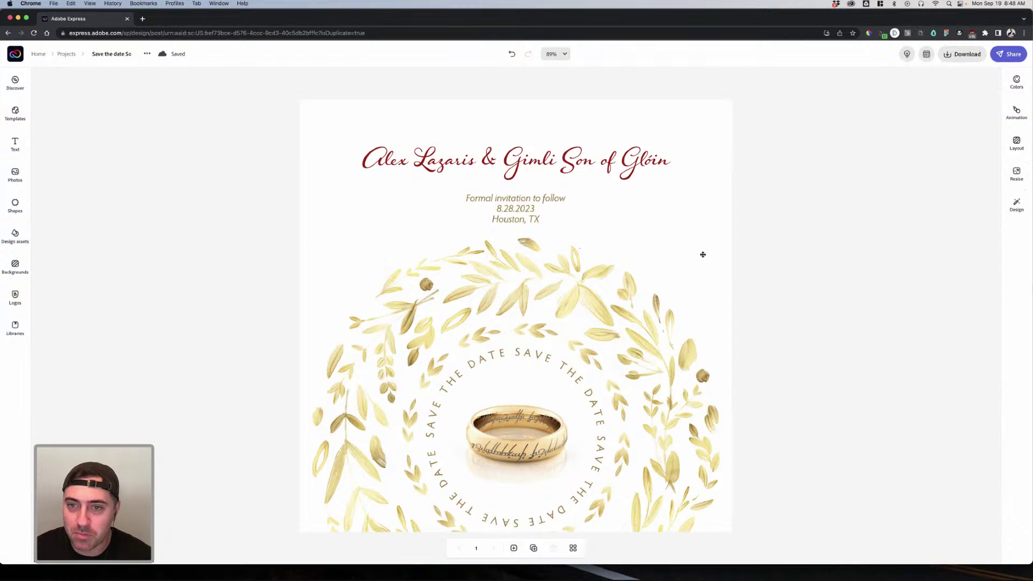
# Step: Set the page background to pale cream #FDF1CD, starting from the light yellow swatch
pyautogui.click(703, 254)
pyautogui.click(716, 181)
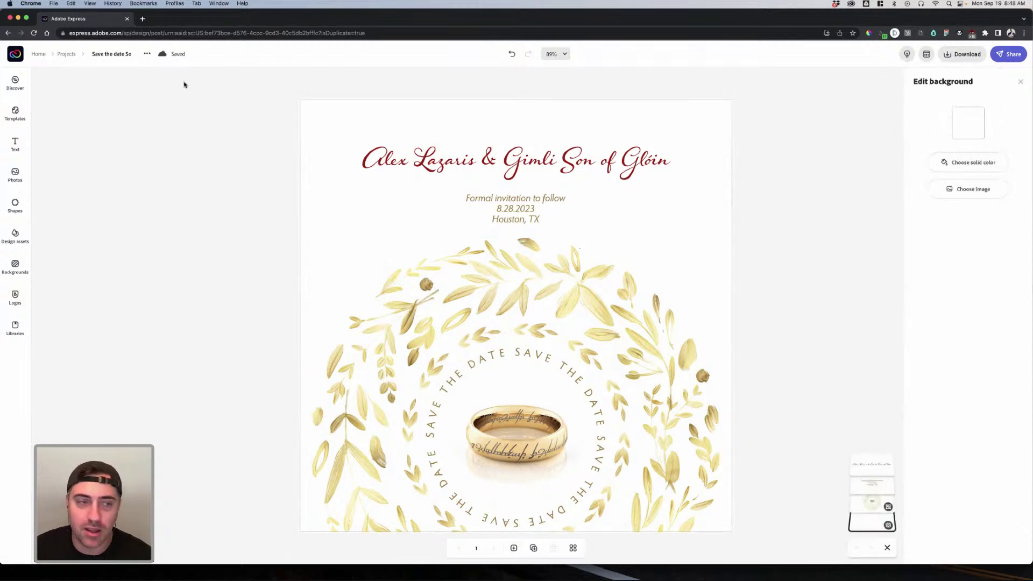
pyautogui.click(967, 122)
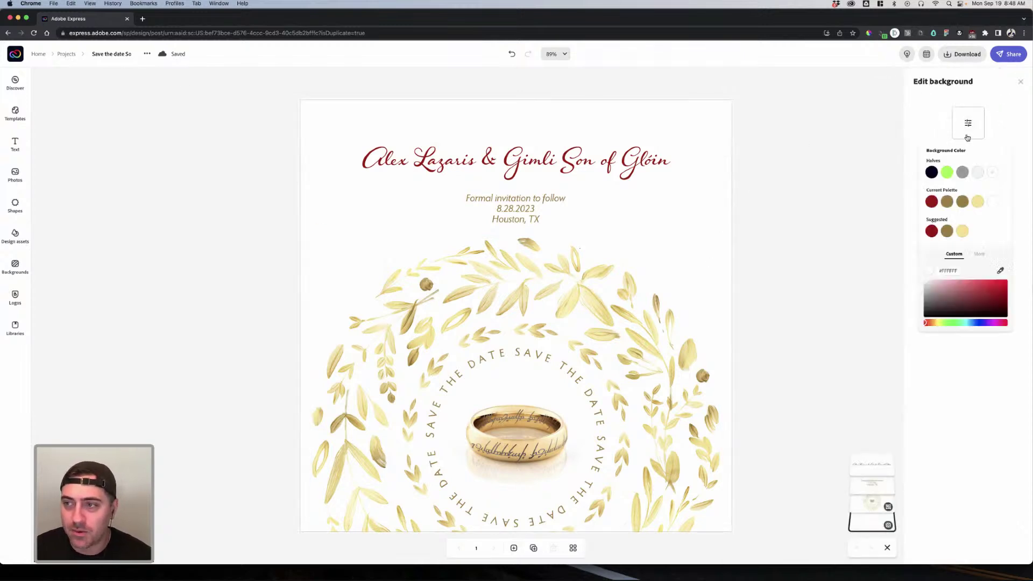
pyautogui.click(962, 232)
pyautogui.moveTo(962, 285); pyautogui.dragTo(936, 282)
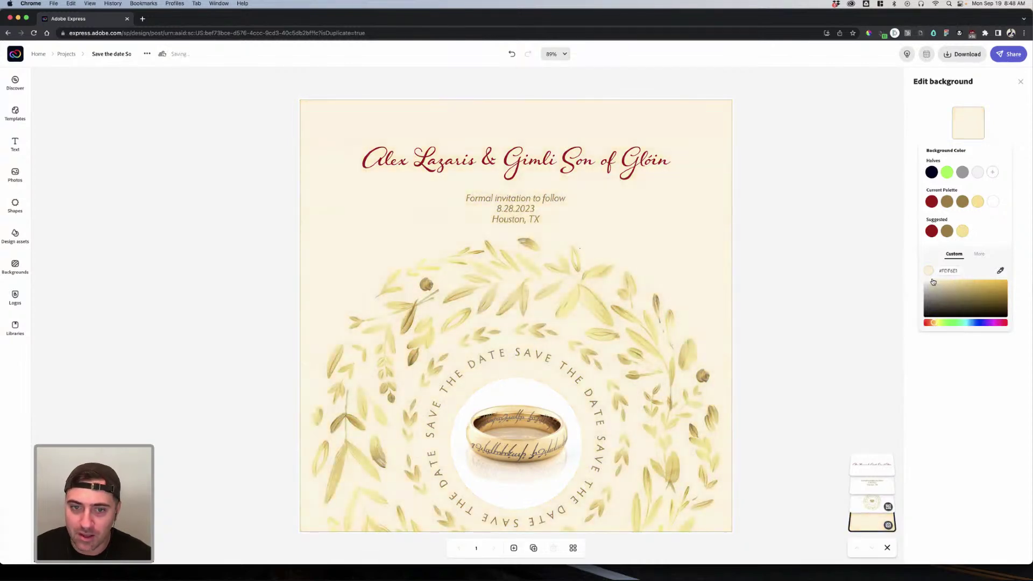
pyautogui.click(830, 264)
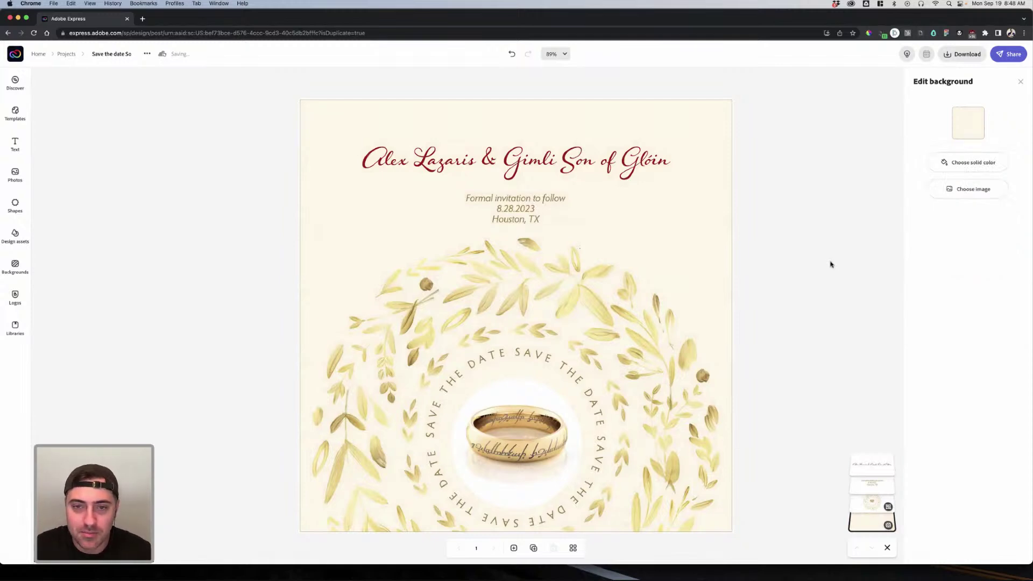
pyautogui.click(526, 392)
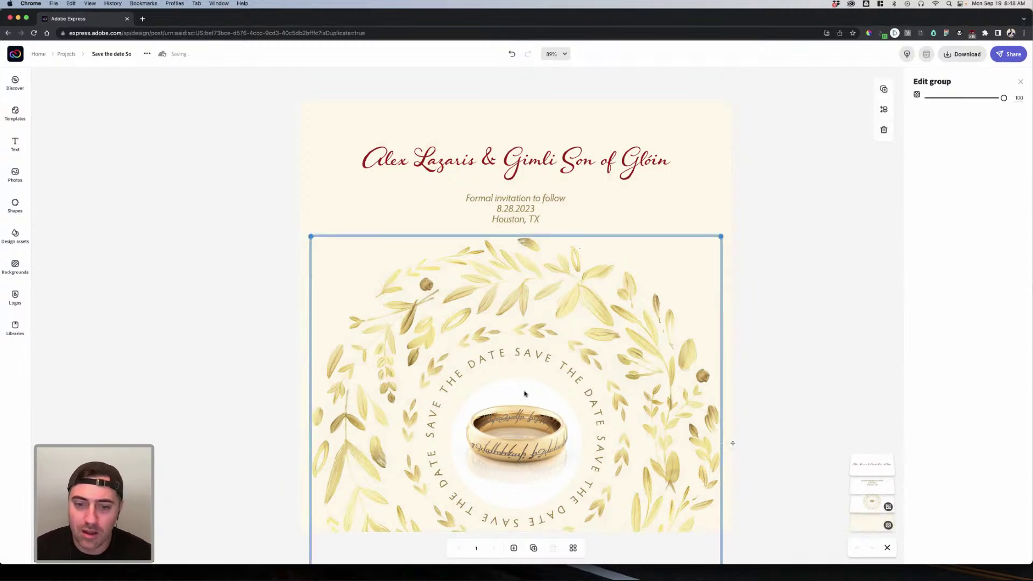
# Step: Enable filters on the ring photo and try grayscale, darken, lighten, matte, colorize and multiply
pyautogui.click(524, 392)
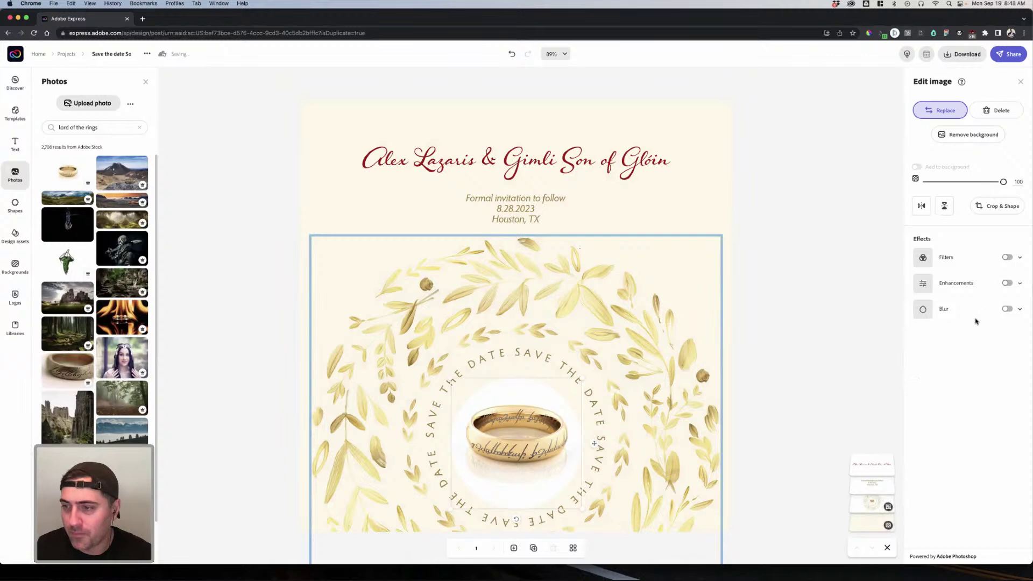
pyautogui.click(924, 258)
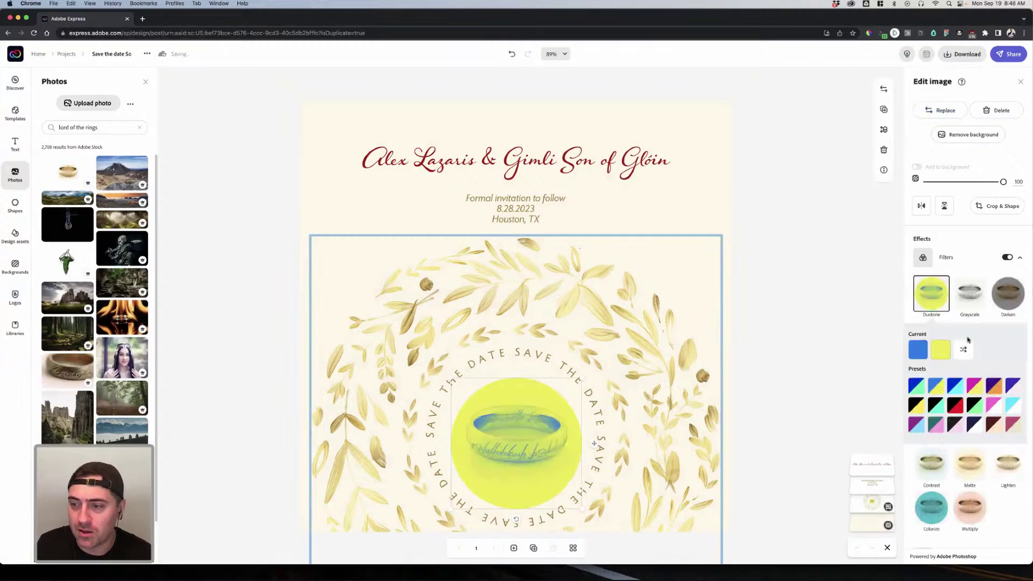
pyautogui.click(963, 299)
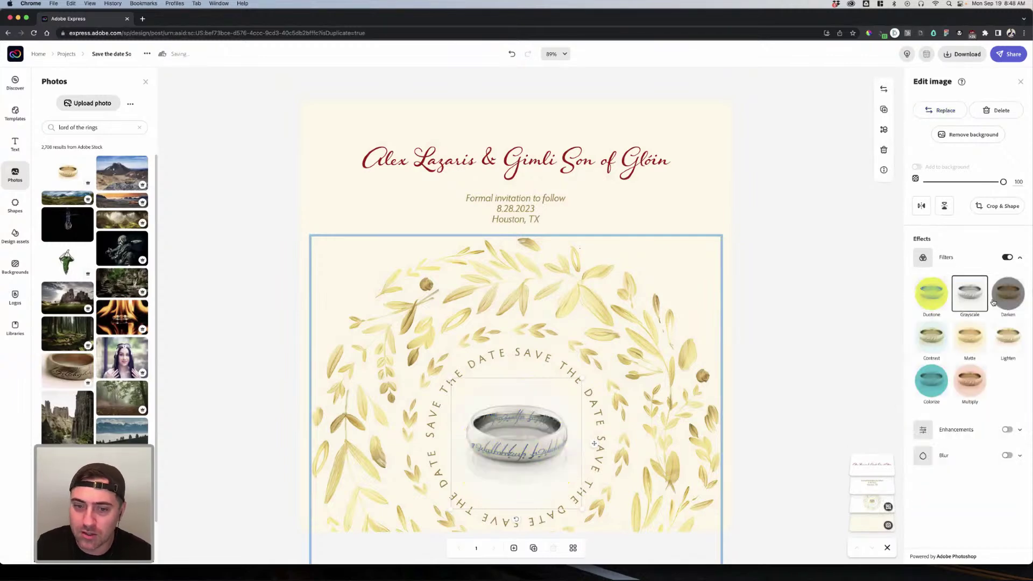
pyautogui.click(1008, 301)
pyautogui.click(1011, 336)
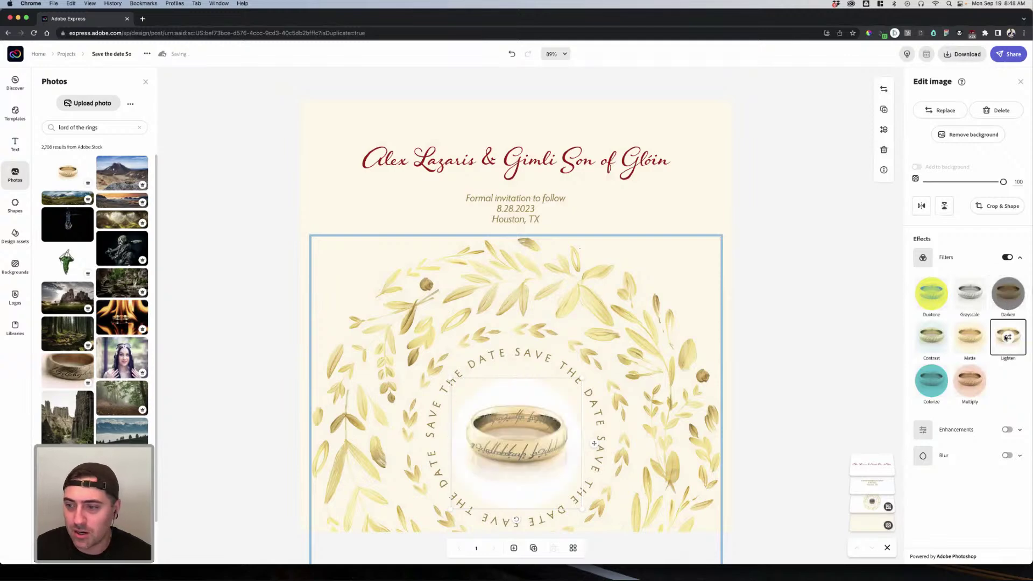
pyautogui.click(971, 343)
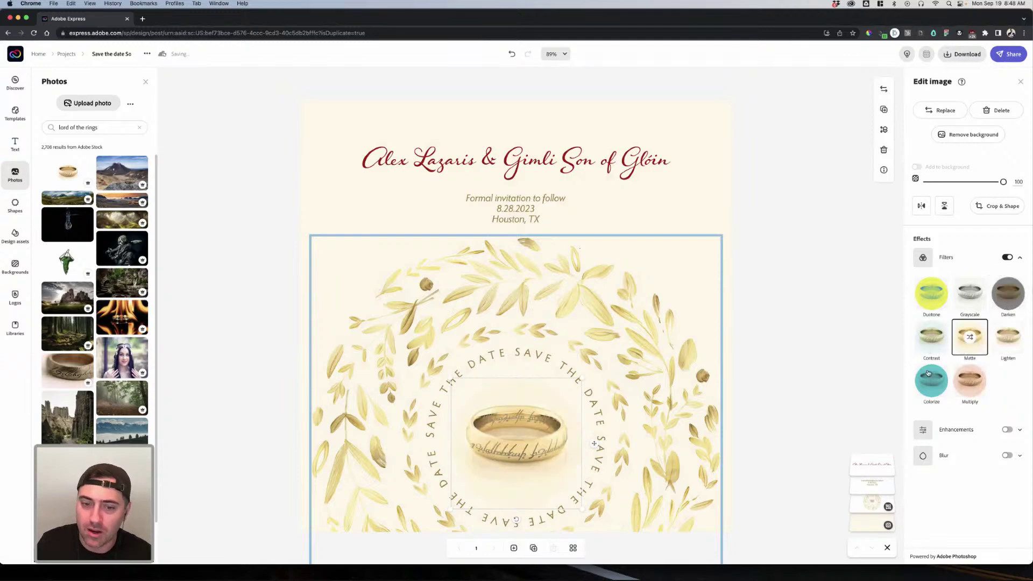
pyautogui.click(942, 384)
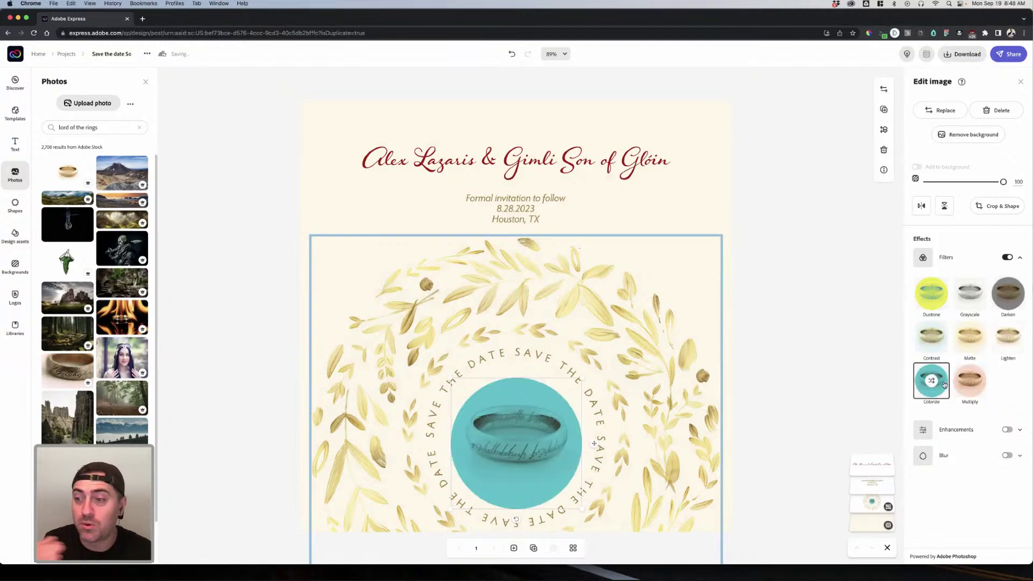
pyautogui.click(956, 383)
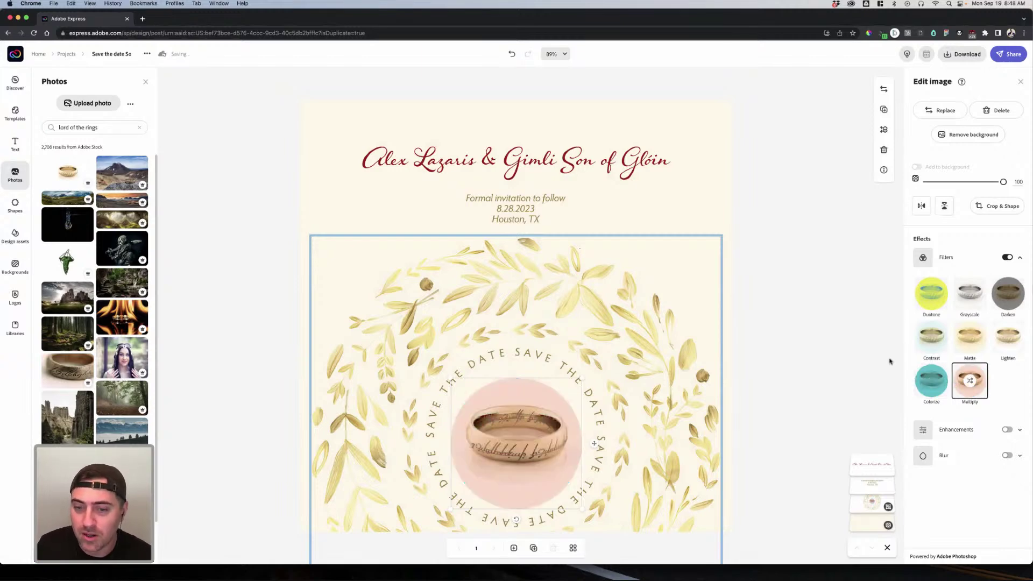
# Step: Apply the dark red and cream Duotone filter to the ring photo
pyautogui.click(931, 291)
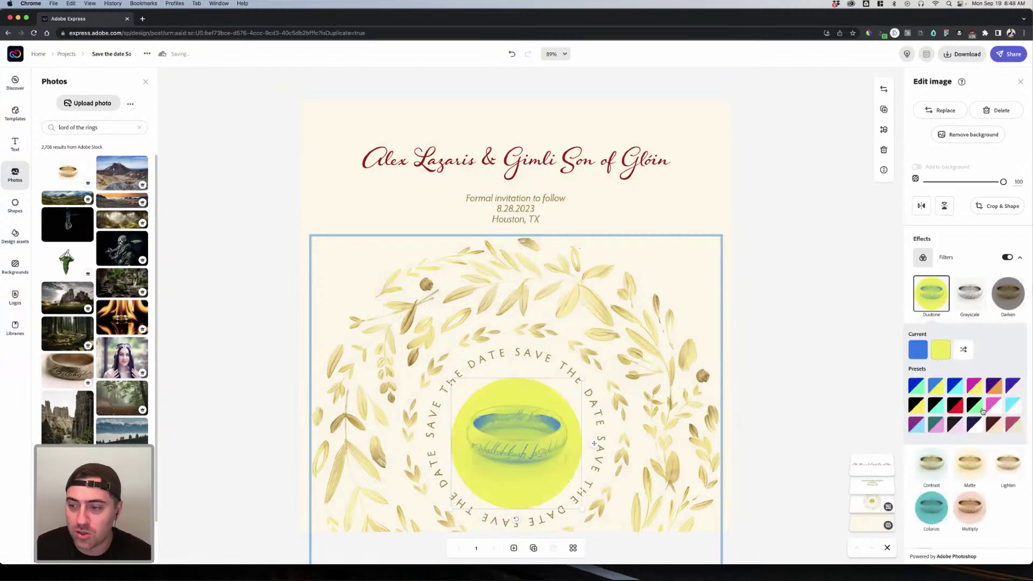
pyautogui.click(995, 426)
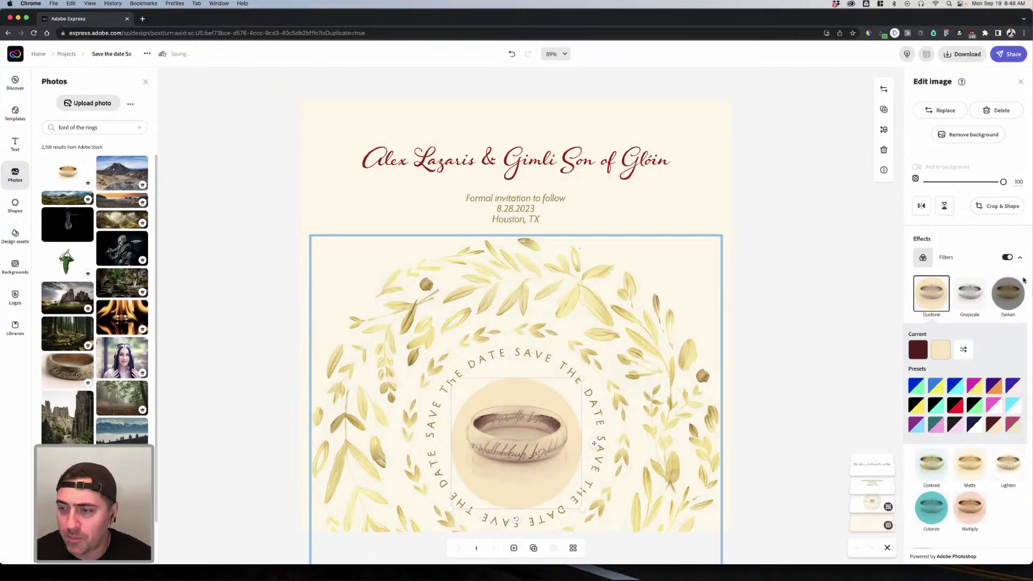
pyautogui.click(818, 357)
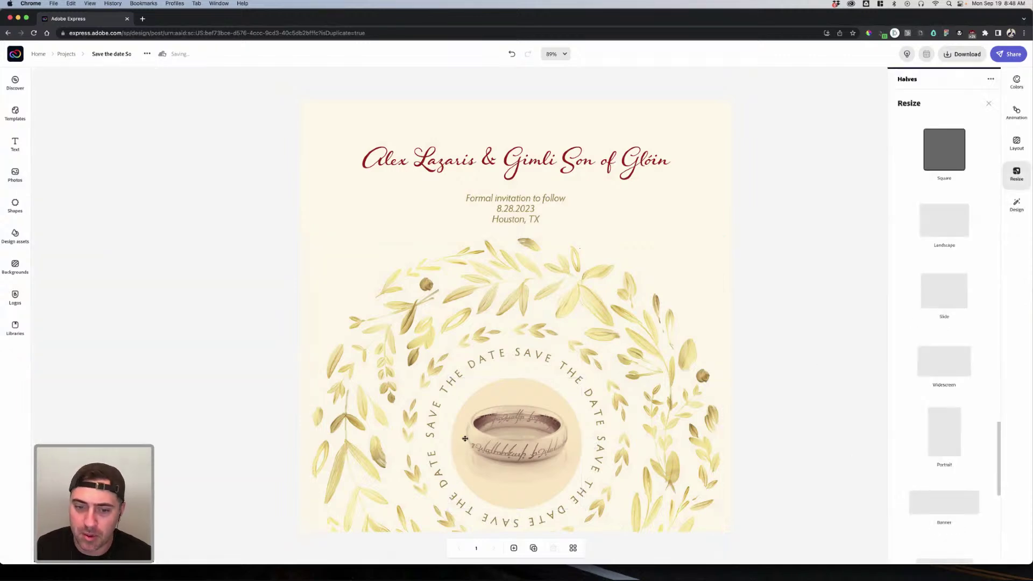
pyautogui.click(465, 438)
pyautogui.click(520, 439)
pyautogui.click(520, 438)
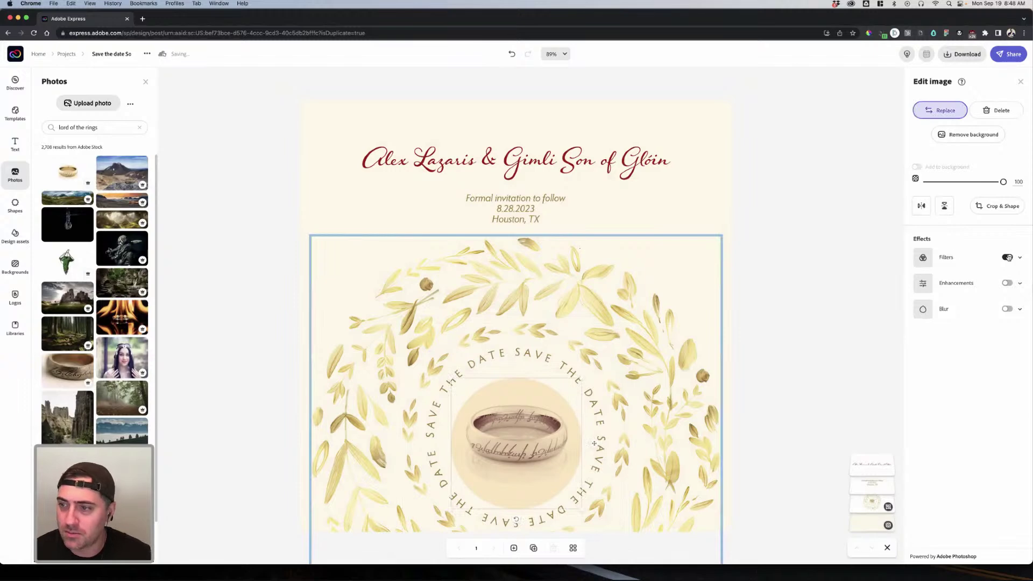
# Step: Enable enhancements on the ring photo with contrast 31 and saturation 13
pyautogui.click(1007, 283)
pyautogui.click(993, 313)
pyautogui.moveTo(975, 316); pyautogui.dragTo(962, 338)
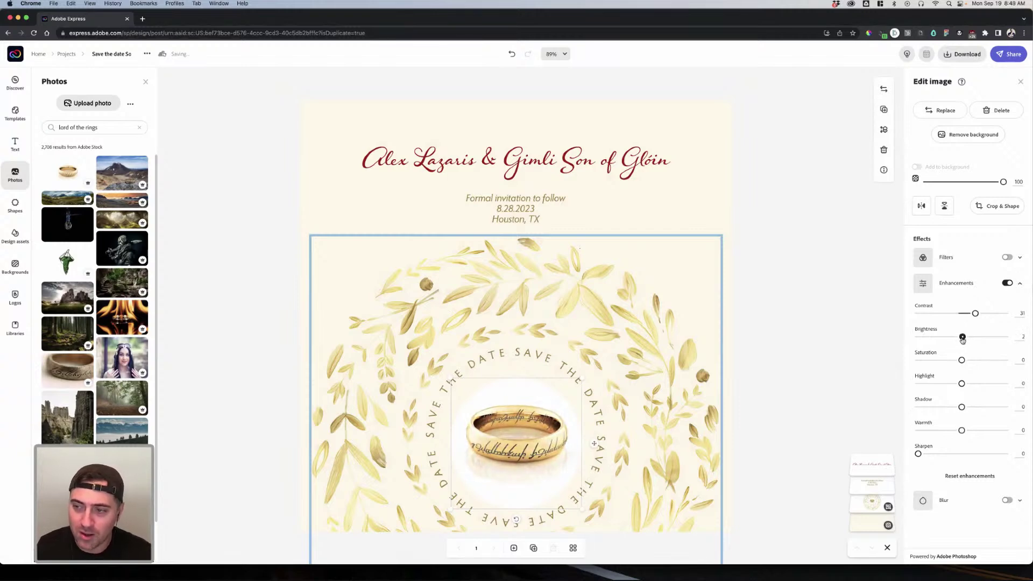
pyautogui.moveTo(962, 360)
pyautogui.mouseDown()
pyautogui.moveTo(977, 361)
pyautogui.moveTo(967, 361)
pyautogui.mouseUp()
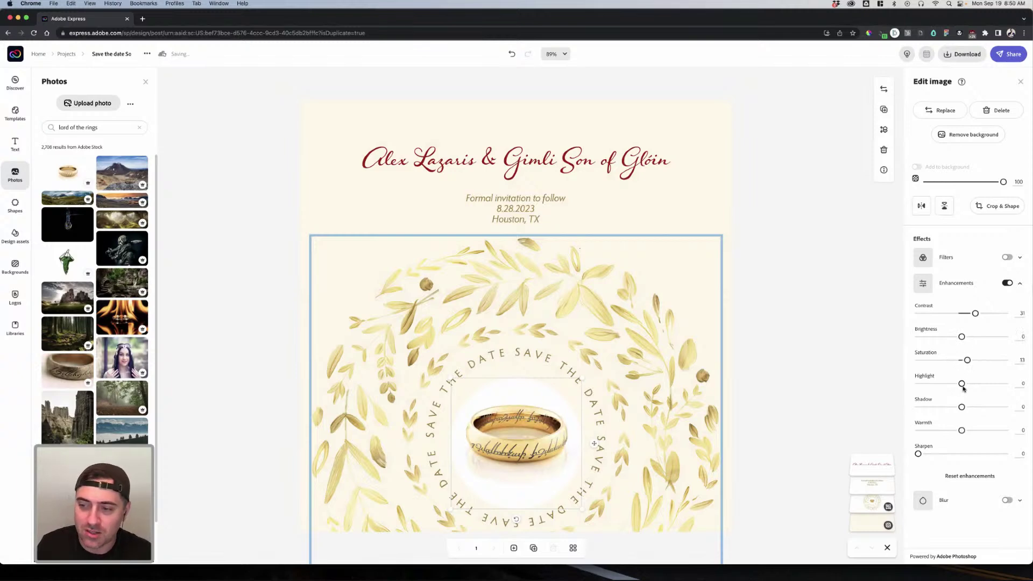
# Step: Test a heavy blur on the ring photo, then switch blur and enhancements off
pyautogui.click(1007, 501)
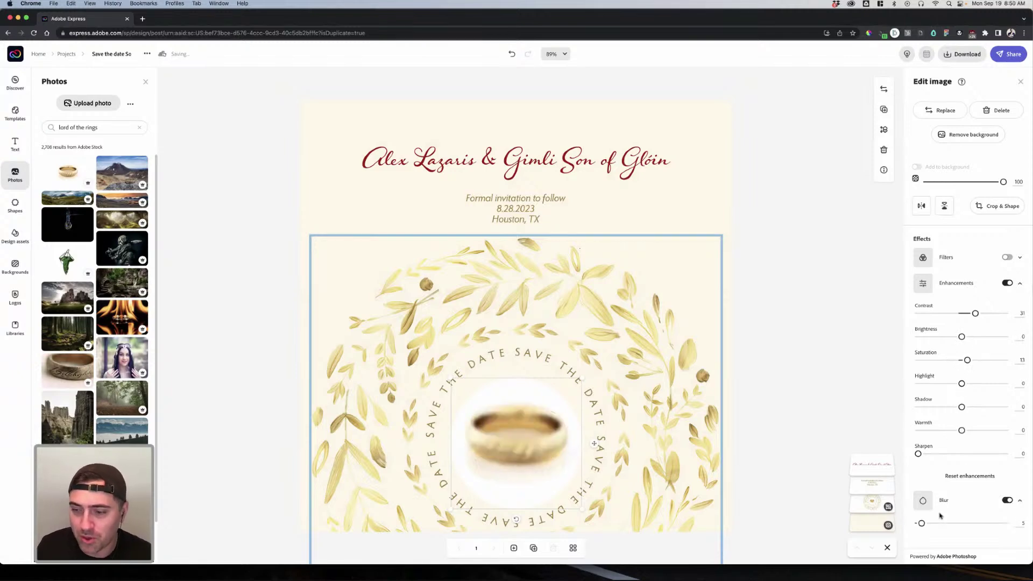
pyautogui.moveTo(924, 525)
pyautogui.mouseDown()
pyautogui.moveTo(948, 524)
pyautogui.moveTo(930, 524)
pyautogui.mouseUp()
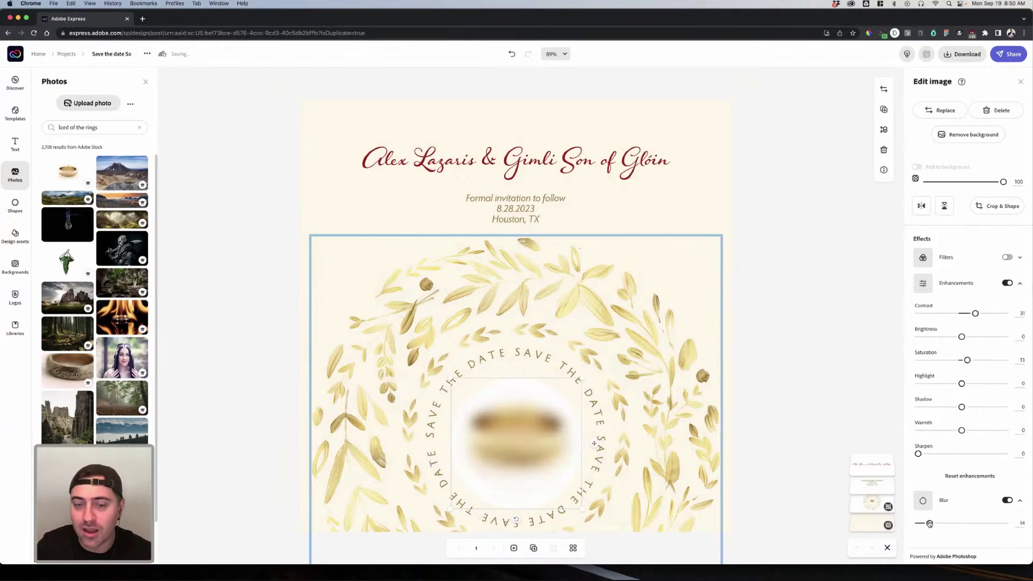
pyautogui.click(1008, 500)
pyautogui.click(1006, 283)
# Step: Change the page background colour from pale cream to white
pyautogui.click(715, 251)
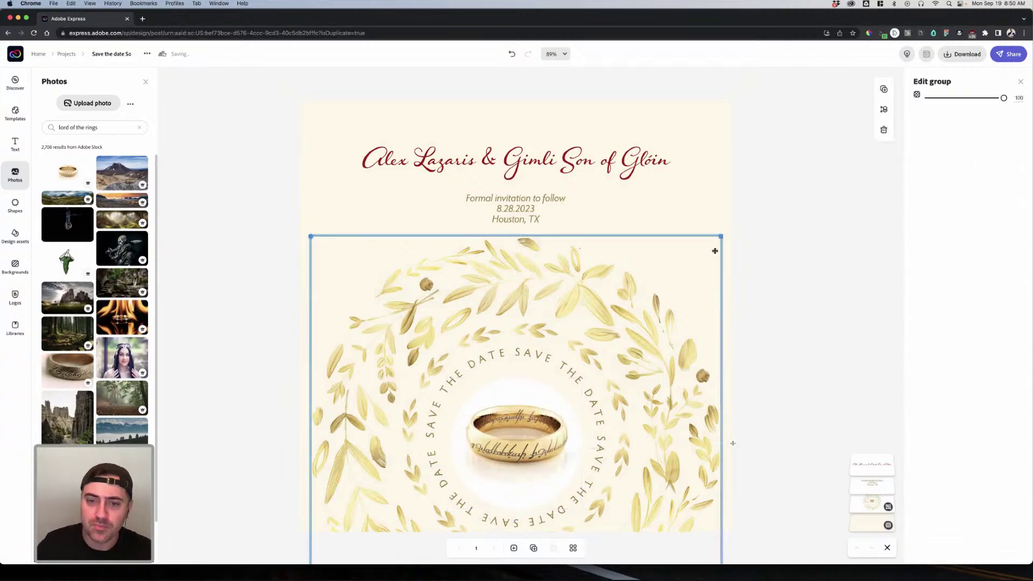
pyautogui.click(701, 178)
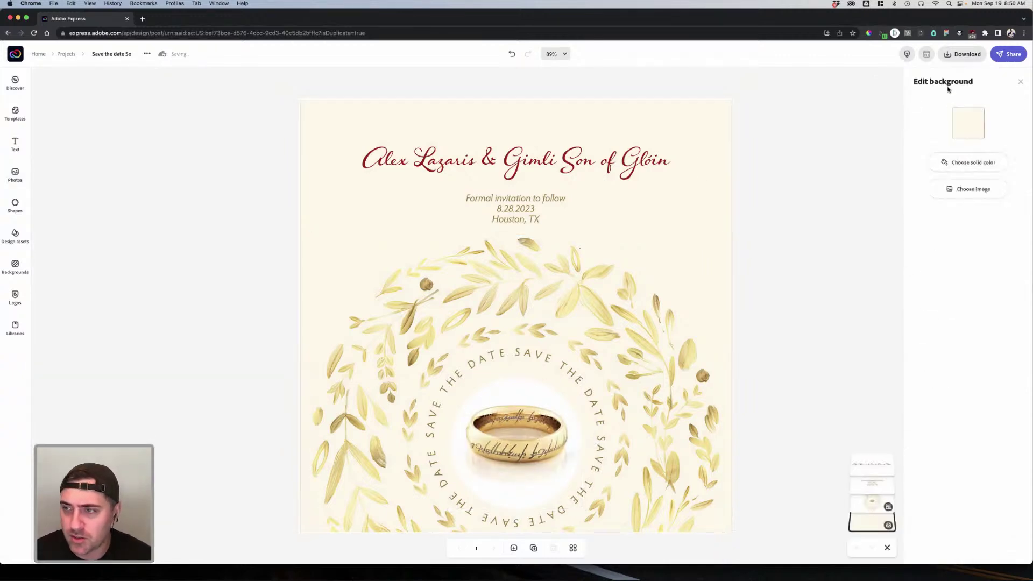
pyautogui.click(964, 132)
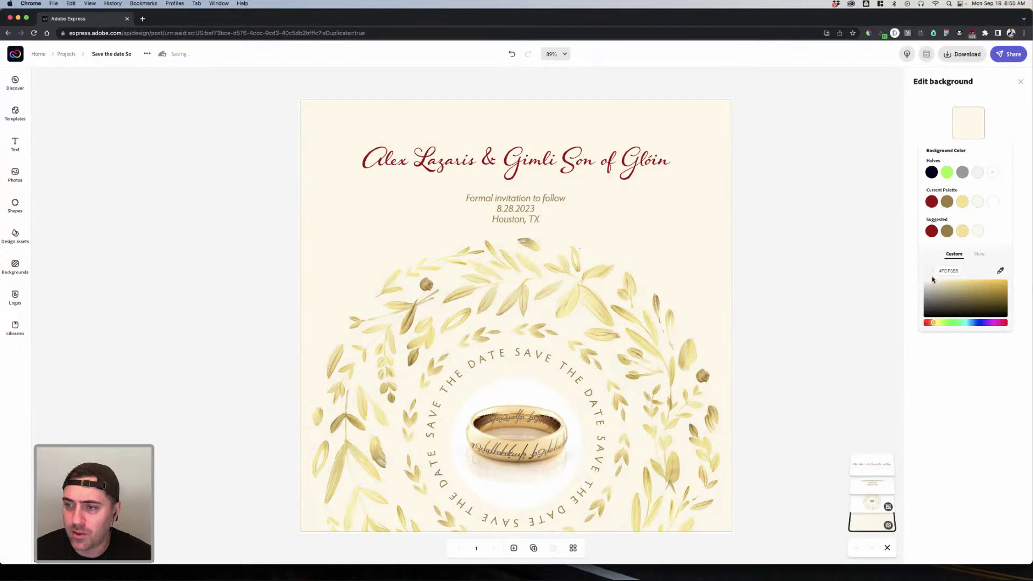
pyautogui.click(916, 278)
pyautogui.click(970, 137)
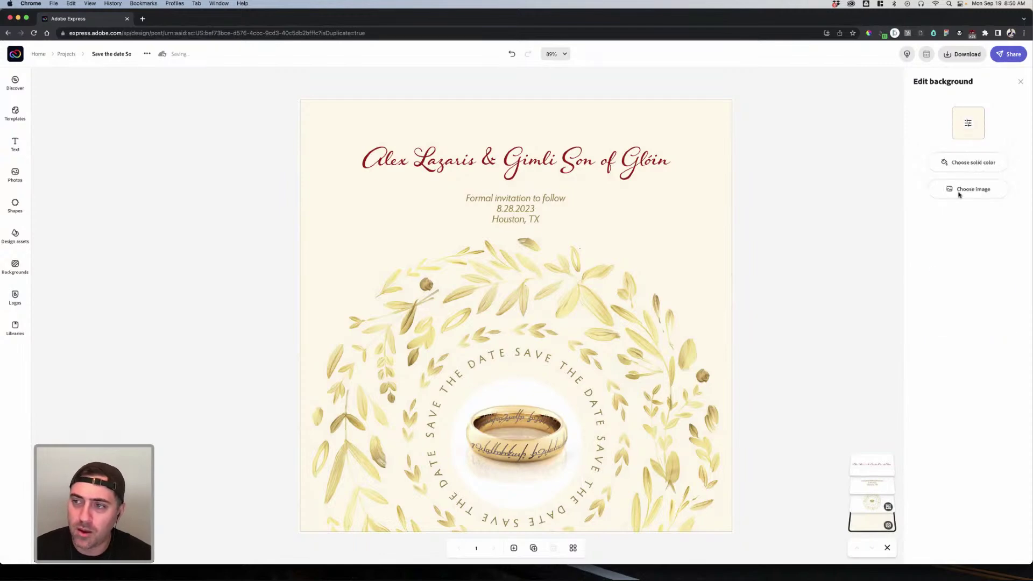
pyautogui.moveTo(925, 284); pyautogui.dragTo(825, 229)
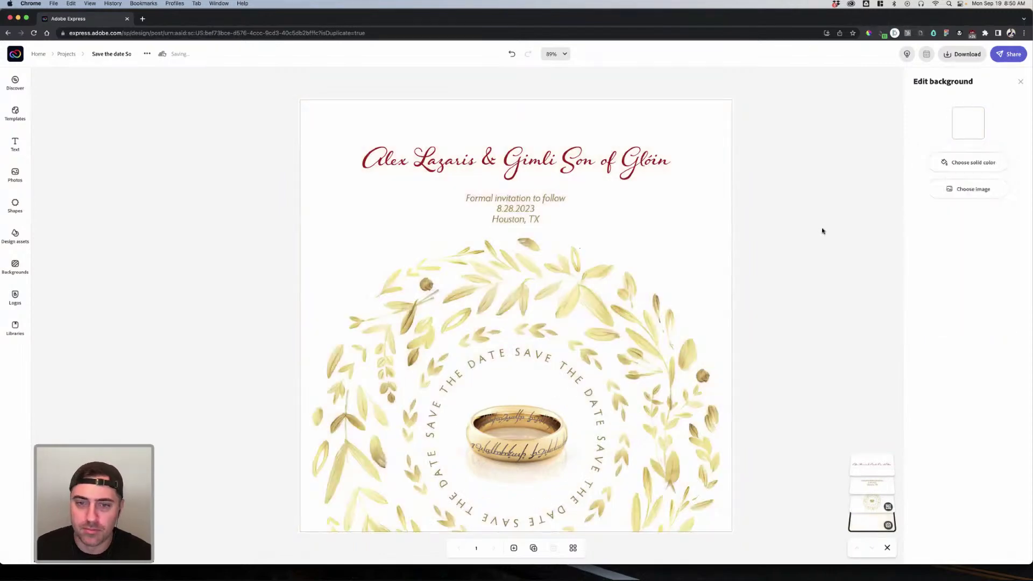
pyautogui.click(831, 228)
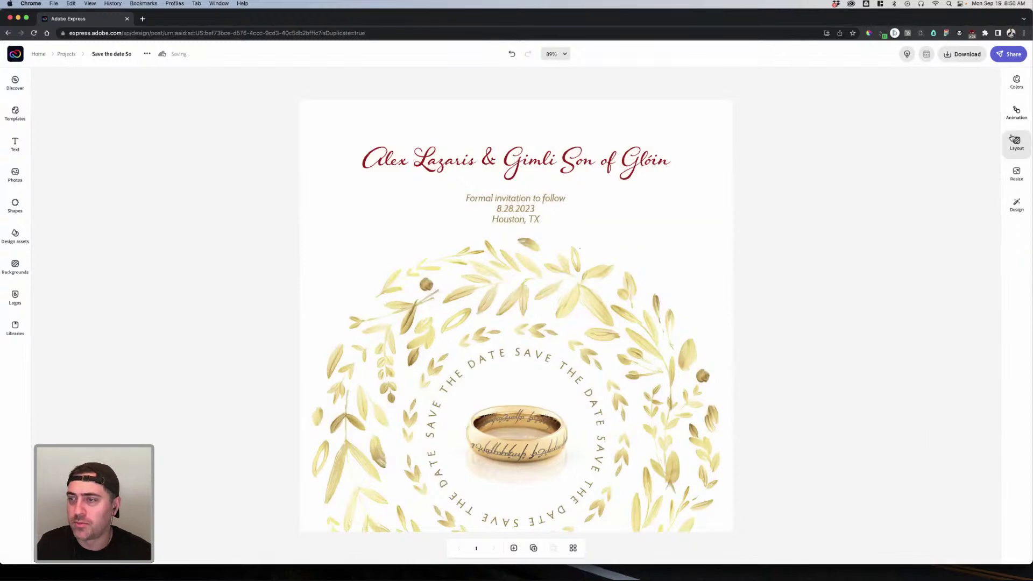
# Step: Look through the page size options and close them without changes
pyautogui.click(1016, 173)
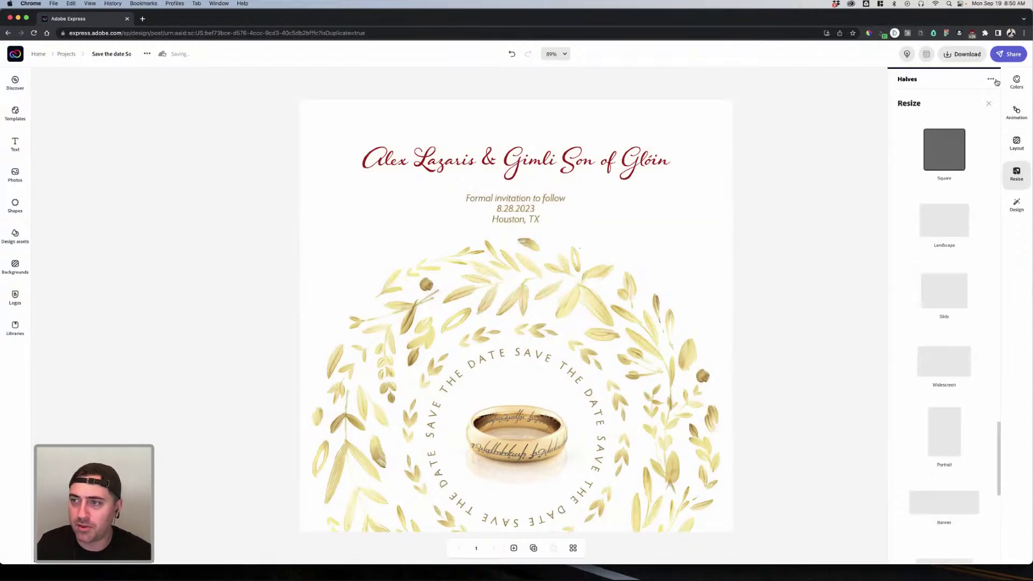
pyautogui.scroll(-5, 945, 209)
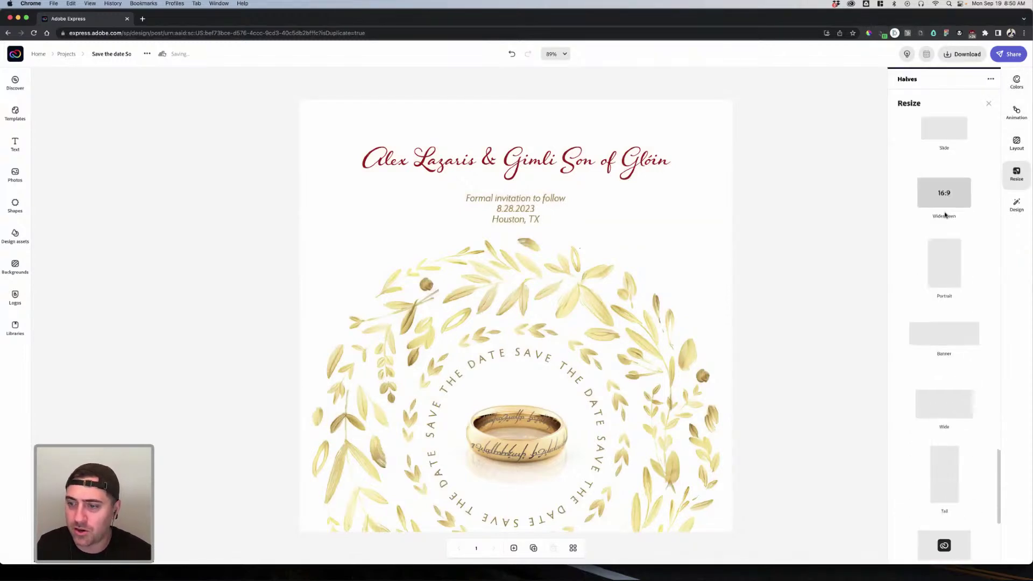
pyautogui.click(829, 221)
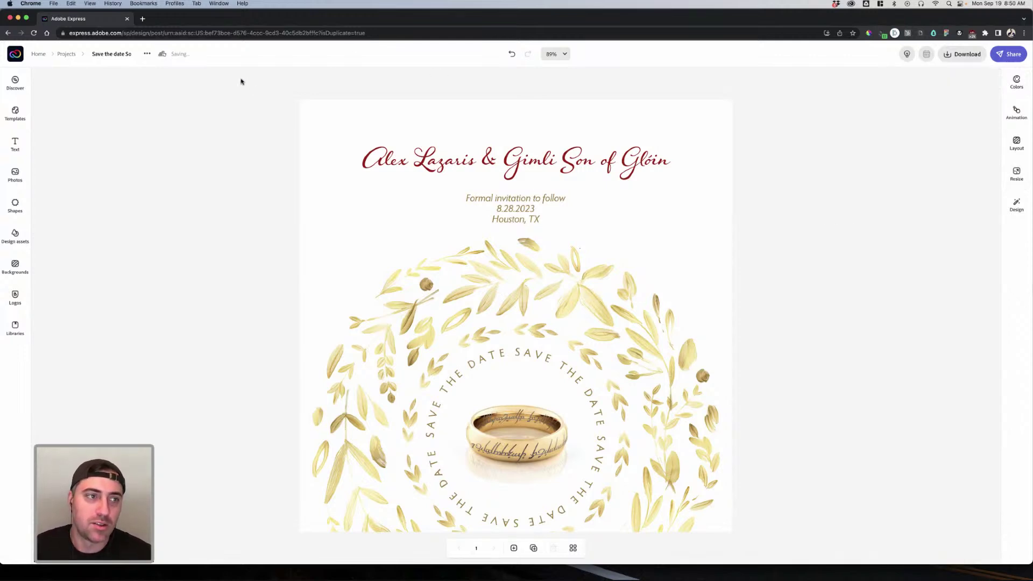
# Step: Search Discover for 'wedding' and view all the matching templates
pyautogui.click(16, 85)
pyautogui.click(100, 101)
pyautogui.write('wedding')
pyautogui.press('Return')
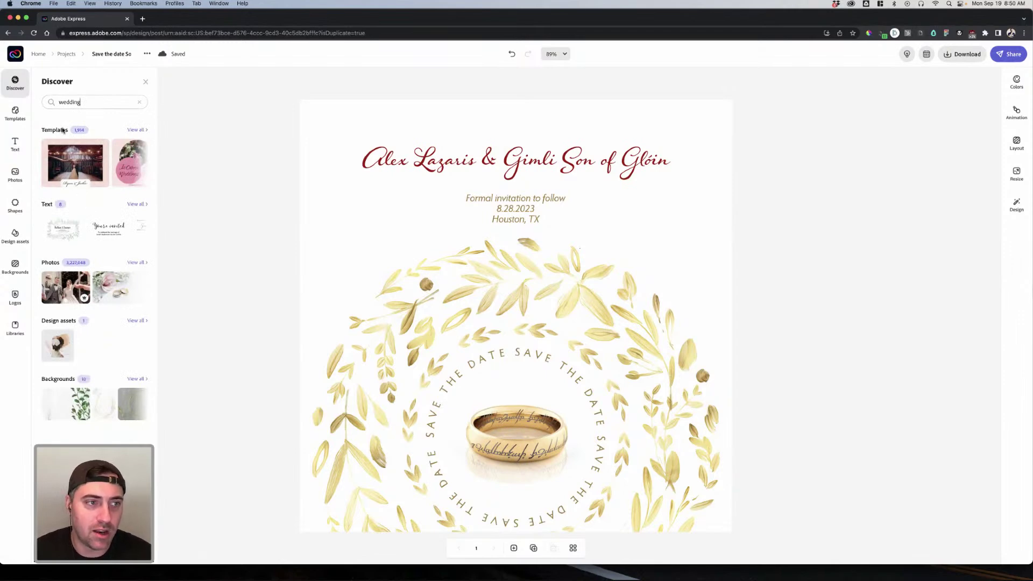
pyautogui.click(136, 130)
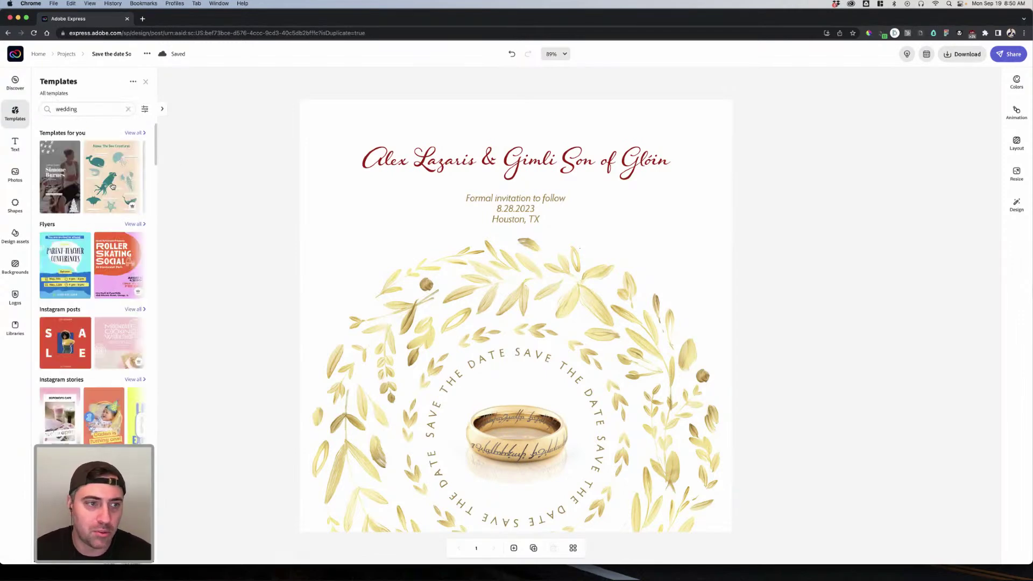
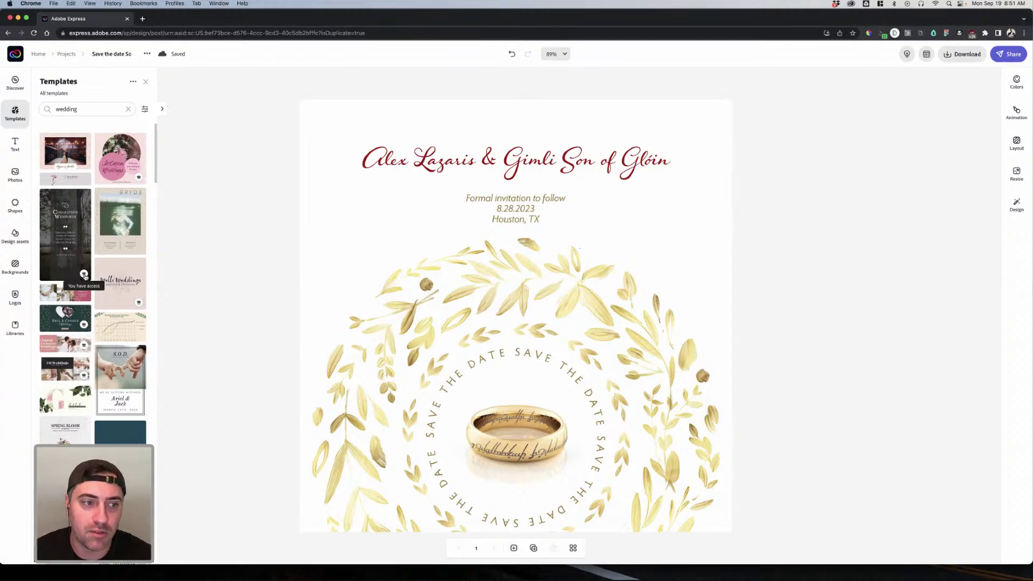
# Step: Pick the pink McCarren Weddings template and create a new project from it
pyautogui.click(84, 275)
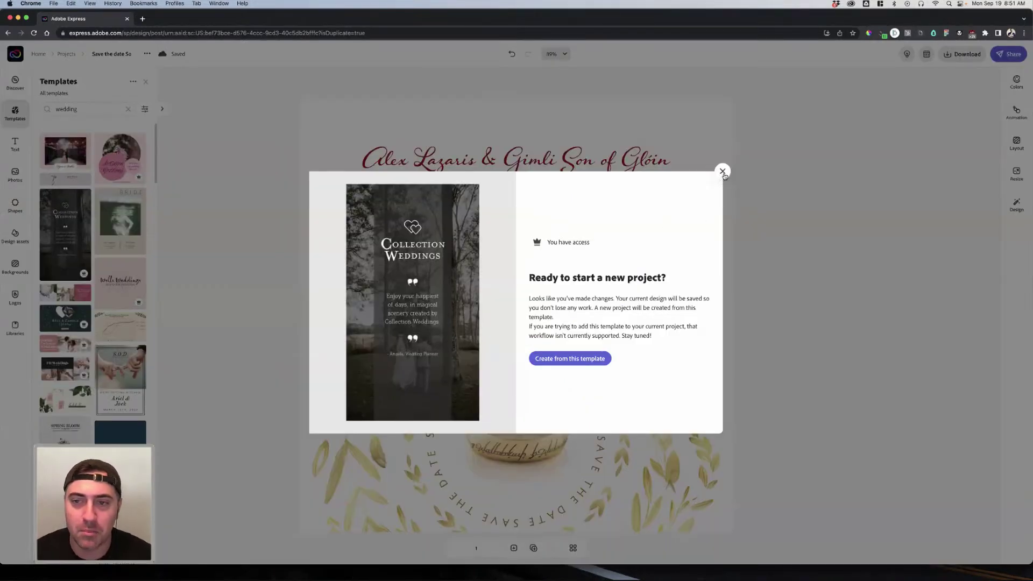
pyautogui.click(722, 171)
pyautogui.click(118, 161)
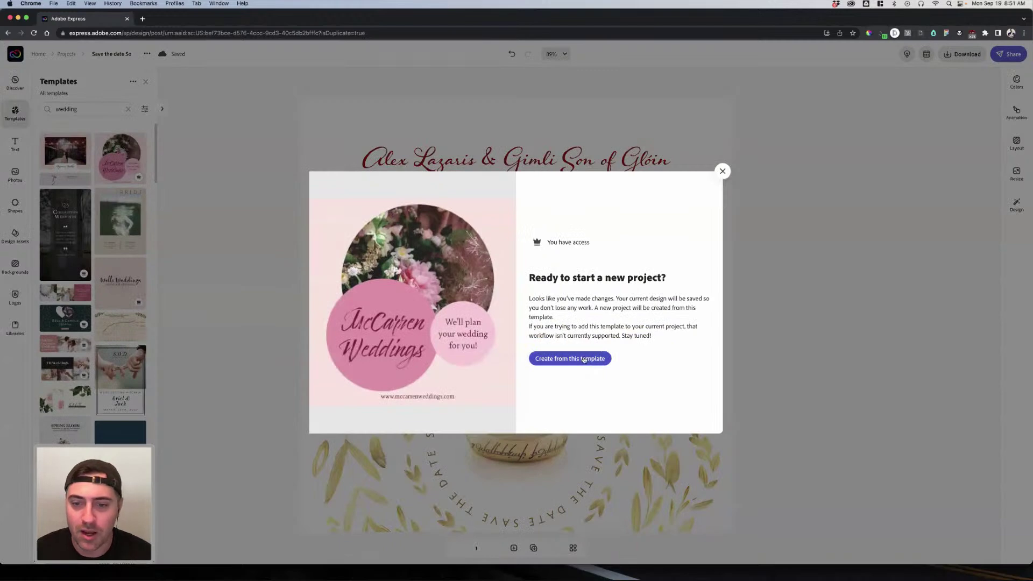
pyautogui.click(585, 358)
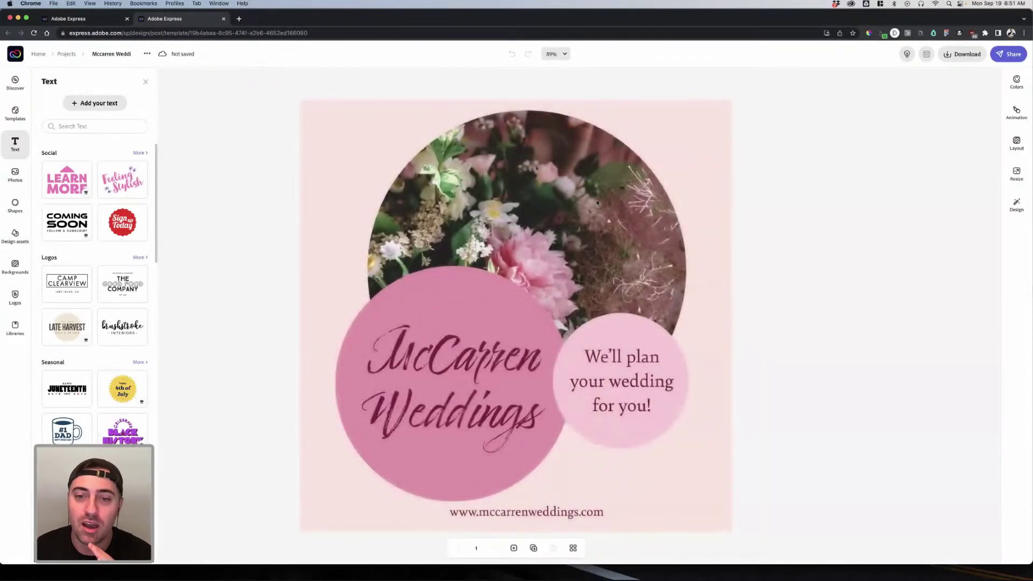
# Step: Replace the 'McCarren' title word with 'Alex &'
pyautogui.click(640, 215)
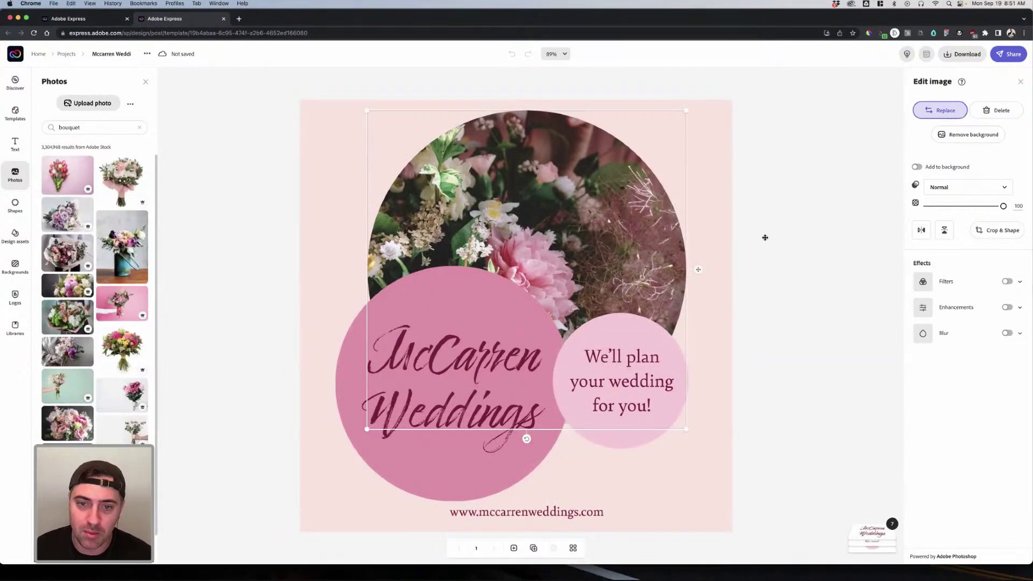
pyautogui.click(496, 337)
pyautogui.click(496, 336)
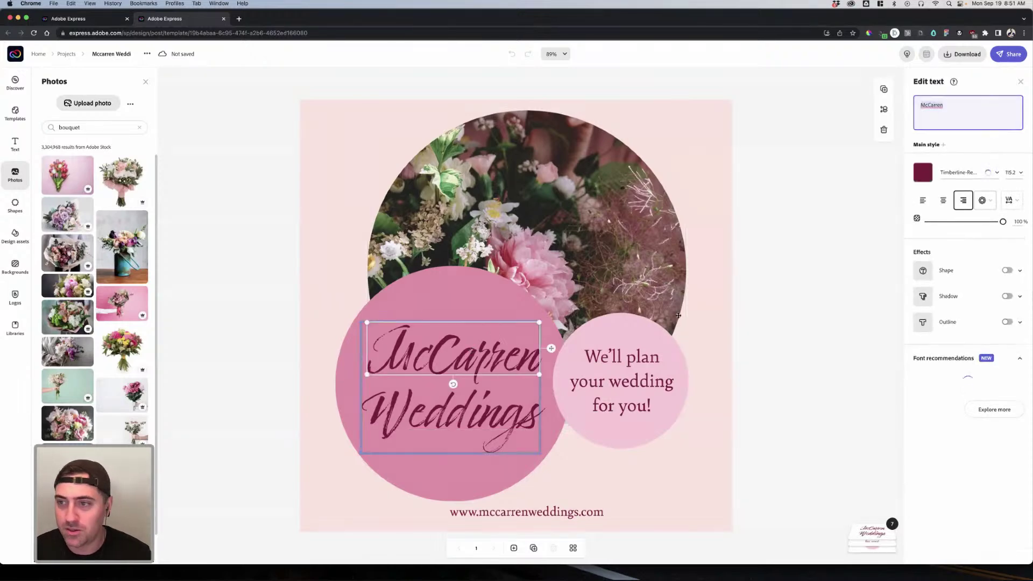
pyautogui.write('Alex')
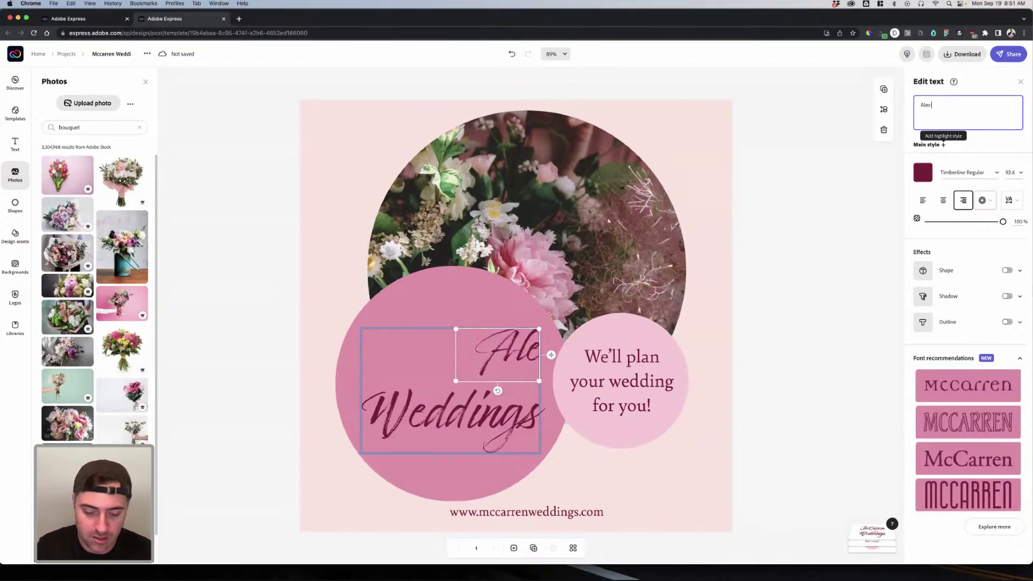
pyautogui.write(' & Gimli')
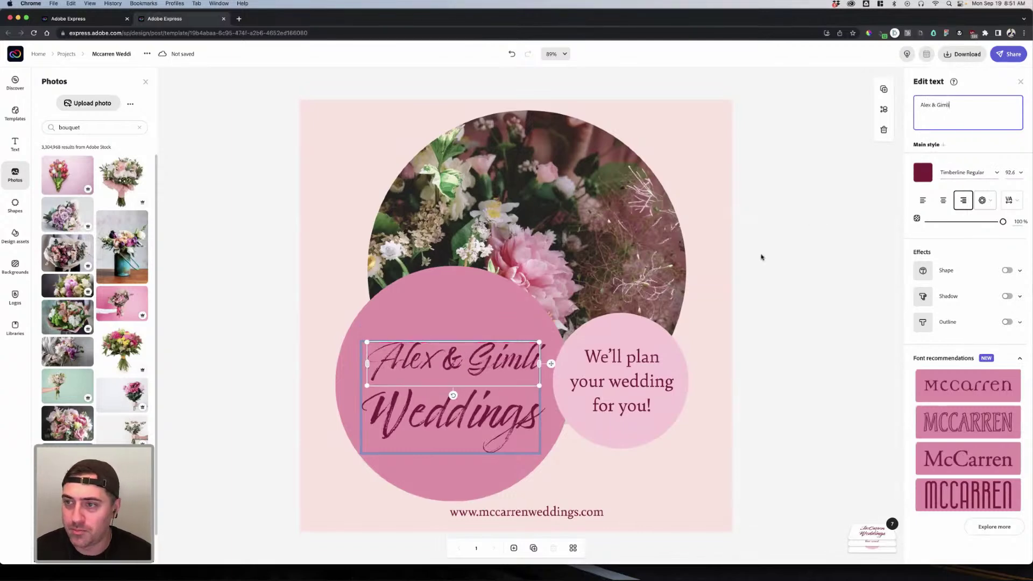
pyautogui.moveTo(950, 103); pyautogui.dragTo(929, 104)
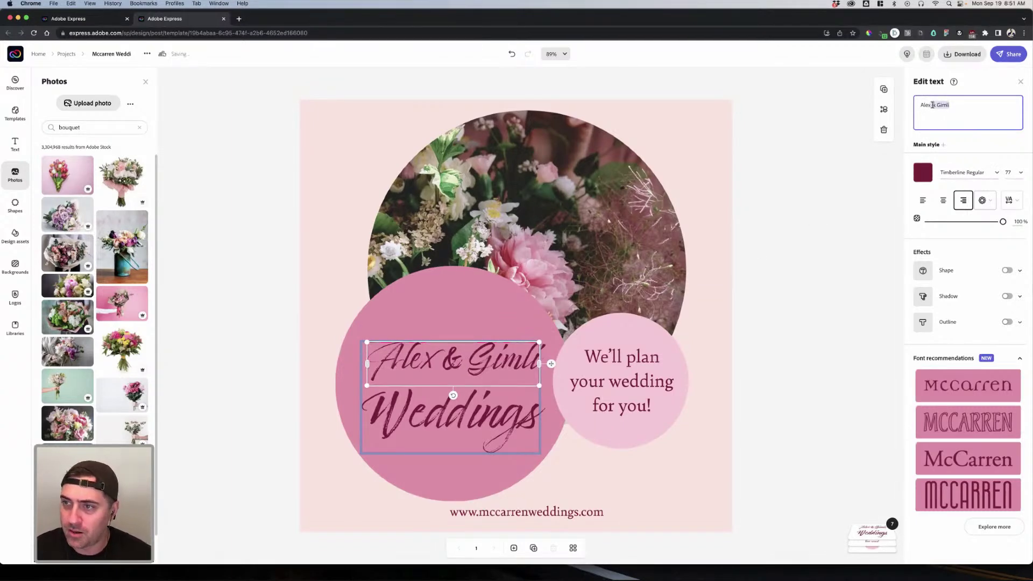
pyautogui.press('BackSpace')
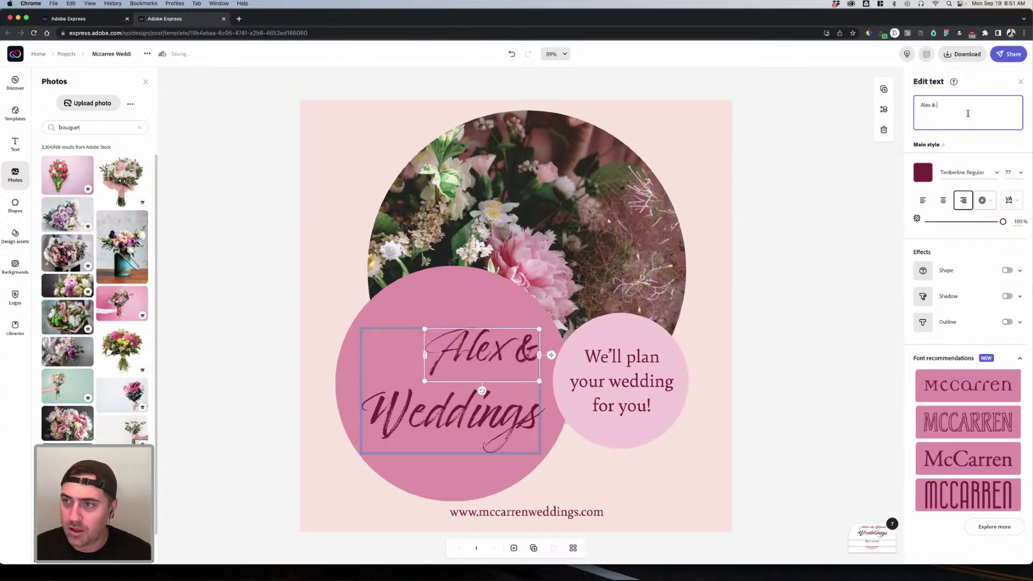
# Step: Replace the 'Weddings' line with 'Gimli' and centre-align it
pyautogui.click(488, 411)
pyautogui.click(487, 410)
pyautogui.click(922, 128)
pyautogui.press('super+a')
pyautogui.write('Gimli')
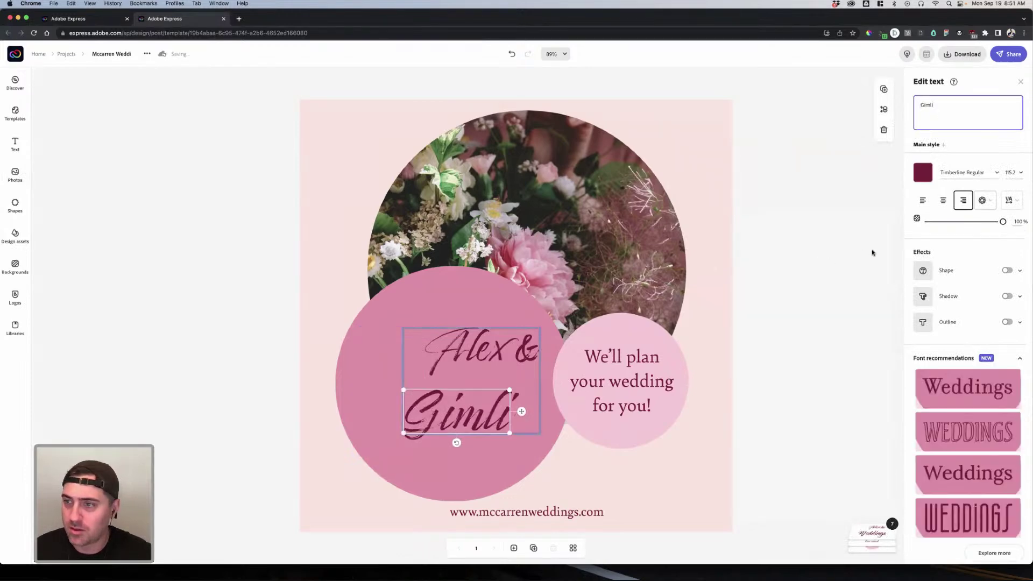
pyautogui.click(943, 201)
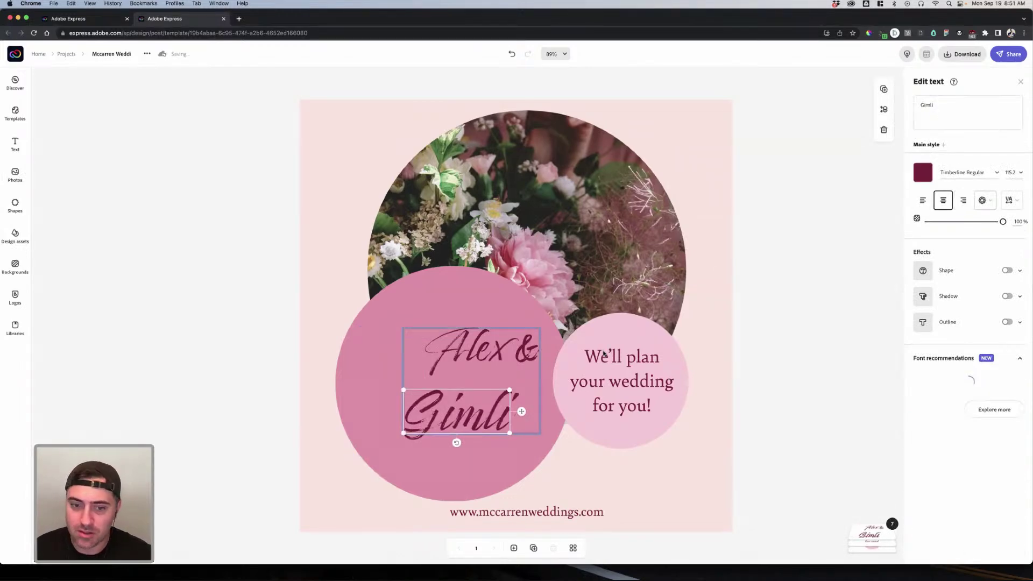
# Step: Ungroup the two name lines, centre them on each other, and shift them left in the pink circle
pyautogui.click(530, 353)
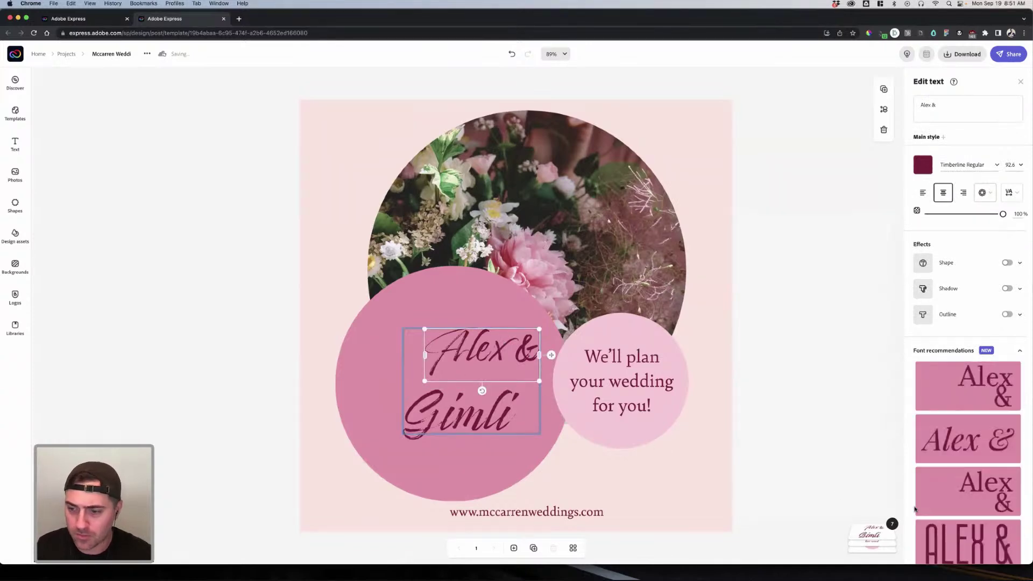
pyautogui.click(872, 536)
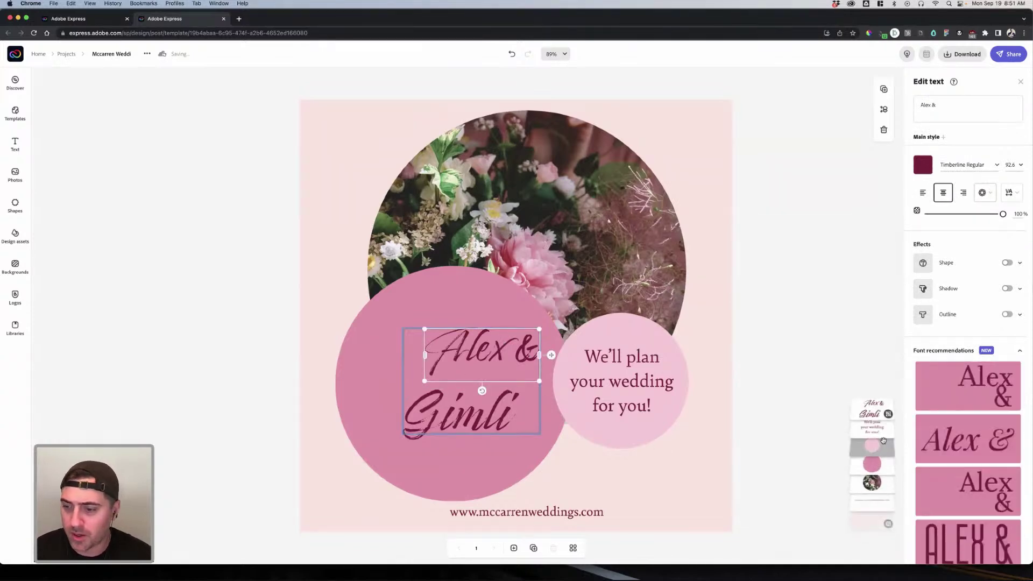
pyautogui.click(872, 409)
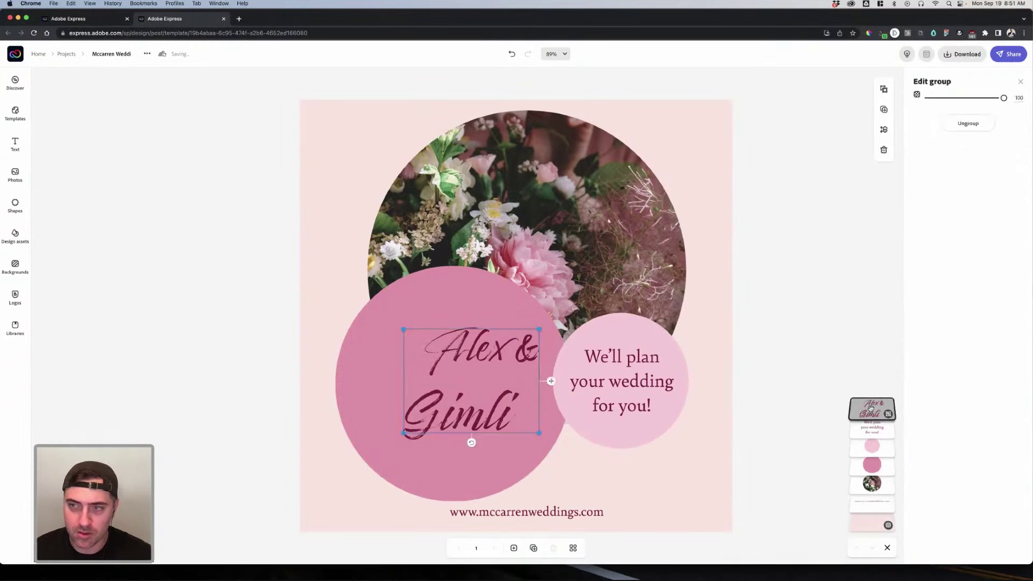
pyautogui.click(968, 122)
pyautogui.click(782, 274)
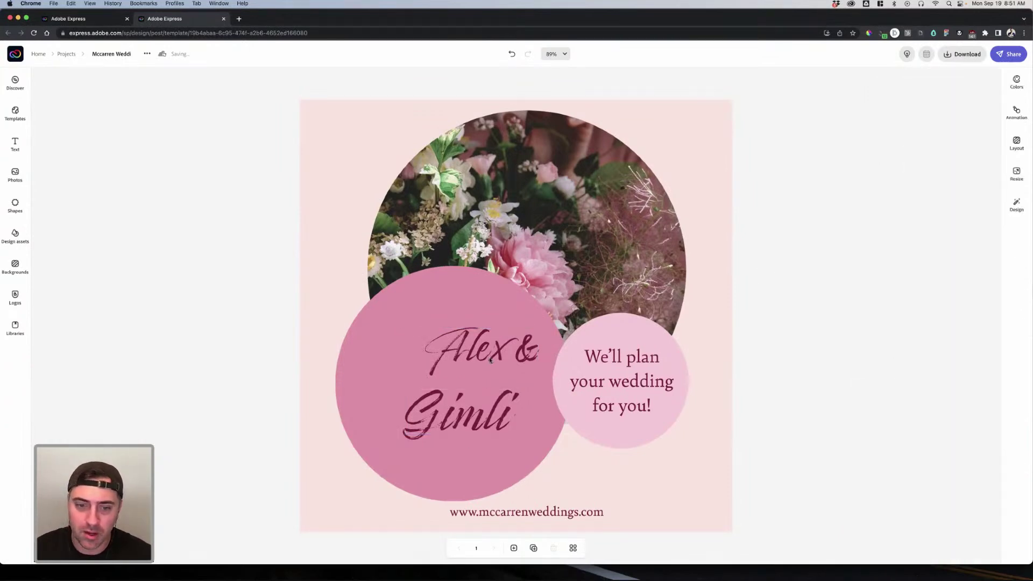
pyautogui.click(460, 431)
pyautogui.keyDown('shift'); pyautogui.click(461, 425); pyautogui.keyUp('shift')
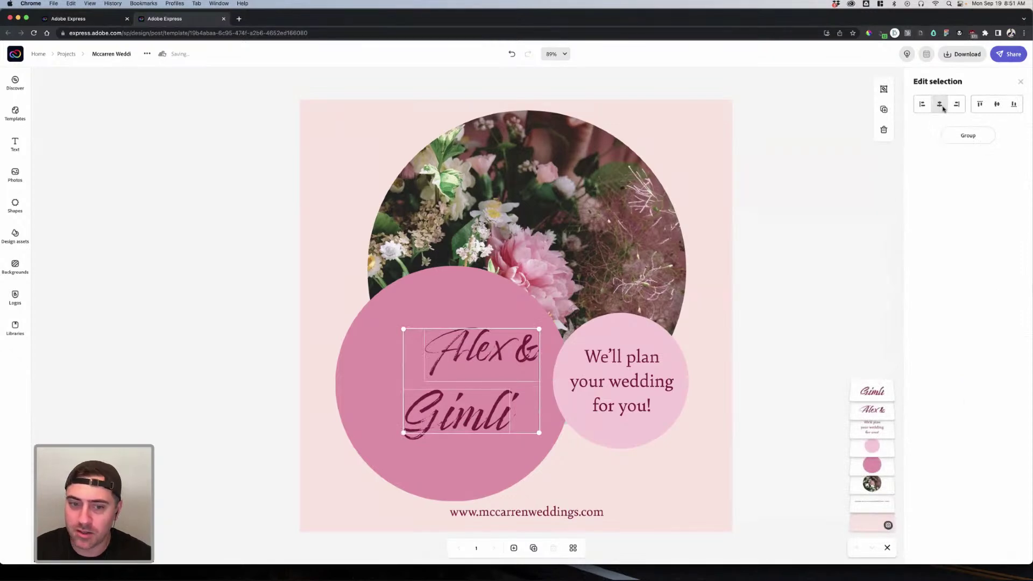
pyautogui.click(940, 106)
pyautogui.moveTo(478, 346); pyautogui.dragTo(455, 347)
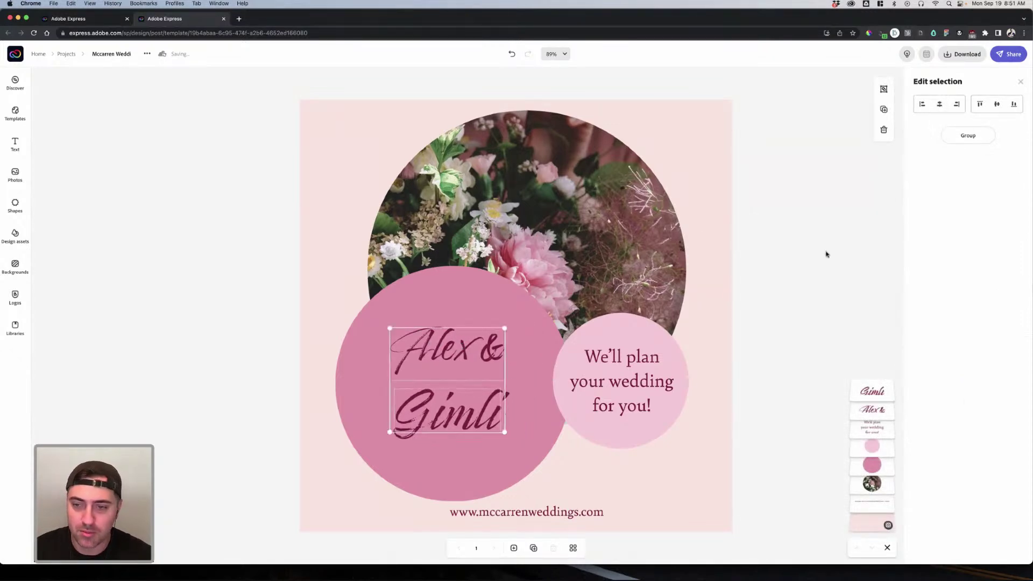
pyautogui.click(825, 253)
# Step: Move 'Gimli' closer under 'Alex &' and enlarge both names together
pyautogui.moveTo(483, 401); pyautogui.dragTo(484, 393)
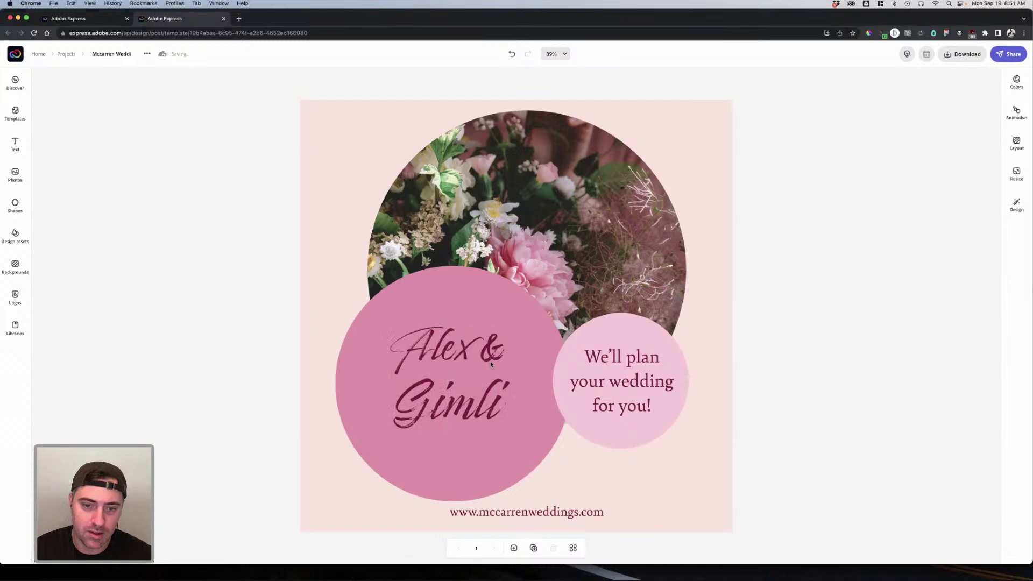
pyautogui.click(490, 350)
pyautogui.keyDown('shift'); pyautogui.click(500, 380); pyautogui.keyUp('shift')
pyautogui.moveTo(507, 325); pyautogui.dragTo(494, 345)
pyautogui.click(810, 333)
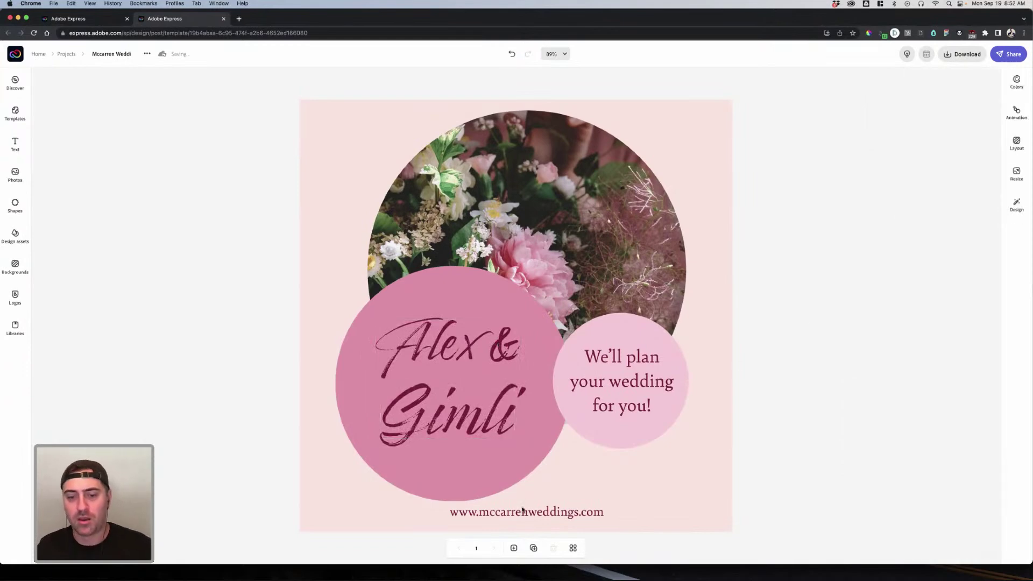
pyautogui.click(523, 513)
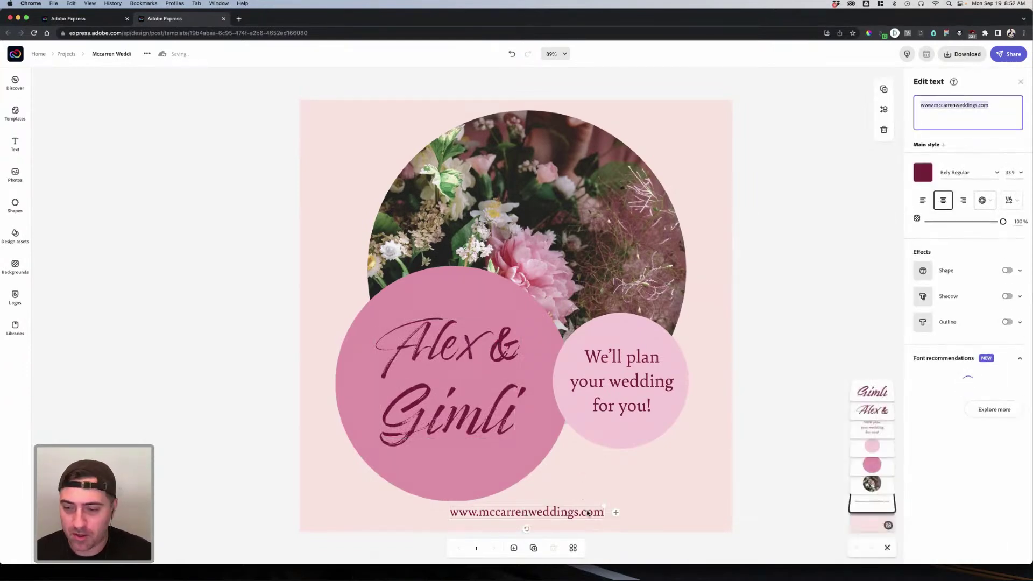
# Step: Remove the website address line from the invite
pyautogui.click(975, 103)
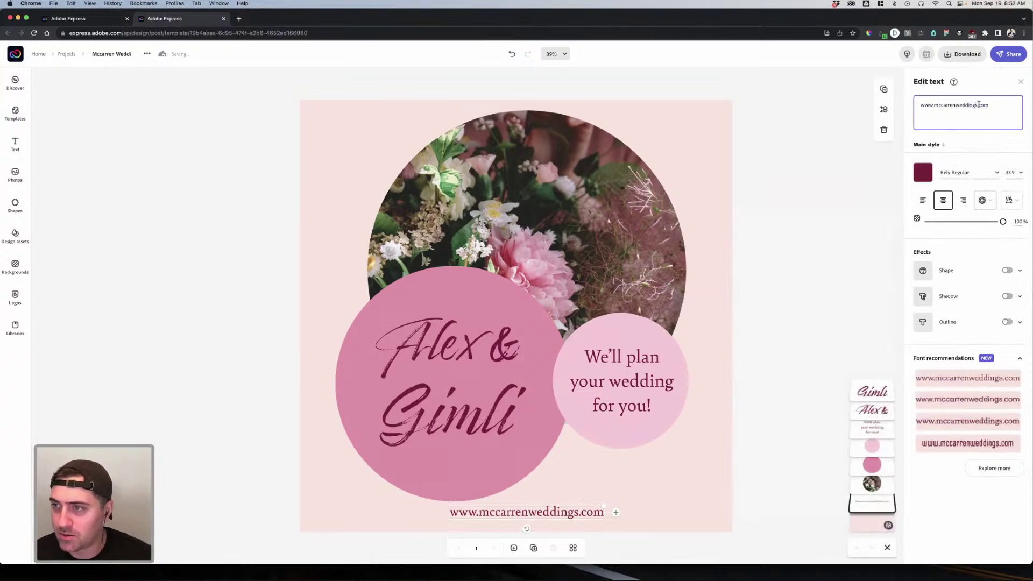
pyautogui.moveTo(976, 104); pyautogui.dragTo(935, 105)
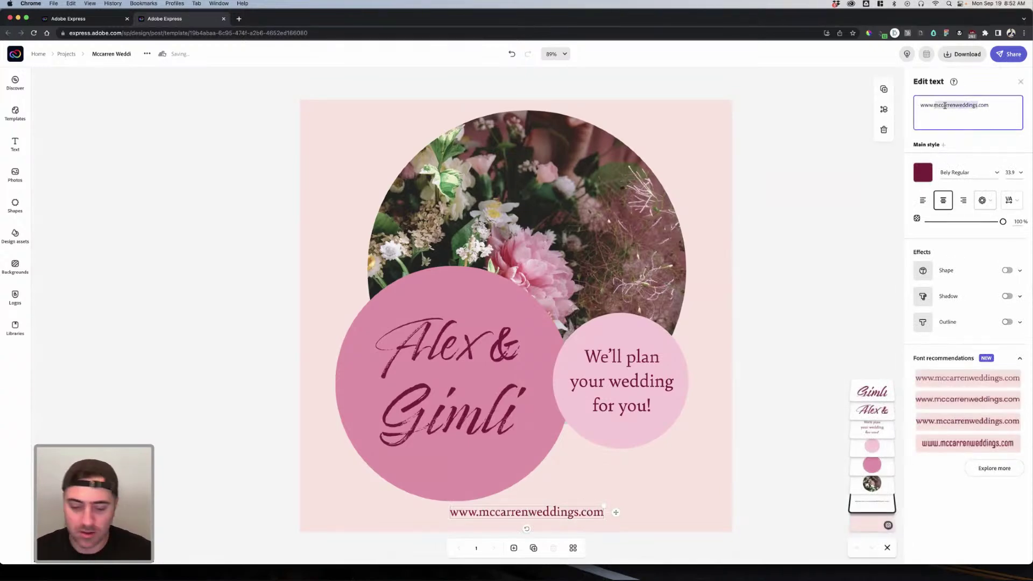
pyautogui.write('Hesaids')
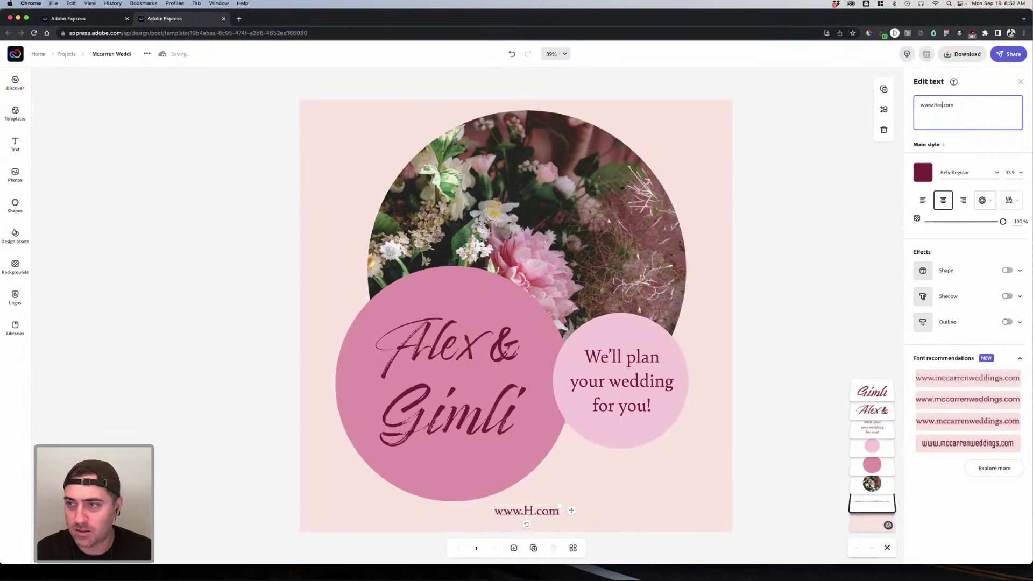
pyautogui.press('BackSpace')
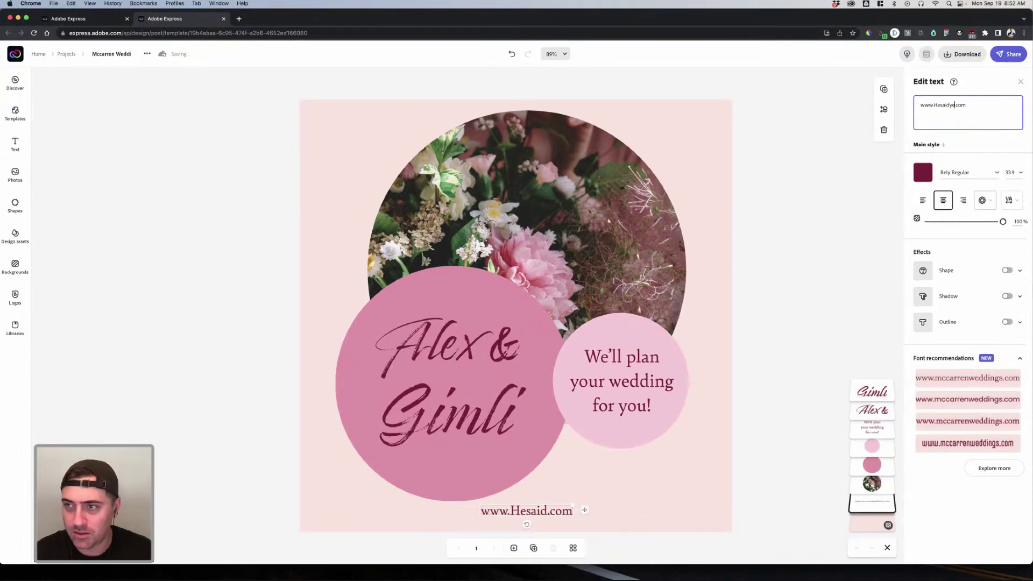
pyautogui.write('yes')
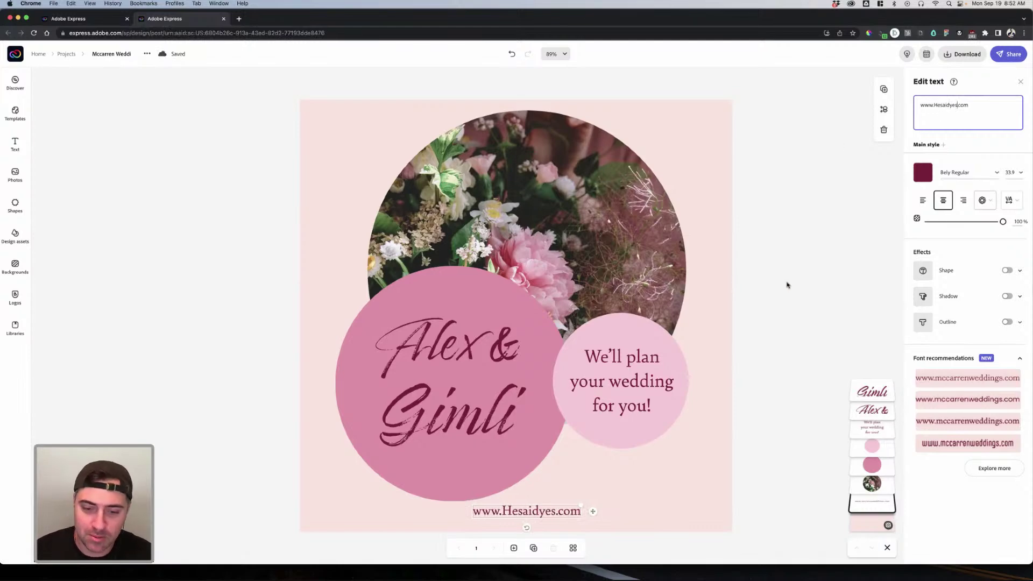
pyautogui.moveTo(969, 104); pyautogui.dragTo(902, 102)
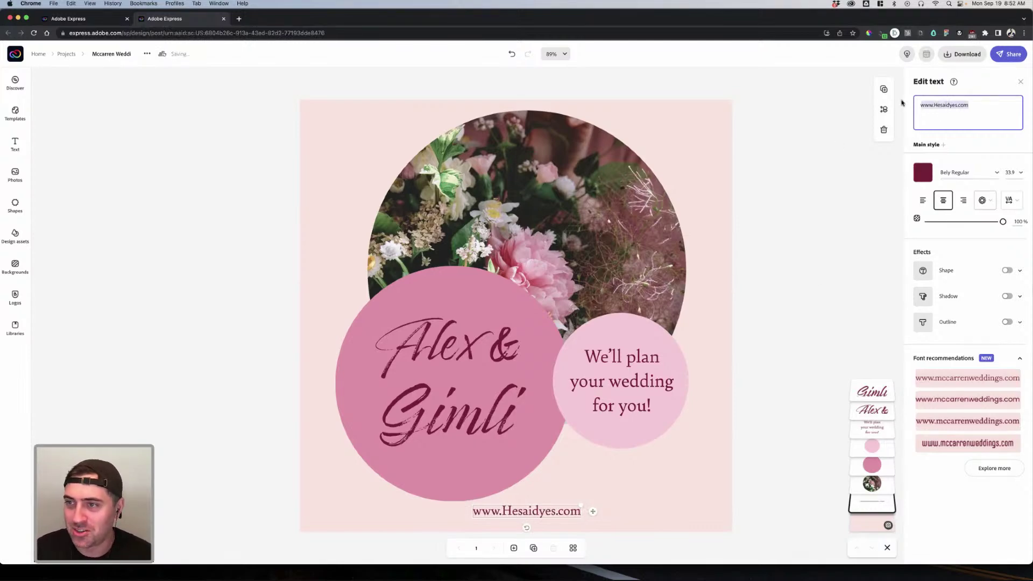
pyautogui.press('BackSpace')
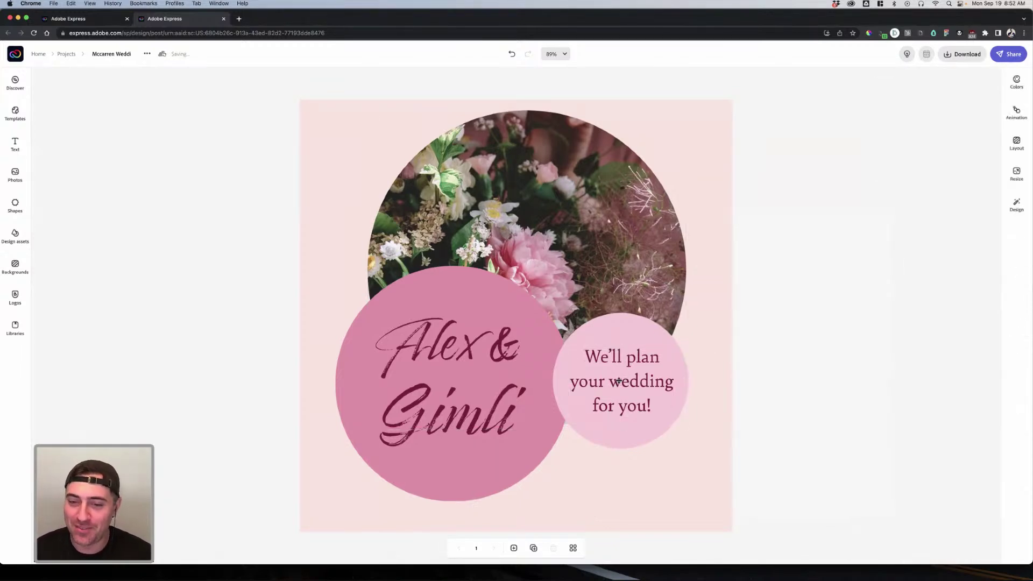
# Step: Change the 'We'll plan' text to 'You are invited' and centre it vertically on the light pink circle
pyautogui.click(619, 381)
pyautogui.press('super+a')
pyautogui.write('You')
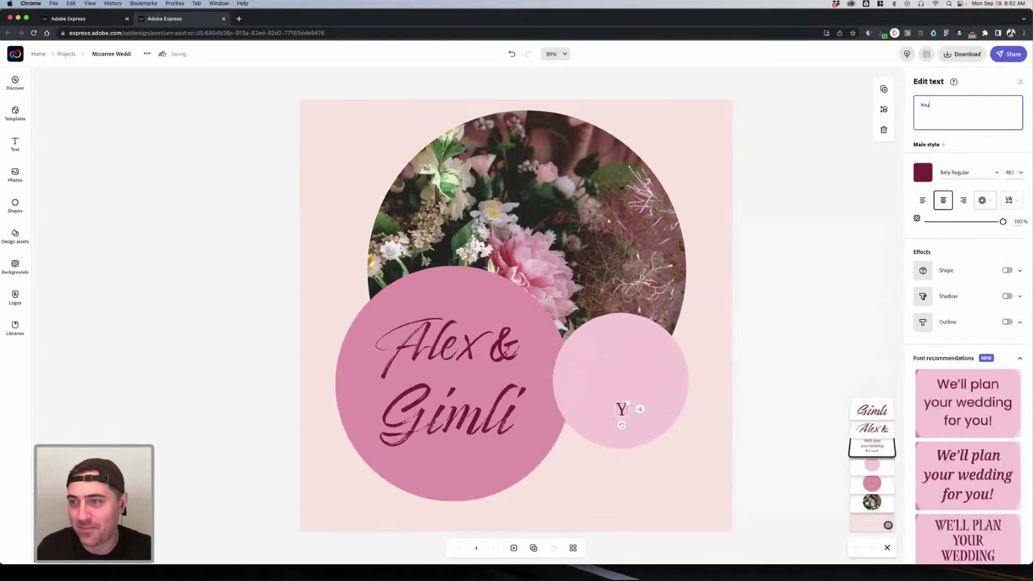
pyautogui.write(' are invited')
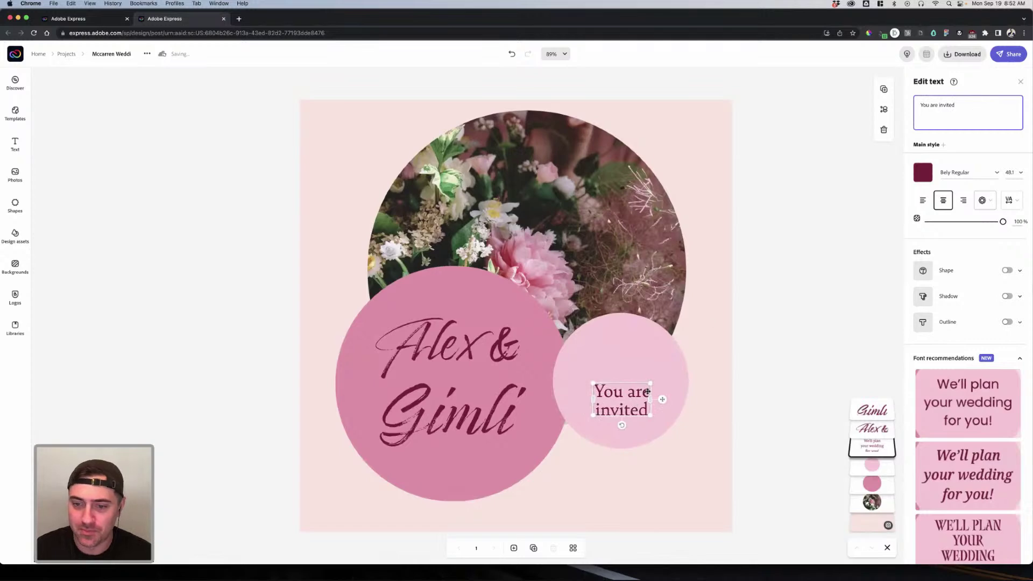
pyautogui.moveTo(636, 378); pyautogui.dragTo(635, 358)
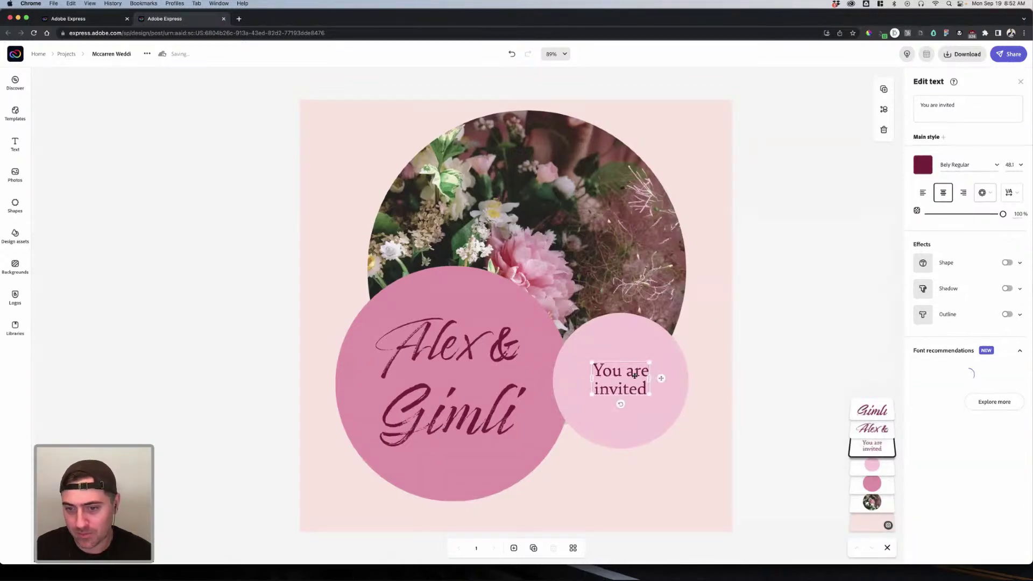
pyautogui.keyDown('shift'); pyautogui.click(688, 374); pyautogui.keyUp('shift')
pyautogui.click(993, 106)
pyautogui.click(842, 336)
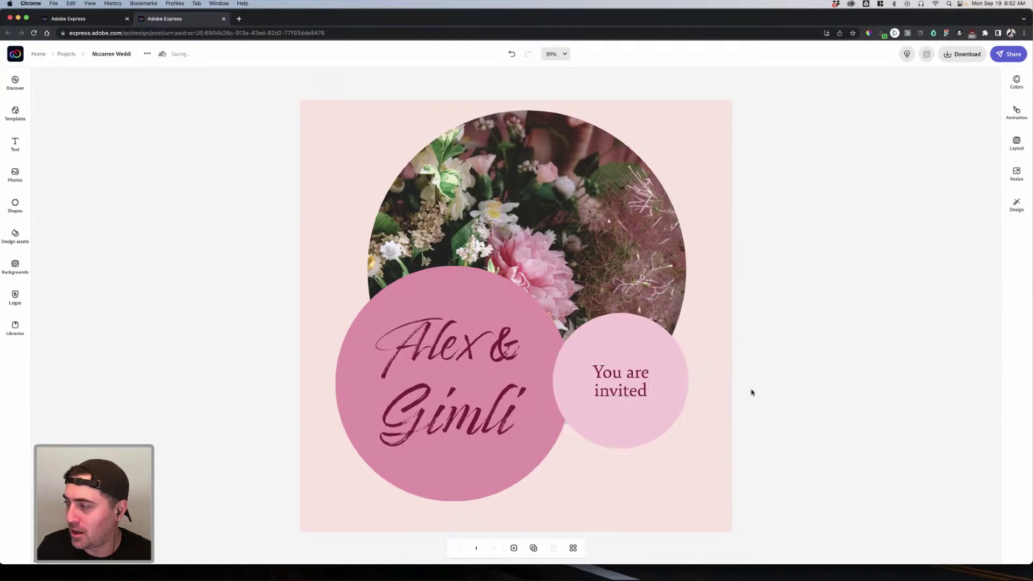
# Step: Duplicate the 'You are invited' text below it, then delete the extra copy
pyautogui.click(633, 391)
pyautogui.moveTo(634, 390); pyautogui.dragTo(648, 415)
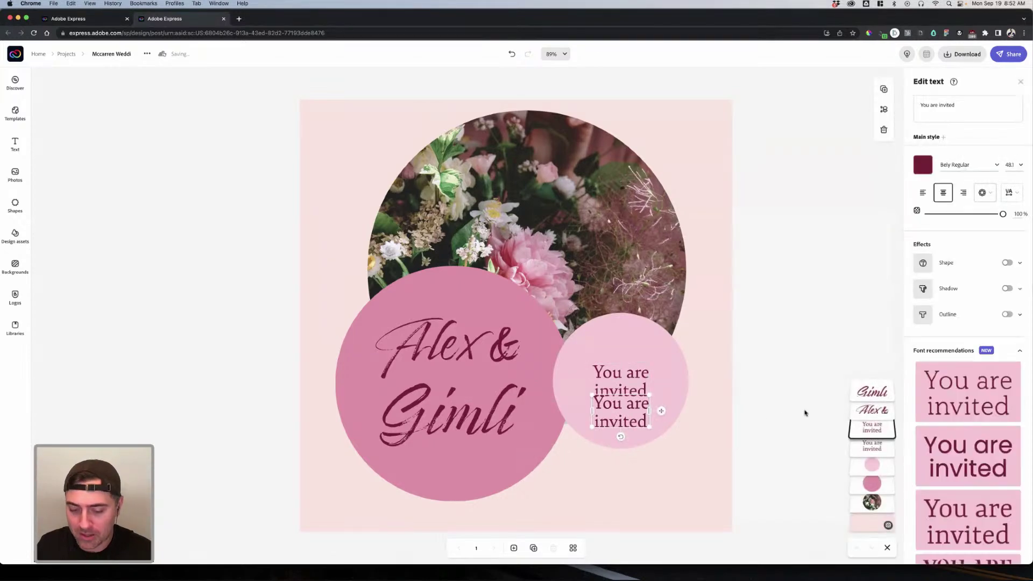
pyautogui.press('Delete')
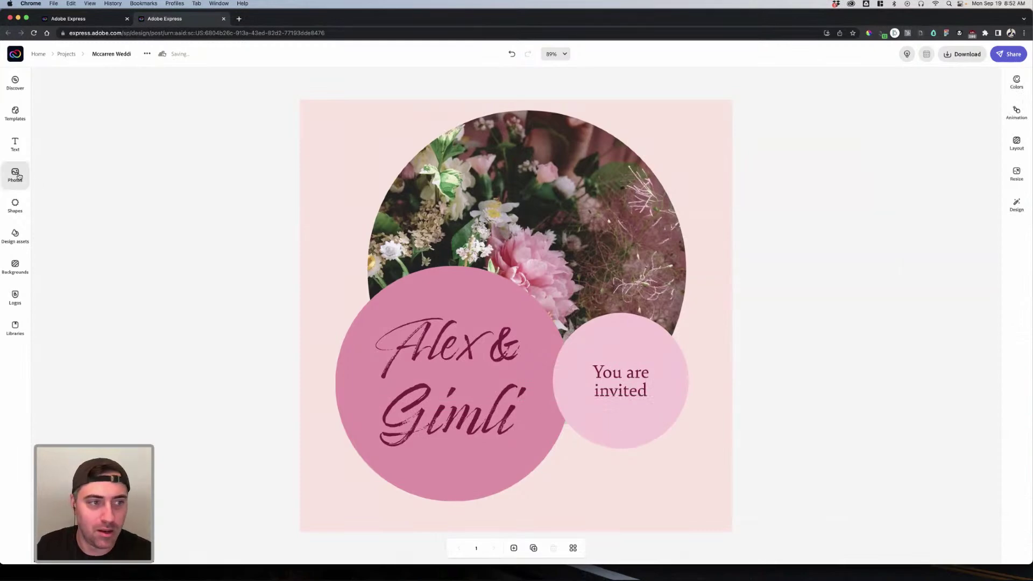
# Step: Make a duplicate of the flower photo
pyautogui.click(585, 185)
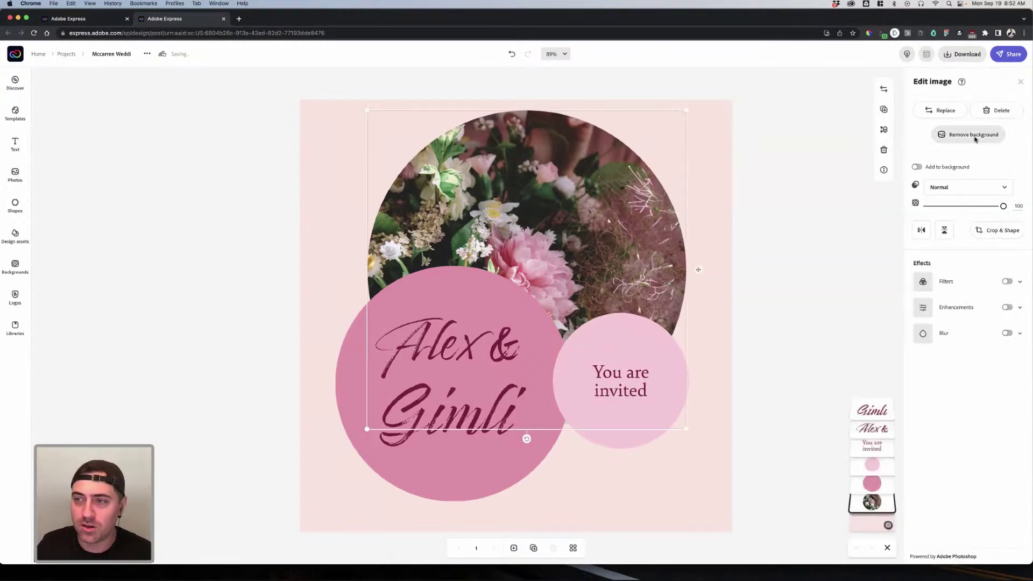
pyautogui.click(945, 112)
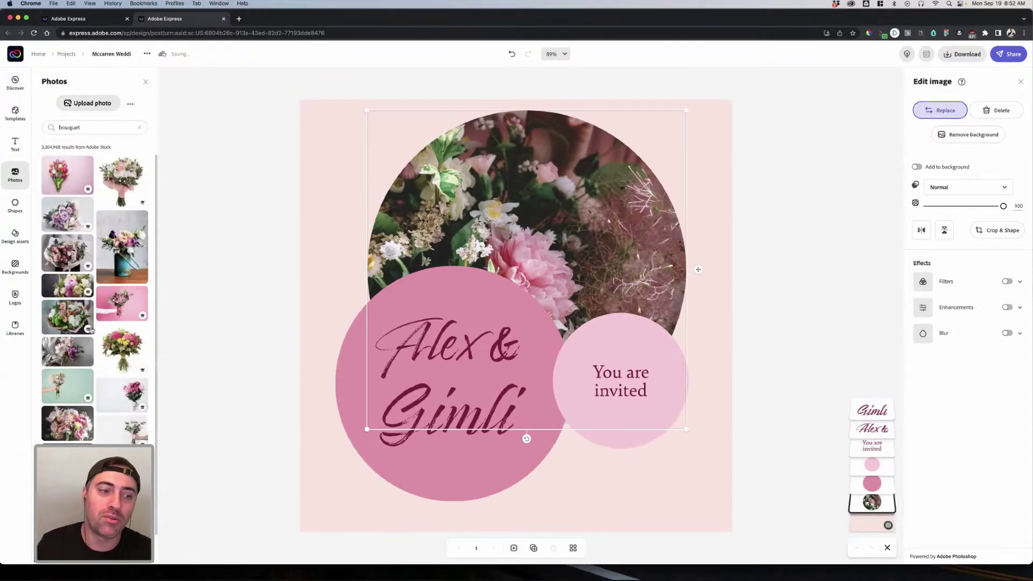
pyautogui.click(502, 213)
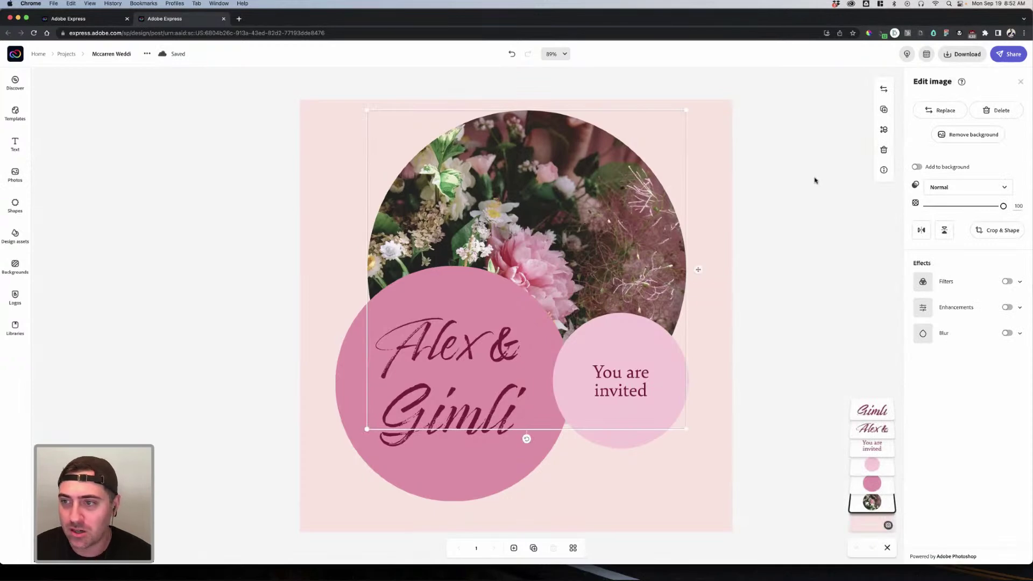
pyautogui.click(884, 110)
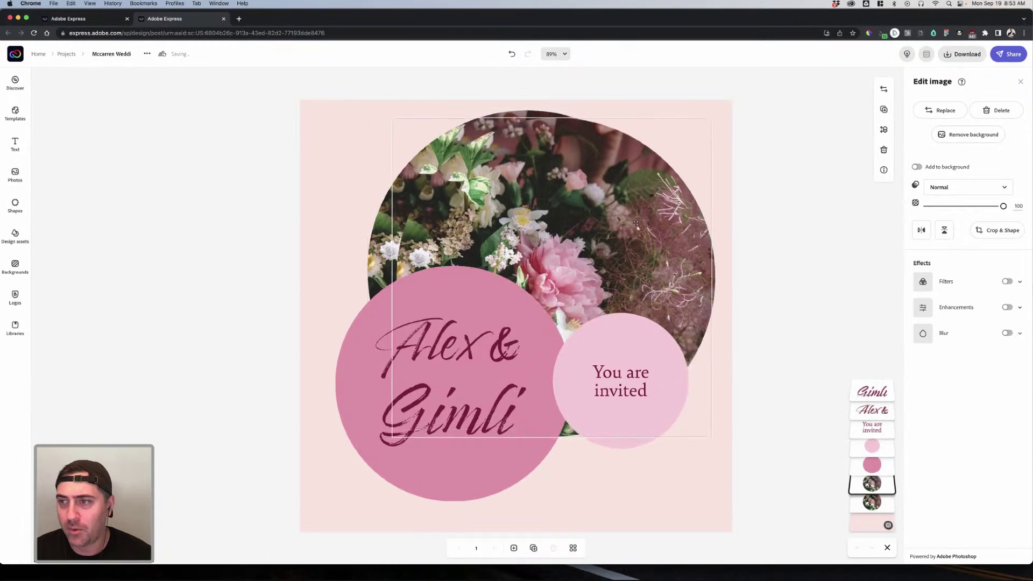
# Step: Replace the copied photo with the dwarf image uploaded from the Desktop
pyautogui.click(941, 109)
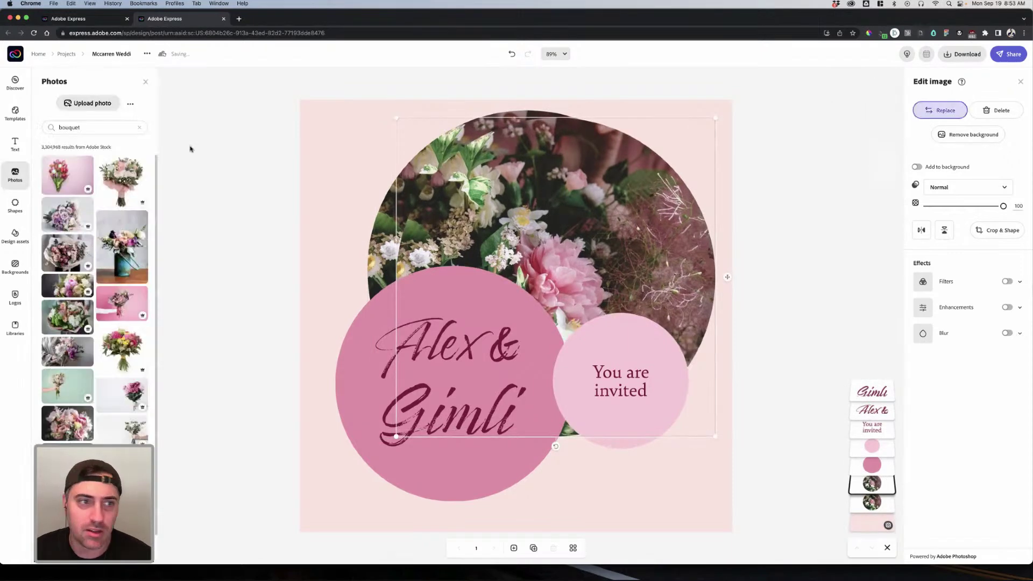
pyautogui.click(91, 104)
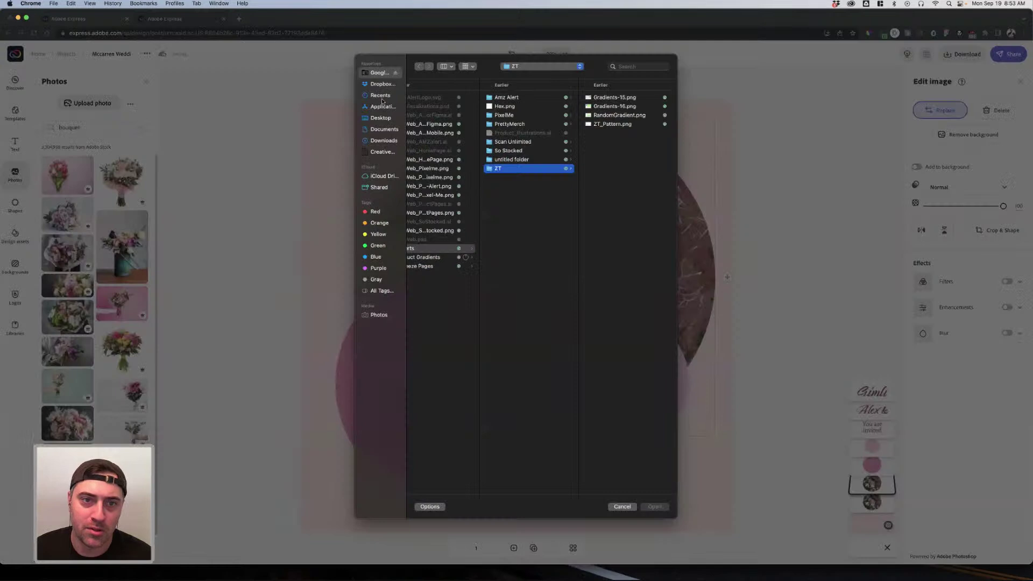
pyautogui.click(381, 96)
pyautogui.click(381, 85)
pyautogui.click(380, 74)
pyautogui.click(381, 118)
pyautogui.click(439, 97)
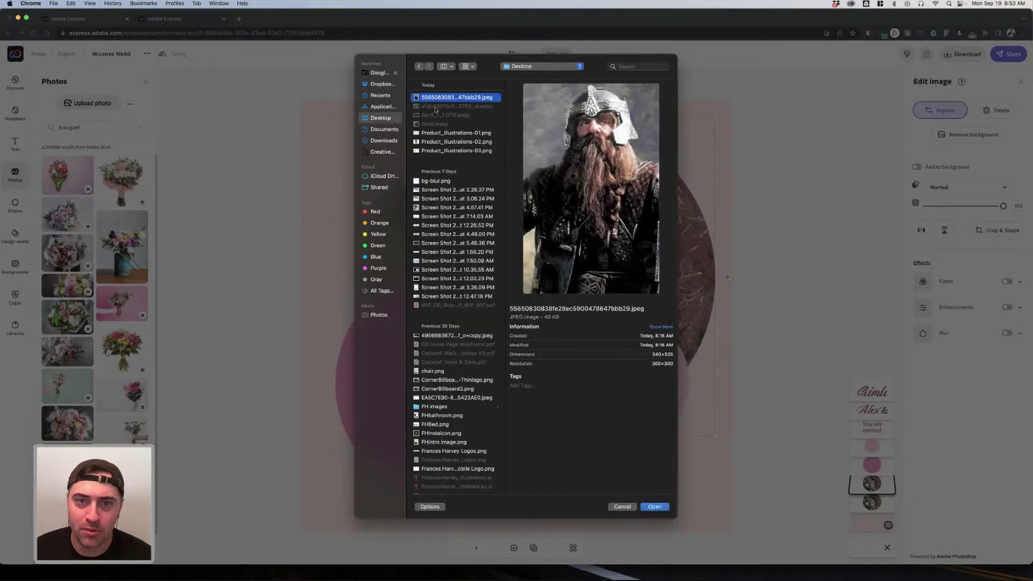
pyautogui.click(431, 132)
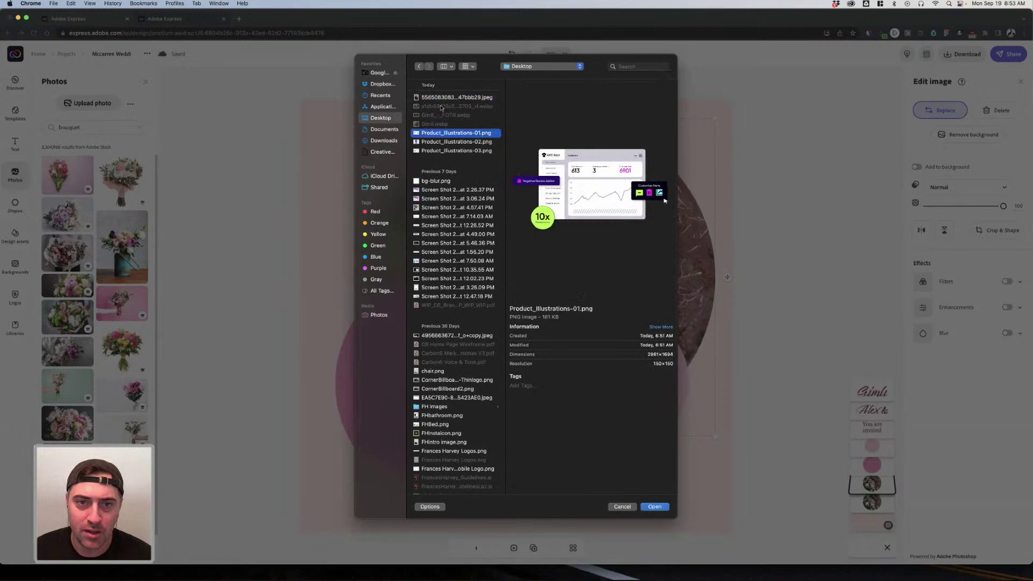
pyautogui.click(441, 98)
pyautogui.click(664, 506)
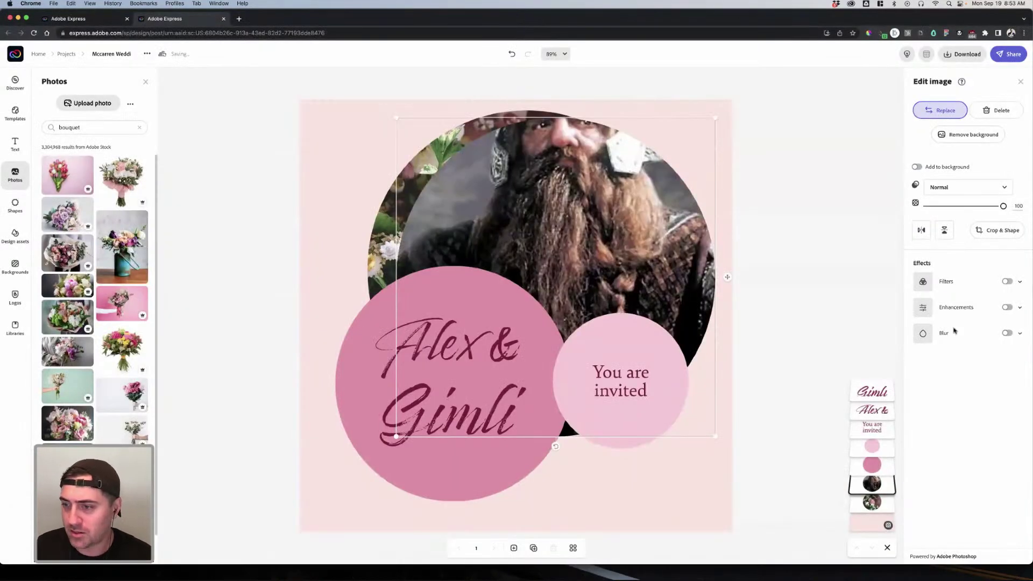
# Step: Crop the dwarf photo to a circle framing his face
pyautogui.click(996, 230)
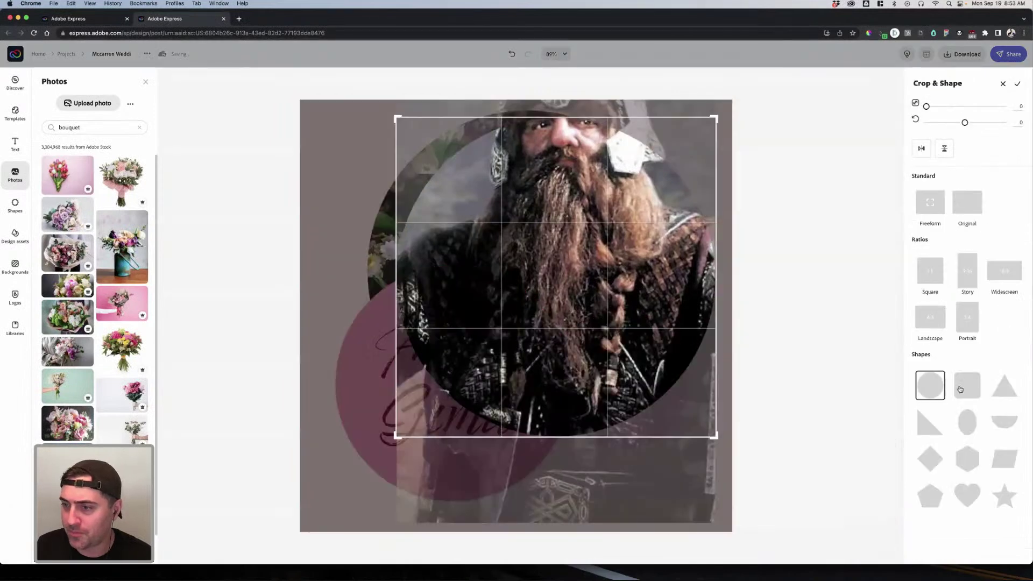
pyautogui.moveTo(926, 108); pyautogui.dragTo(900, 107)
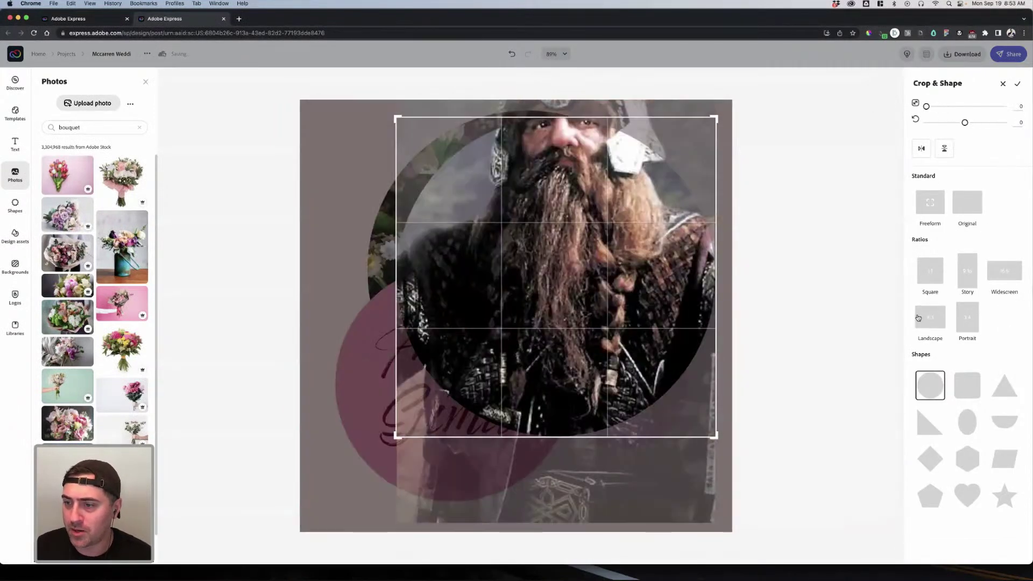
pyautogui.click(928, 210)
pyautogui.moveTo(573, 298); pyautogui.dragTo(572, 339)
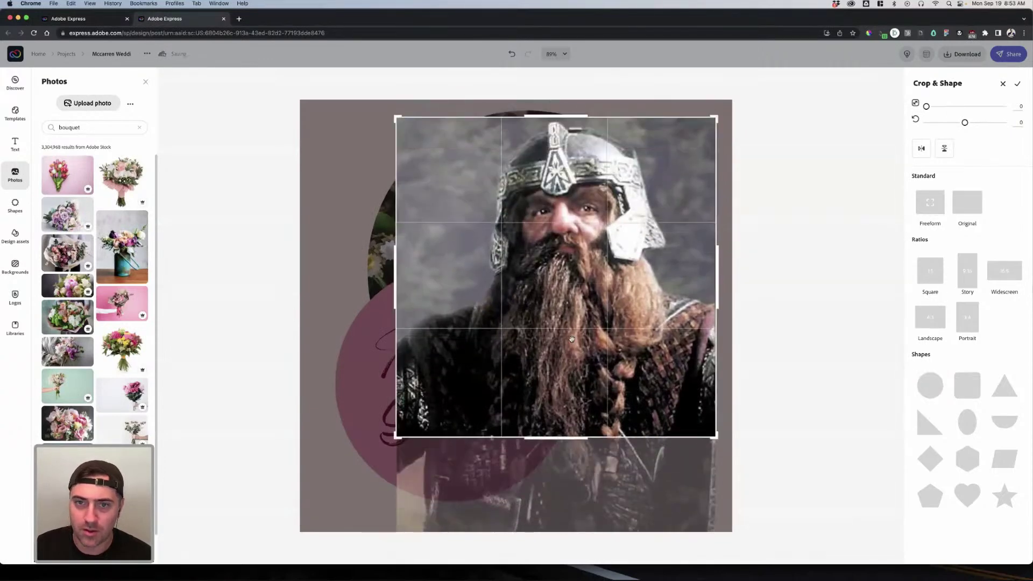
pyautogui.click(930, 386)
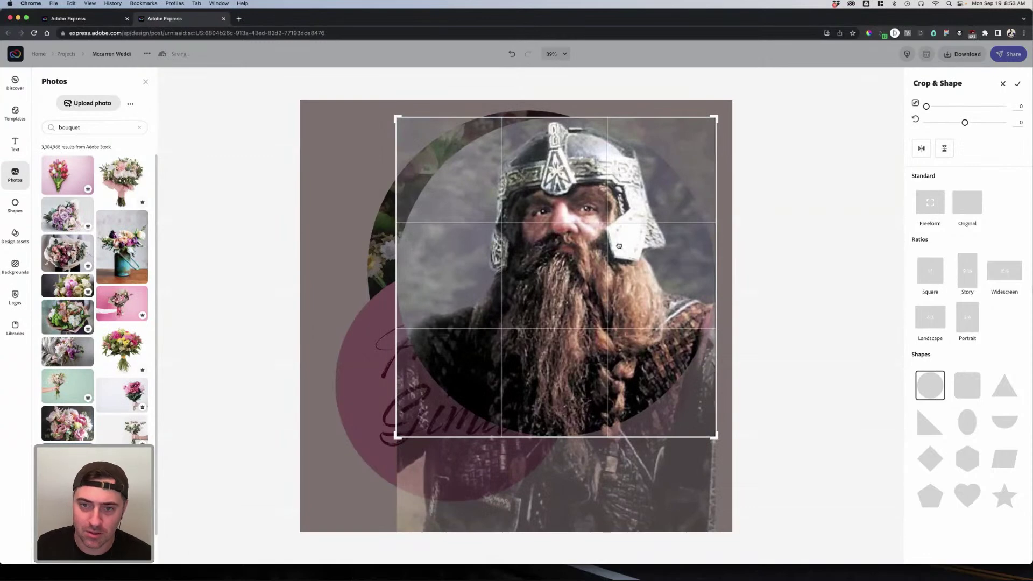
pyautogui.click(761, 290)
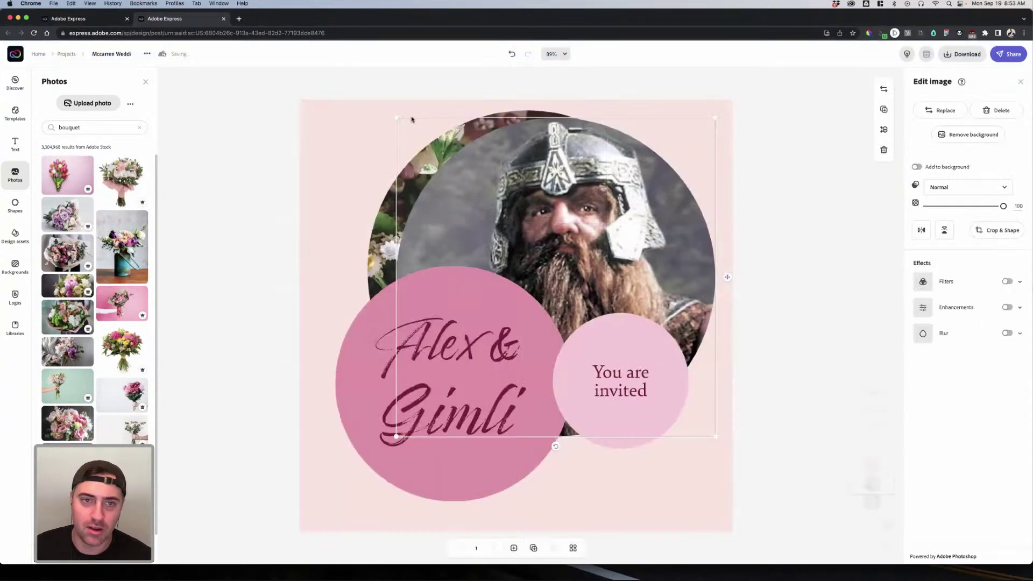
# Step: Shrink the dwarf photo and place it over the flower circle's upper-left edge
pyautogui.moveTo(397, 119); pyautogui.dragTo(592, 314)
pyautogui.moveTo(693, 345); pyautogui.dragTo(421, 229)
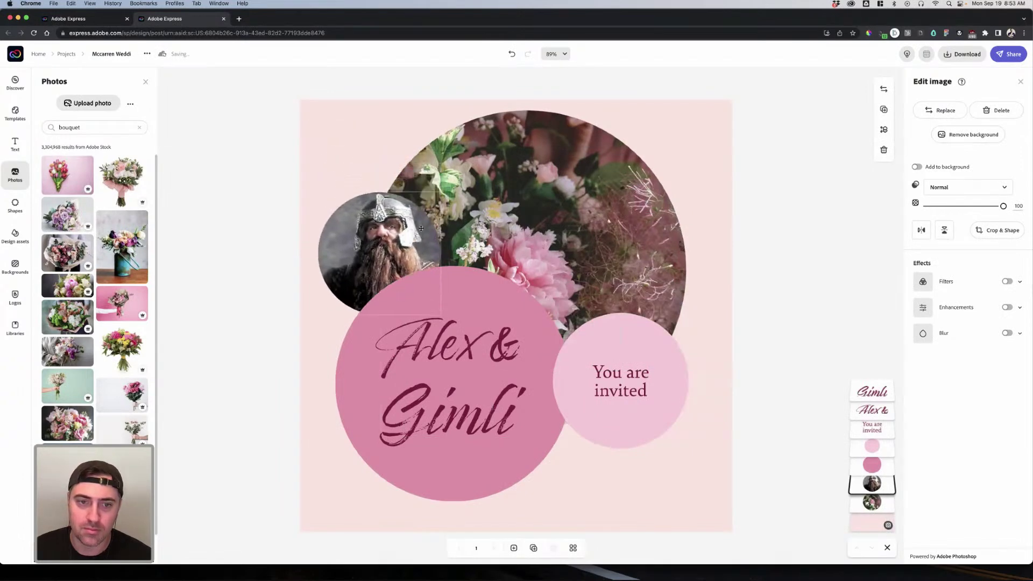
pyautogui.moveTo(318, 192); pyautogui.dragTo(314, 189)
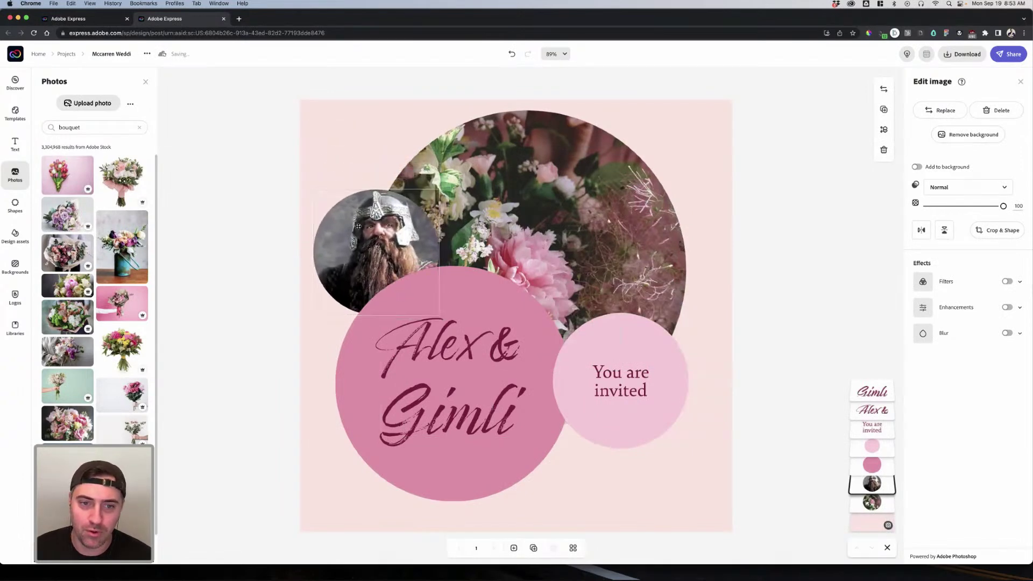
pyautogui.click(743, 221)
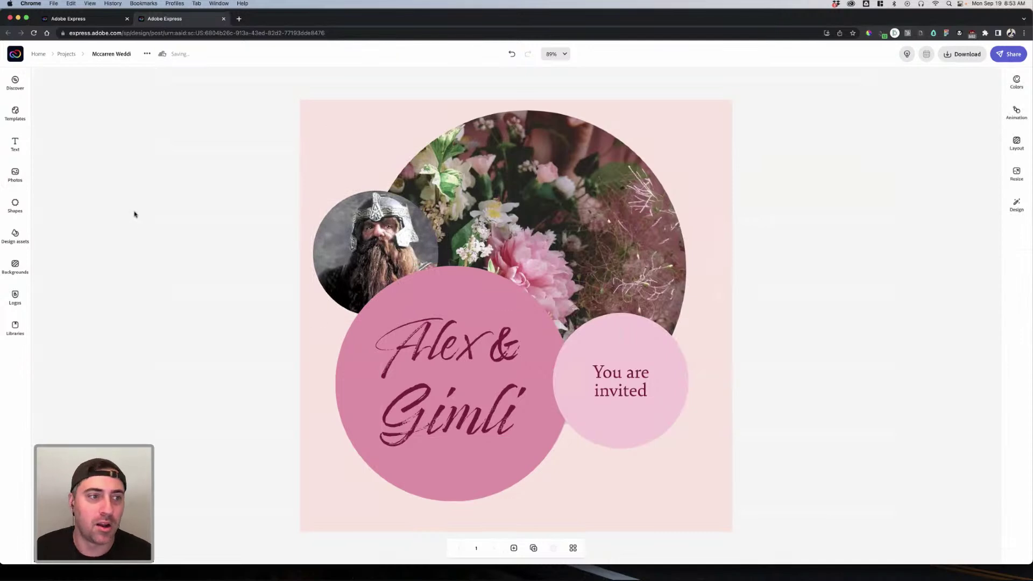
# Step: Search the shapes library for 'he' and add a heart shape to the design
pyautogui.click(15, 205)
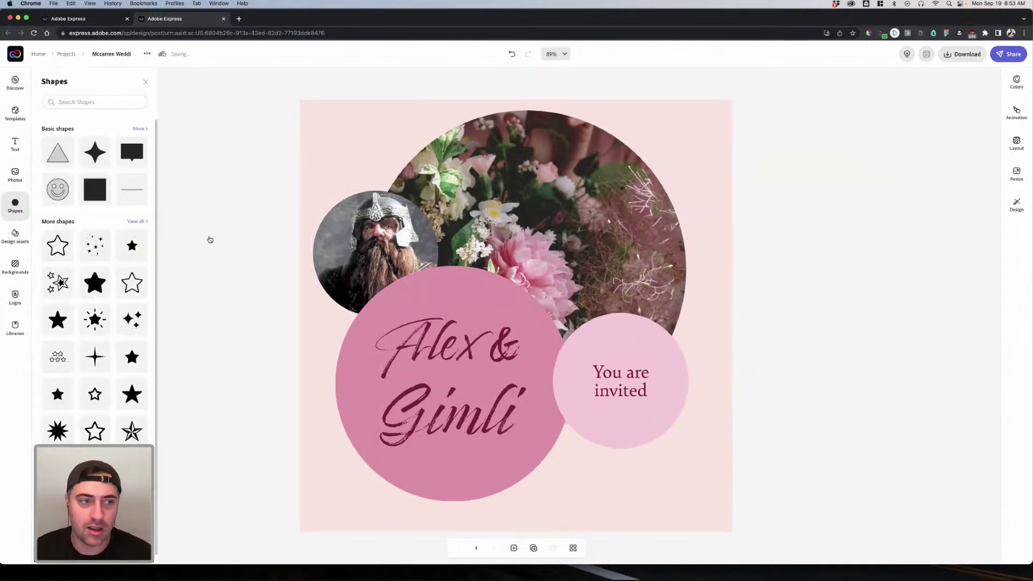
pyautogui.click(90, 102)
pyautogui.write('heart')
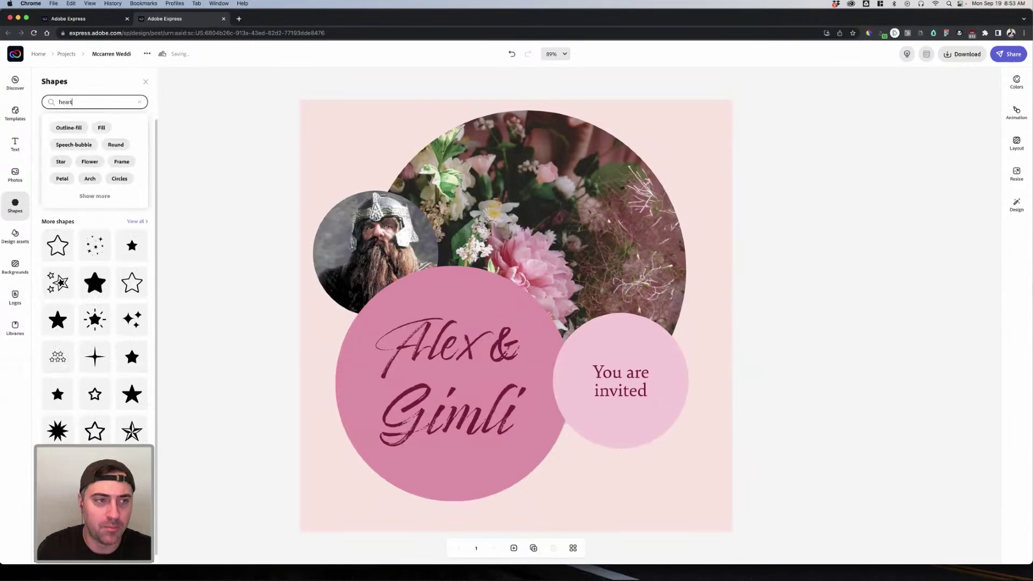
pyautogui.press('Return')
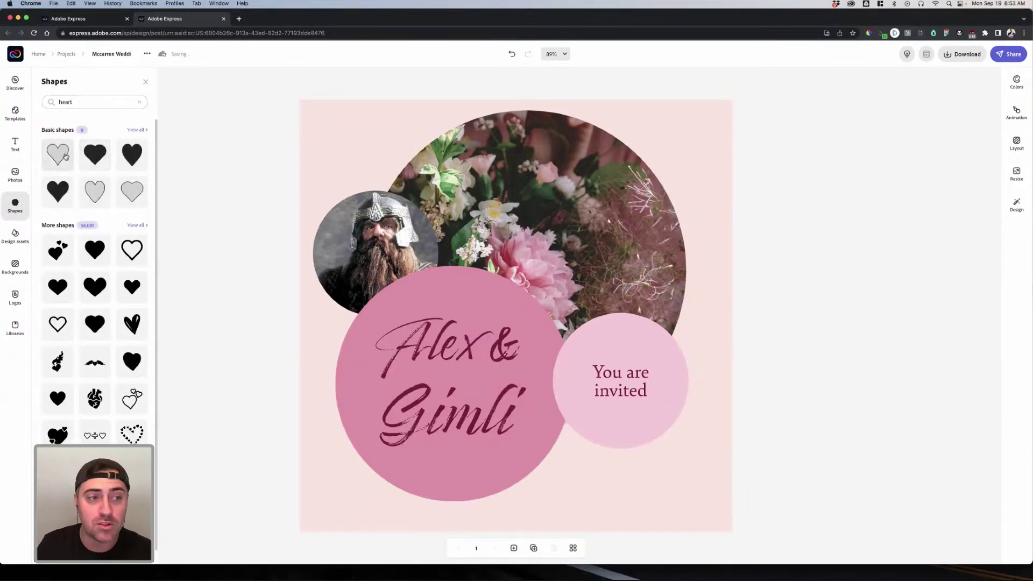
pyautogui.click(64, 159)
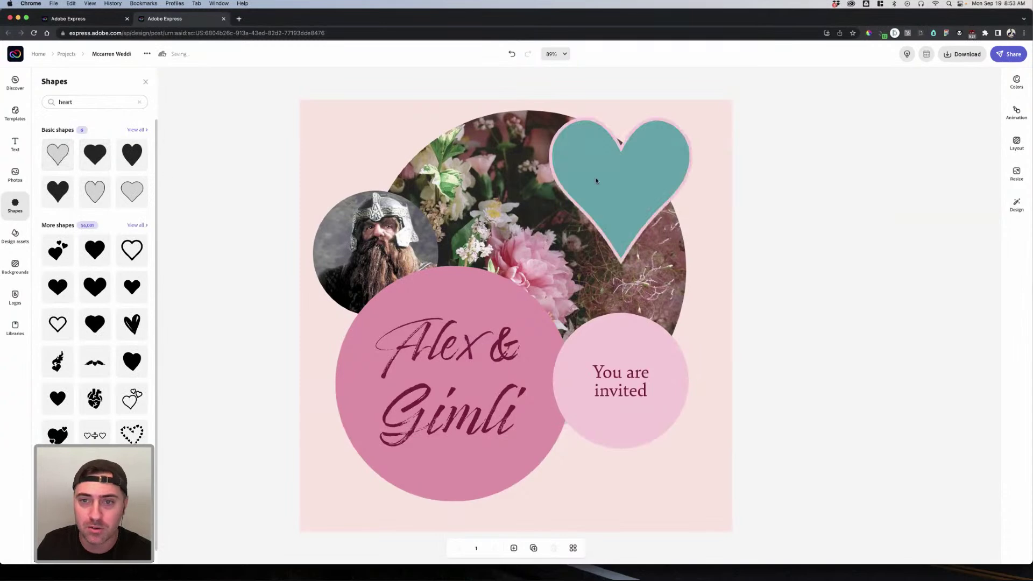
pyautogui.click(620, 172)
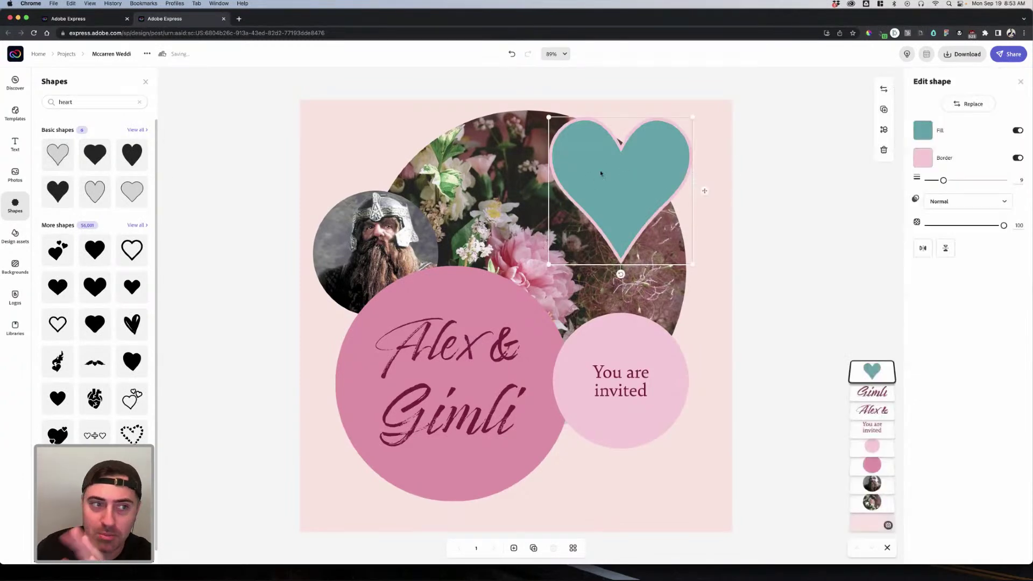
# Step: Make the heart an outline with a transparent inside and a pink border of width 24
pyautogui.click(1018, 131)
pyautogui.click(1018, 131)
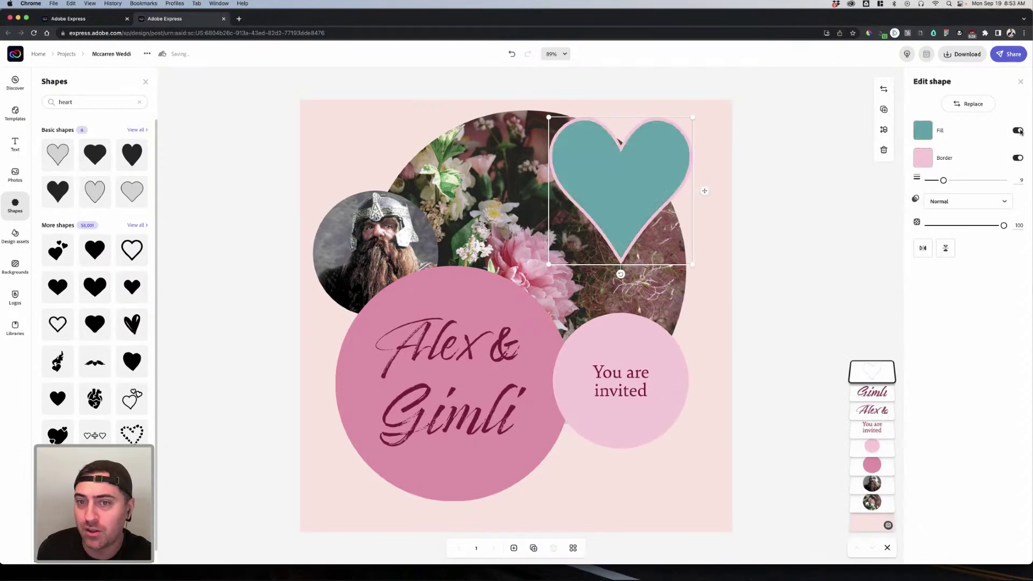
pyautogui.click(1017, 157)
pyautogui.click(1016, 158)
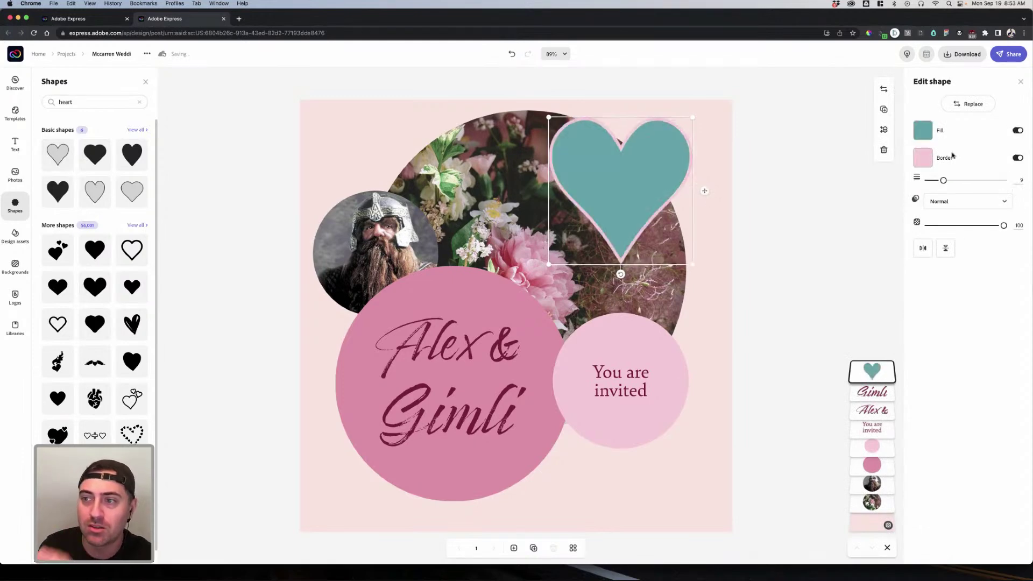
pyautogui.moveTo(943, 180)
pyautogui.mouseDown()
pyautogui.moveTo(995, 181)
pyautogui.moveTo(929, 181)
pyautogui.mouseUp()
pyautogui.click(926, 135)
pyautogui.click(1018, 130)
pyautogui.moveTo(928, 181); pyautogui.dragTo(956, 182)
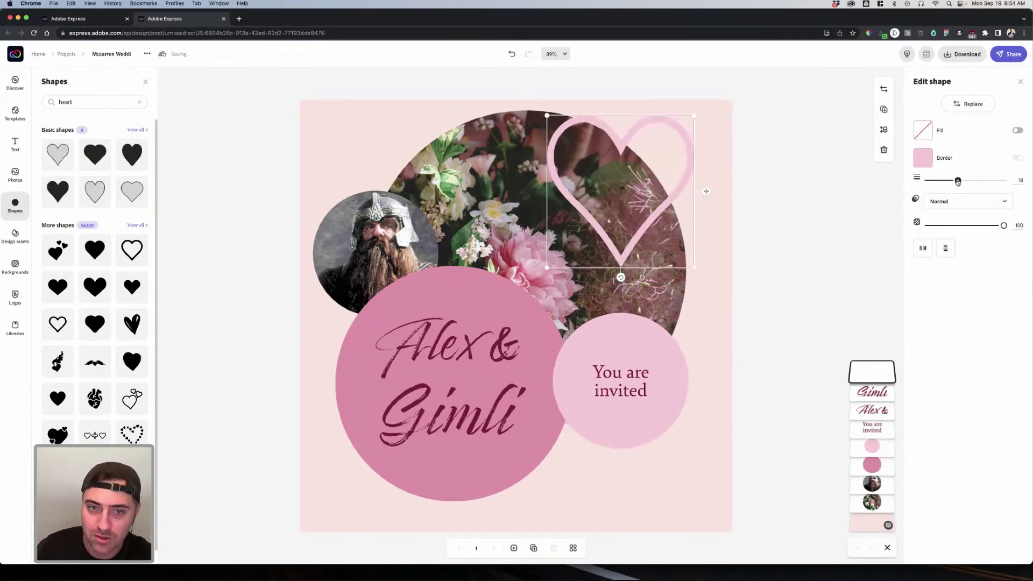
# Step: Add a filled teal heart and delete the pink outline heart
pyautogui.click(96, 157)
pyautogui.click(614, 432)
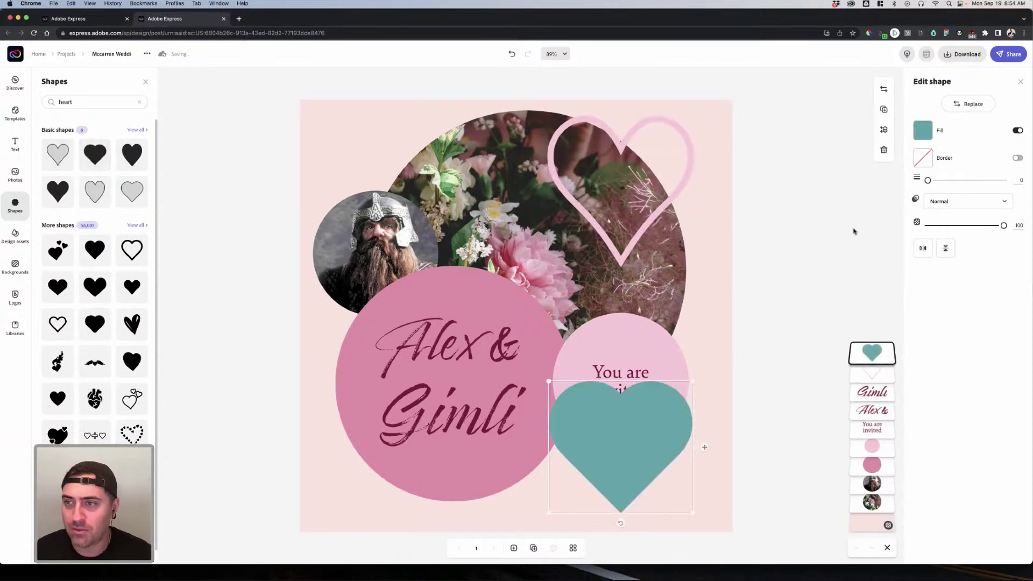
pyautogui.click(682, 185)
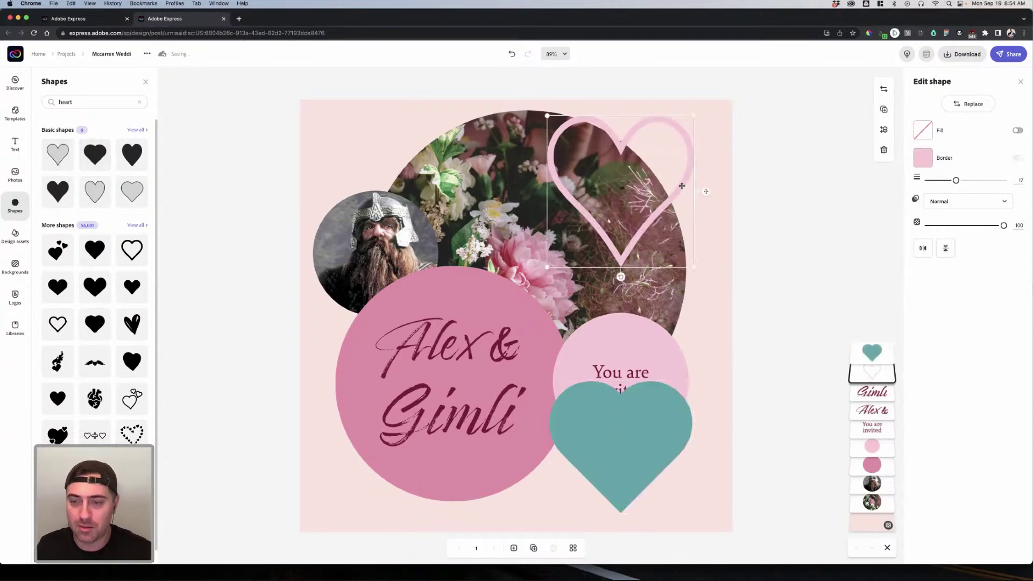
pyautogui.press('Delete')
pyautogui.click(631, 411)
pyautogui.click(377, 253)
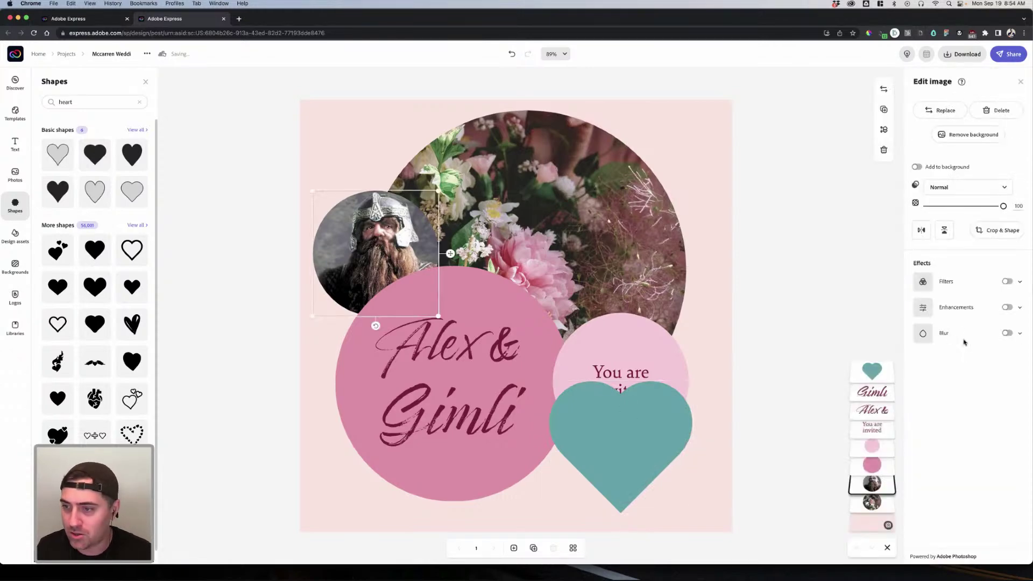
# Step: Crop the Gimli photo to a heart shape and nudge it slightly left
pyautogui.click(989, 233)
pyautogui.click(974, 498)
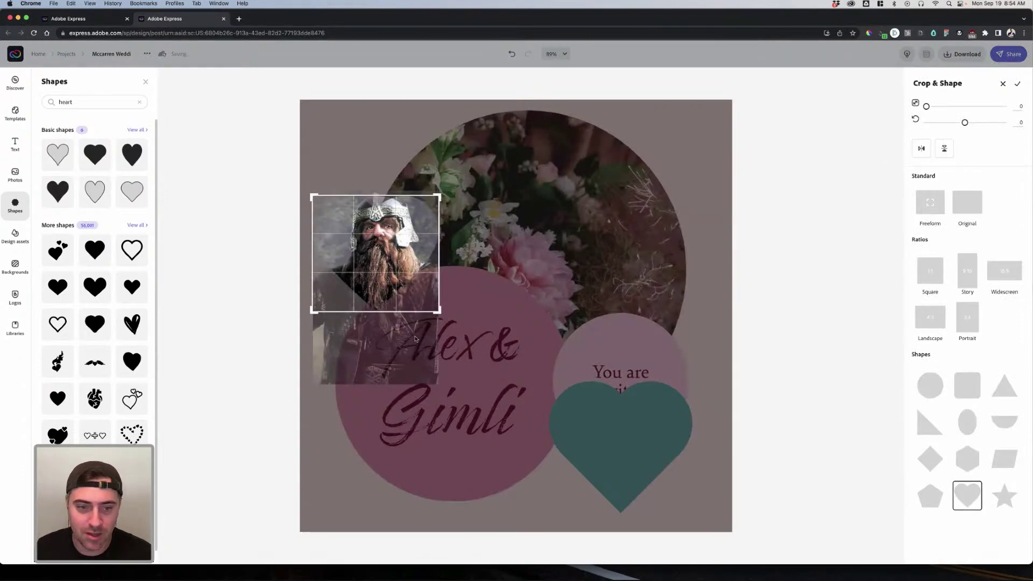
pyautogui.click(841, 270)
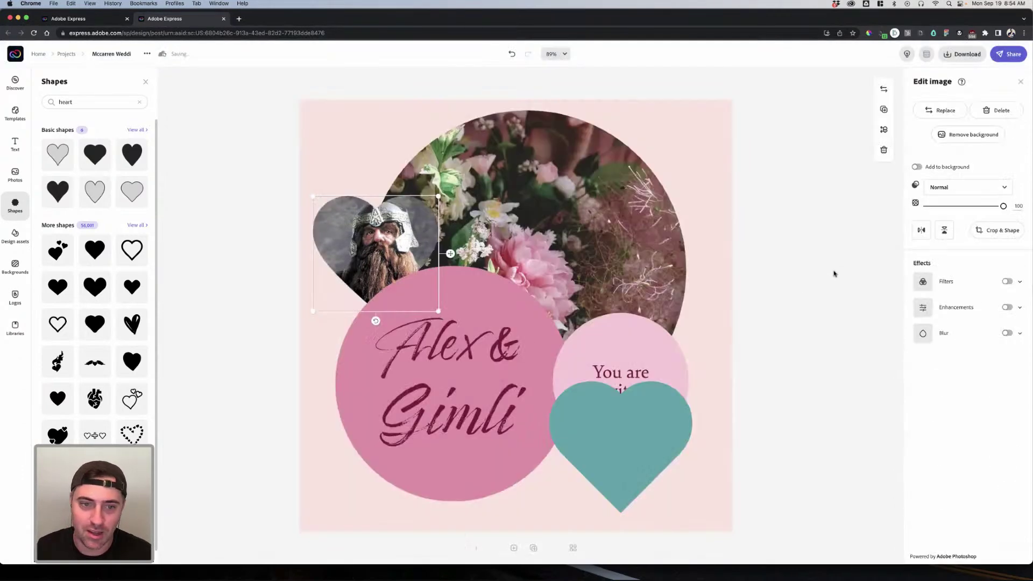
pyautogui.click(394, 252)
pyautogui.moveTo(394, 252); pyautogui.dragTo(388, 254)
pyautogui.click(800, 238)
# Step: Move the teal heart over the 'You are invited' circle and fill it light pink (#FECBD7)
pyautogui.click(653, 427)
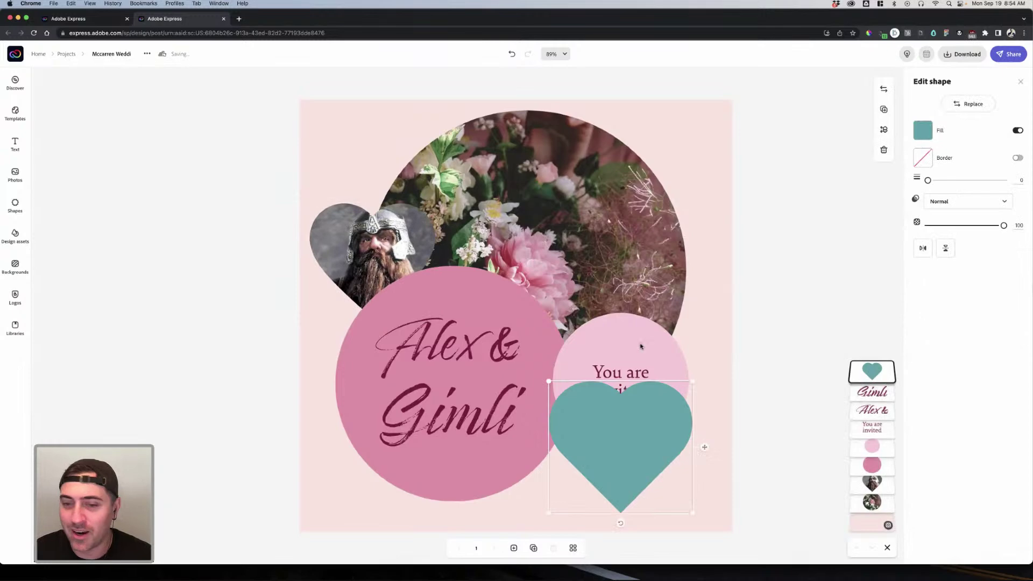
pyautogui.moveTo(650, 423); pyautogui.dragTo(709, 371)
pyautogui.moveTo(608, 462); pyautogui.dragTo(647, 376)
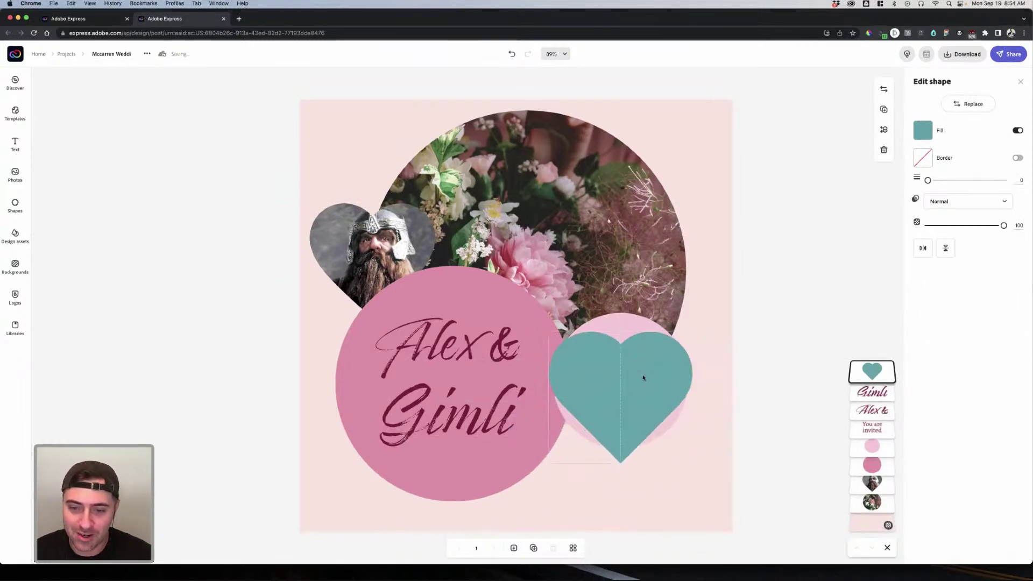
pyautogui.click(922, 130)
pyautogui.click(945, 231)
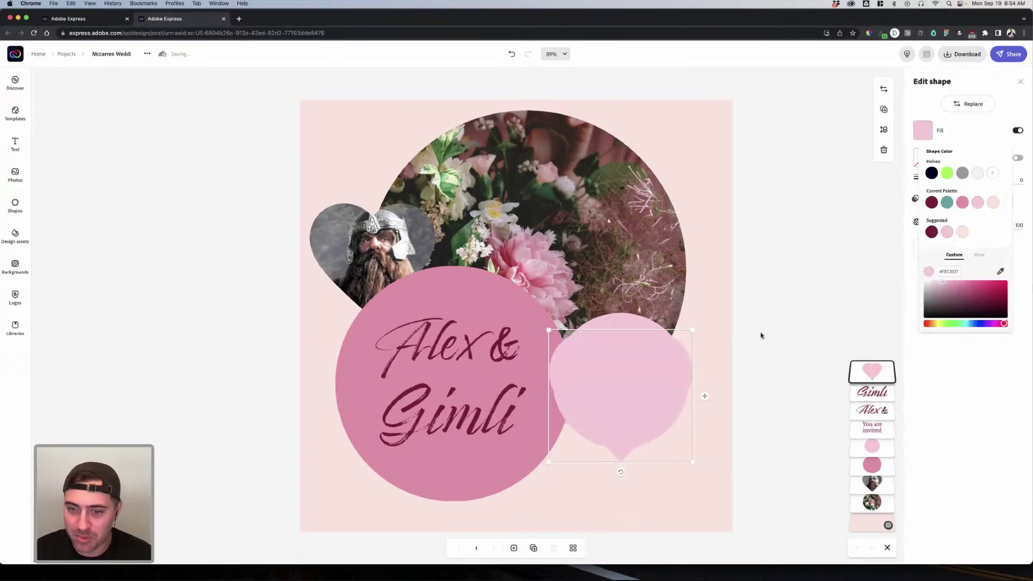
pyautogui.click(661, 376)
# Step: Nudge the heart down slightly and stack the 'You are invited' text above it
pyautogui.press('Delete')
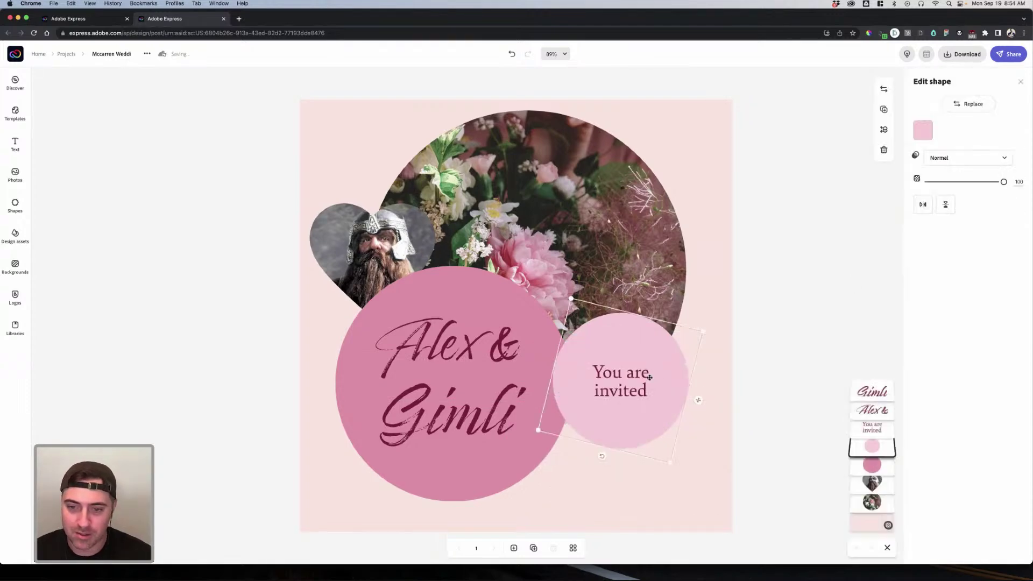
pyautogui.press('super+z')
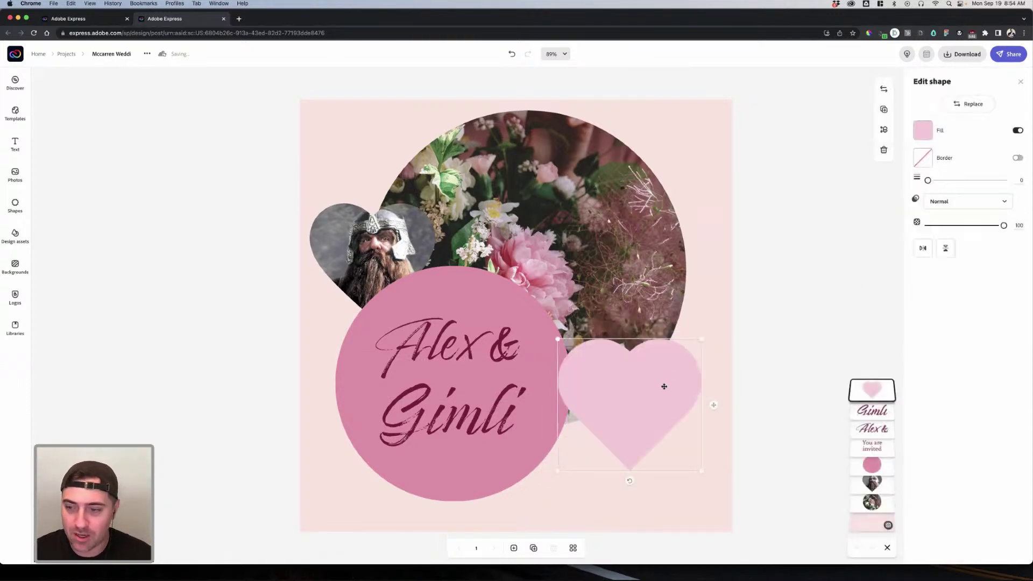
pyautogui.moveTo(662, 375); pyautogui.dragTo(661, 383)
pyautogui.moveTo(873, 446); pyautogui.dragTo(861, 386)
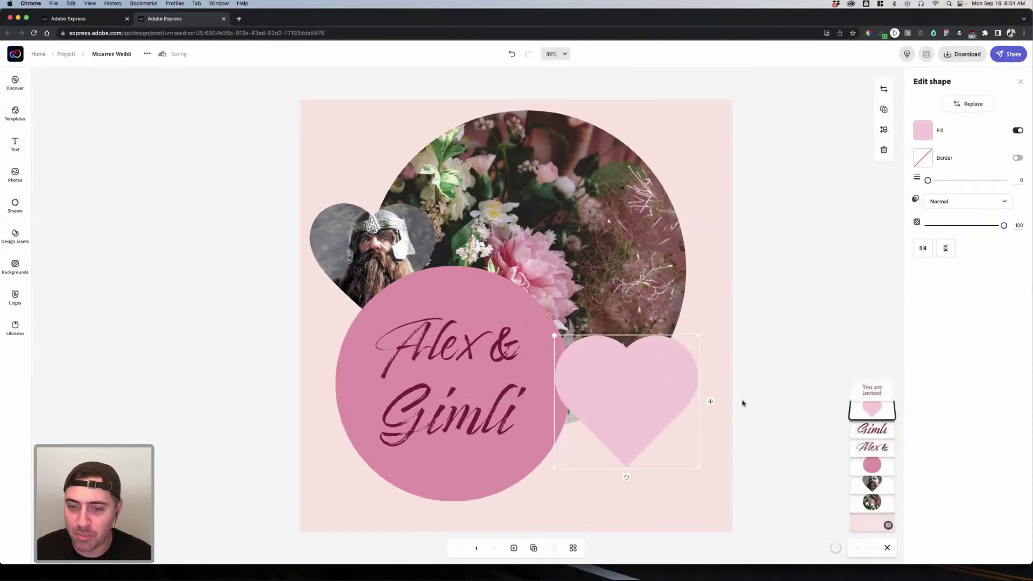
pyautogui.press('Escape')
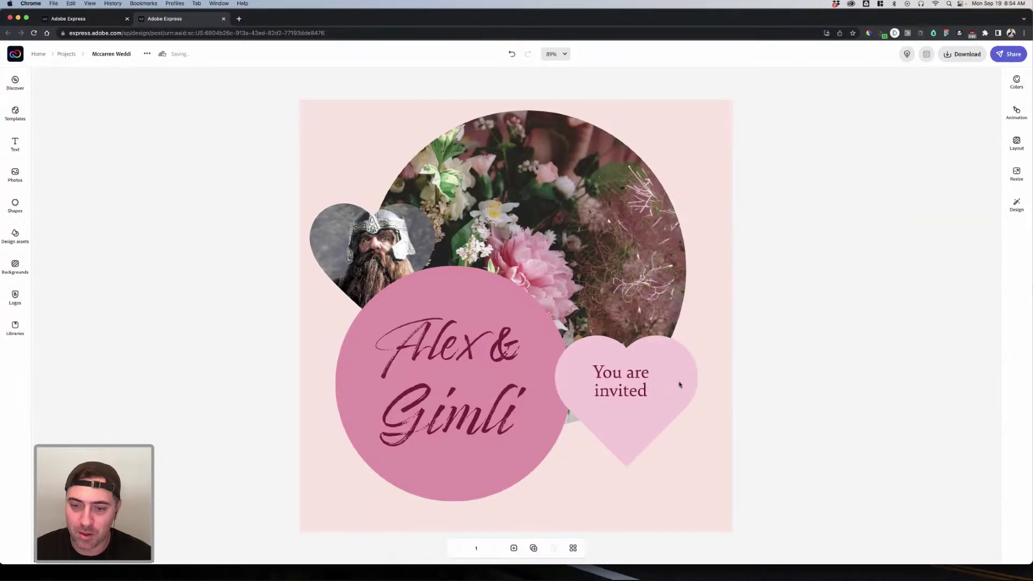
# Step: Centre 'You are invited' horizontally and vertically on the pink heart
pyautogui.click(679, 385)
pyautogui.keyDown('shift'); pyautogui.click(677, 383); pyautogui.keyUp('shift')
pyautogui.click(940, 104)
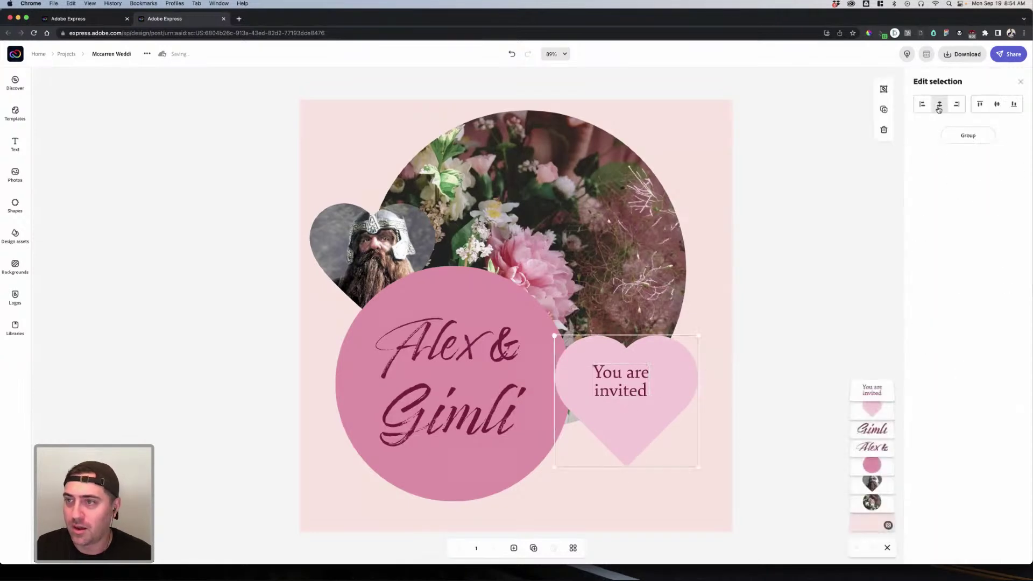
pyautogui.click(991, 106)
pyautogui.click(755, 392)
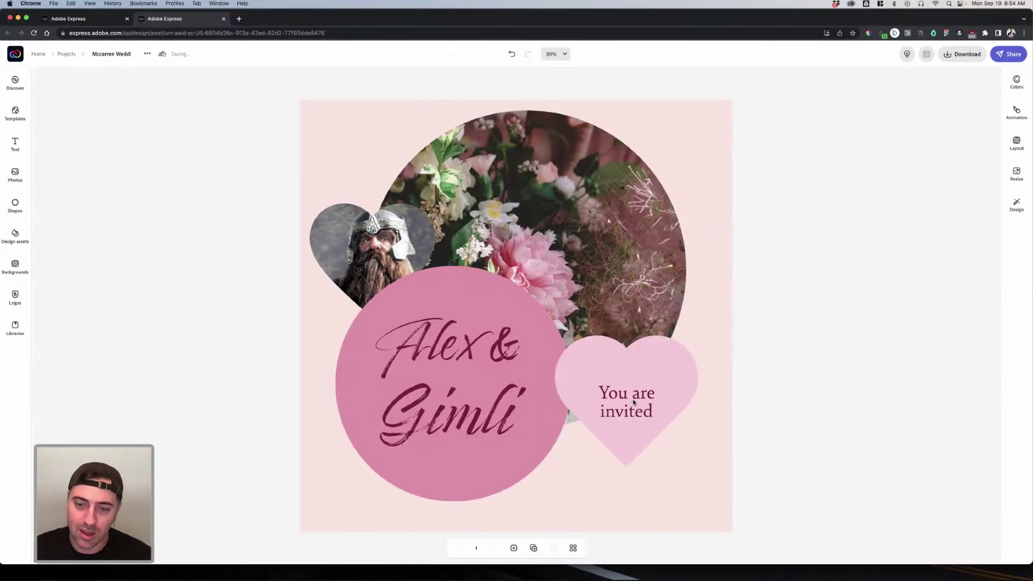
pyautogui.click(769, 364)
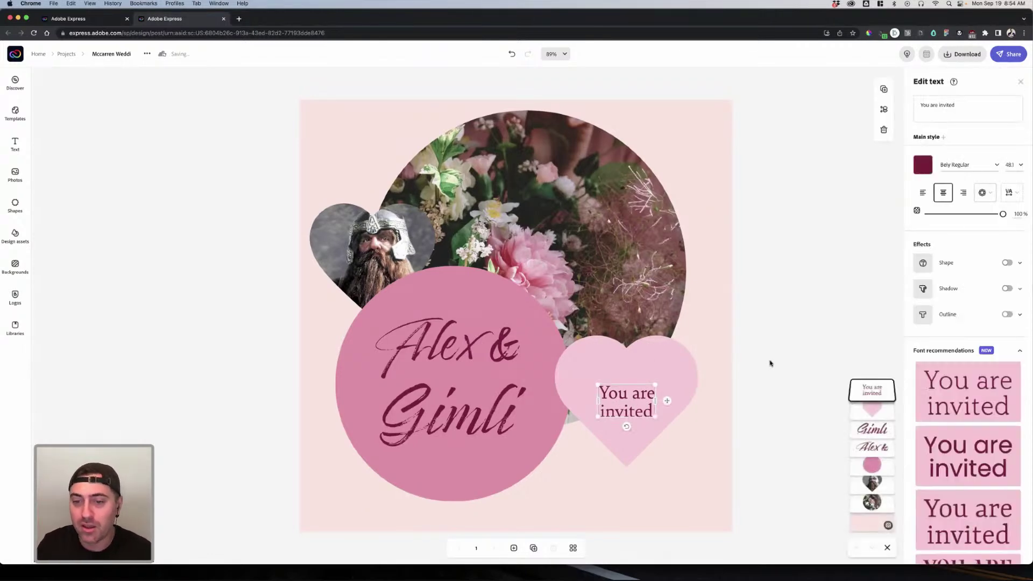
# Step: Raise 'You are invited' slightly to the heart's centre
pyautogui.click(770, 363)
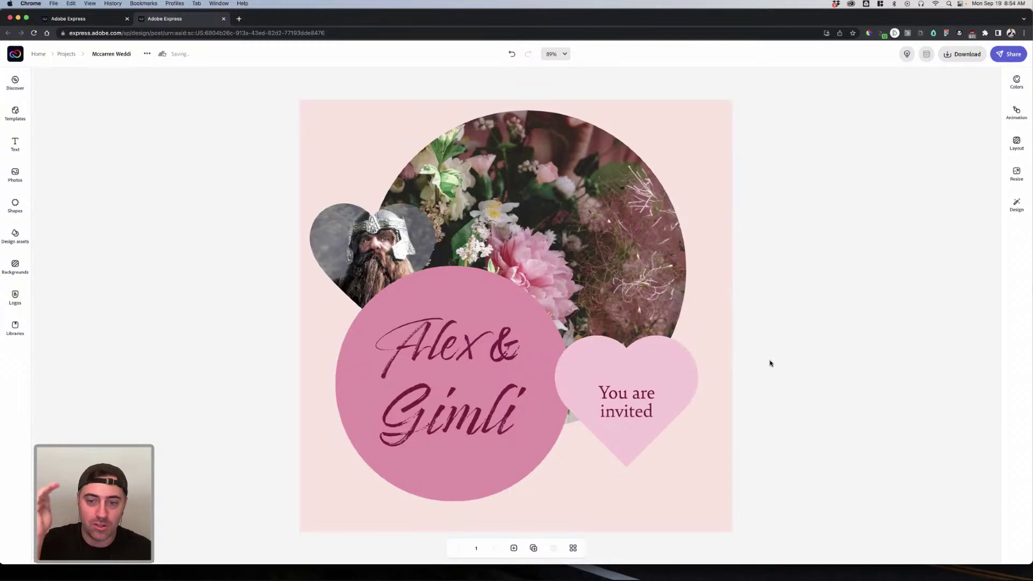
pyautogui.click(631, 398)
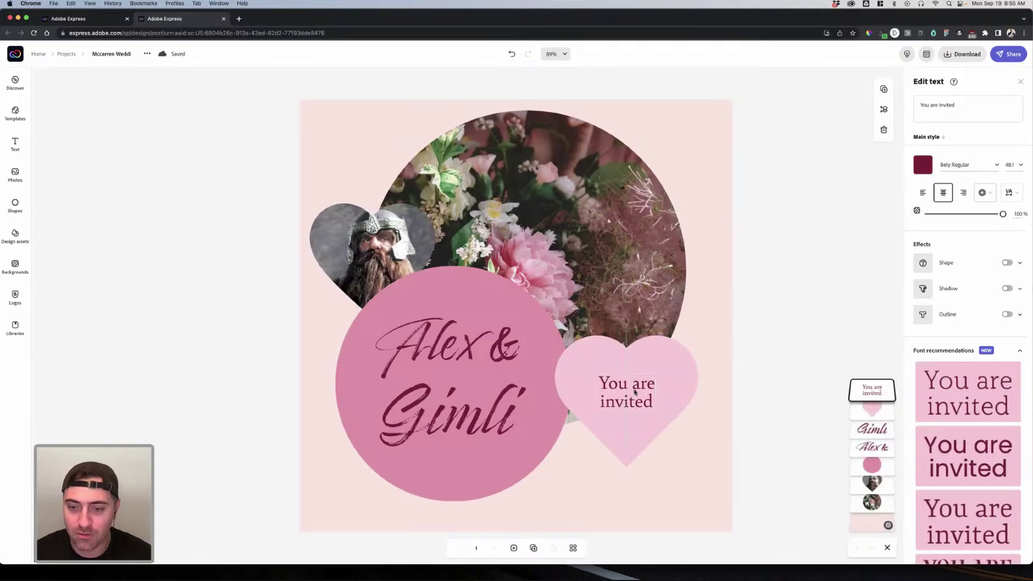
pyautogui.click(770, 387)
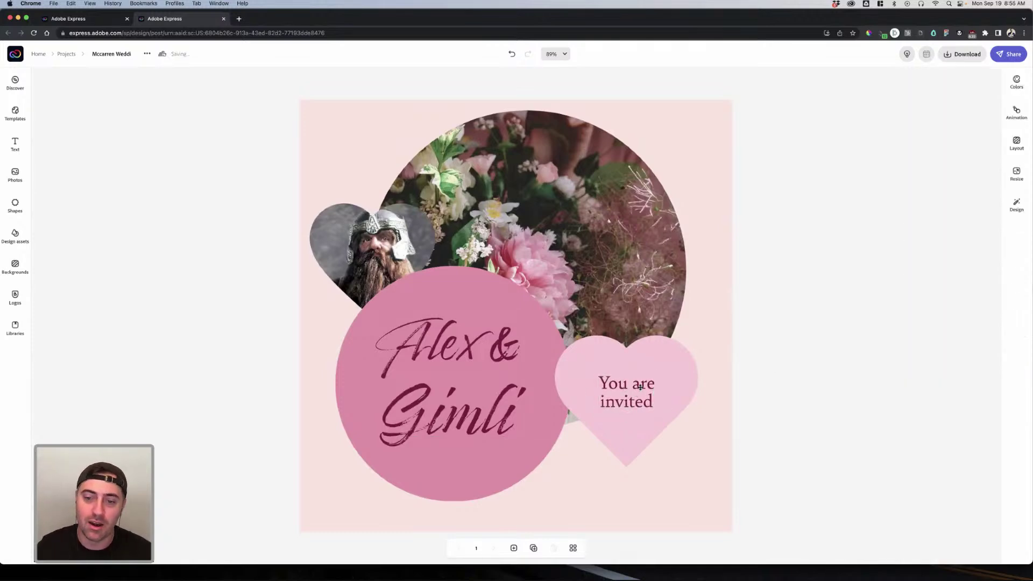
pyautogui.click(640, 388)
pyautogui.moveTo(642, 385); pyautogui.dragTo(641, 385)
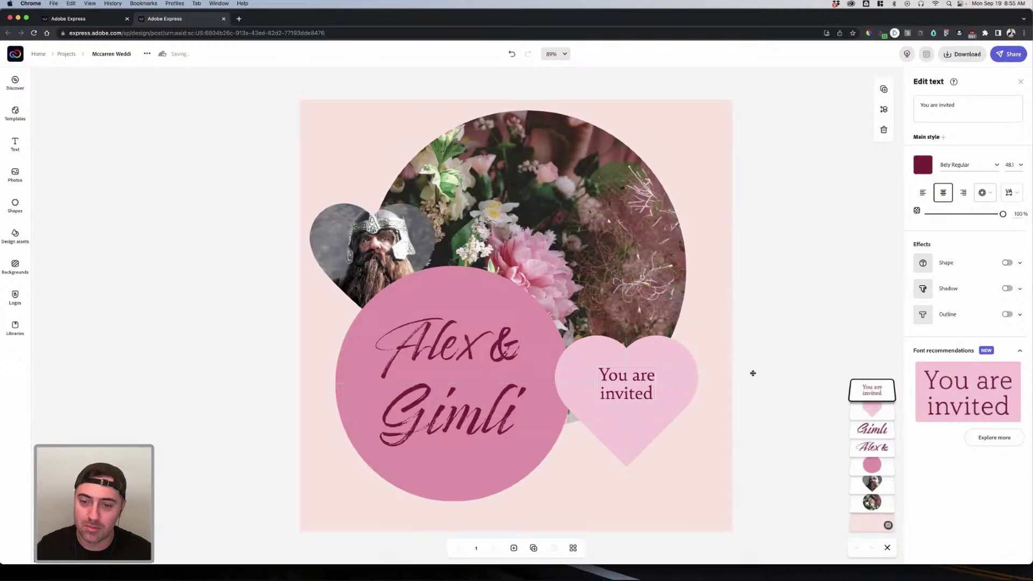
pyautogui.press('Escape')
pyautogui.click(639, 399)
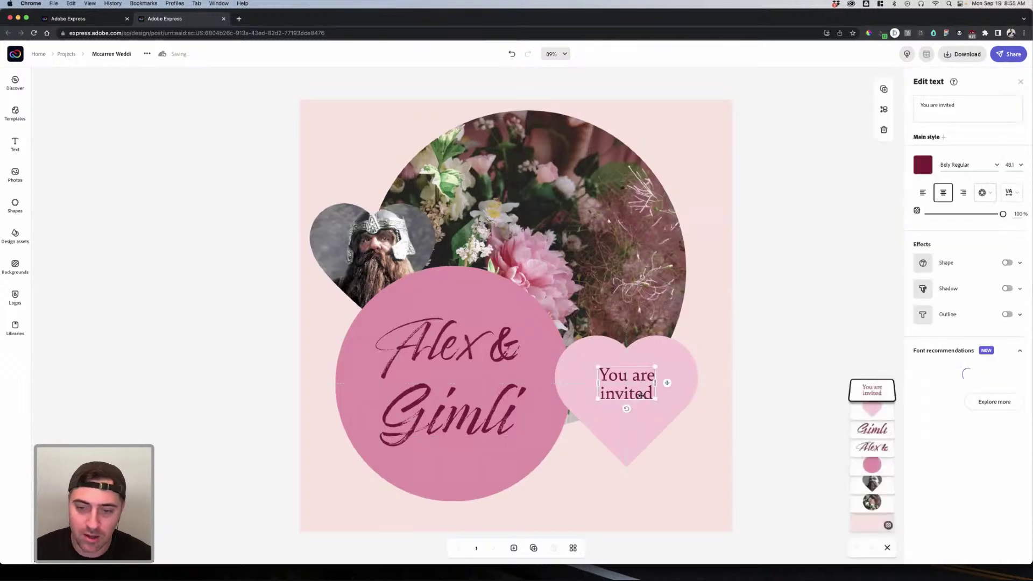
pyautogui.hotkey('ctrl', 'z')
pyautogui.hotkey('ctrl', 'shift', 'z')
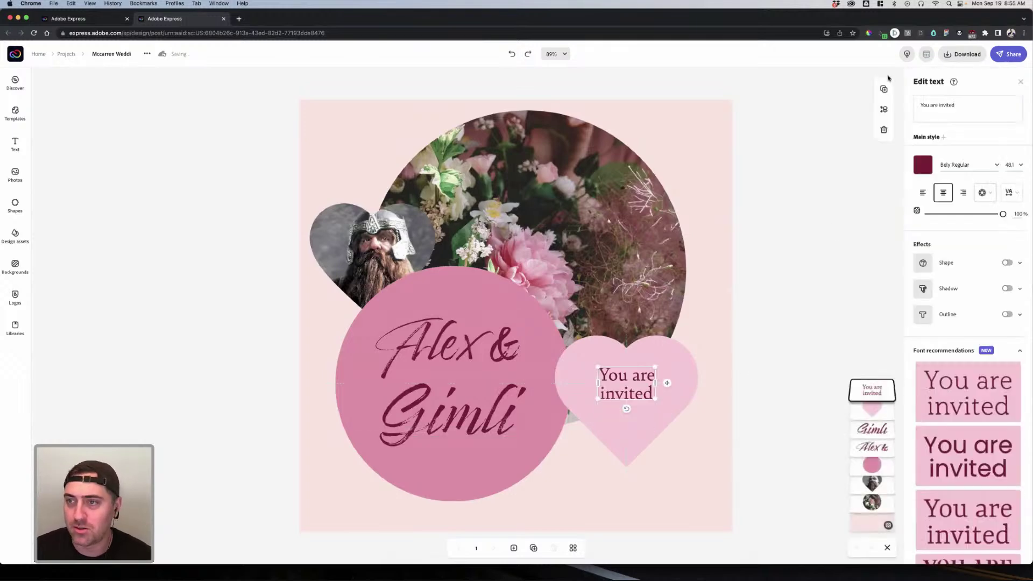
# Step: Duplicate the 'You are invited' text and move the copy below the heart
pyautogui.press('super+d')
pyautogui.moveTo(627, 370); pyautogui.dragTo(633, 428)
pyautogui.click(963, 106)
# Step: Retype the copy as 'Houston, TX 8.28.2023', widen its box, and centre it at the bottom
pyautogui.press('super+a')
pyautogui.write('Houston, TX 8')
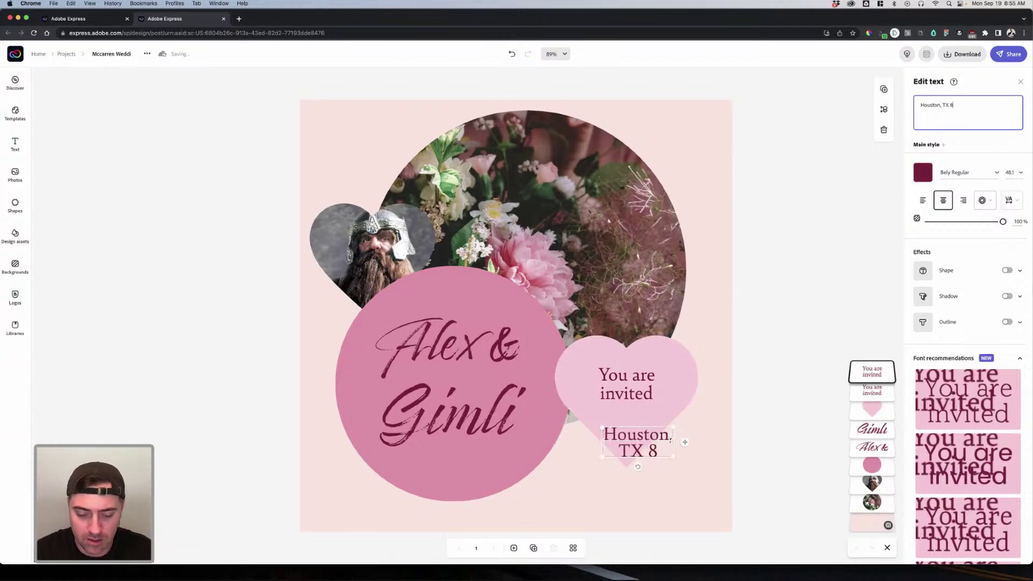
pyautogui.write('.28.2')
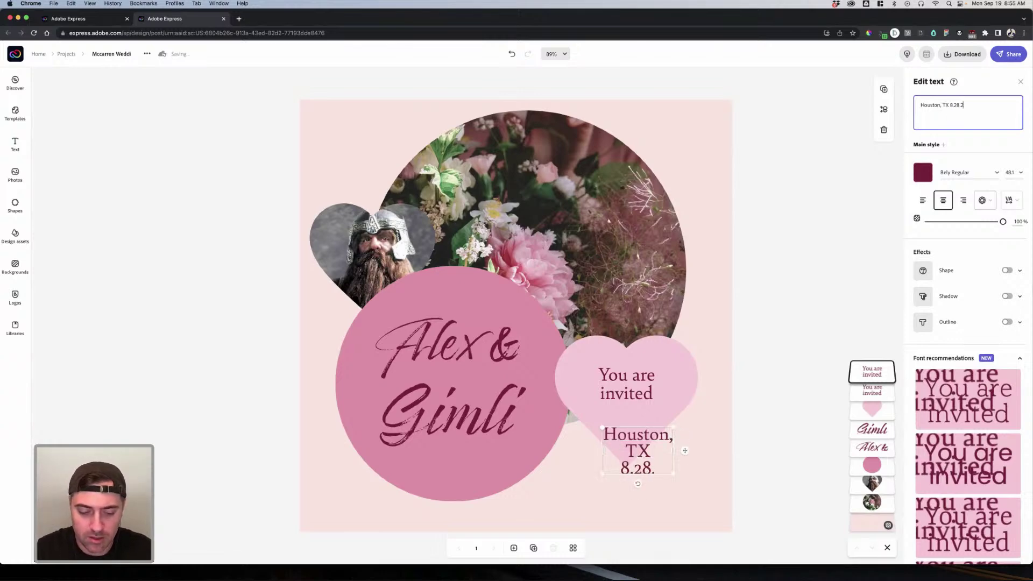
pyautogui.write('023')
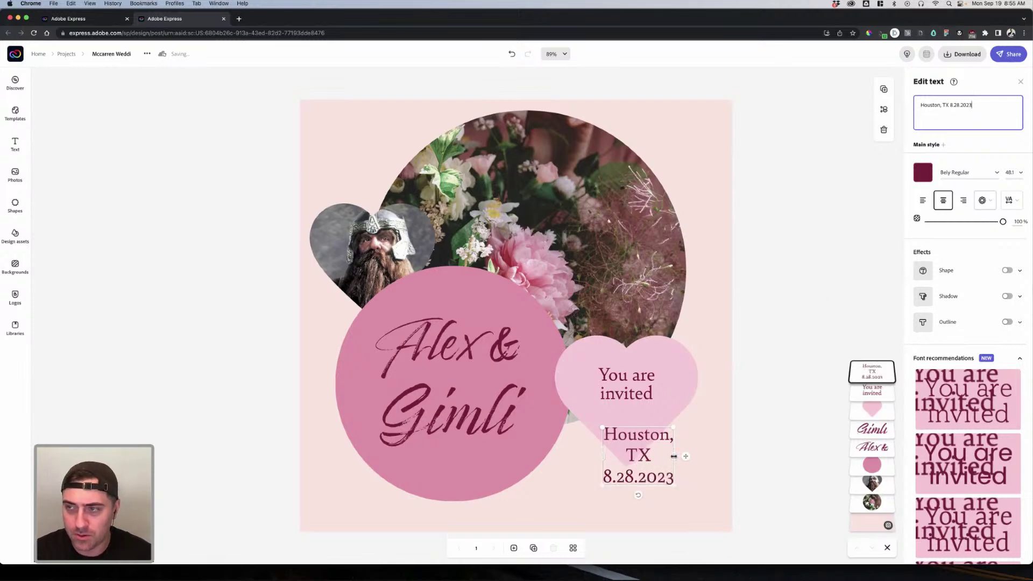
pyautogui.moveTo(755, 438); pyautogui.dragTo(764, 438)
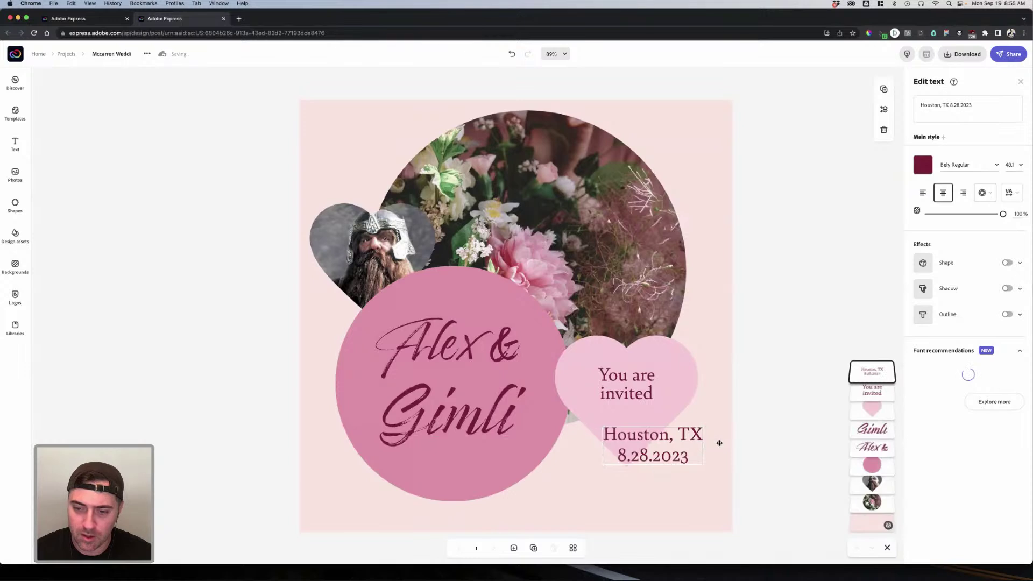
pyautogui.moveTo(644, 448); pyautogui.dragTo(529, 506)
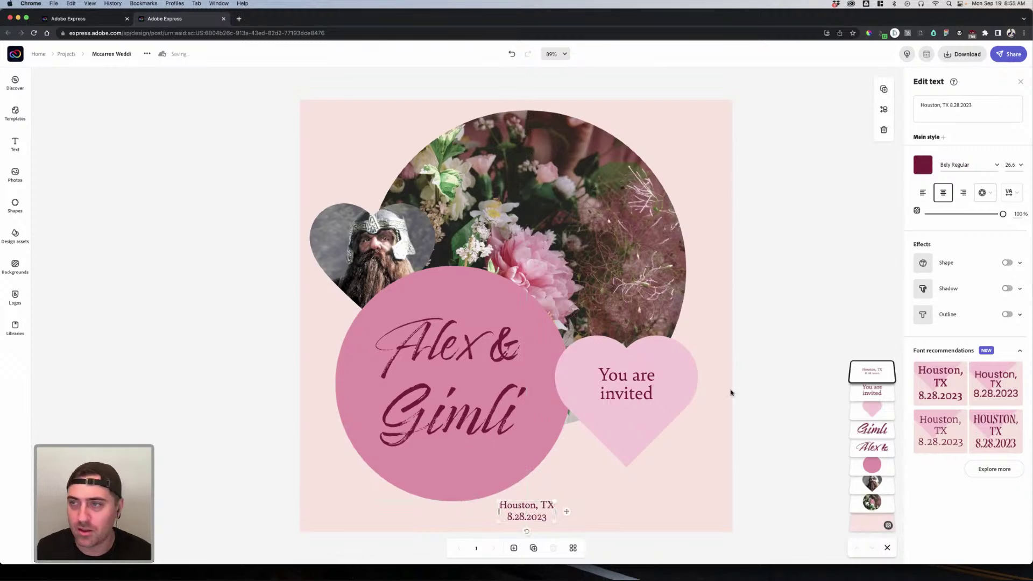
pyautogui.click(750, 333)
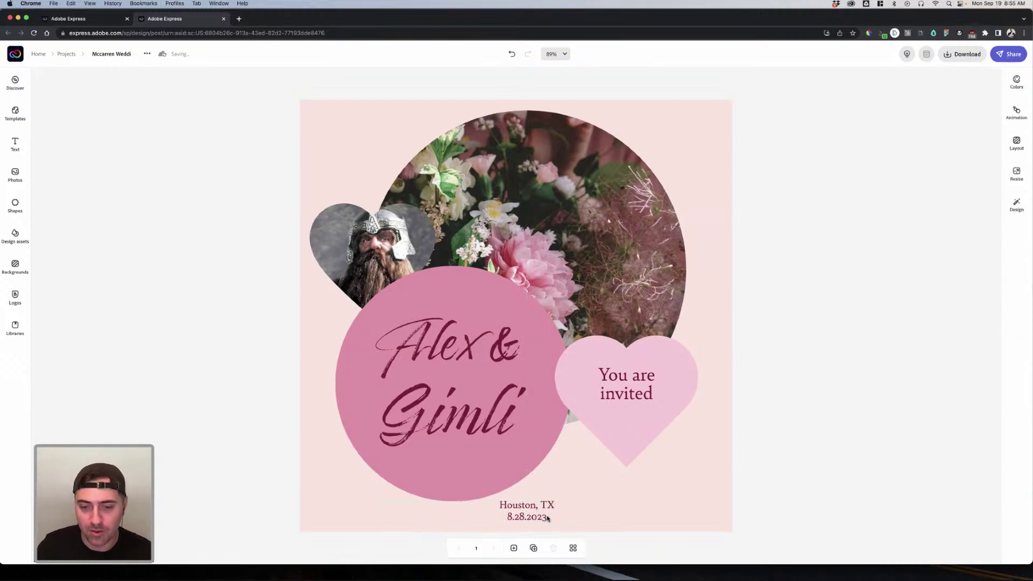
pyautogui.click(547, 518)
pyautogui.click(752, 391)
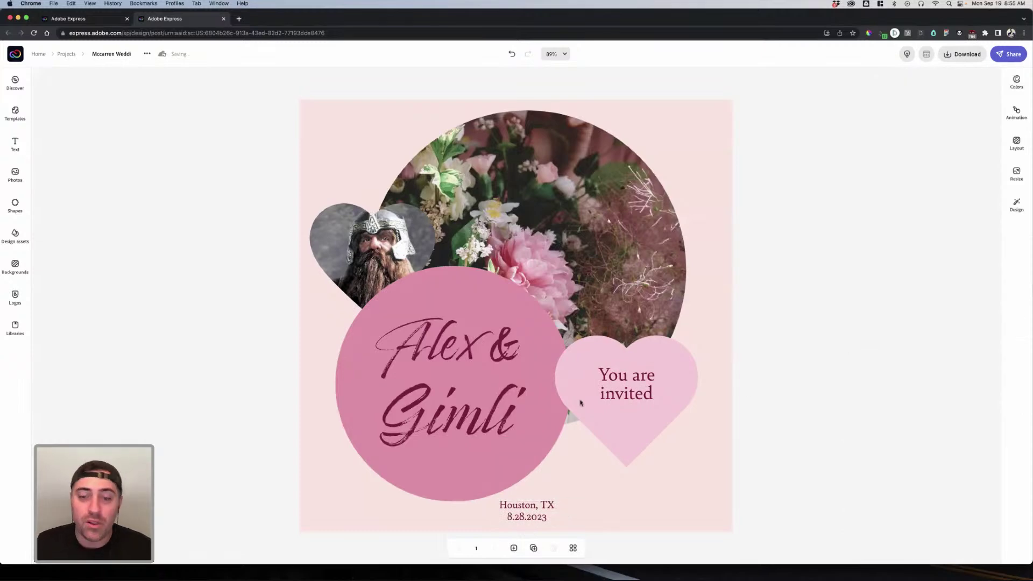